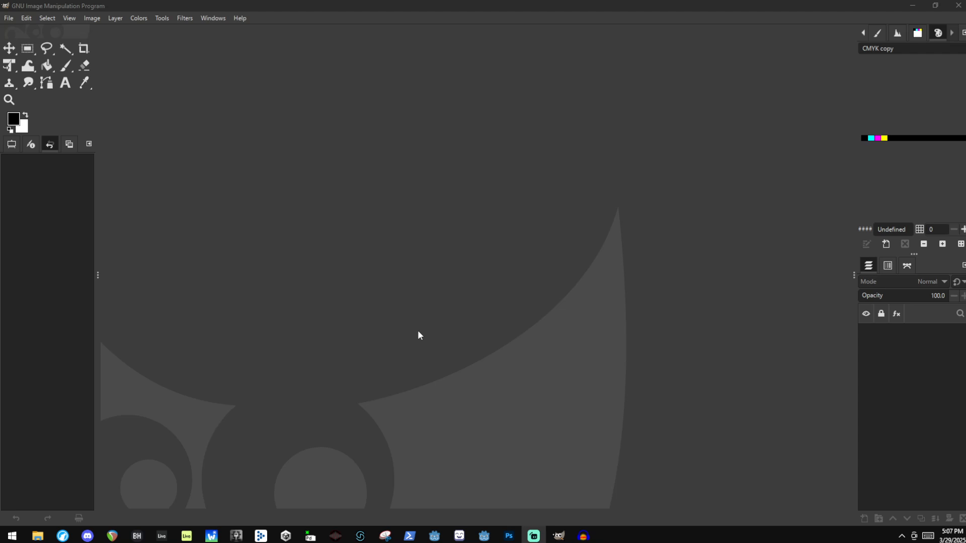
In File Explorer, go to the Exports folder inside Pixelation on the GameDev (I:) drive
click(38, 535)
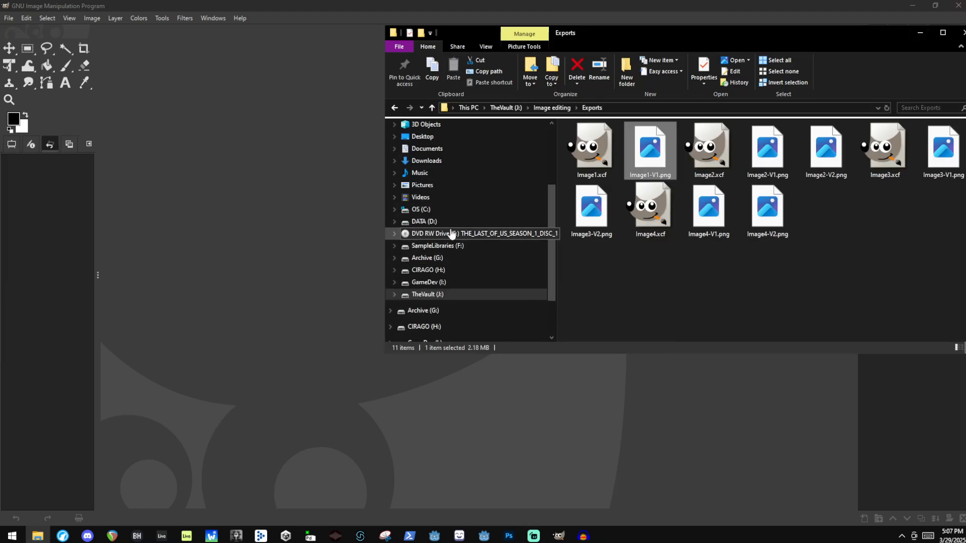
click(467, 279)
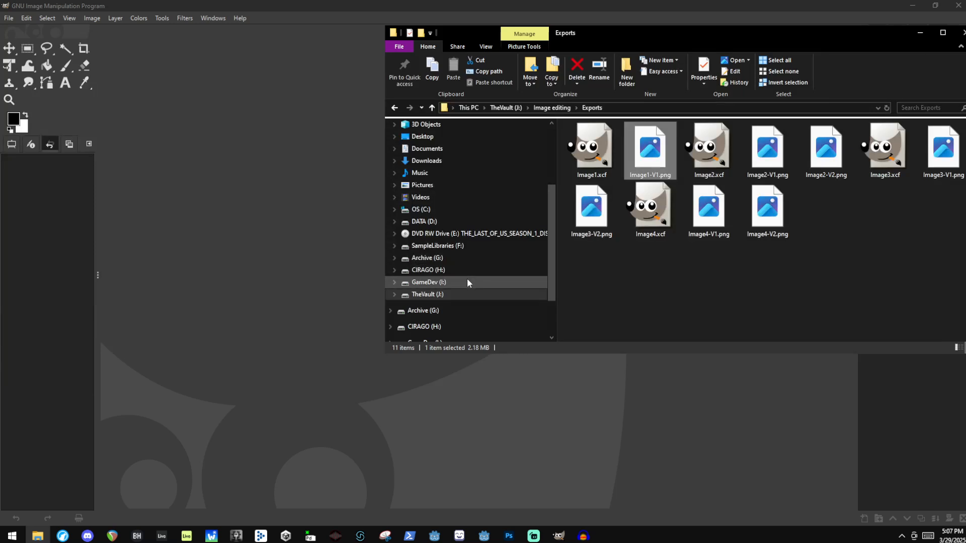
double_click(627, 277)
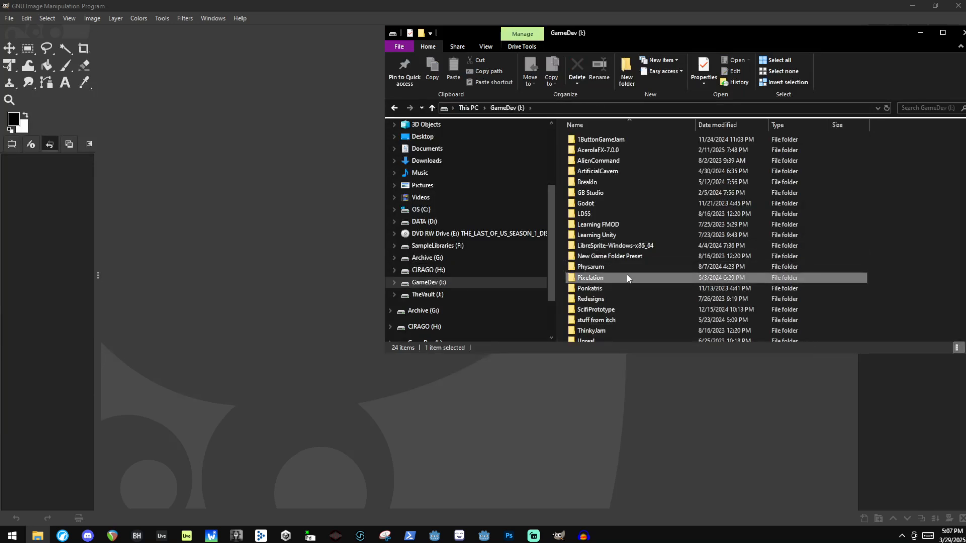
double_click(607, 142)
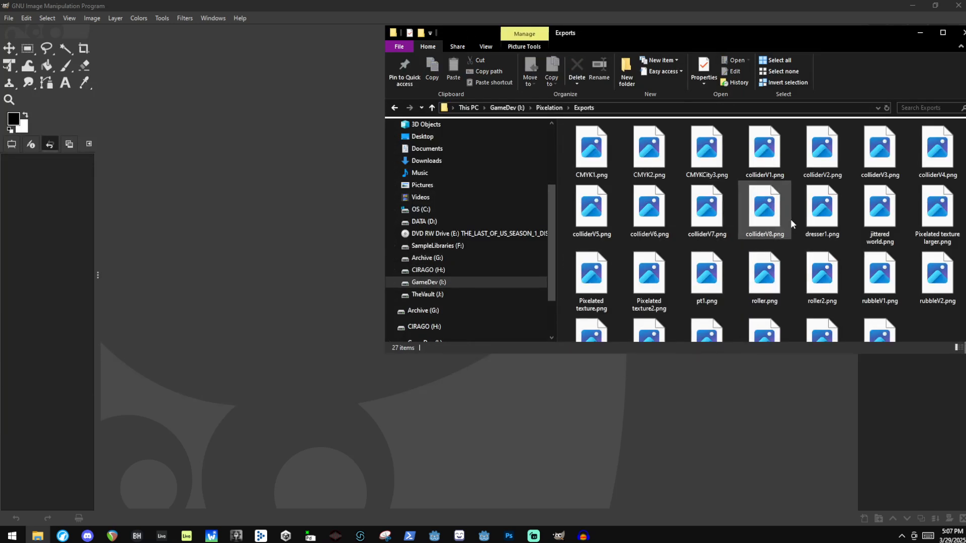
Open scrappedV4.png from the Exports folder in the photo viewer
scroll(713, 201, down, 1)
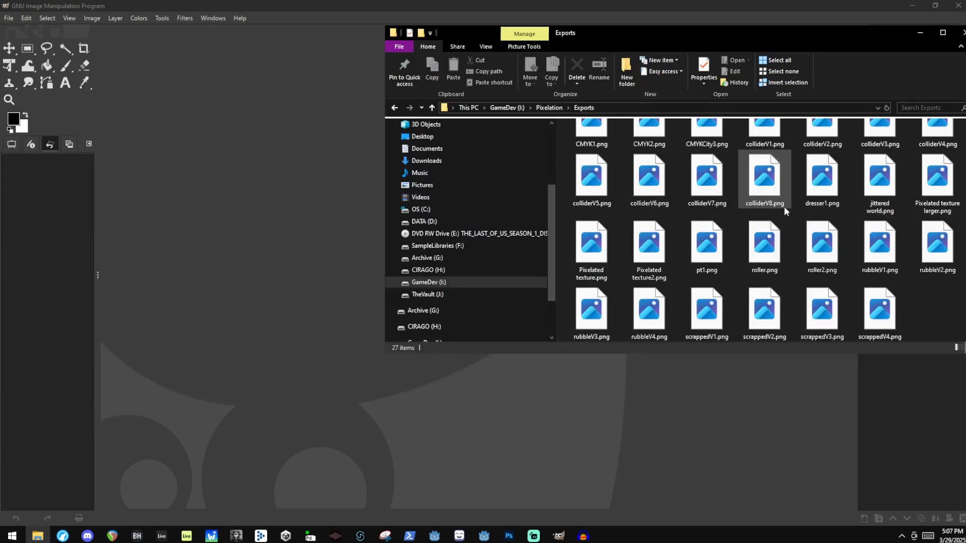
click(871, 310)
double_click(870, 310)
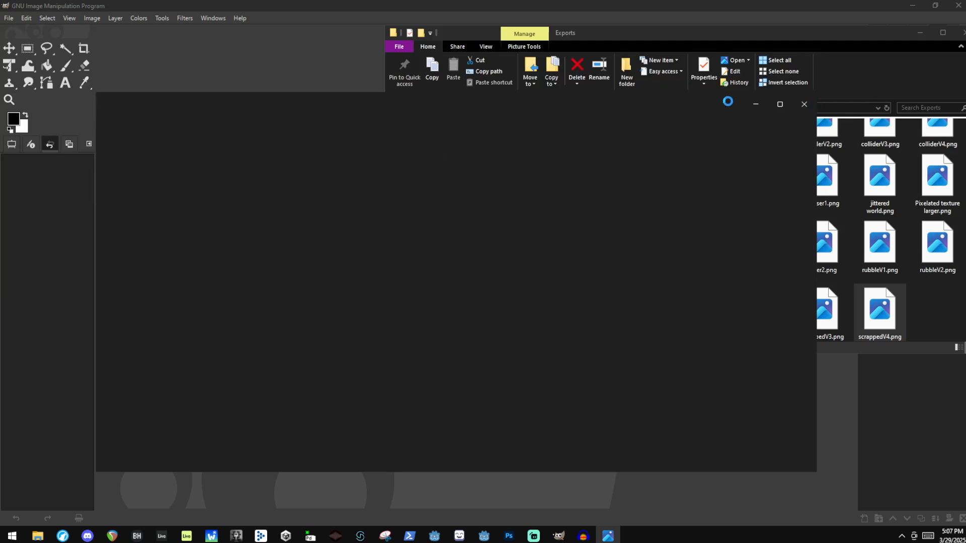
Examine the blue line texture of scrappedV4.png at several magnifications and close the image
scroll(447, 227, up, 5)
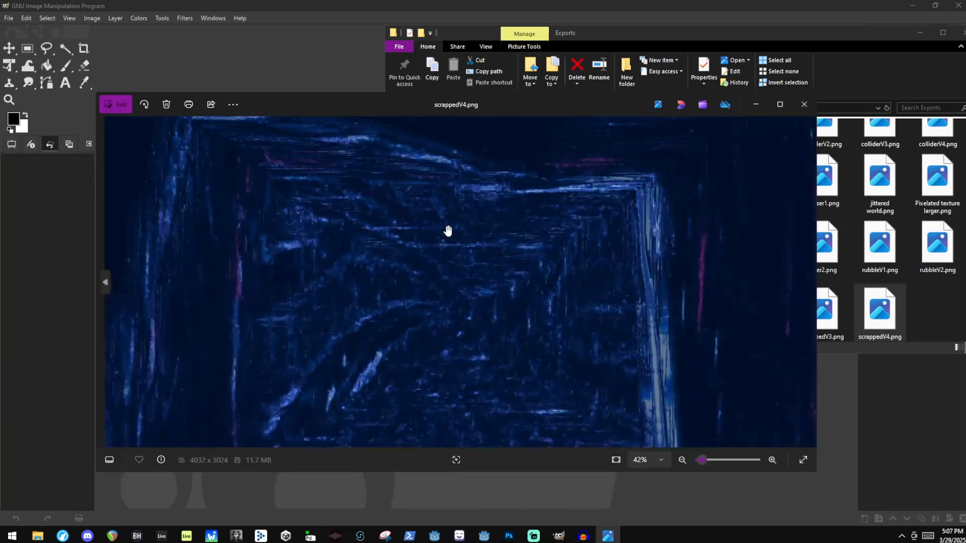
scroll(439, 218, down, 4)
scroll(302, 205, up, 10)
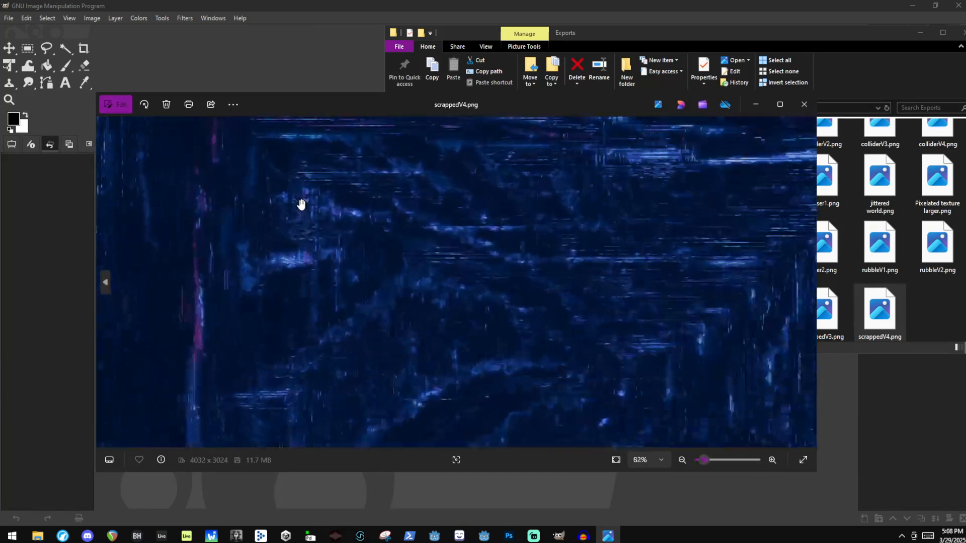
scroll(317, 211, up, 1)
scroll(349, 285, down, 5)
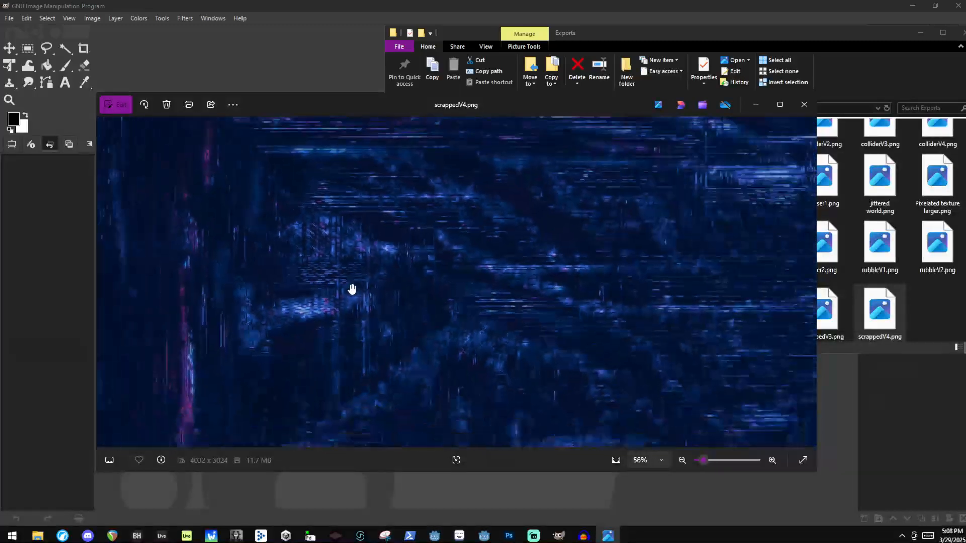
scroll(326, 280, up, 6)
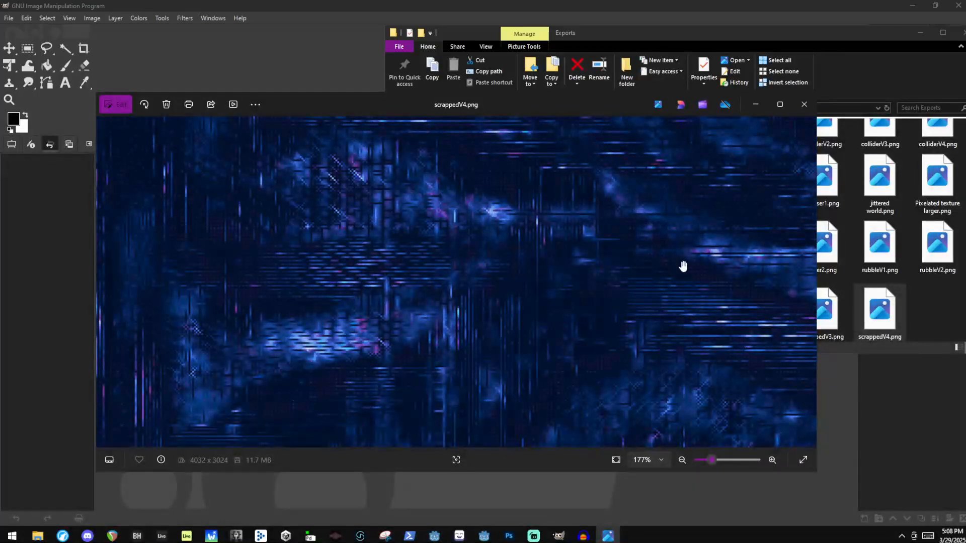
scroll(425, 269, down, 7)
scroll(252, 268, up, 7)
scroll(352, 237, up, 1)
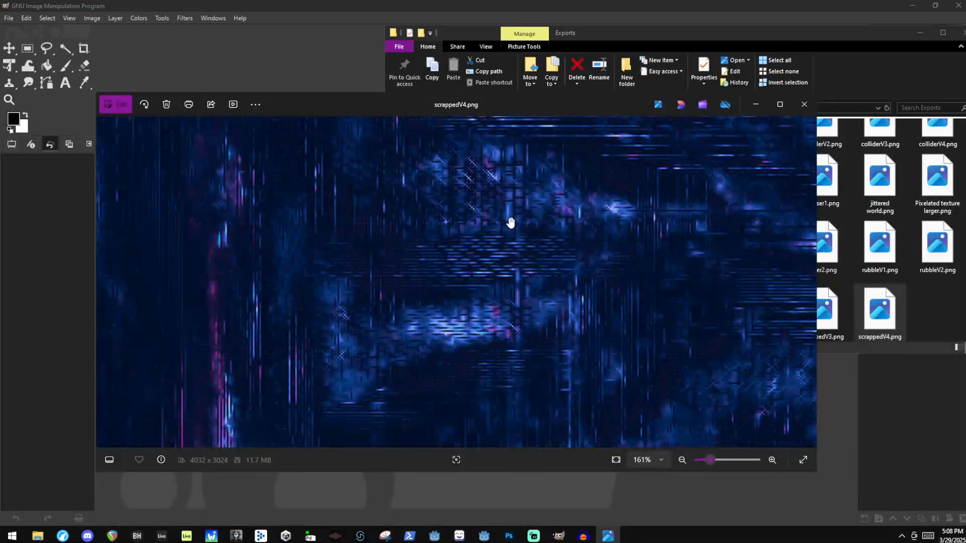
scroll(422, 239, down, 3)
scroll(448, 272, down, 4)
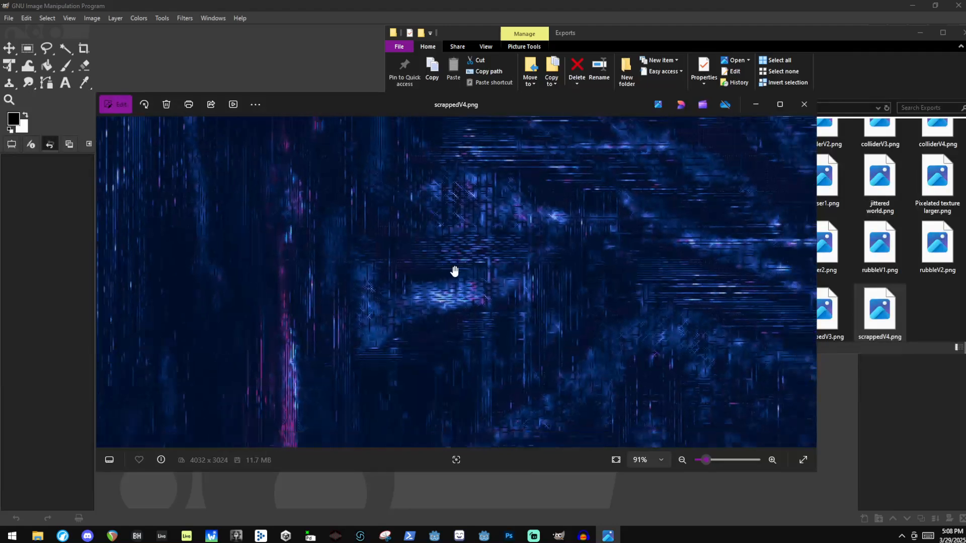
scroll(696, 403, up, 6)
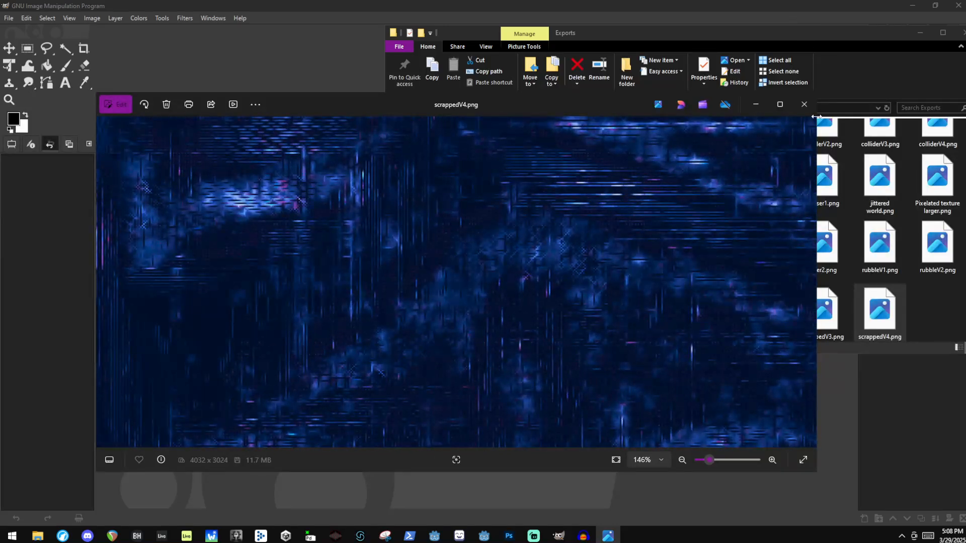
click(804, 105)
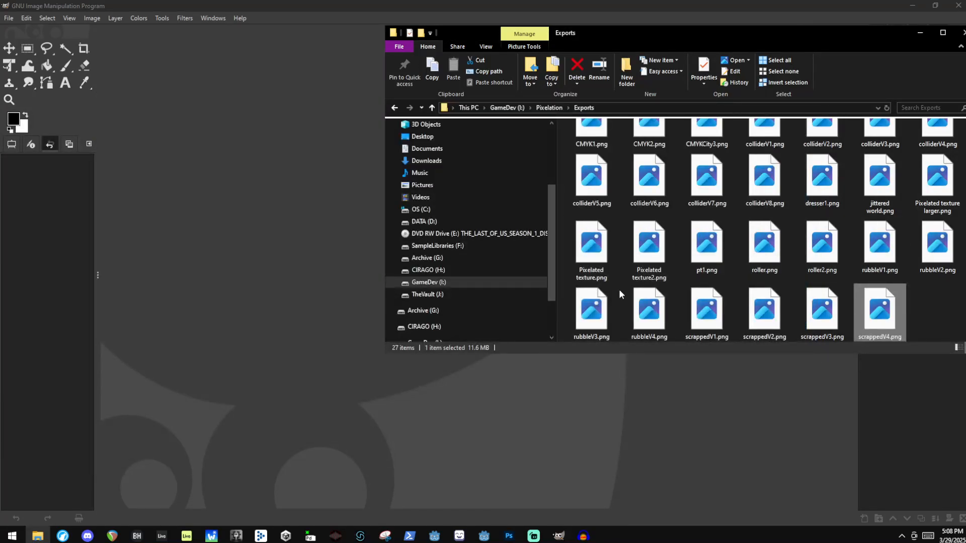
Open rubbleV4.png, inspect its pixel pattern up close and close the image
double_click(651, 312)
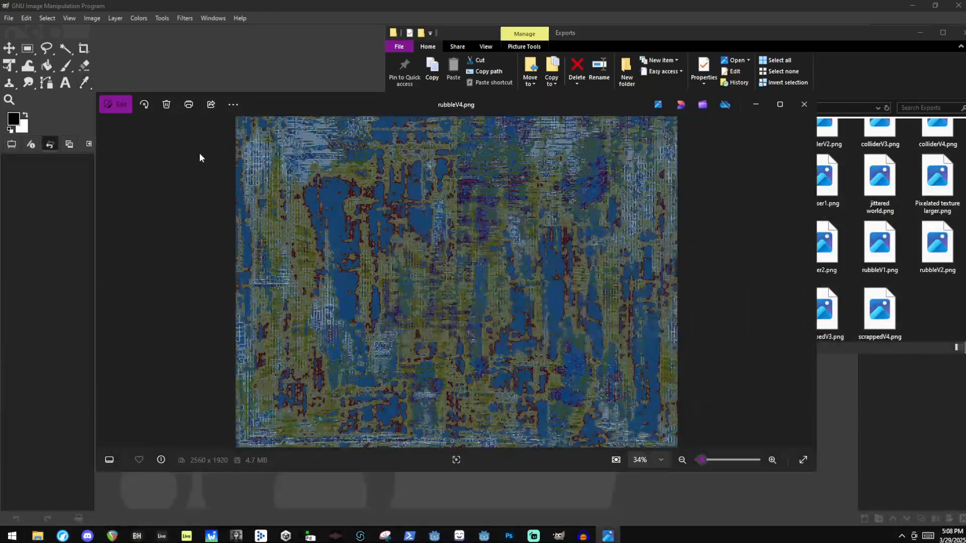
scroll(405, 221, down, 4)
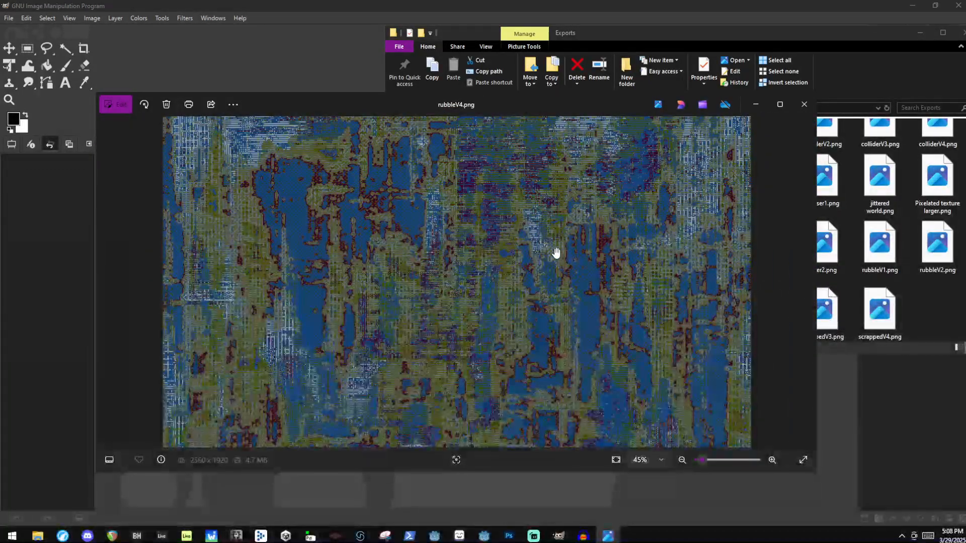
scroll(370, 226, up, 1)
scroll(370, 227, up, 2)
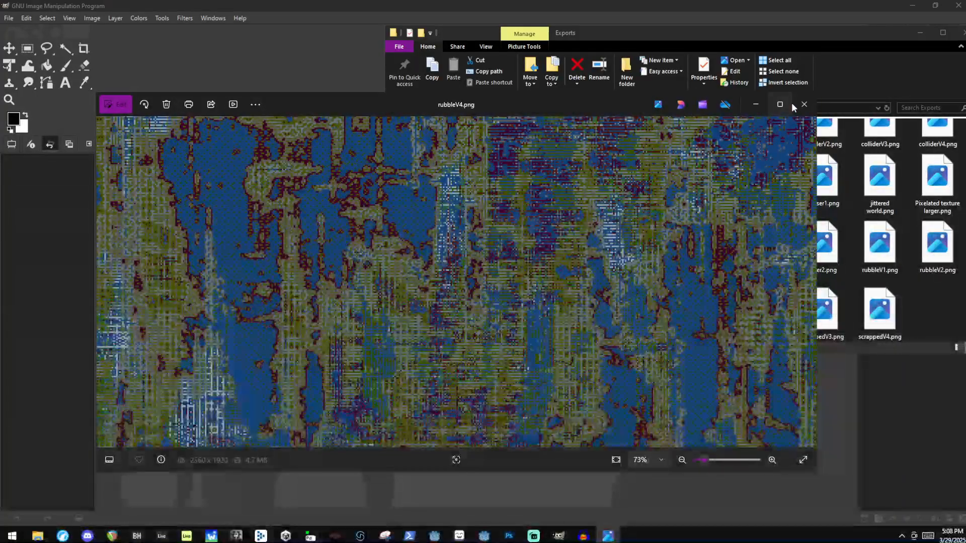
drag(792, 103, 756, 4)
click(935, 12)
click(952, 43)
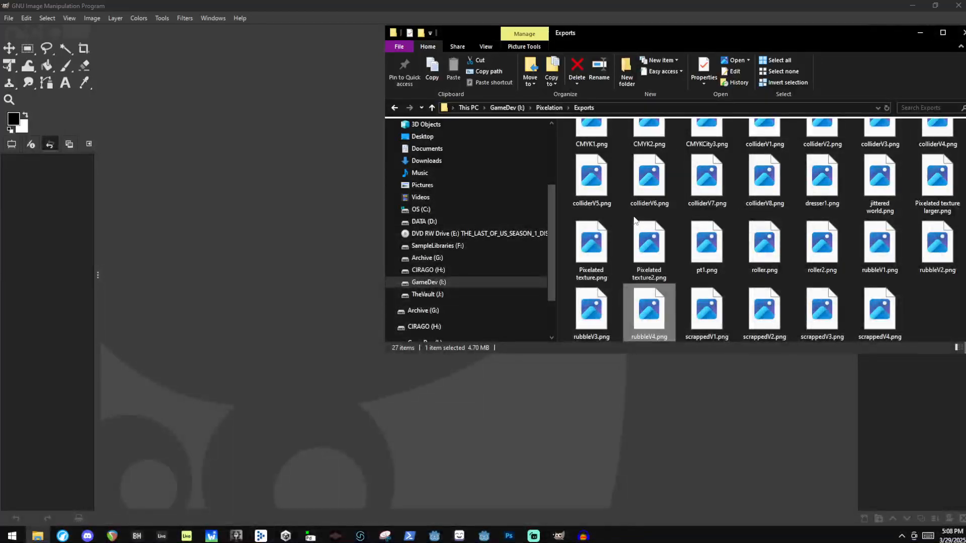
Open colliderV8.png, examine its fine pixel detail and overall composition, and close the image
double_click(763, 177)
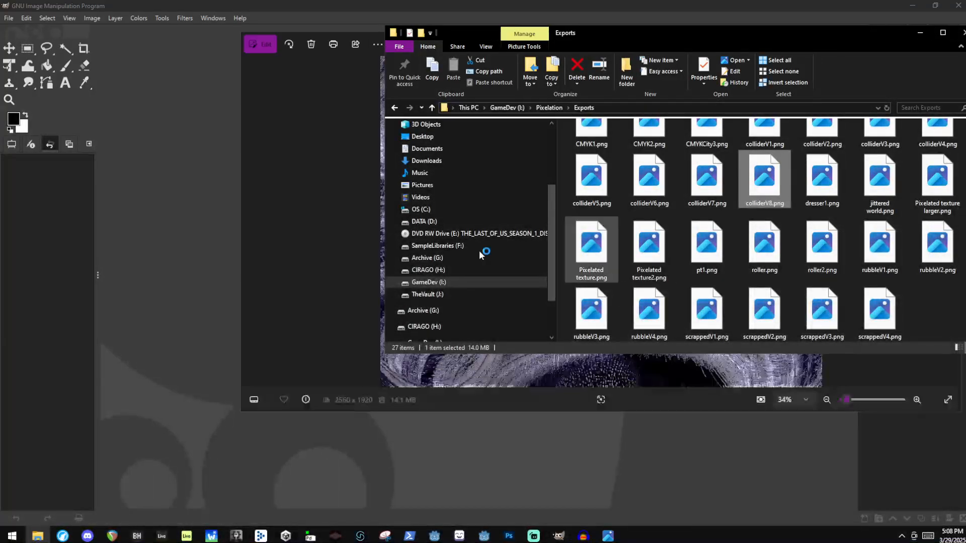
click(393, 161)
click(373, 167)
scroll(682, 209, up, 8)
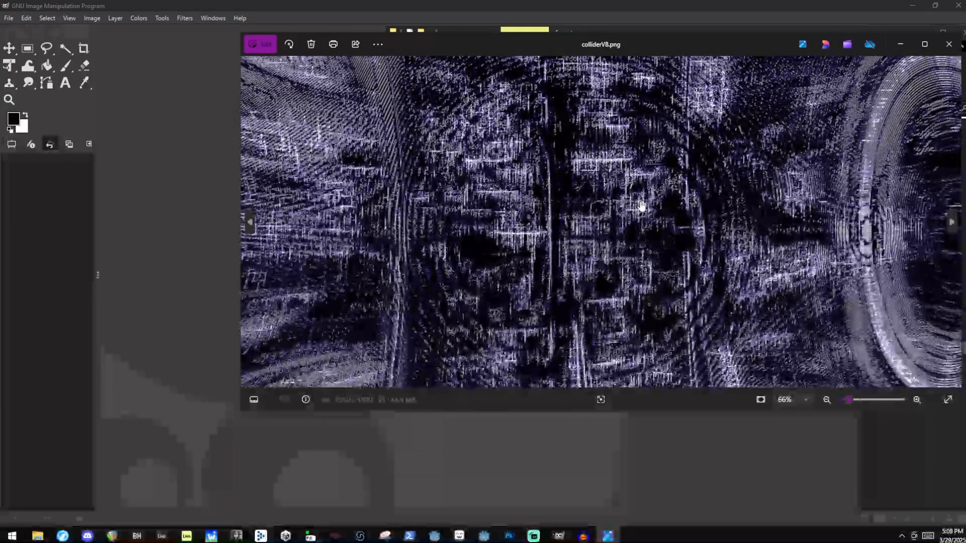
scroll(568, 185, up, 4)
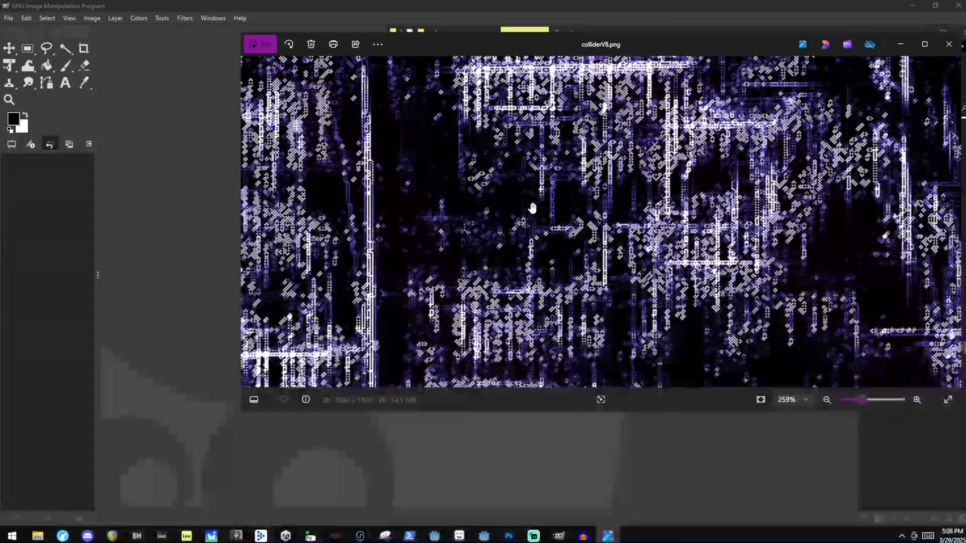
scroll(545, 210, down, 6)
scroll(578, 237, down, 5)
scroll(539, 108, up, 7)
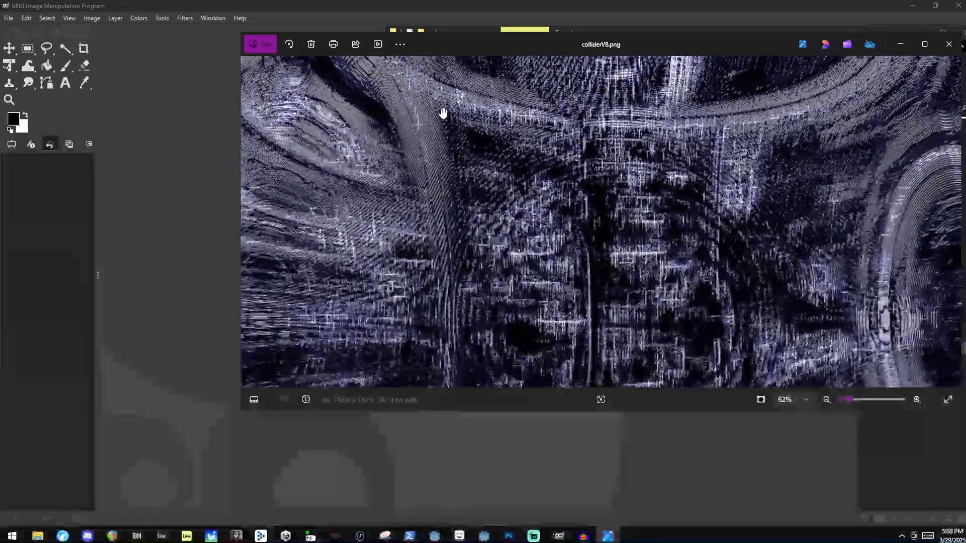
scroll(555, 119, down, 7)
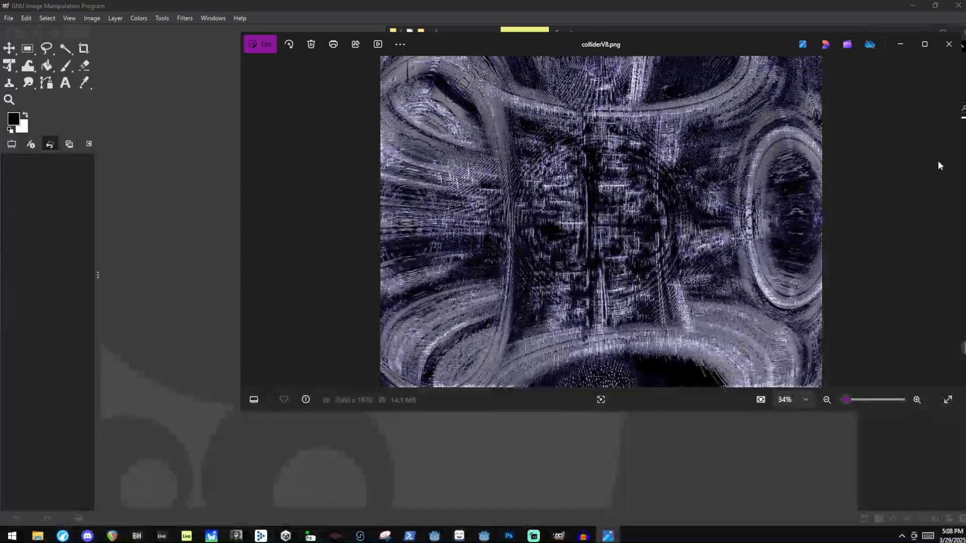
click(949, 44)
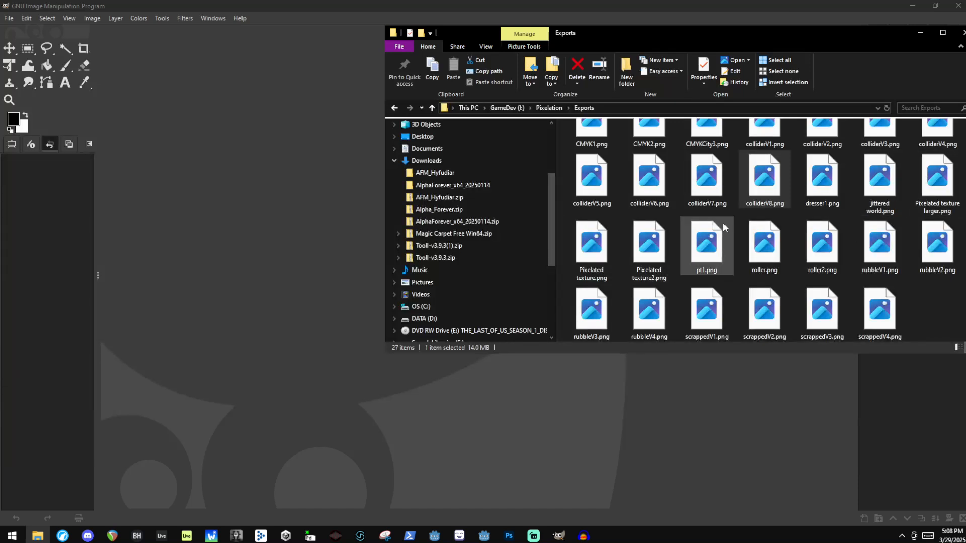
Open roller2.png, examine its kaleidoscopic star pattern up close and as a whole, and close the image
click(819, 257)
double_click(819, 257)
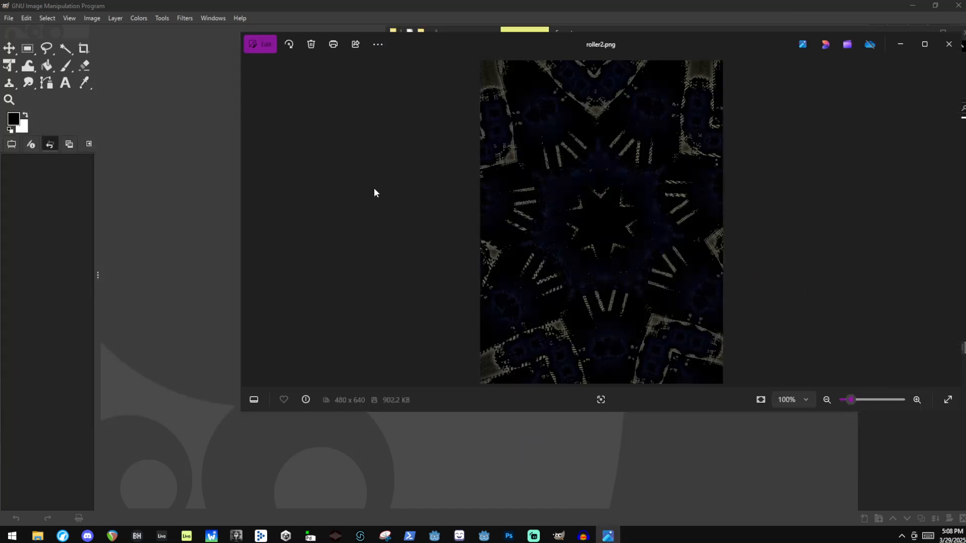
scroll(644, 237, up, 3)
scroll(670, 282, up, 1)
scroll(412, 258, up, 1)
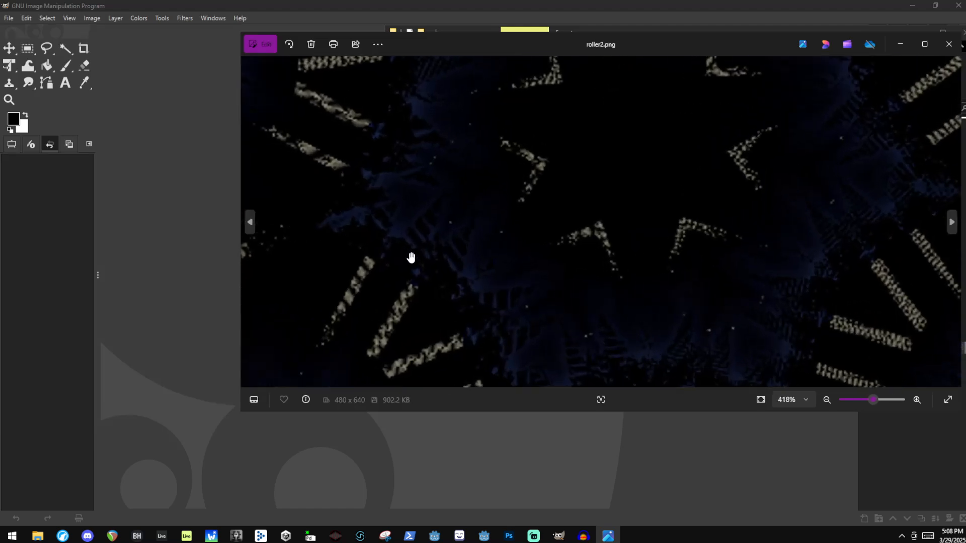
scroll(413, 254, down, 2)
scroll(493, 240, down, 2)
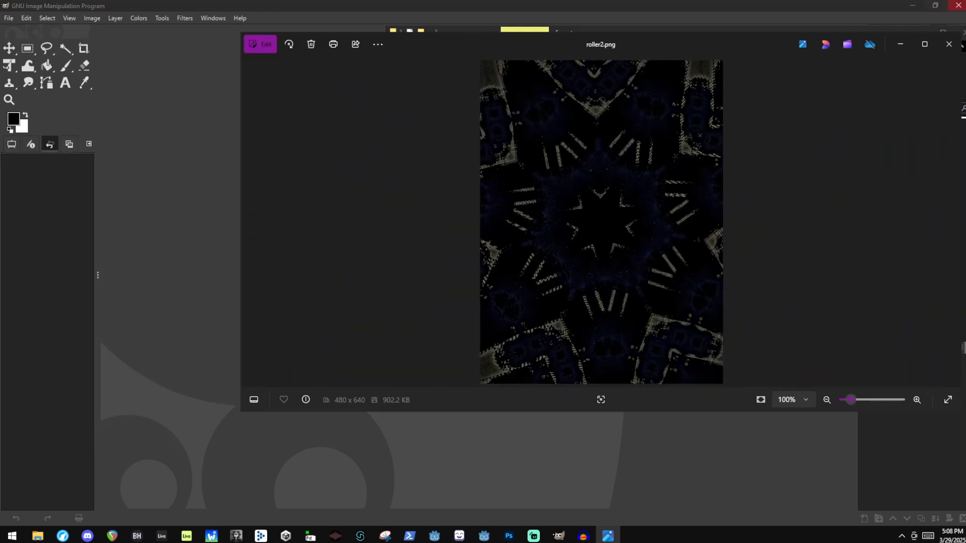
scroll(557, 213, up, 5)
scroll(559, 120, up, 2)
scroll(567, 115, down, 5)
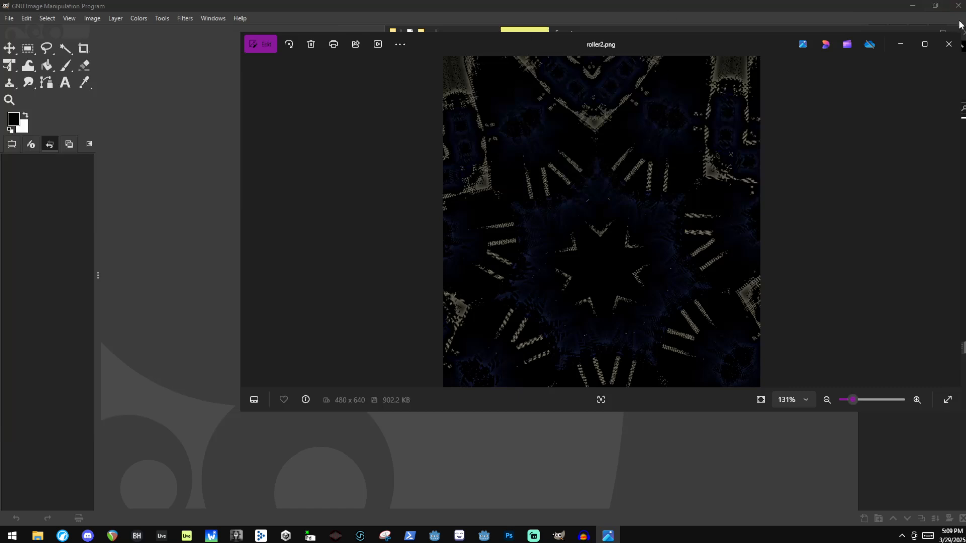
click(951, 43)
Move the File Explorer window clear of the screen edge and go to the Image editing folder on TheVault (J:)
drag(769, 38, 555, 30)
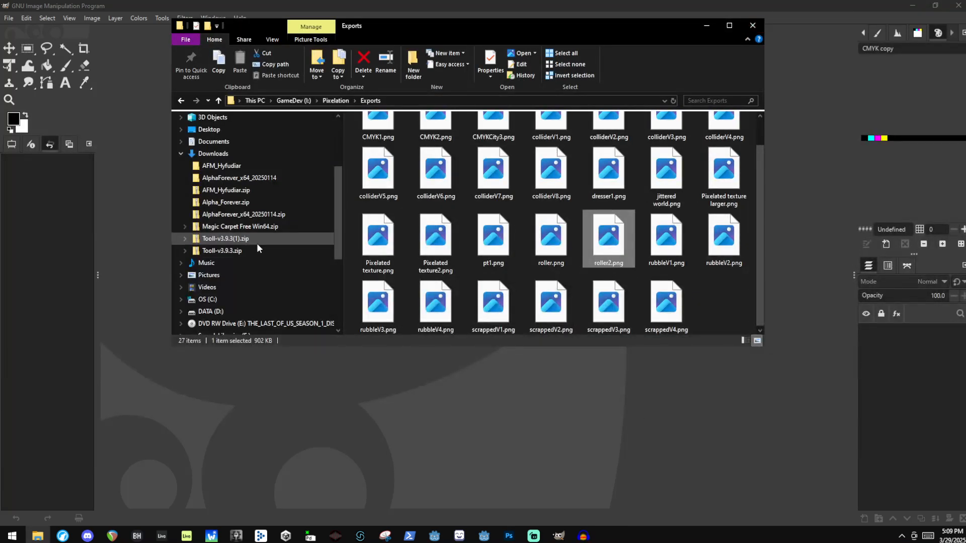
scroll(238, 311, down, 1)
scroll(238, 311, down, 1)
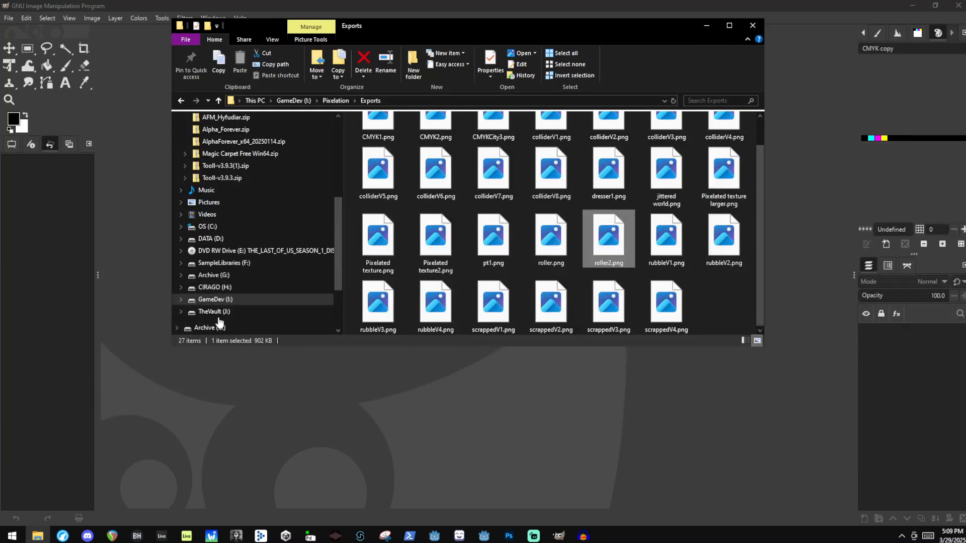
click(215, 311)
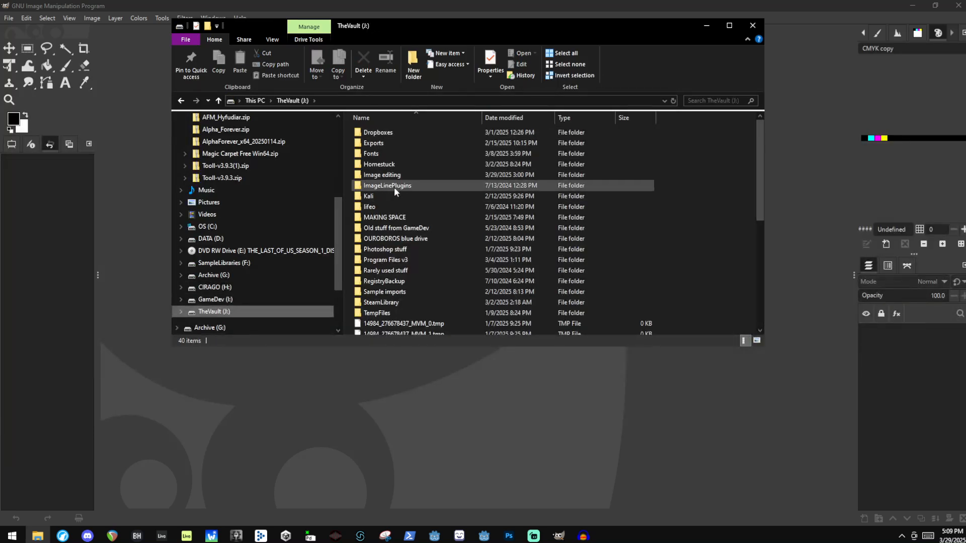
double_click(384, 175)
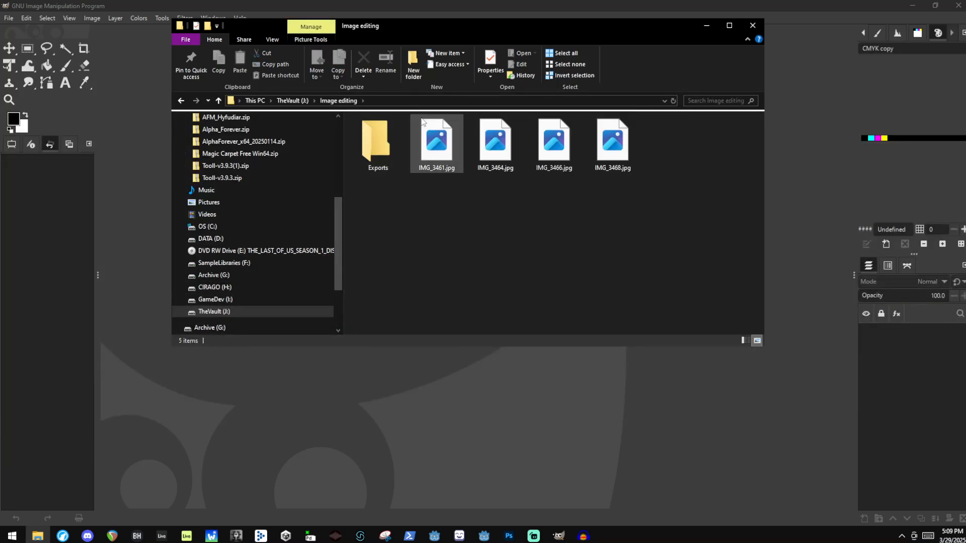
Open IMG_3461.jpg in the photo viewer, reposition its window and inspect the round metal centre up close
double_click(436, 146)
click(844, 171)
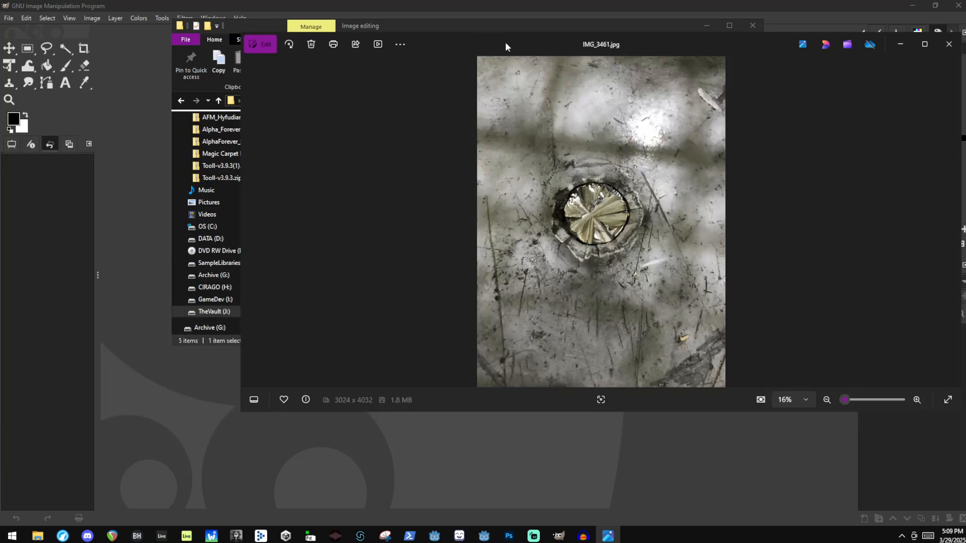
drag(505, 44, 461, 56)
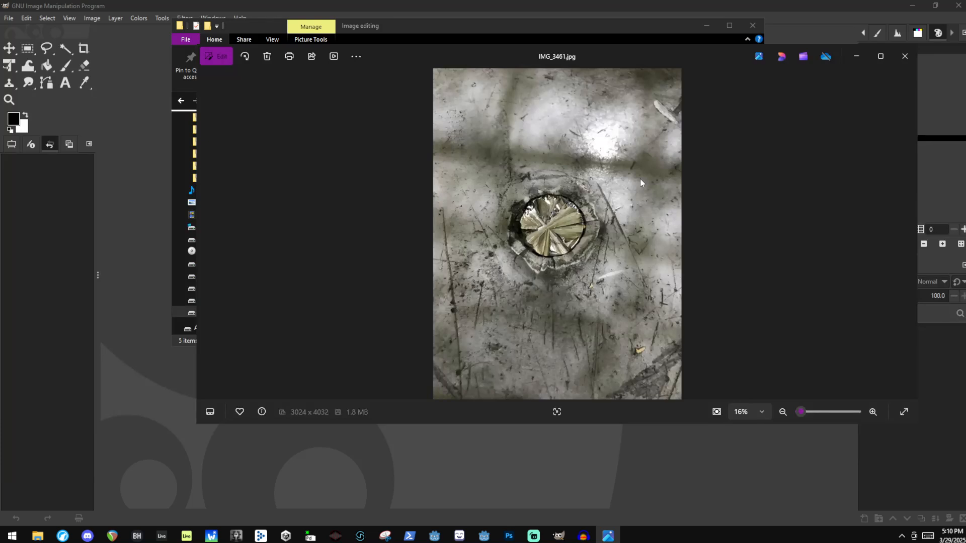
scroll(644, 201, up, 3)
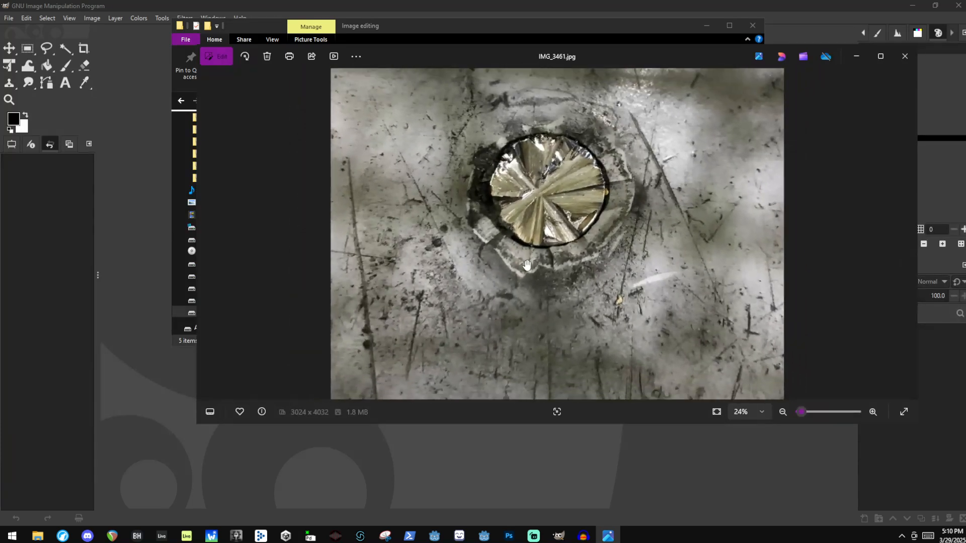
View IMG_3461.jpg in full and page forward through the folder's photos to IMG_3466.jpg
scroll(527, 265, down, 1)
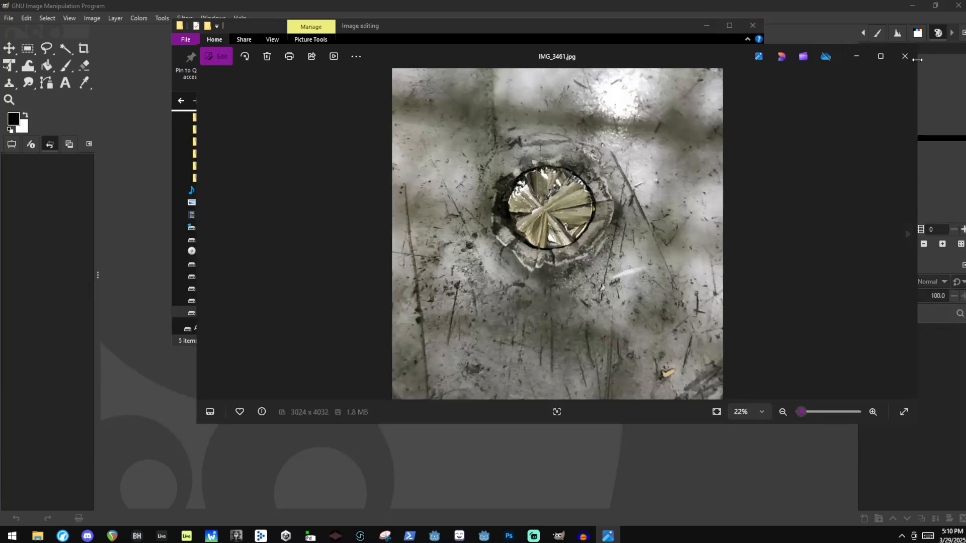
key(Right)
key(Right)
key(Right)
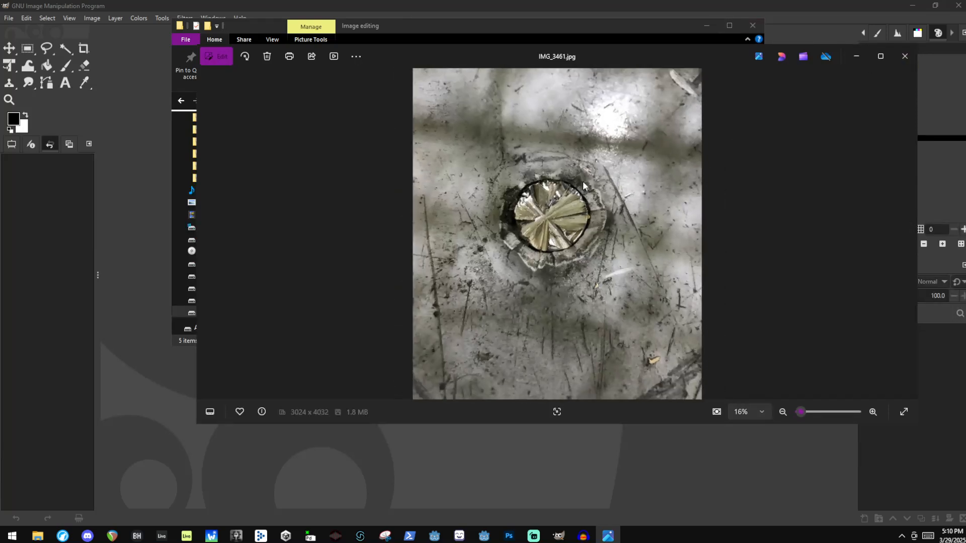
key(Right)
key(Right)
key(Right)
key(Right)
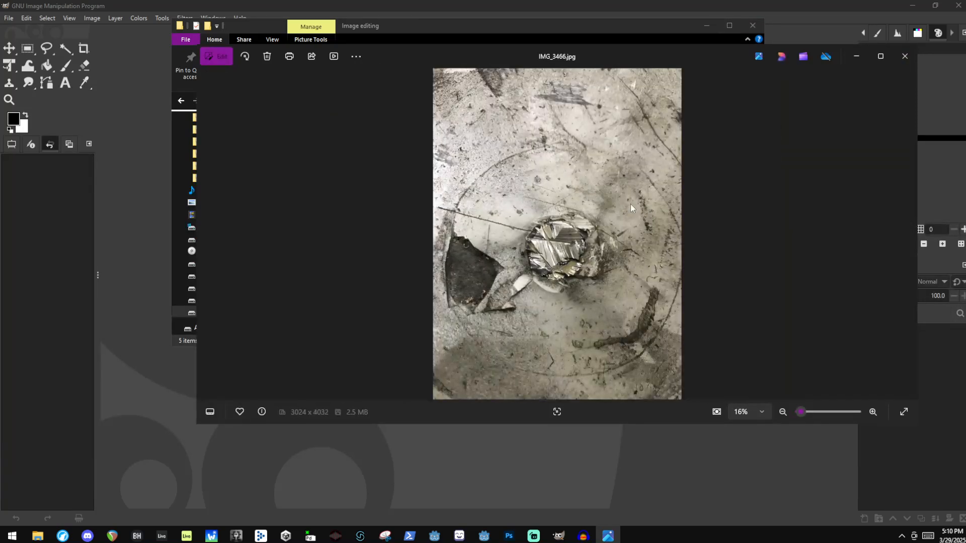
Page back through the earlier photos, compare IMG_3464.jpg with its neighbours, and return to IMG_3466.jpg
key(Left)
key(Left)
key(Left)
key(Left)
key(Left)
key(Left)
key(Left)
key(Right)
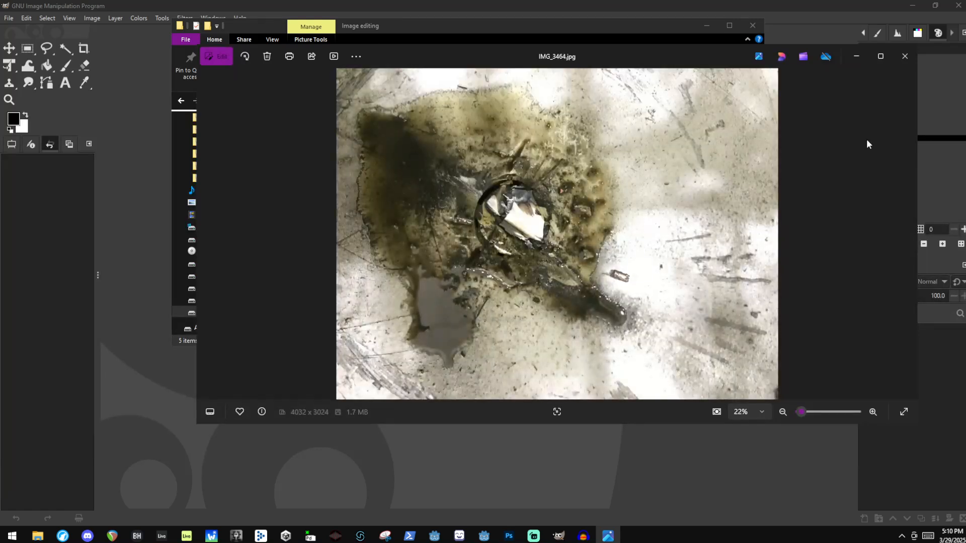
key(Left)
key(Right)
key(Right)
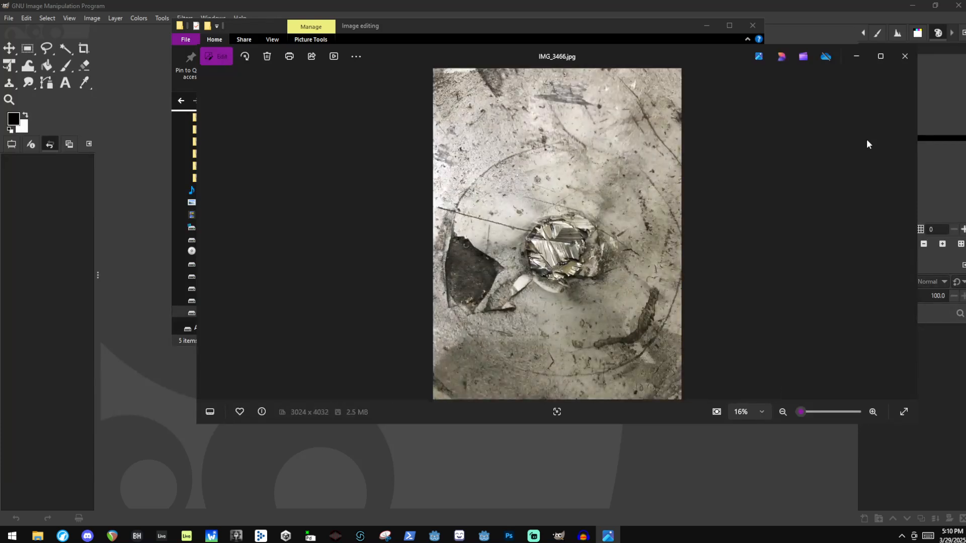
Close the photo viewer and open IMG_3466.jpg in GIMP from the Image editing folder
click(913, 61)
drag(568, 160, 495, 435)
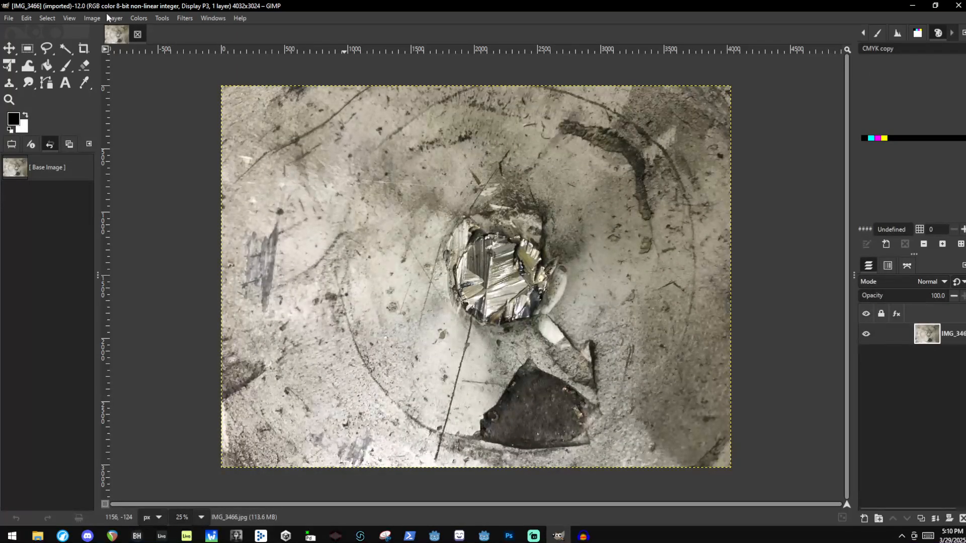
click(184, 18)
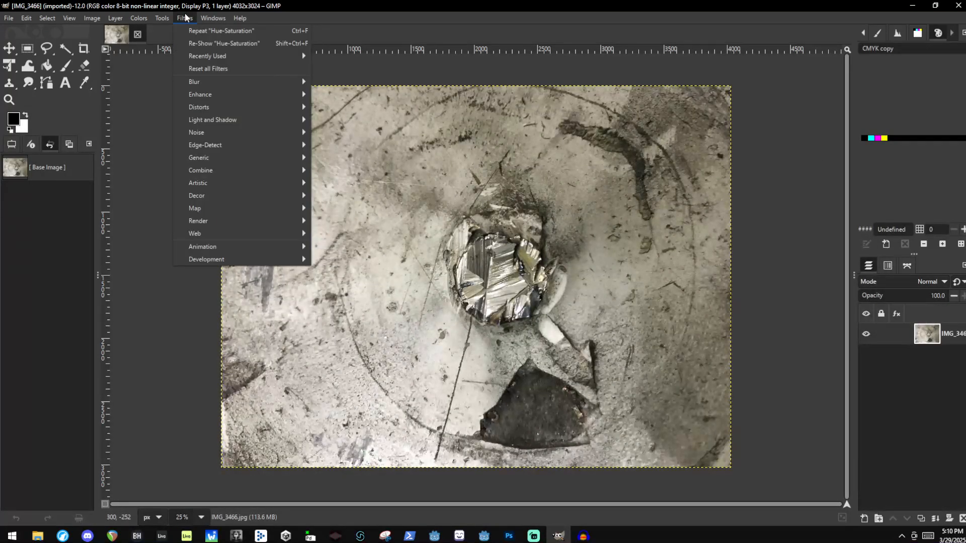
click(185, 18)
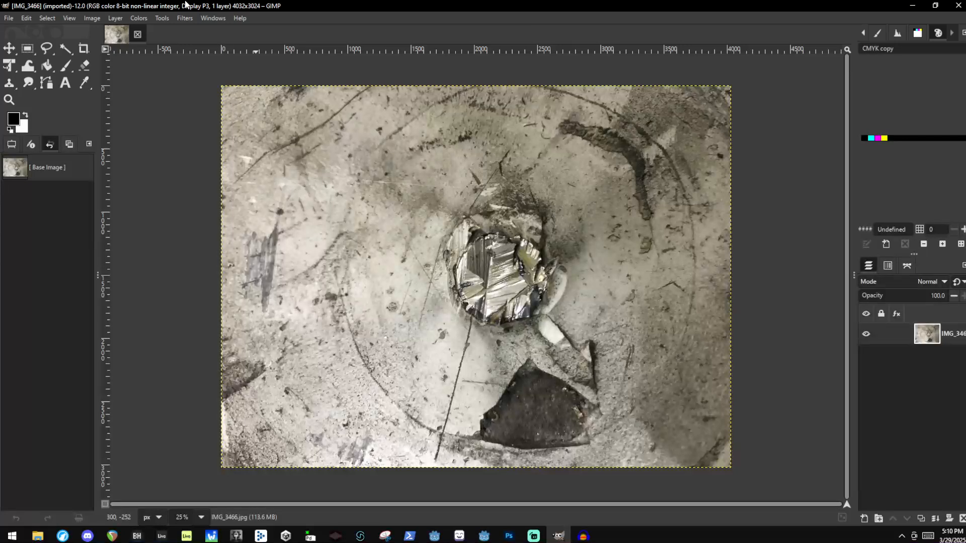
click(185, 18)
click(179, 17)
click(211, 536)
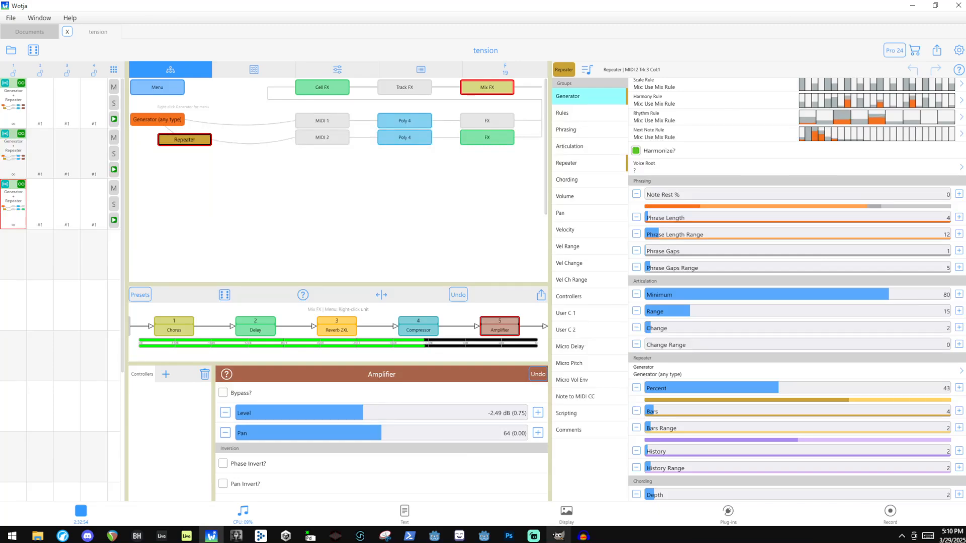
click(559, 536)
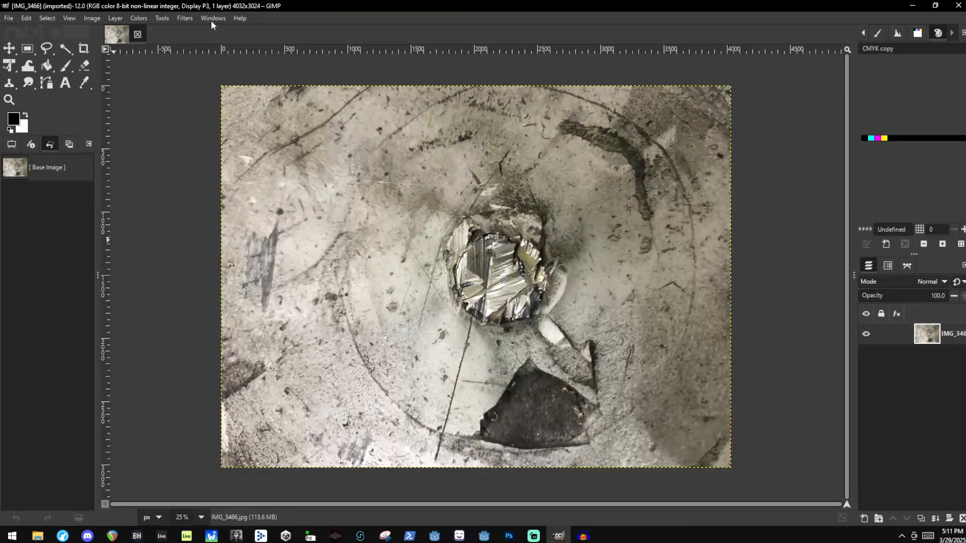
click(186, 17)
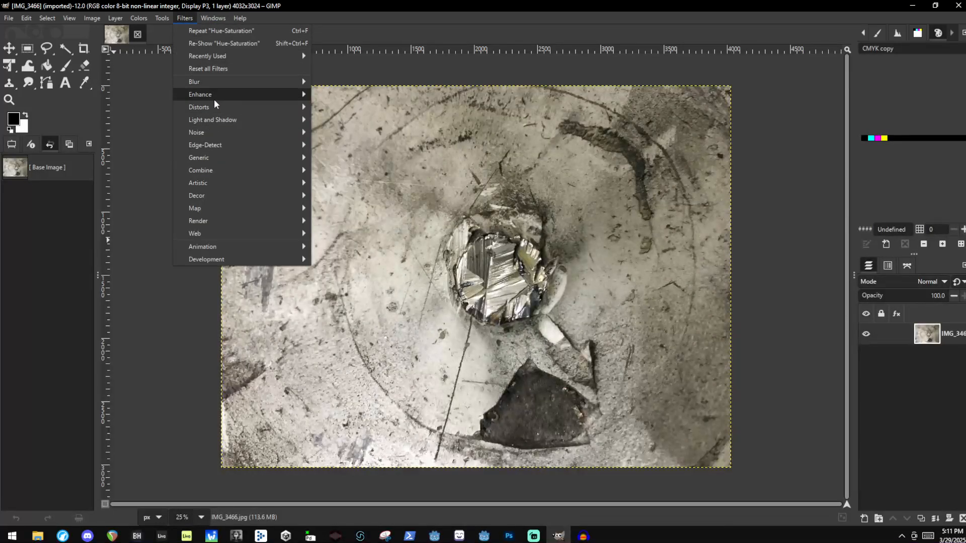
mouse_move(243, 98)
click(316, 106)
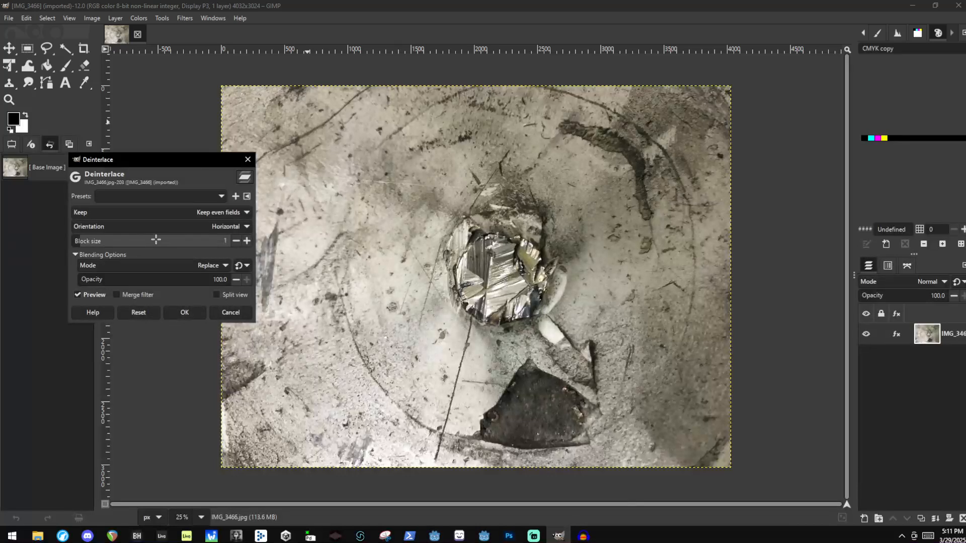
drag(211, 242, 155, 241)
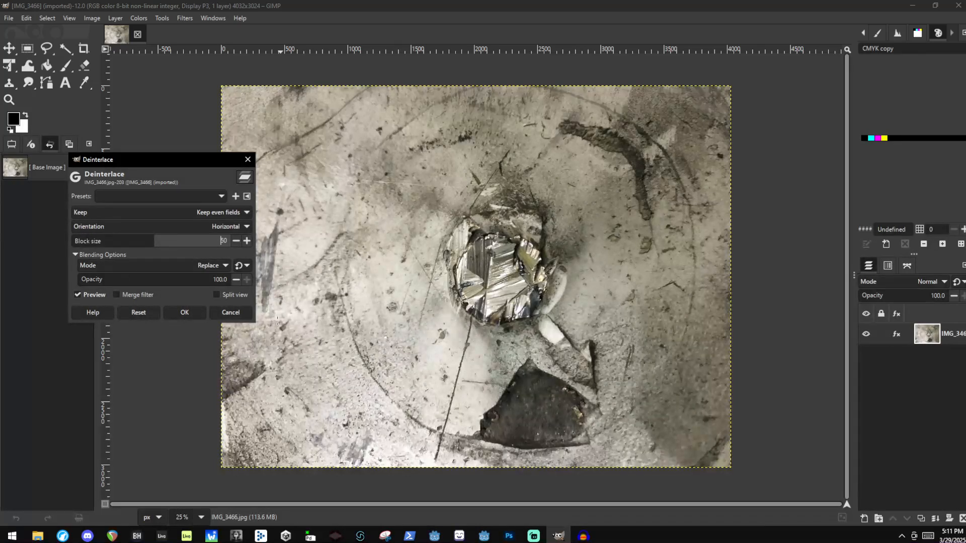
click(218, 310)
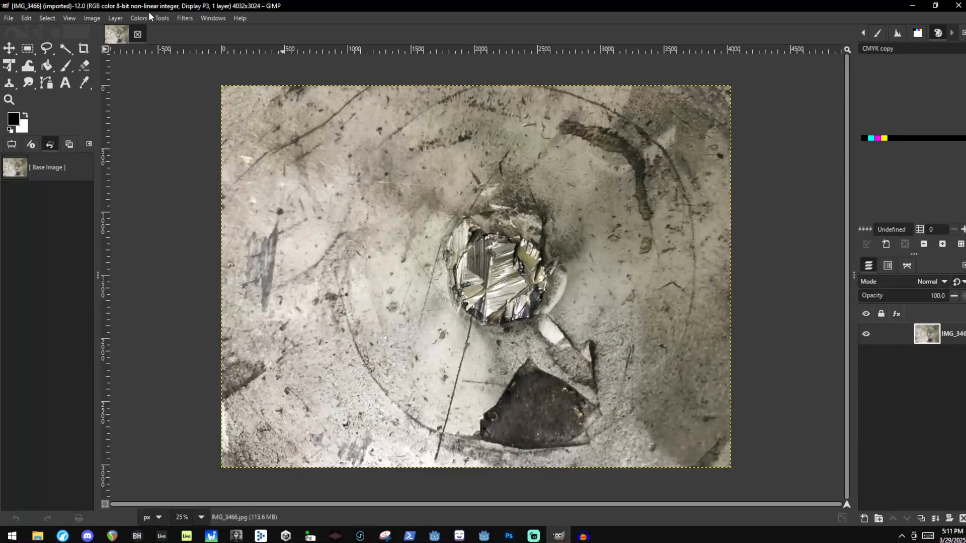
Try scaling the whole image to 25 percent and undo the scaling
click(93, 20)
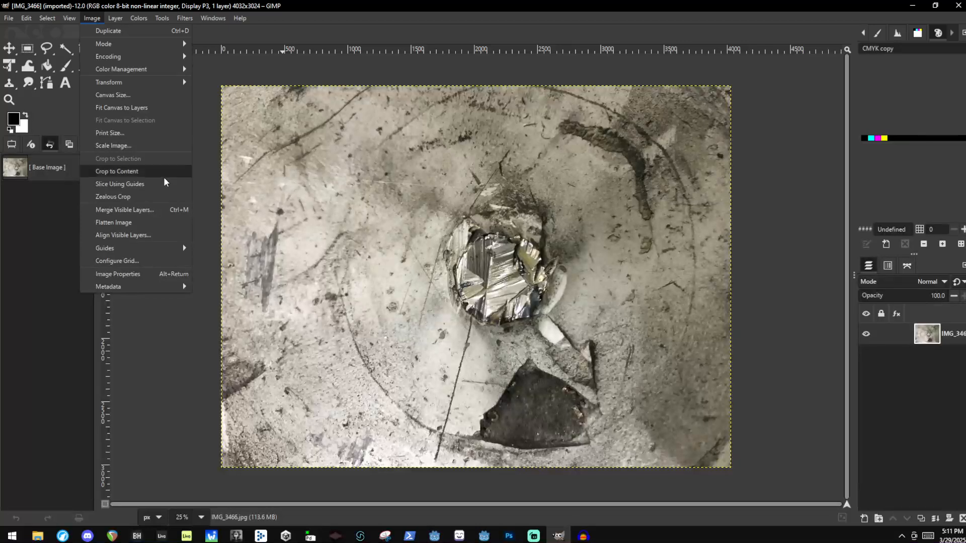
click(109, 146)
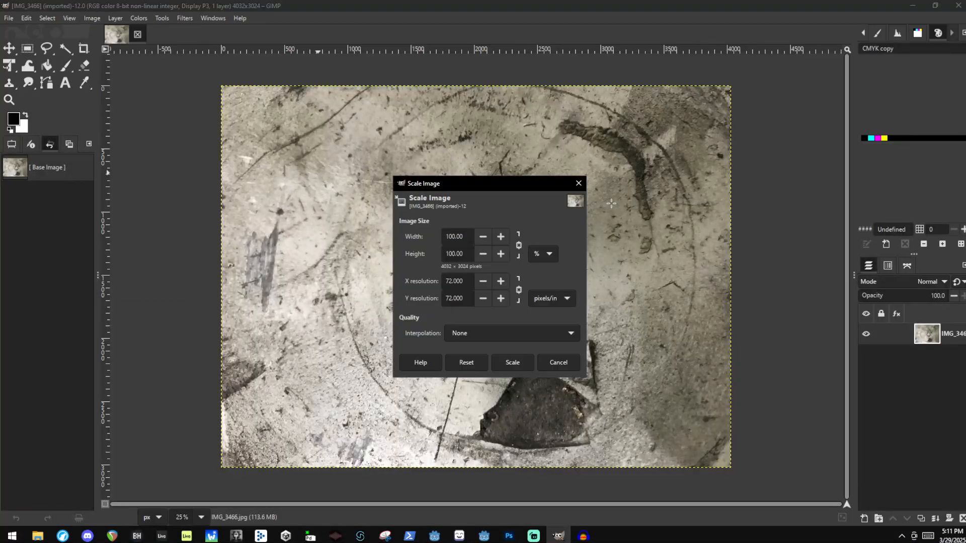
double_click(464, 238)
text(25)
click(513, 362)
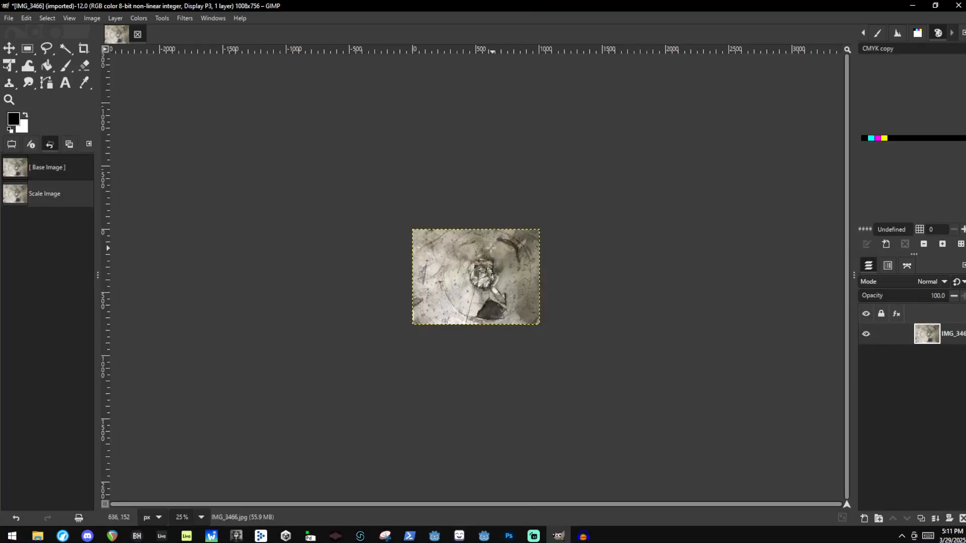
key(ctrl+z)
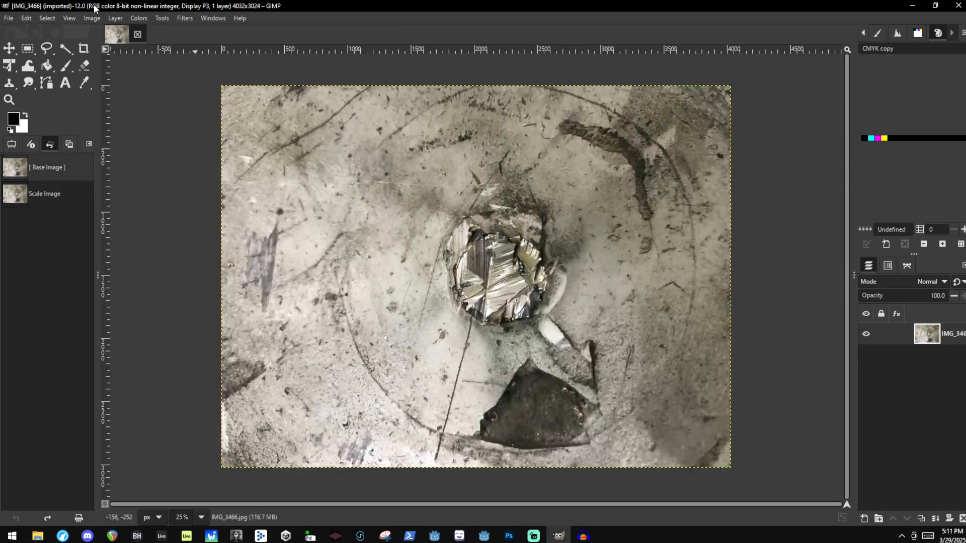
Scale the image to 25 percent in width and height with interpolation set to None
click(92, 18)
click(121, 146)
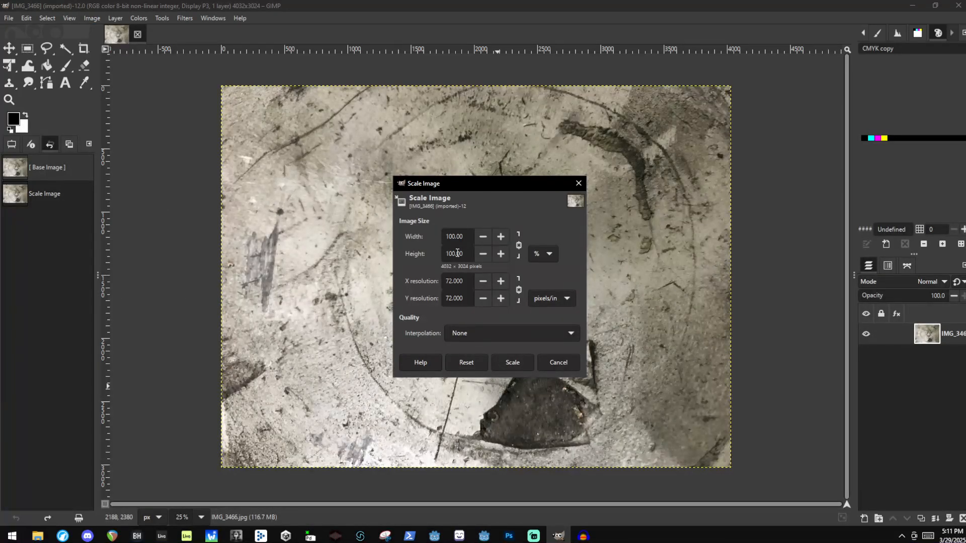
double_click(465, 233)
text(25)
click(467, 259)
click(508, 363)
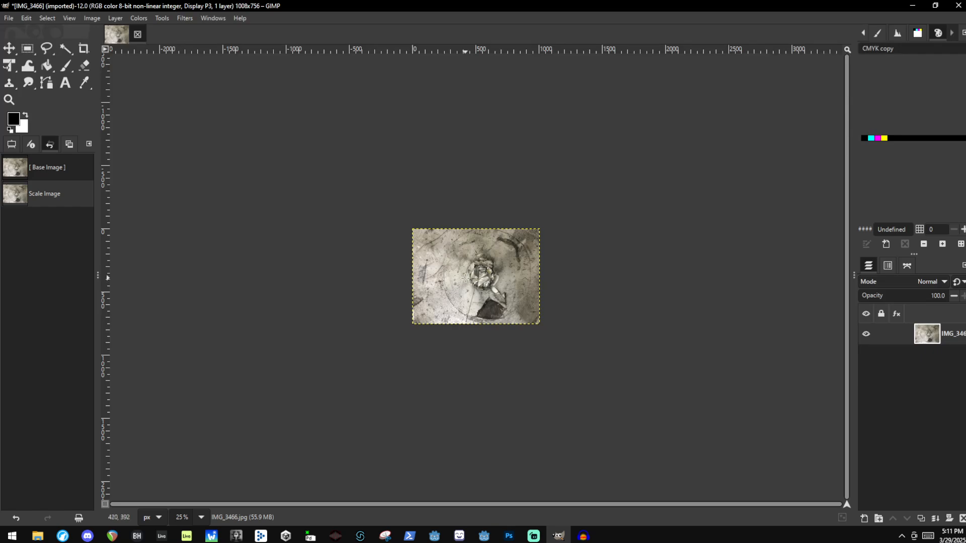
Preview Deinterlace on the scaled image with block size 45, inspect the line pattern up close, and discard the filter
scroll(465, 278, up, 8)
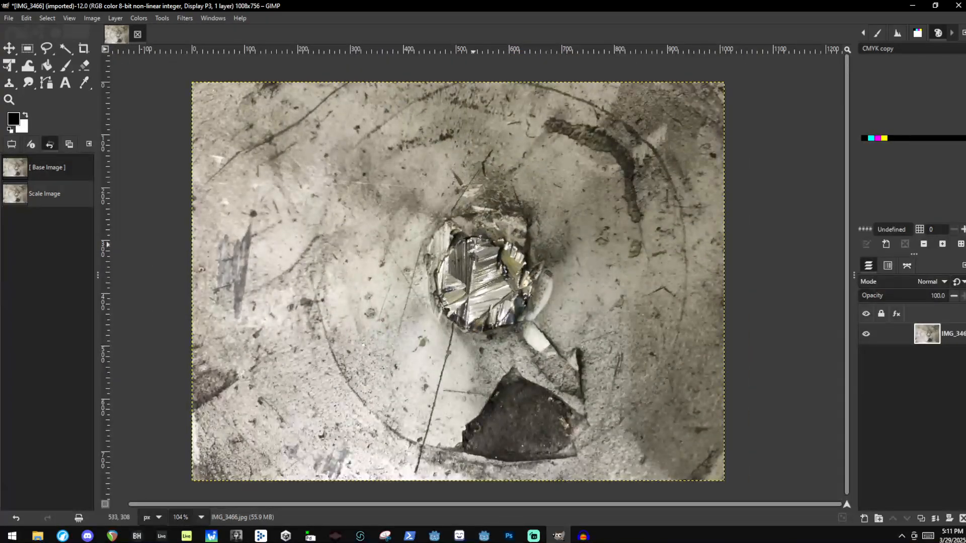
scroll(473, 245, up, 6)
scroll(481, 259, down, 8)
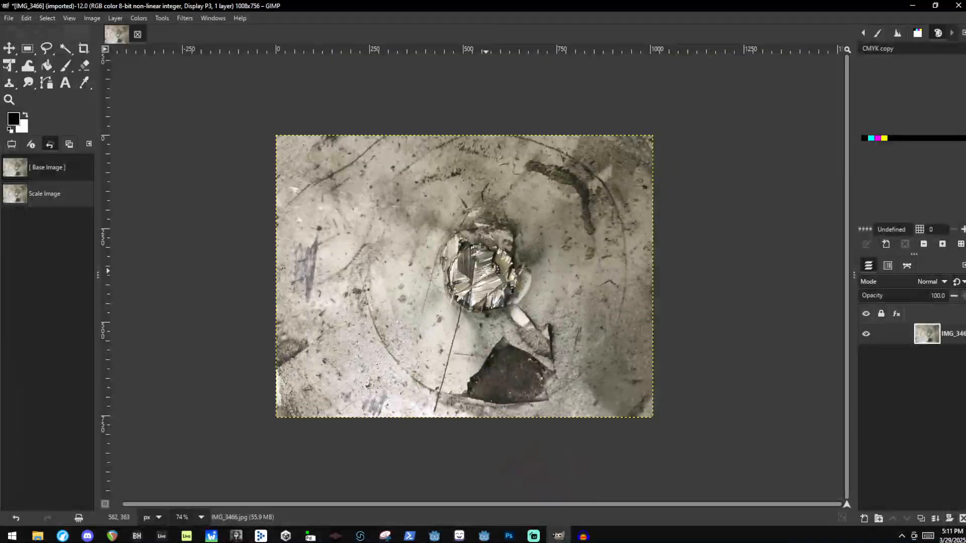
scroll(486, 271, up, 1)
click(162, 18)
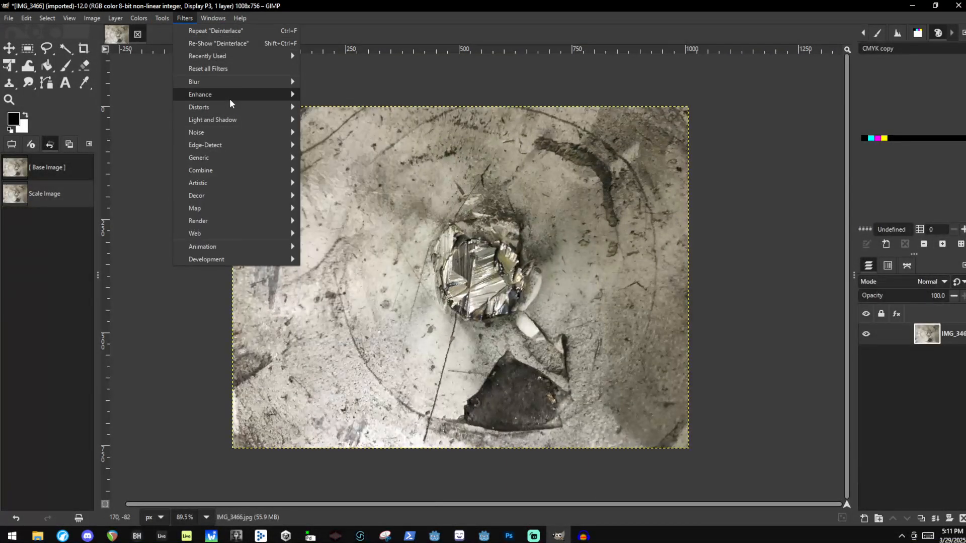
mouse_move(250, 95)
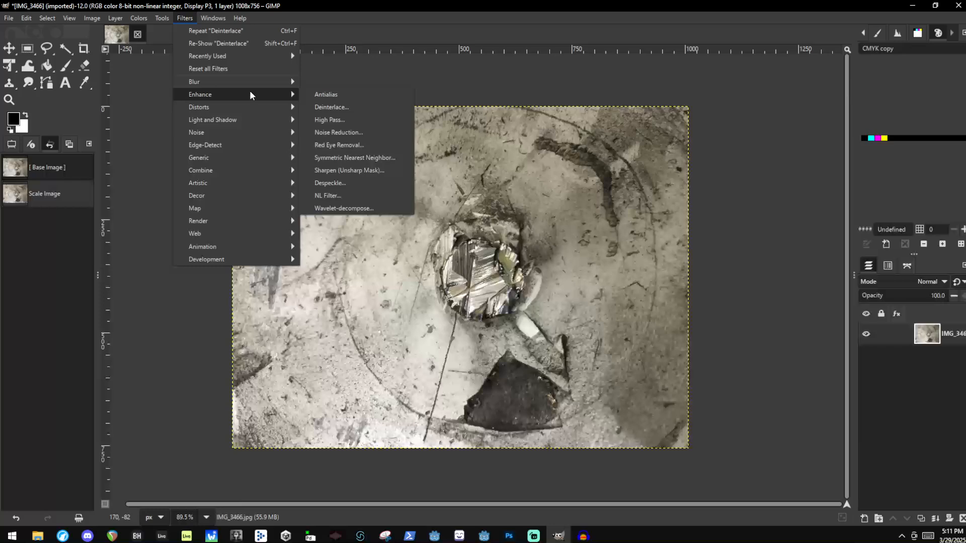
click(322, 107)
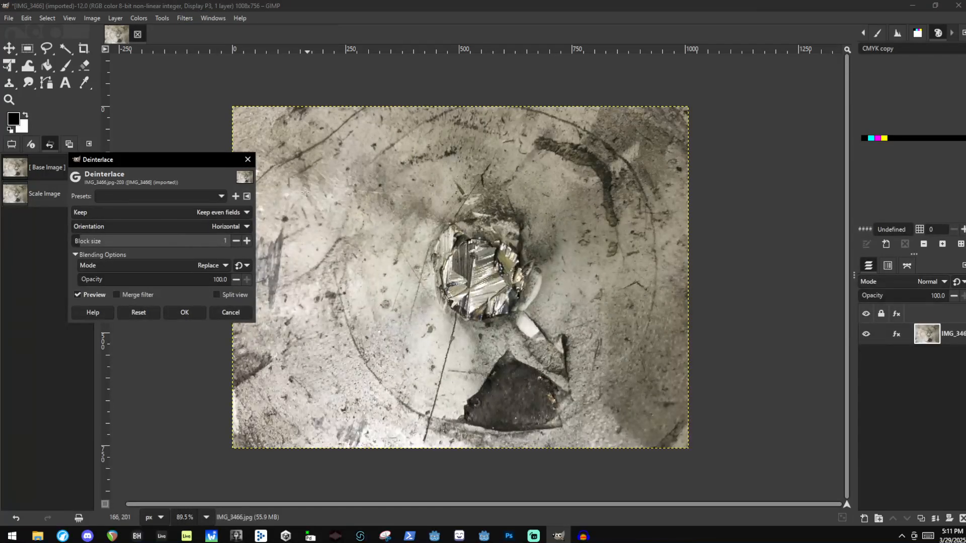
drag(83, 241, 147, 246)
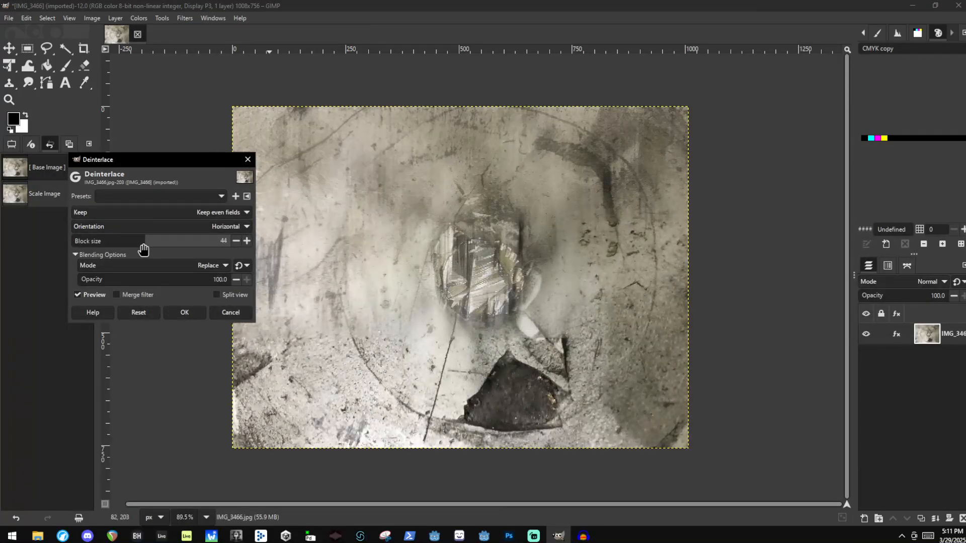
scroll(473, 240, up, 6)
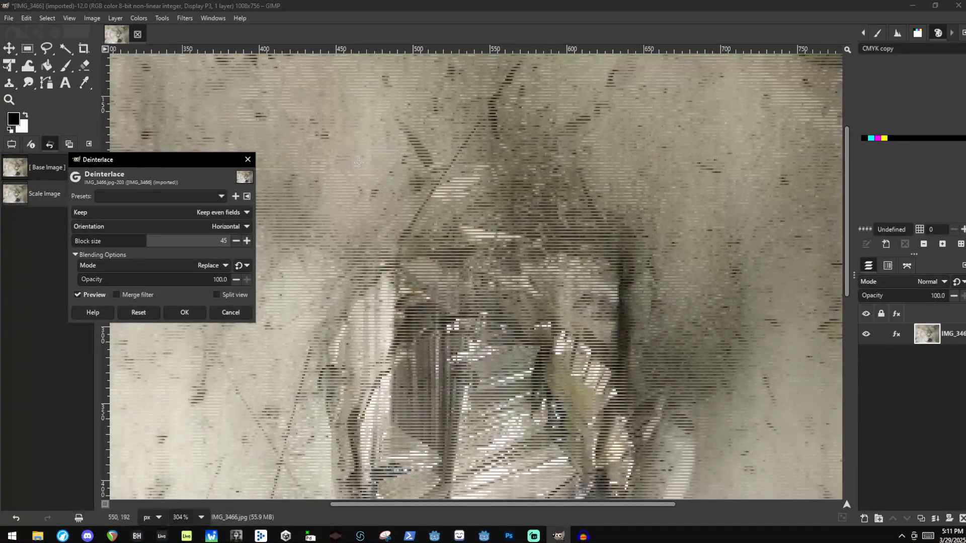
scroll(359, 162, down, 8)
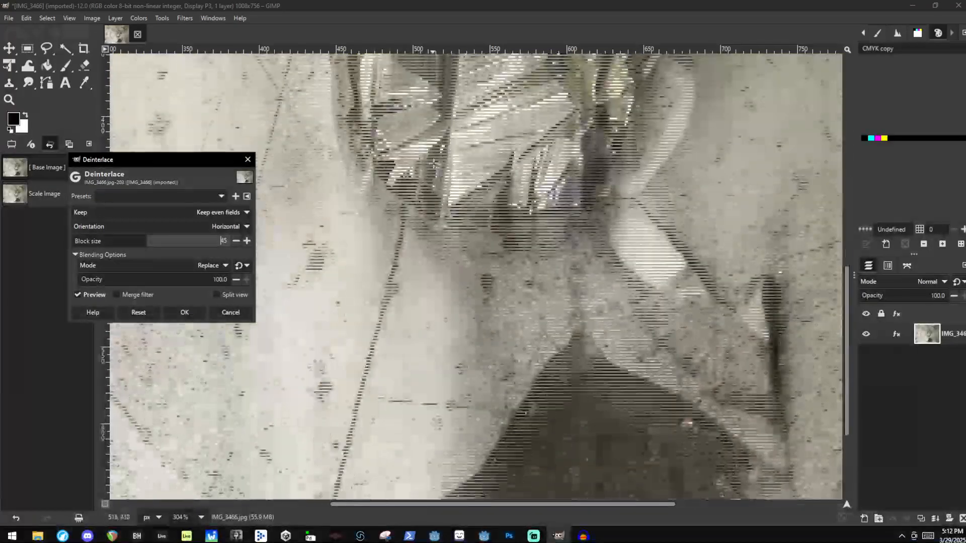
scroll(474, 151, down, 5)
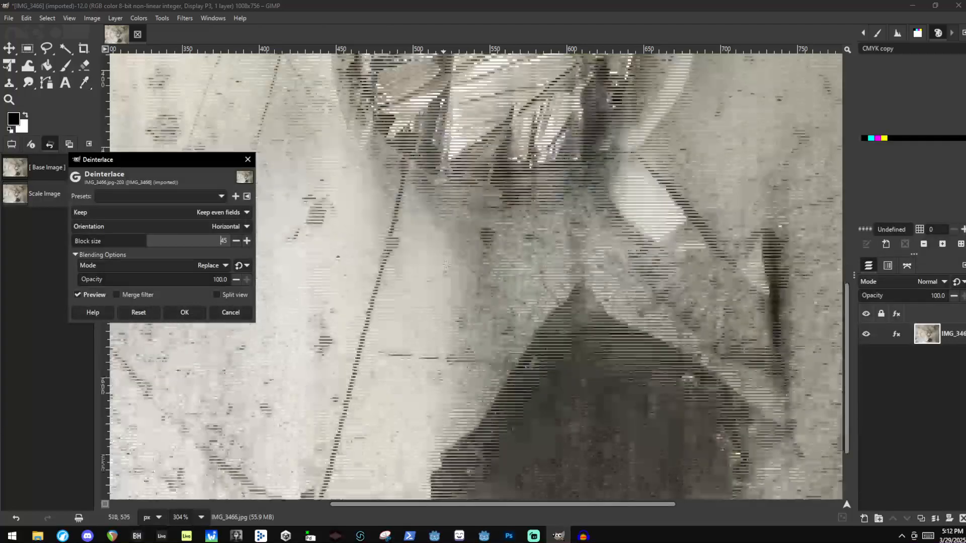
click(247, 159)
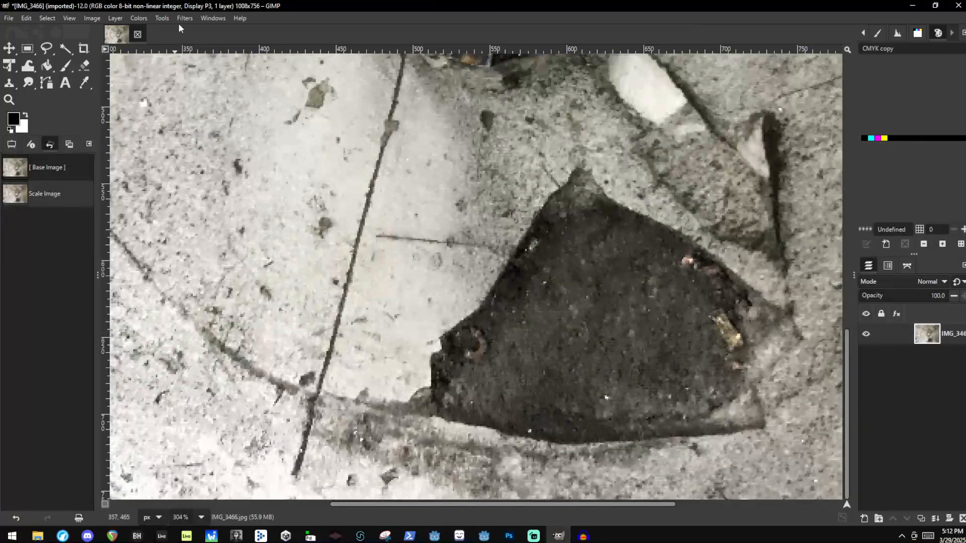
Apply Deinterlace to the scaled image, keeping even fields with horizontal orientation and block size 44
click(184, 19)
mouse_move(229, 86)
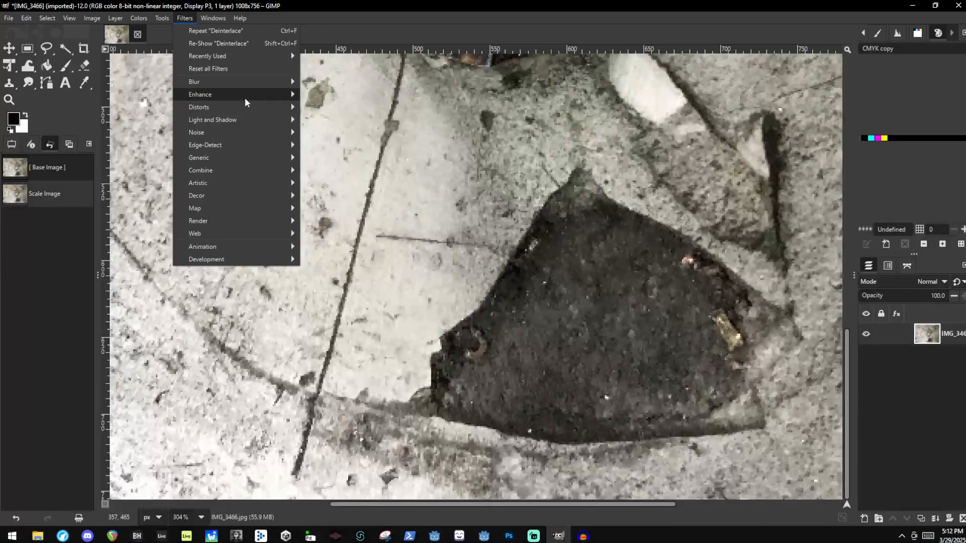
click(325, 106)
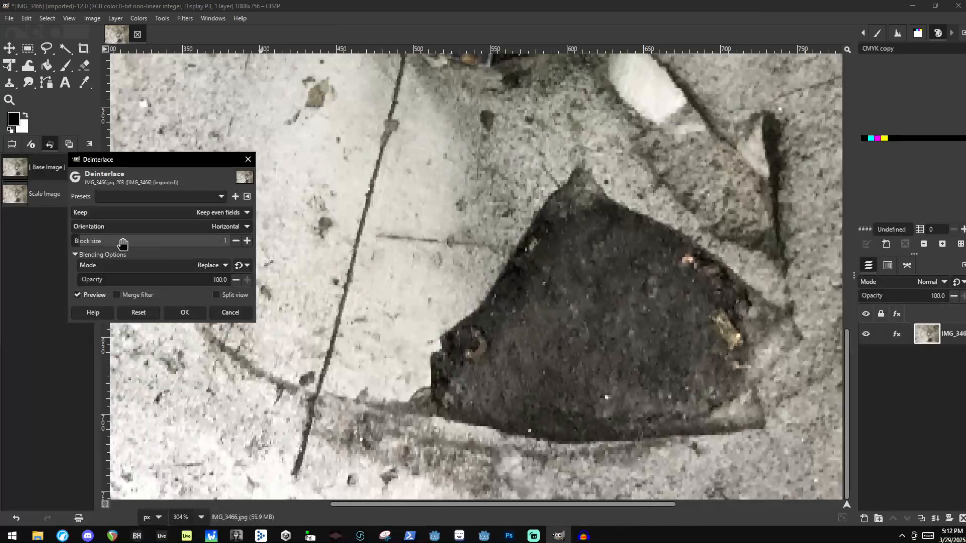
drag(123, 243, 108, 259)
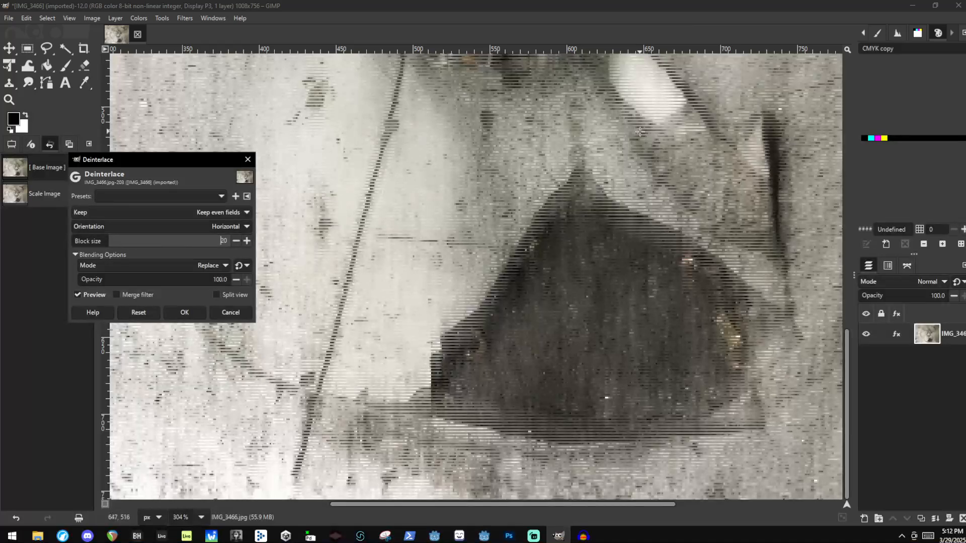
drag(113, 246, 142, 243)
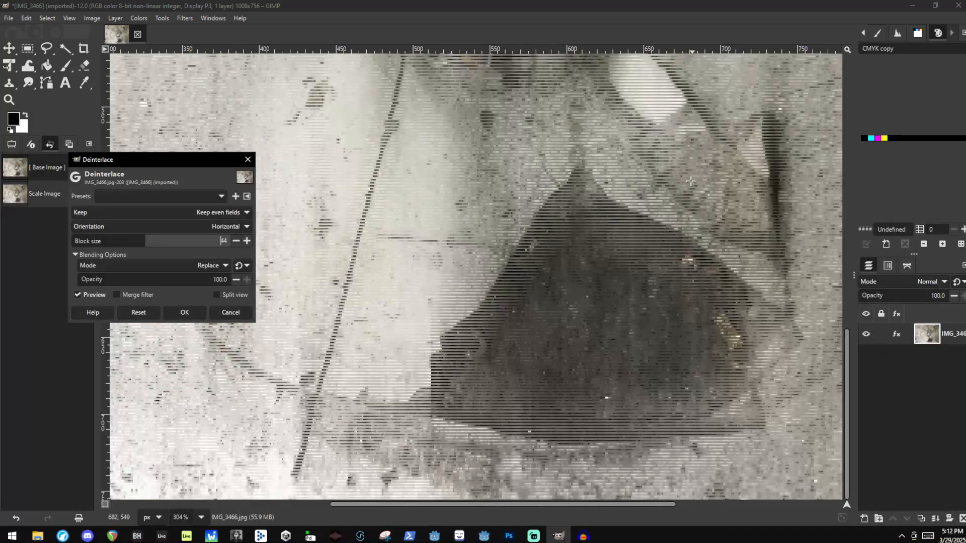
scroll(630, 250, down, 5)
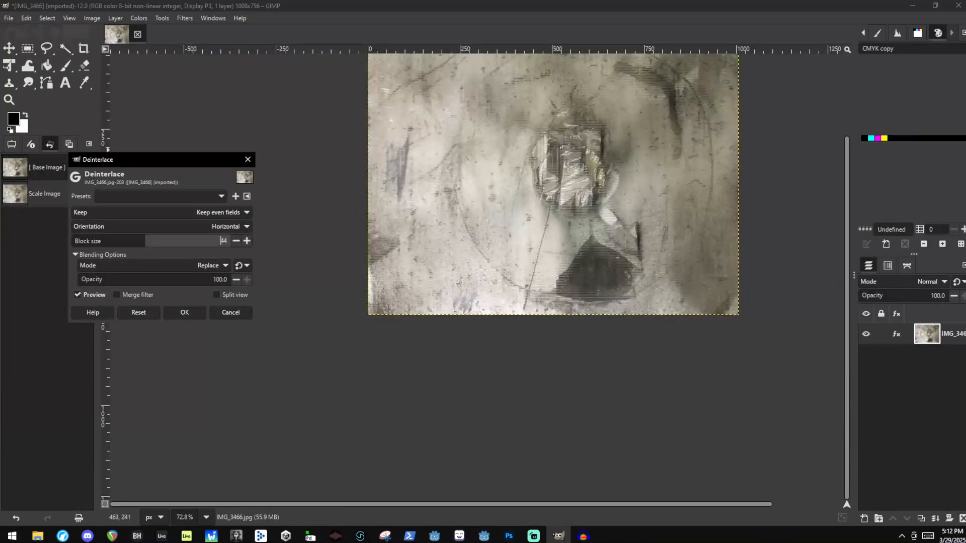
scroll(604, 176, up, 4)
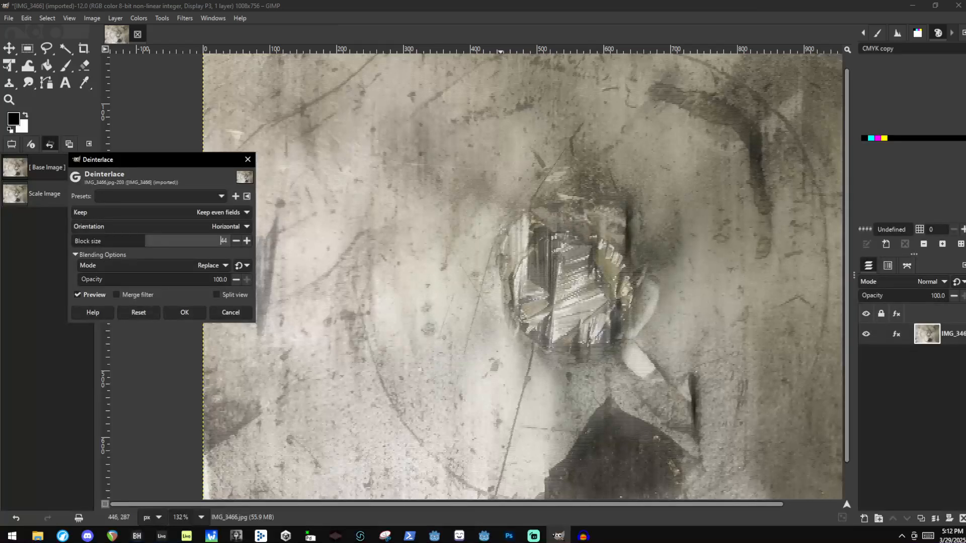
drag(161, 243, 144, 243)
click(186, 312)
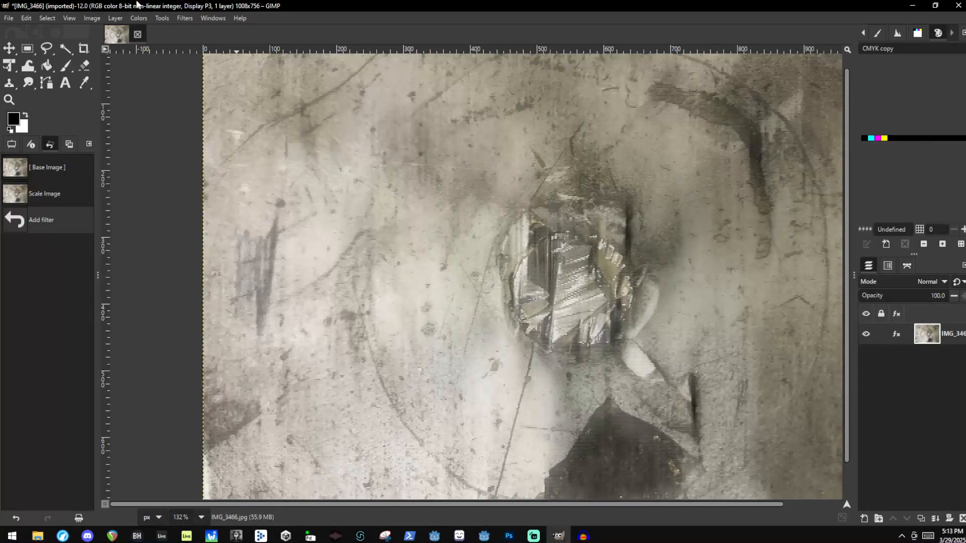
Apply a second Deinterlace with vertical orientation and block size 50, and inspect the grid pattern up close
click(185, 18)
click(208, 32)
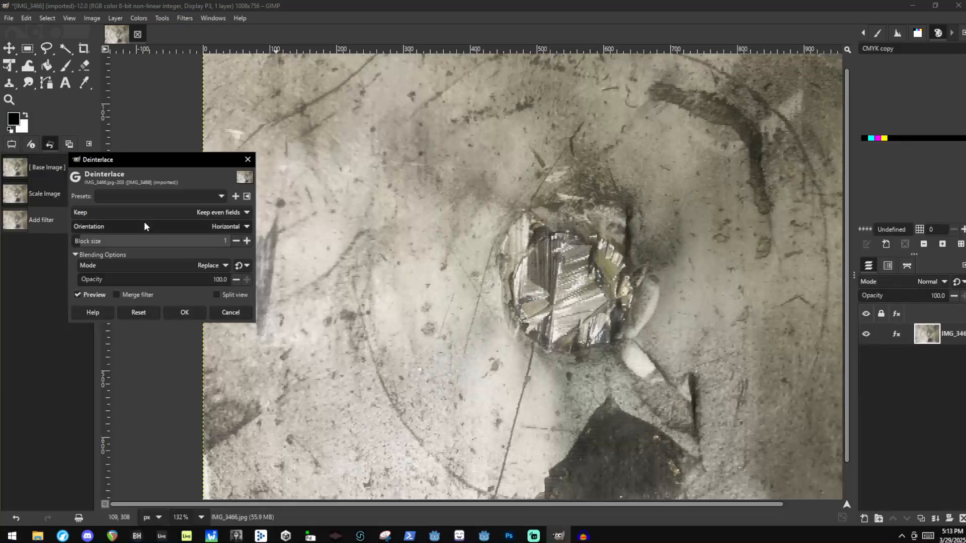
click(159, 243)
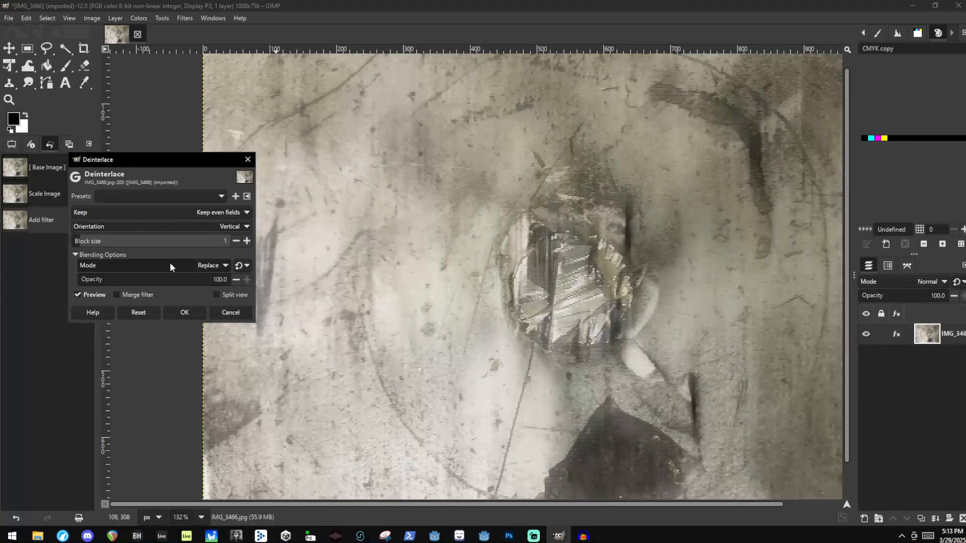
drag(141, 241, 151, 242)
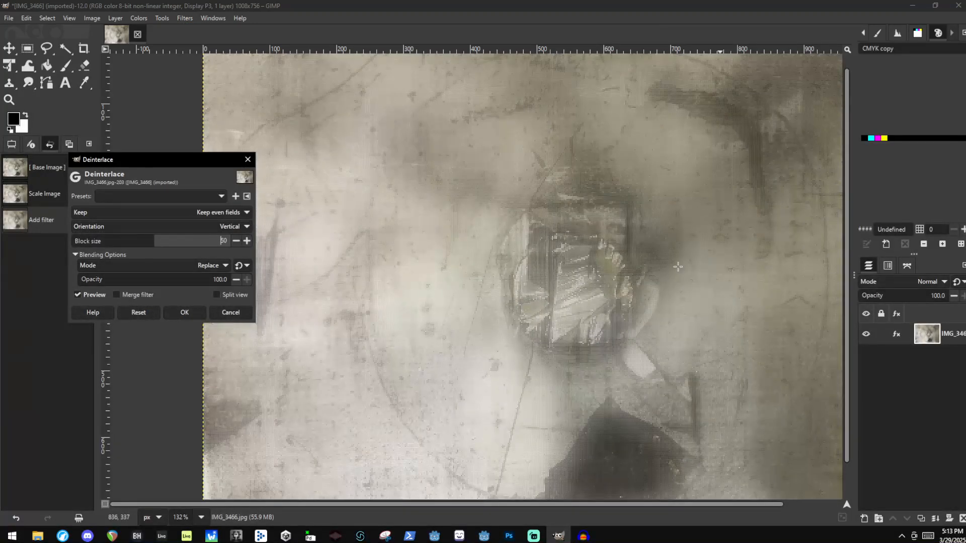
scroll(556, 251, up, 5)
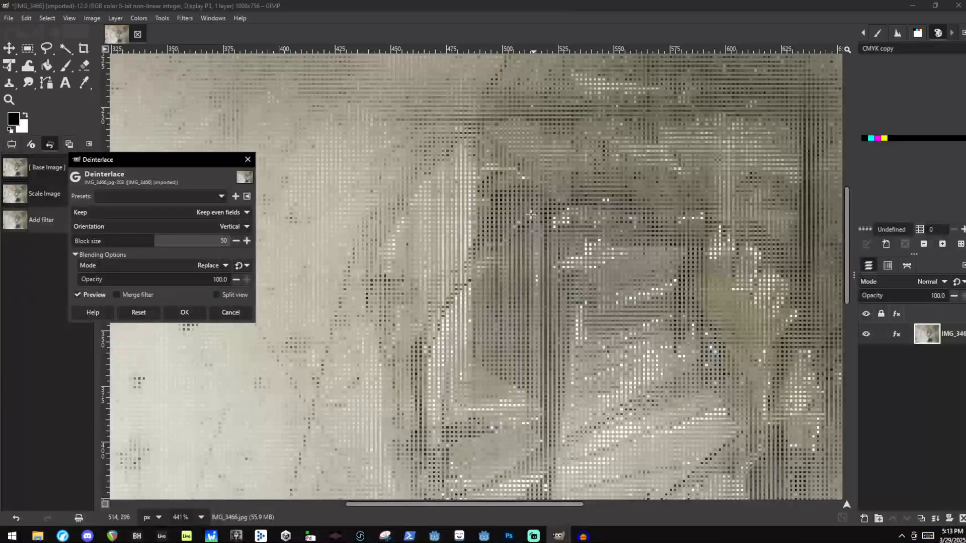
scroll(528, 216, down, 3)
scroll(476, 233, up, 3)
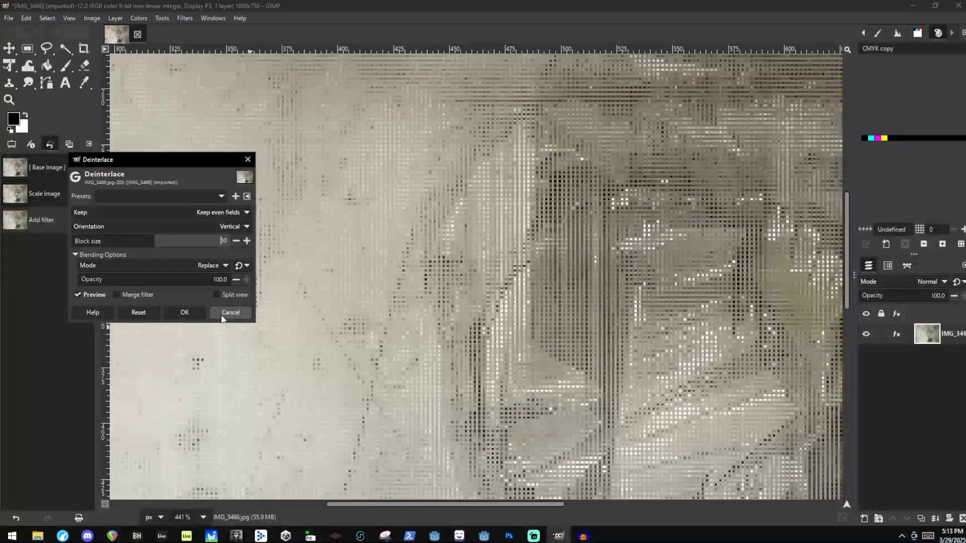
click(192, 312)
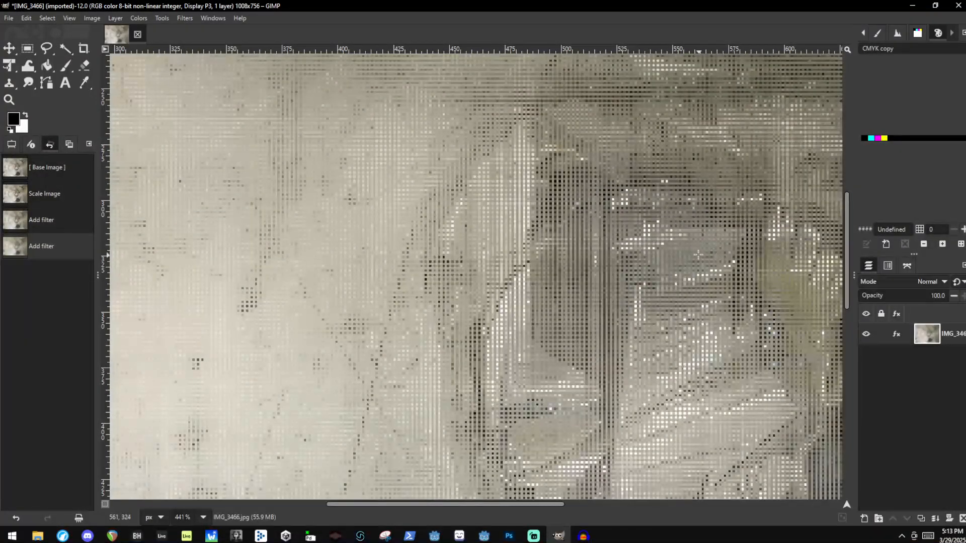
scroll(637, 255, down, 3)
scroll(637, 255, down, 2)
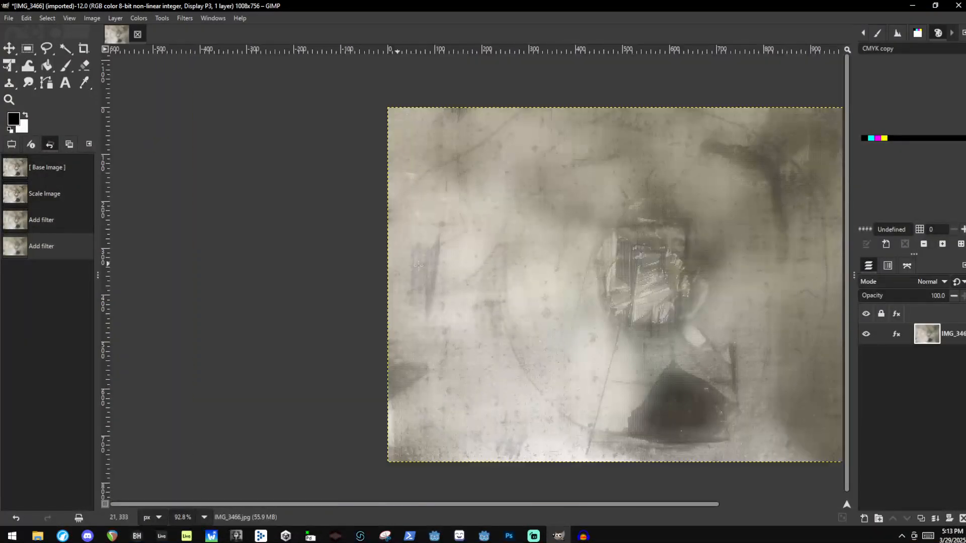
Start the Difference of Gaussians edge-detect filter, try different Radius 1 values up to 1.269, and examine the preview
click(201, 18)
mouse_move(184, 18)
mouse_move(293, 123)
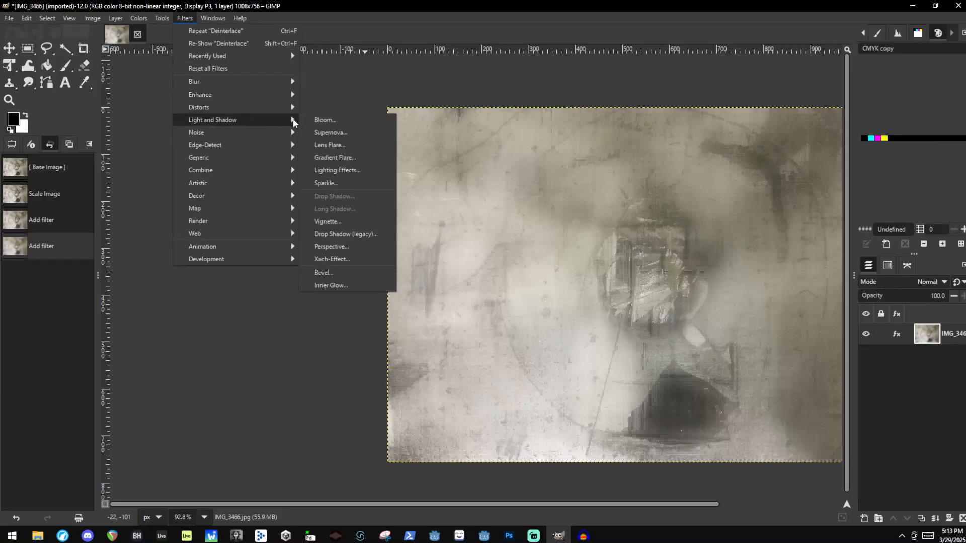
mouse_move(260, 150)
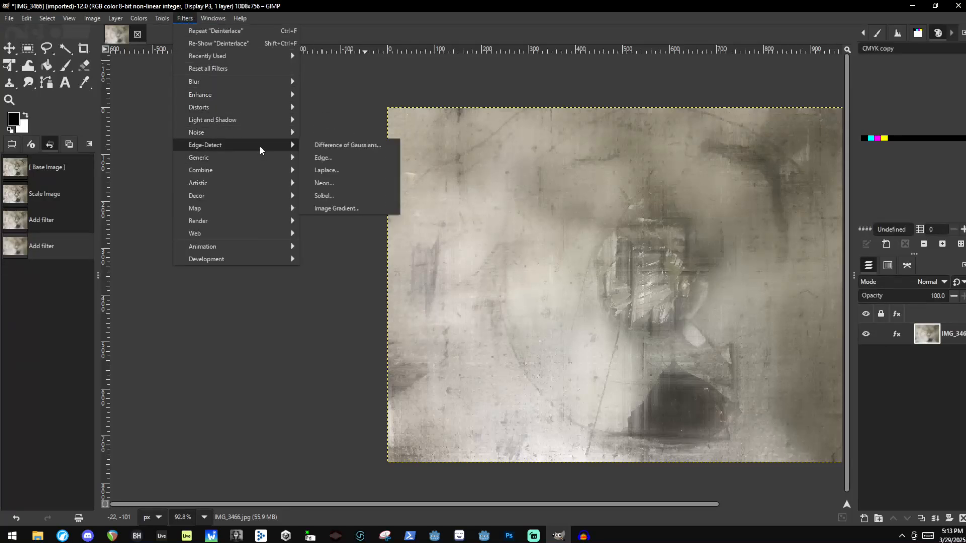
click(387, 146)
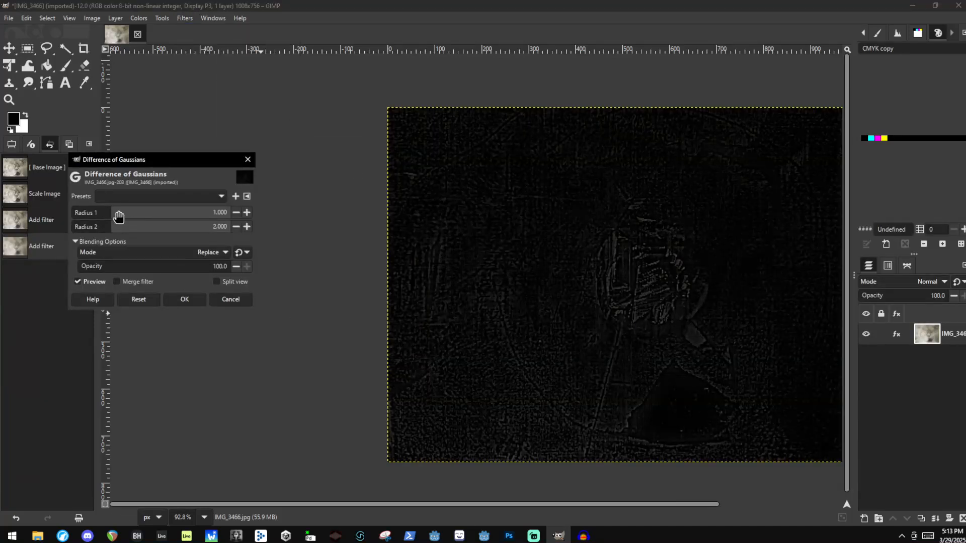
drag(118, 215, 42, 218)
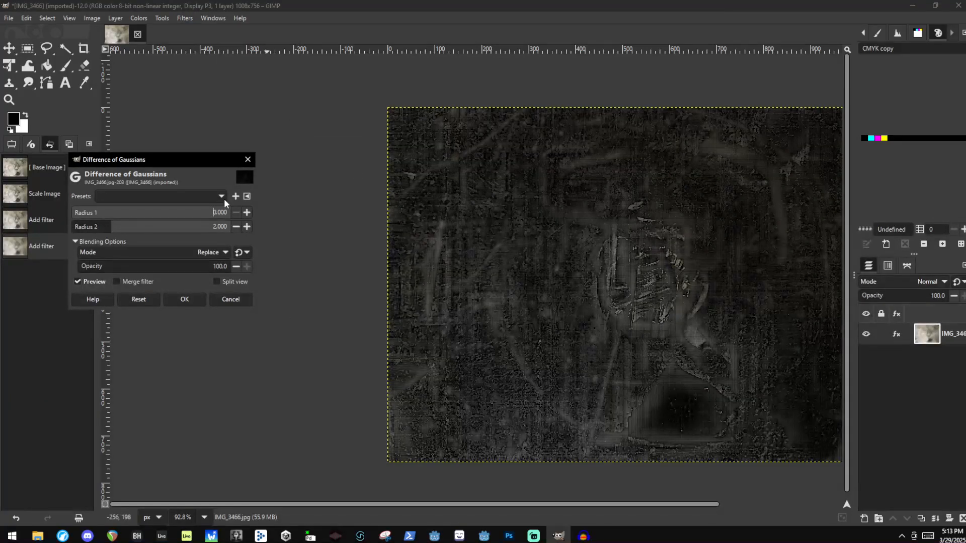
drag(98, 218, 103, 217)
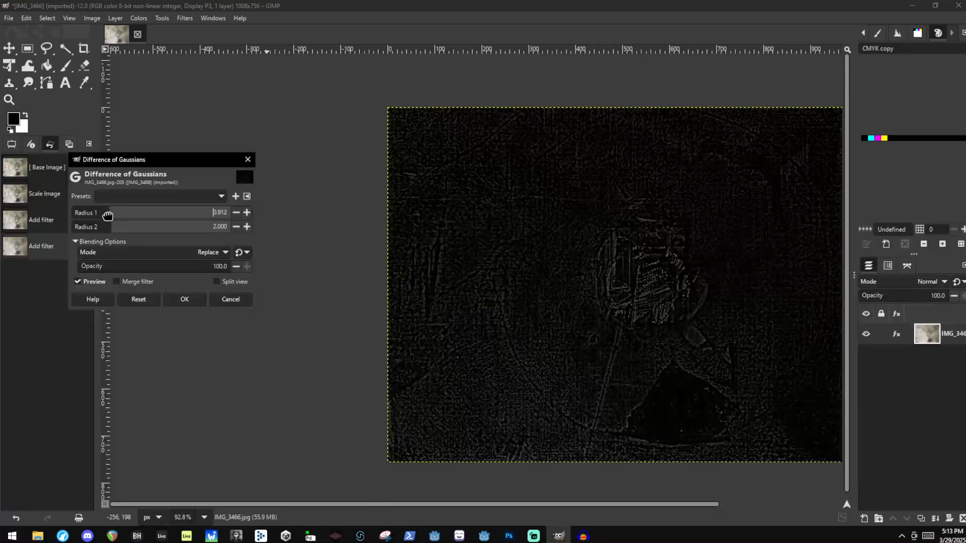
scroll(608, 276, up, 3)
scroll(679, 279, up, 1)
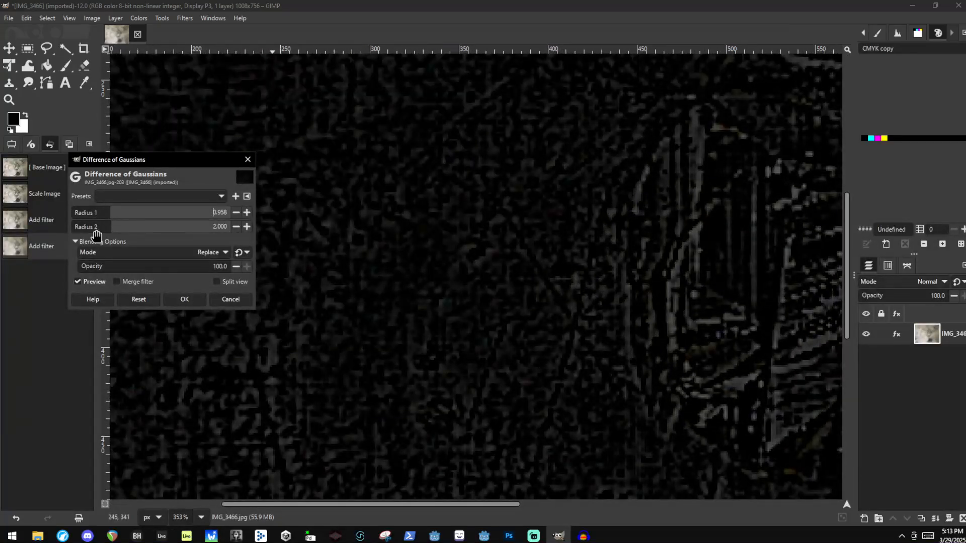
mouse_move(108, 217)
mouse_down()
mouse_move(100, 215)
mouse_move(115, 222)
mouse_up()
scroll(527, 301, down, 6)
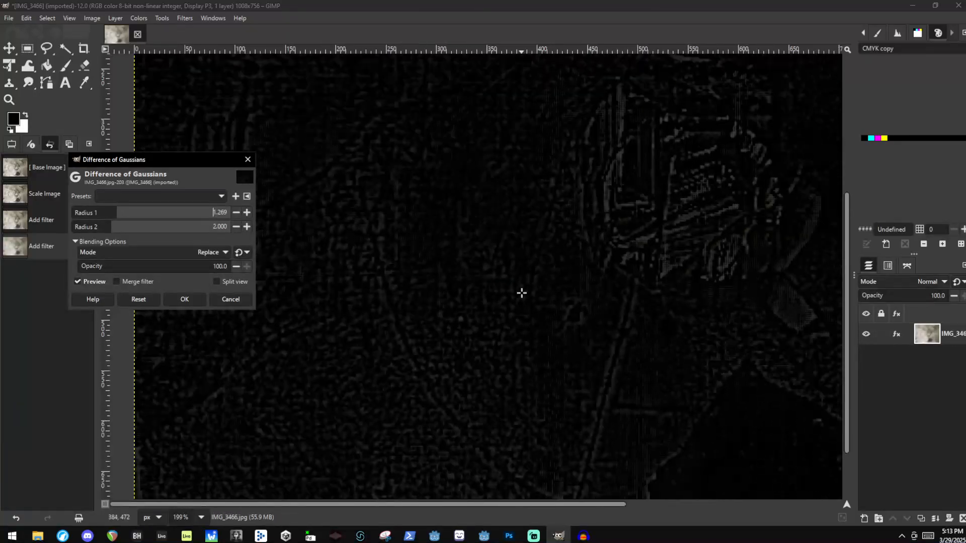
scroll(636, 222, down, 2)
scroll(746, 177, up, 6)
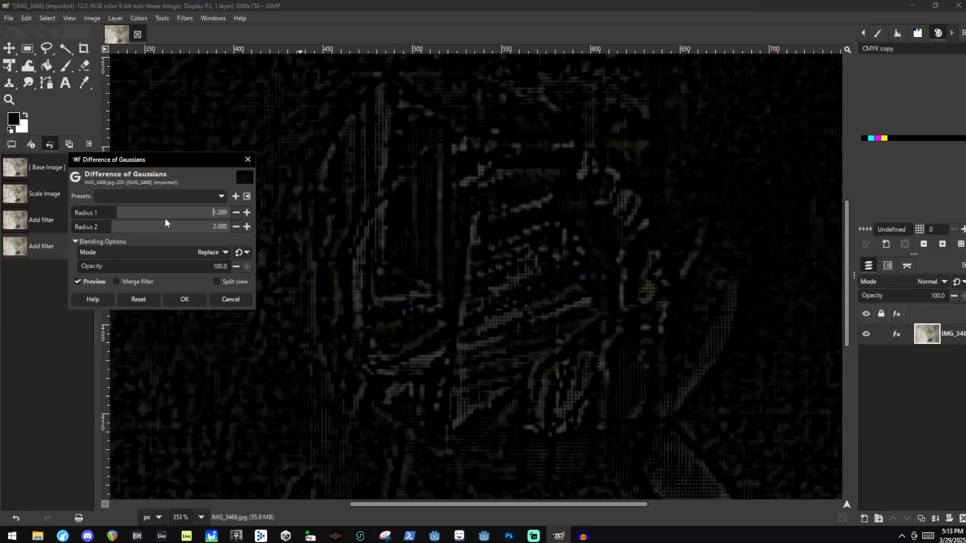
Set Radius 1 of Difference of Gaussians to 0 and Radius 2 to 31.446
drag(99, 225, 72, 226)
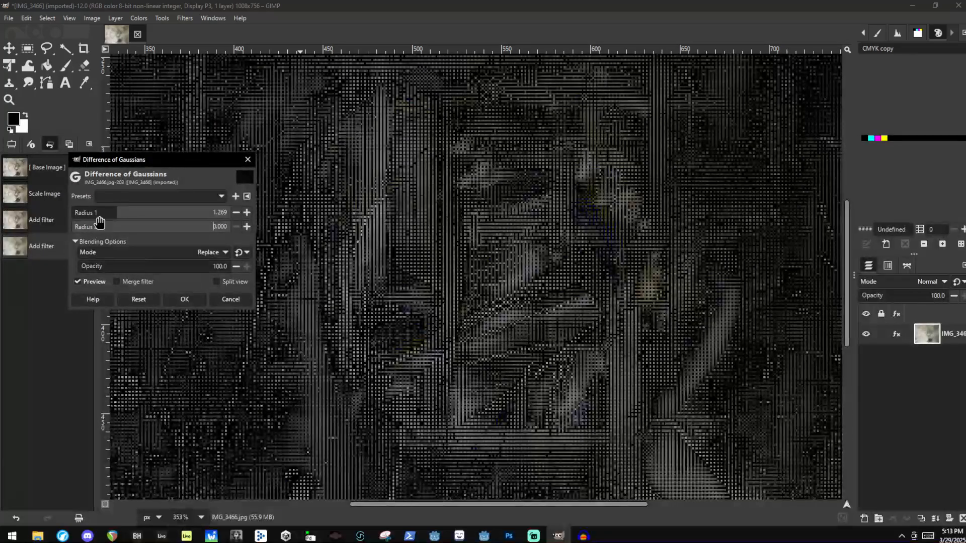
drag(99, 221, 73, 216)
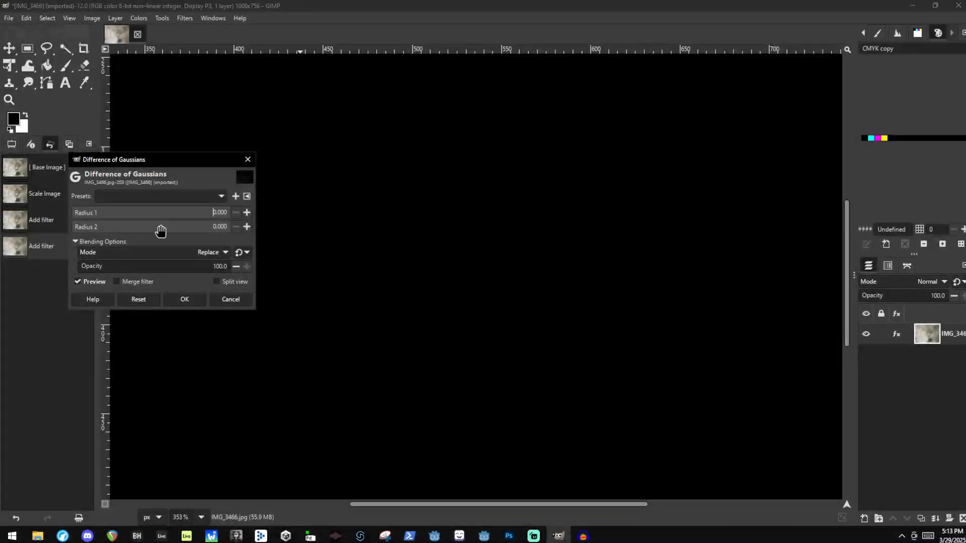
drag(161, 230, 61, 229)
drag(123, 215, 66, 215)
drag(117, 231, 364, 258)
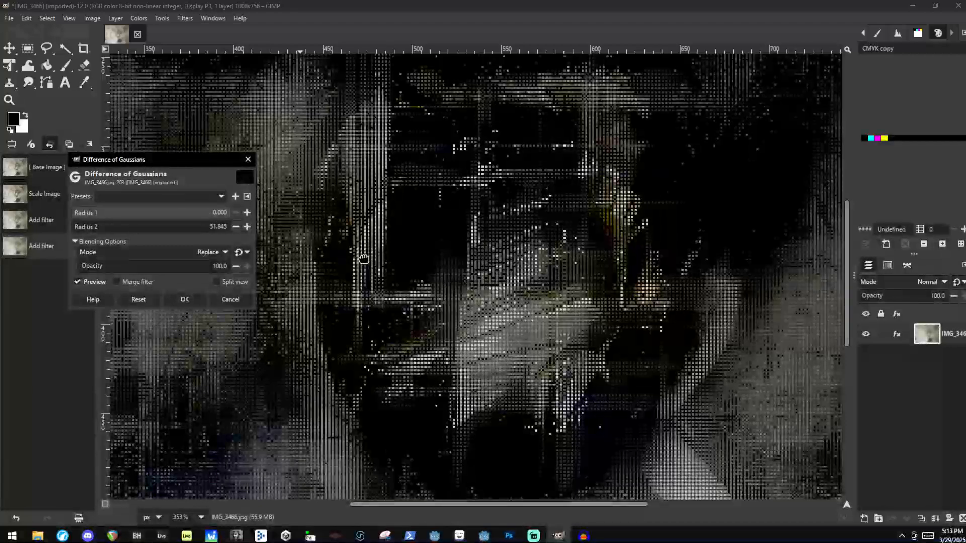
drag(283, 249, 282, 250)
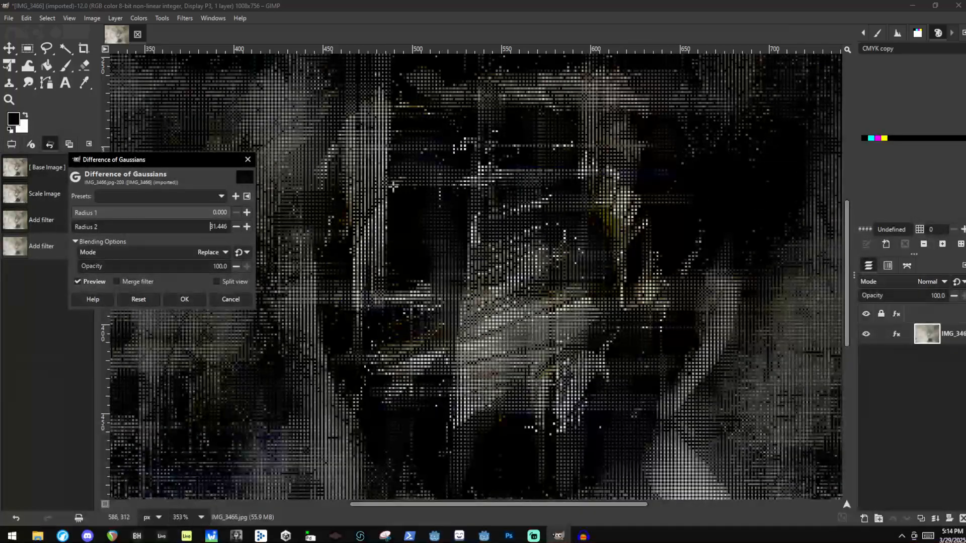
Raise Radius 2 to 66.717, check the preview at several magnifications, and apply Difference of Gaussians
drag(203, 229, 419, 252)
scroll(436, 296, down, 15)
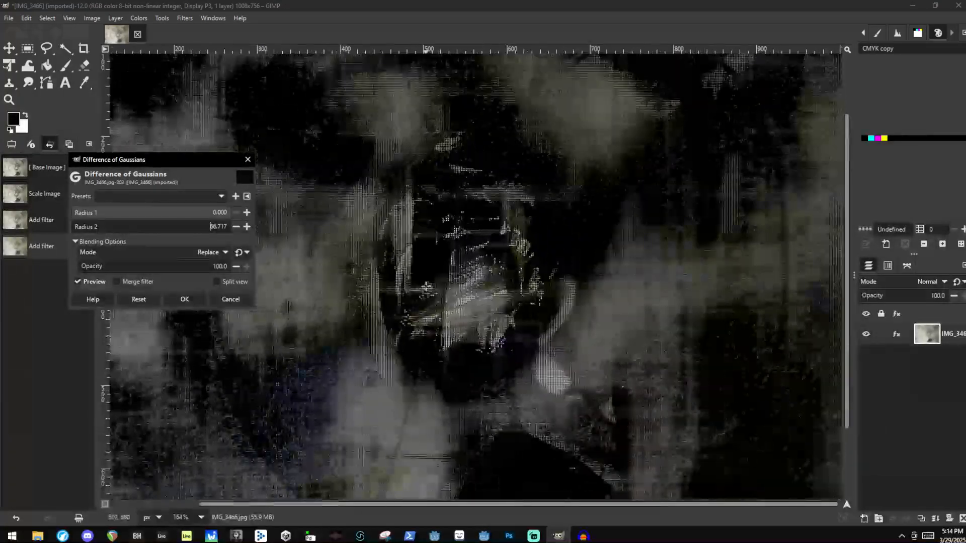
scroll(422, 227, up, 5)
scroll(287, 282, up, 4)
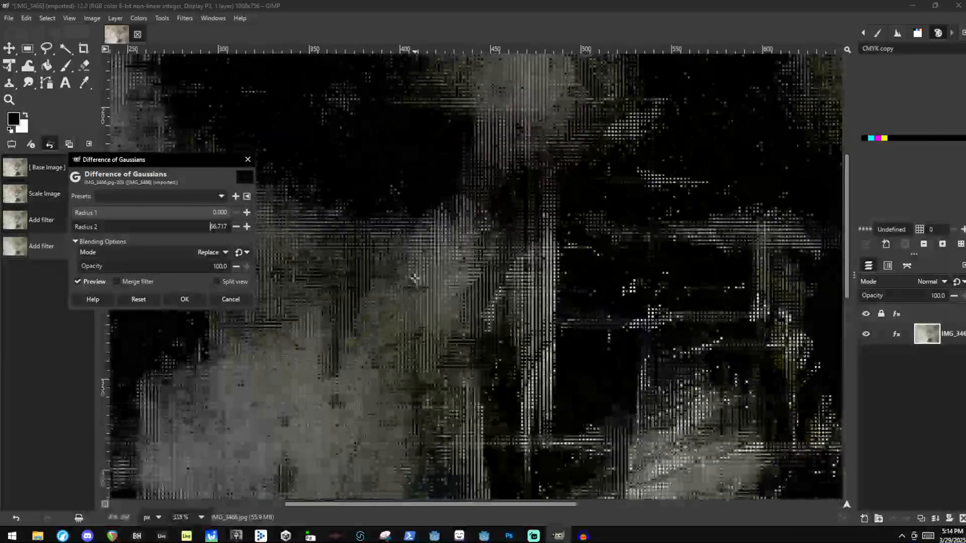
scroll(405, 281, down, 6)
scroll(498, 212, up, 5)
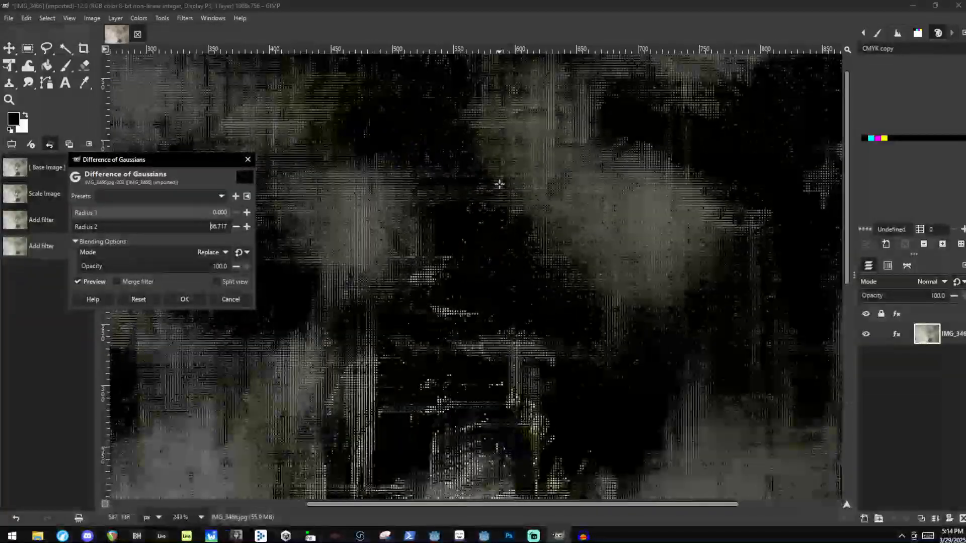
click(190, 300)
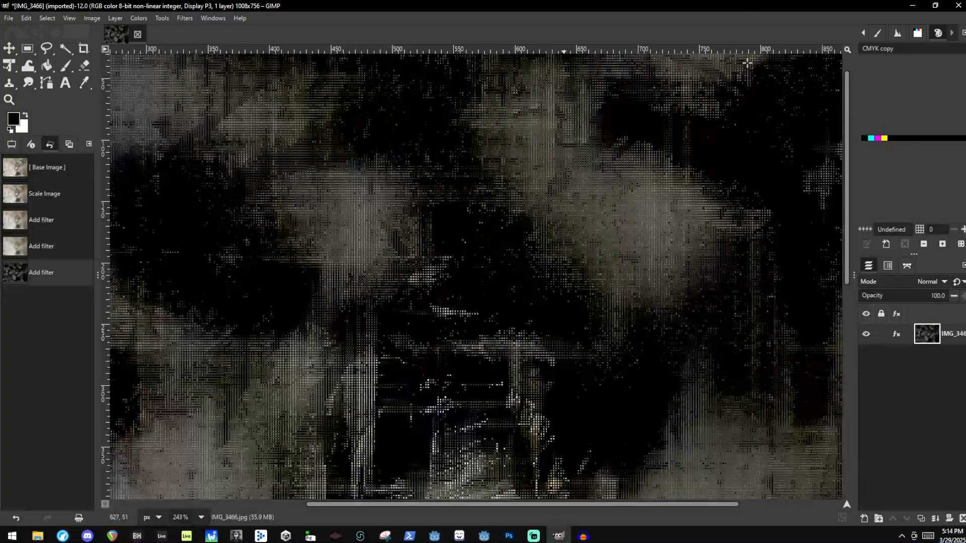
Preview the Kaleidoscope distortion with 6 mirrors on the image, inspect it up close, and discard the filter
click(214, 18)
mouse_move(185, 18)
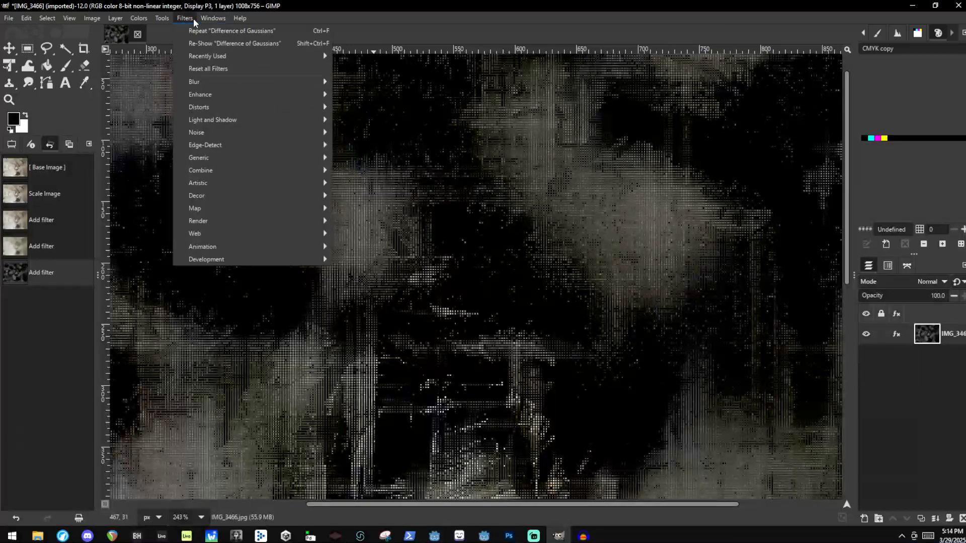
mouse_move(215, 110)
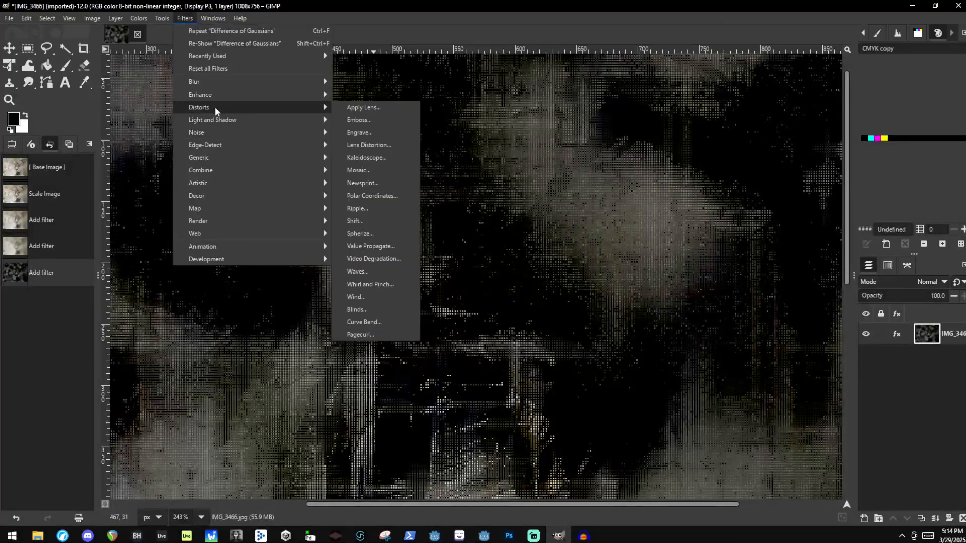
click(375, 158)
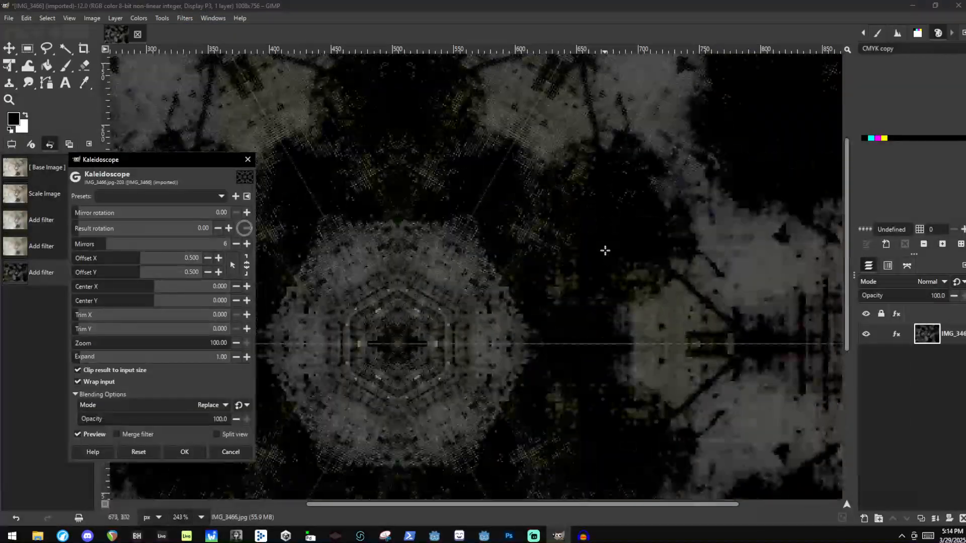
ctrl+scroll(424, 208, up, 3)
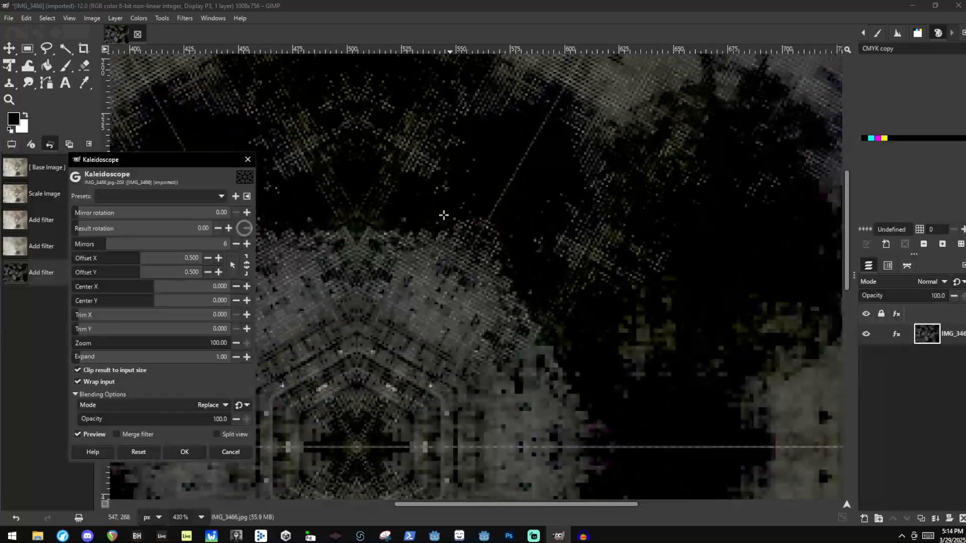
click(230, 452)
Preview the Polar Coordinates distortion on the image, inspect it at several magnifications, and discard the filter
click(185, 18)
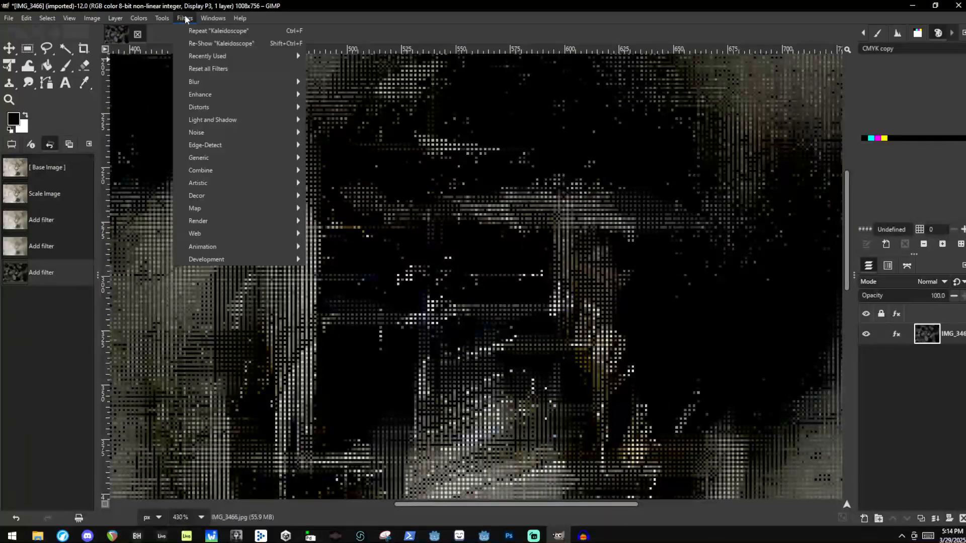
mouse_move(231, 107)
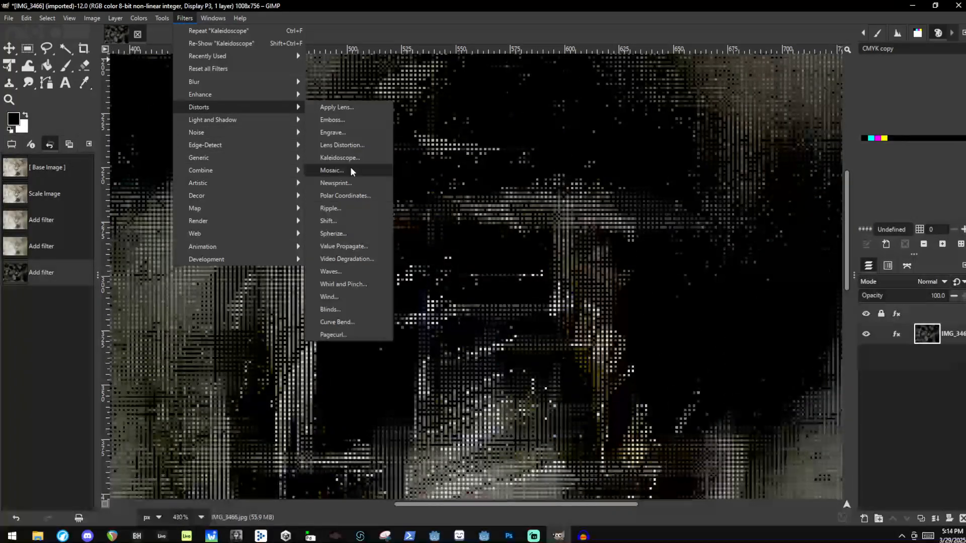
click(346, 196)
ctrl+scroll(426, 233, down, 4)
ctrl+scroll(433, 221, up, 12)
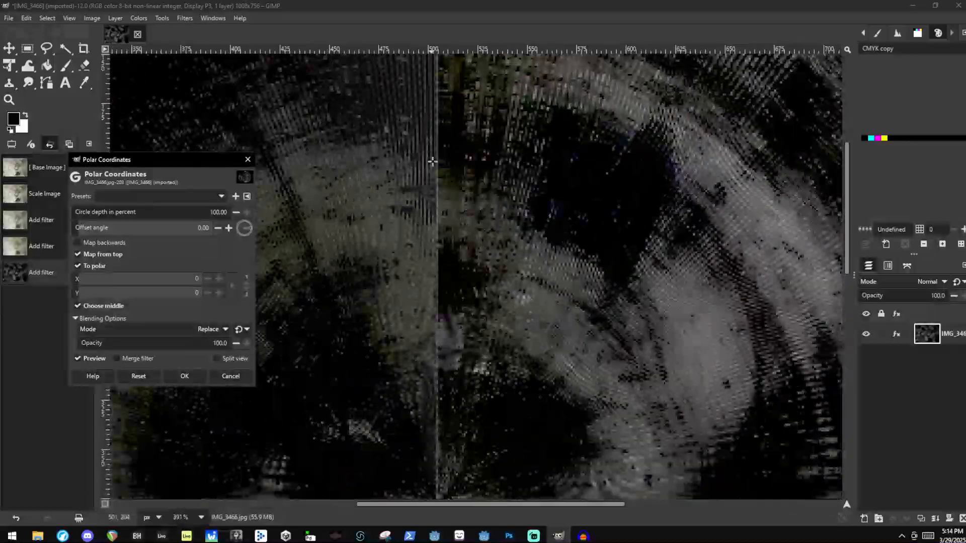
ctrl+scroll(438, 198, down, 6)
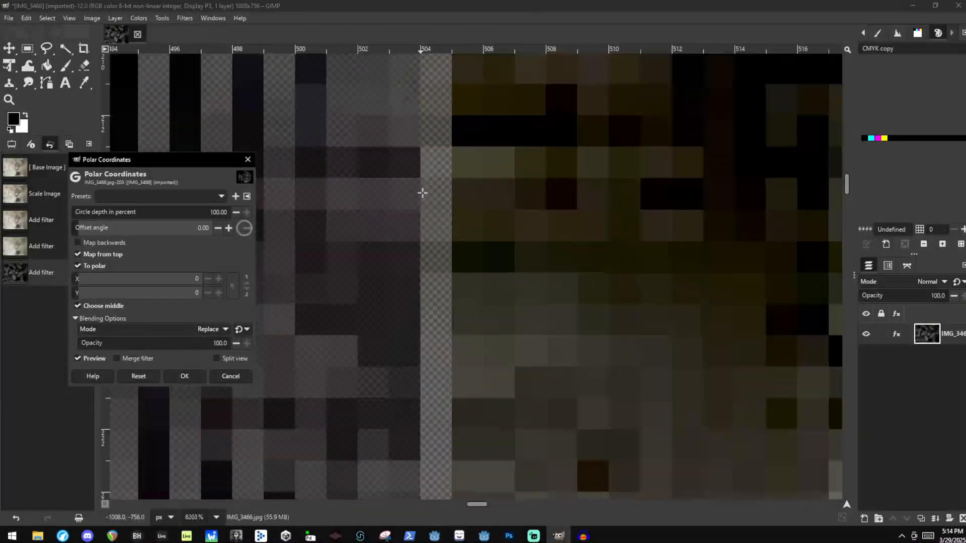
ctrl+scroll(543, 105, up, 2)
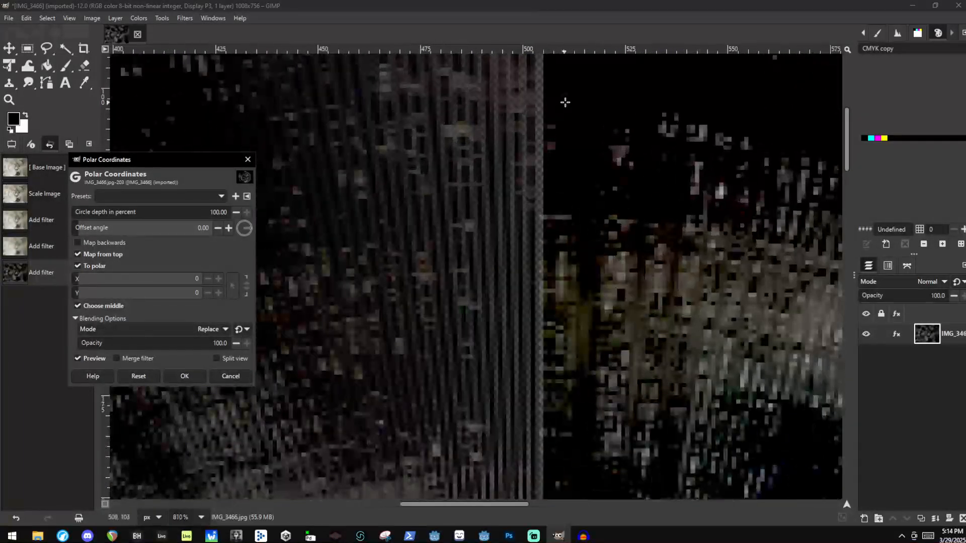
ctrl+scroll(538, 115, down, 10)
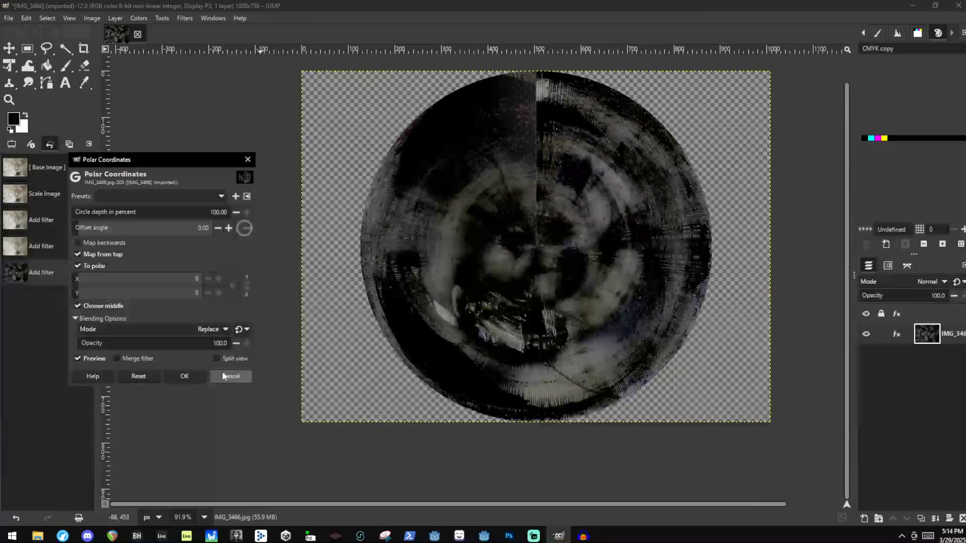
click(224, 376)
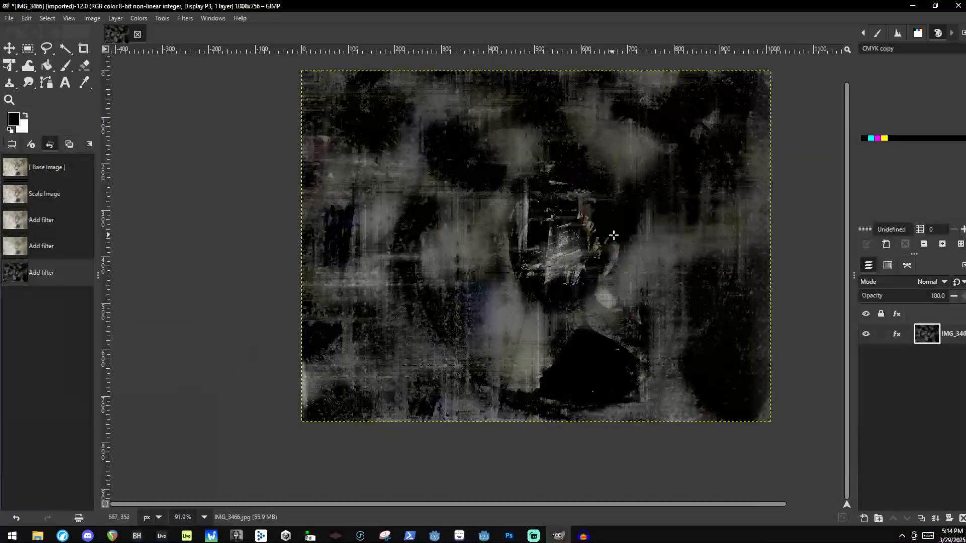
Examine the filtered pixel pattern along the image's edges, in its corner and around the central face at several magnifications
ctrl+scroll(784, 243, up, 14)
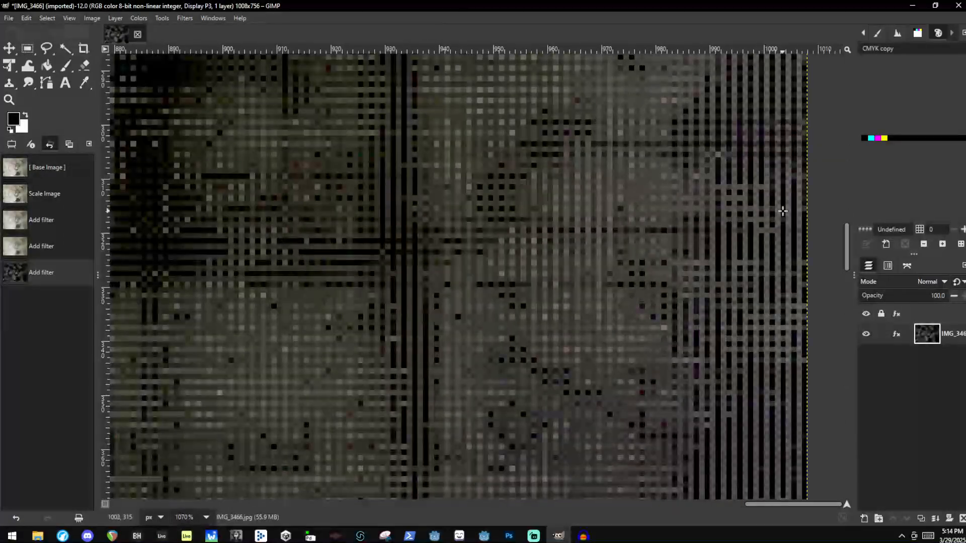
ctrl+scroll(800, 213, up, 1)
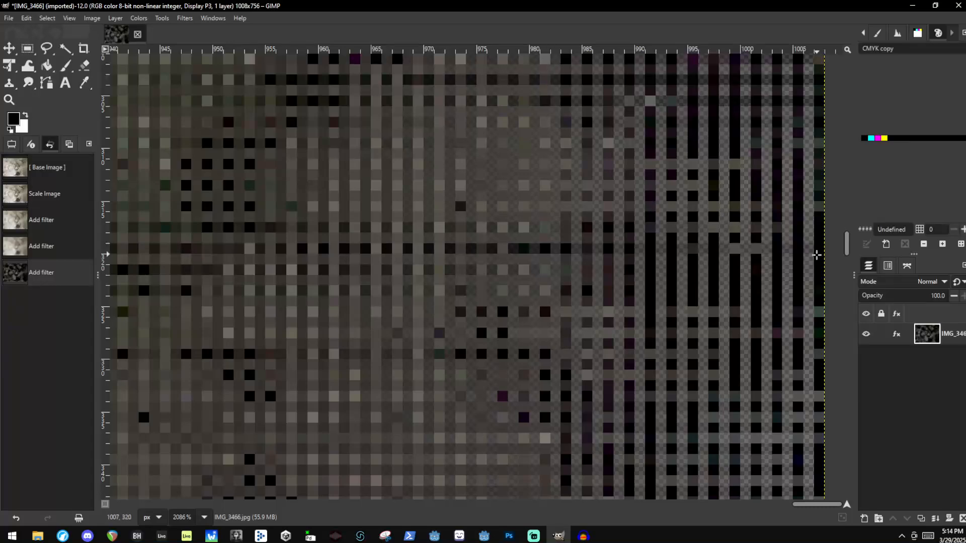
ctrl+scroll(519, 223, down, 12)
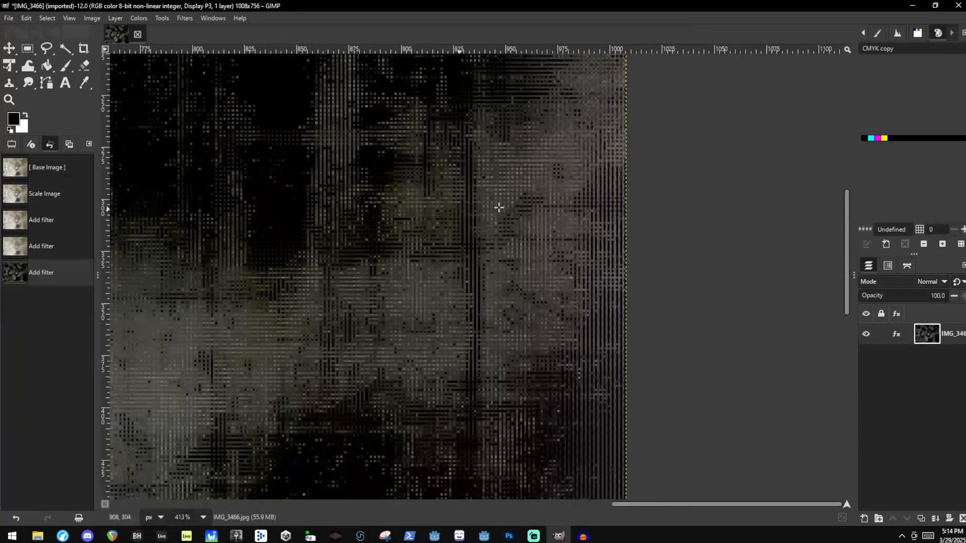
ctrl+scroll(422, 267, down, 3)
ctrl+scroll(176, 182, up, 9)
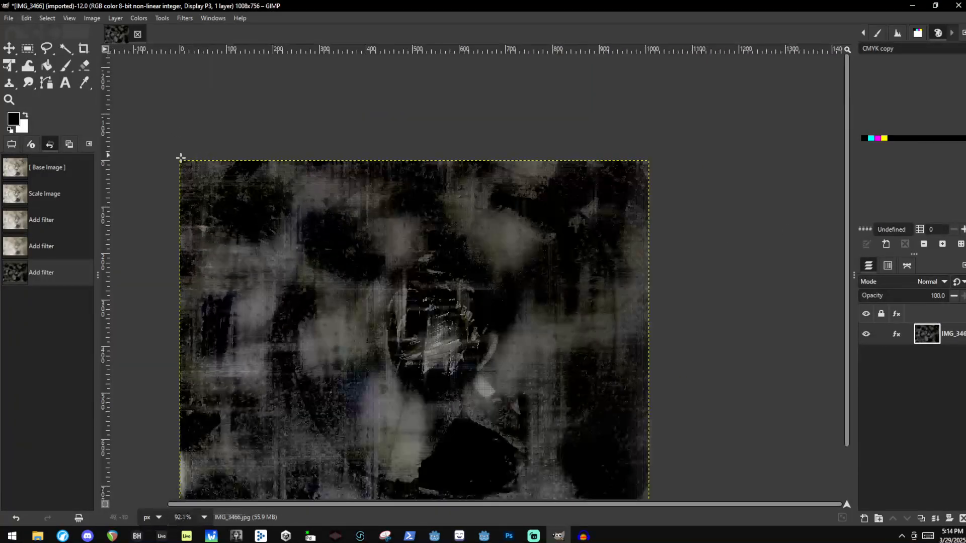
ctrl+scroll(132, 218, down, 8)
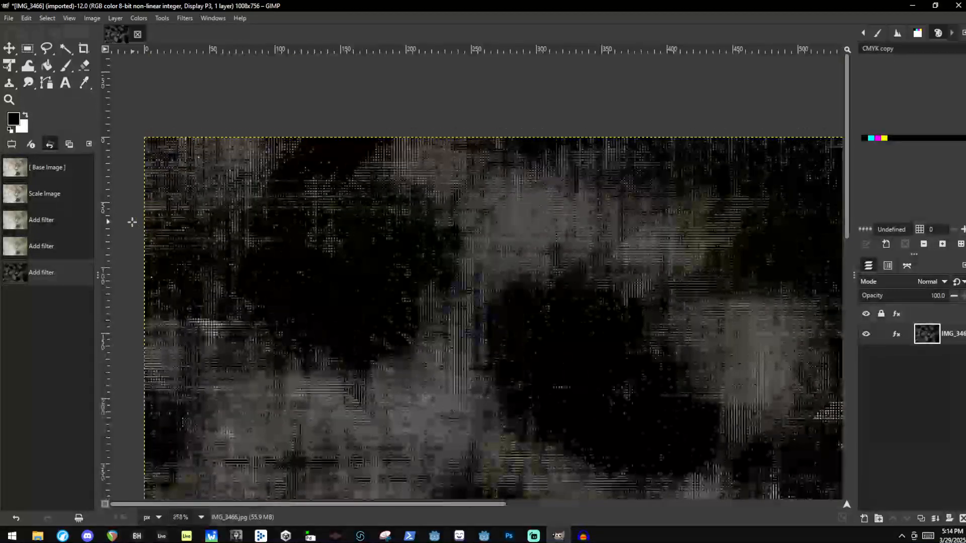
ctrl+scroll(465, 237, up, 3)
ctrl+scroll(447, 233, up, 3)
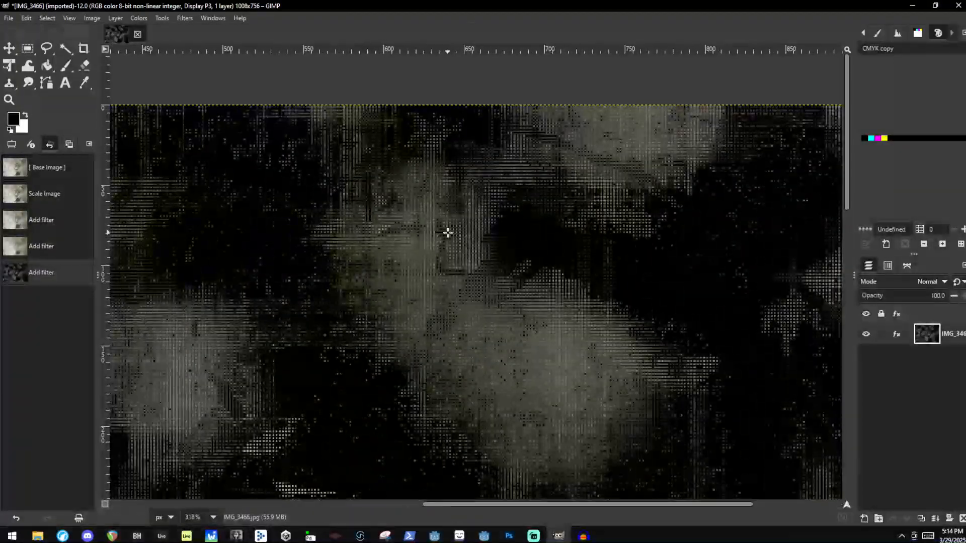
ctrl+scroll(225, 81, up, 6)
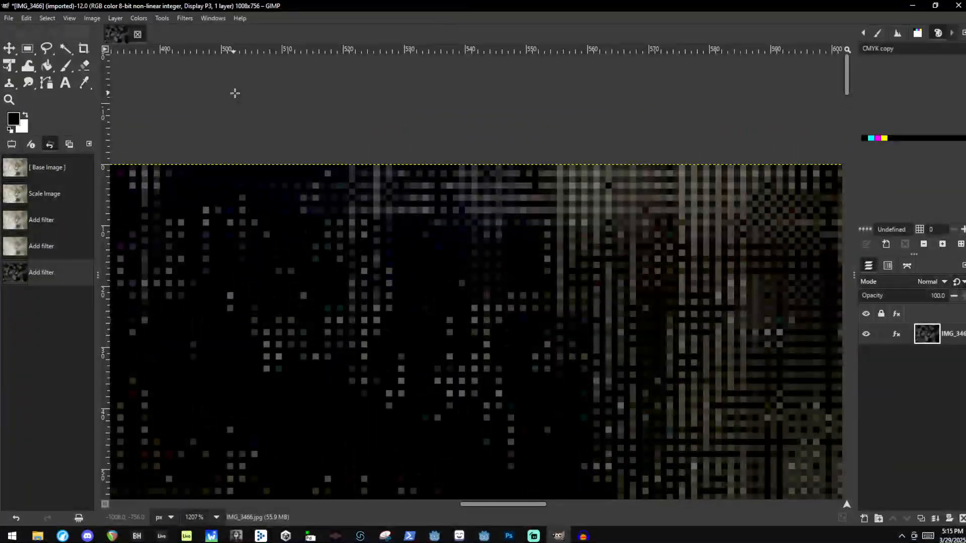
ctrl+scroll(241, 101, down, 4)
ctrl+scroll(488, 289, down, 7)
ctrl+scroll(484, 441, up, 6)
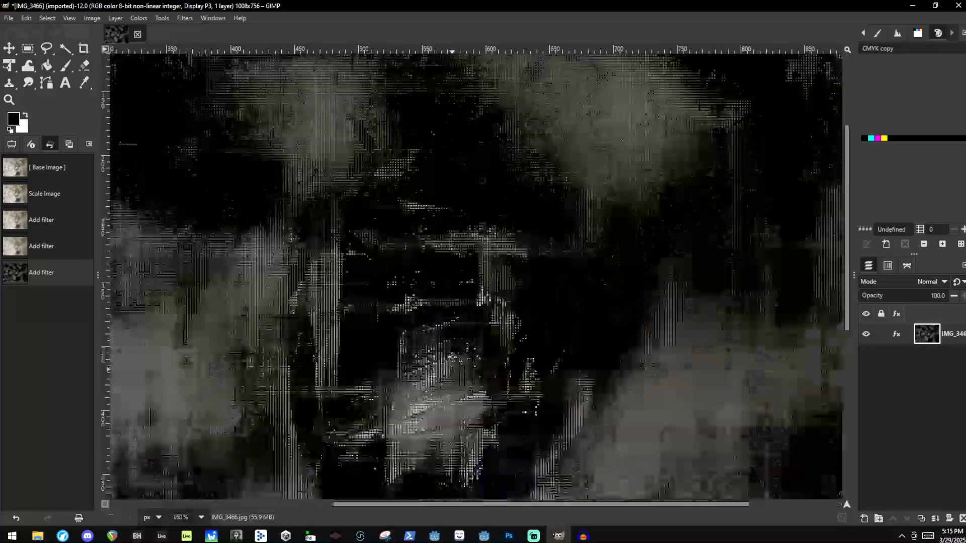
Flatten the image, inspect how the formerly transparent pixels look, and undo the flattening
click(138, 18)
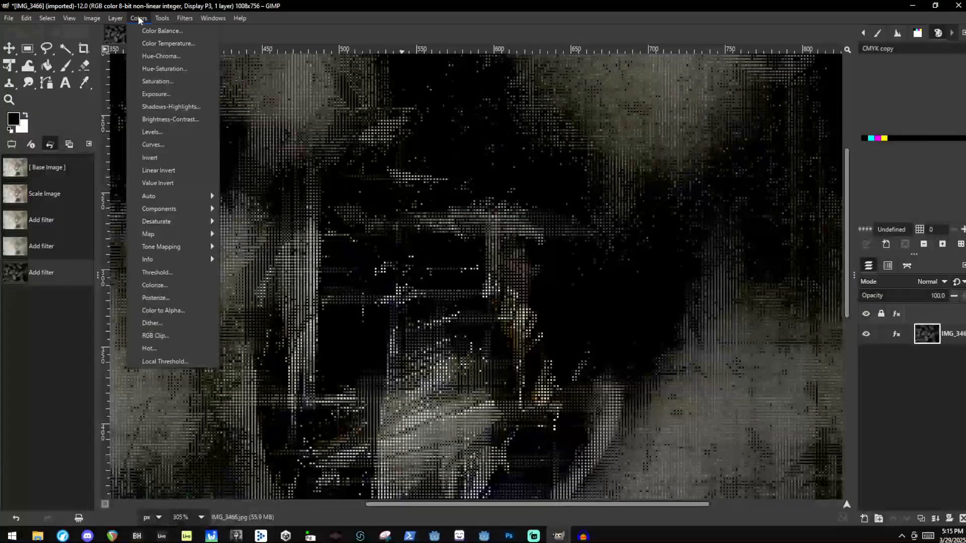
click(138, 18)
mouse_move(104, 6)
mouse_down()
mouse_move(79, 20)
mouse_move(107, 1)
mouse_up()
click(92, 18)
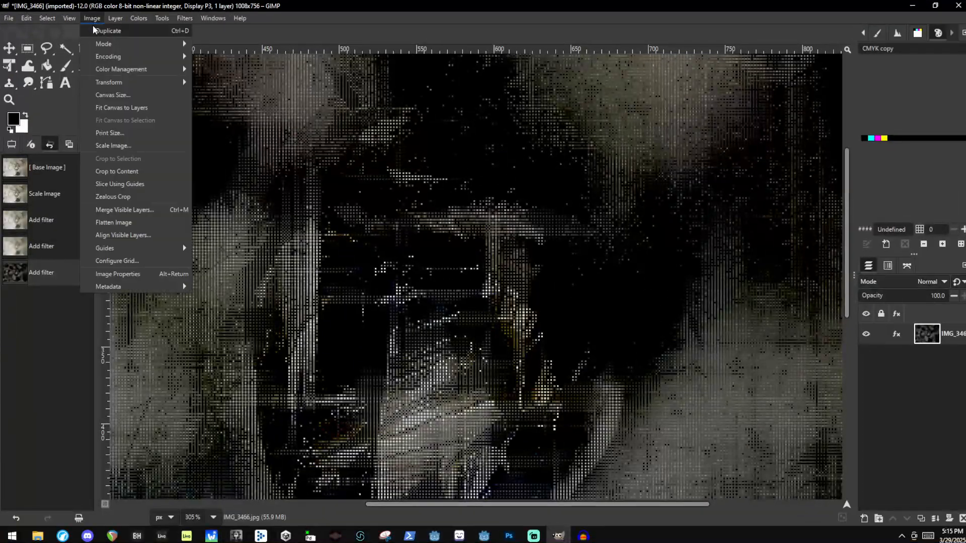
click(137, 225)
scroll(483, 307, down, 3)
scroll(754, 252, up, 6)
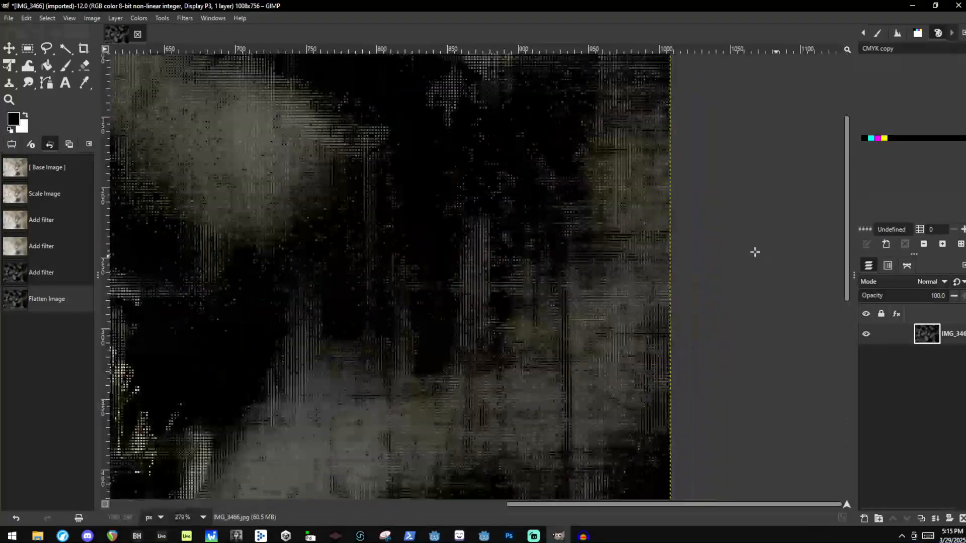
scroll(500, 209, down, 4)
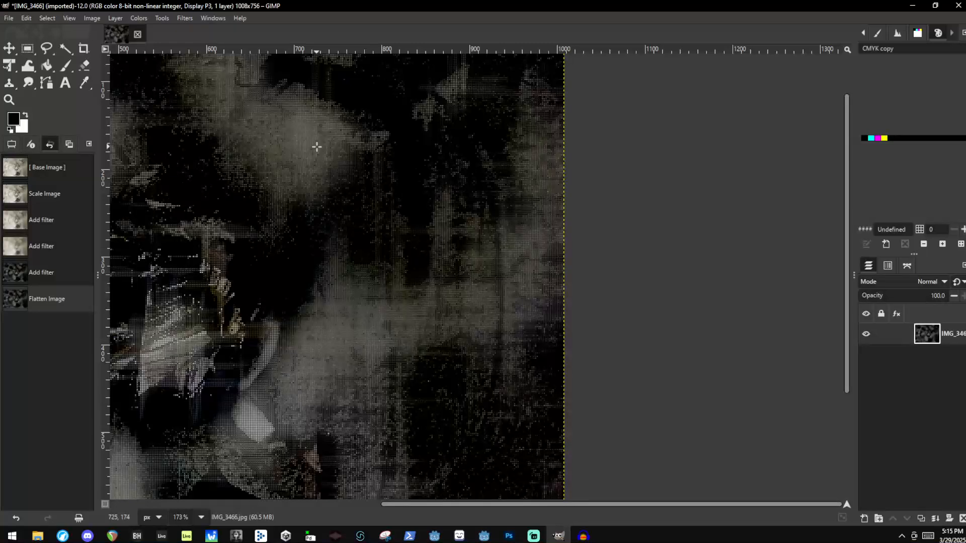
key(ctrl+z)
Examine the unflattened image's edge pattern and central face up close, and look through the available edge-detect filters
scroll(578, 237, up, 3)
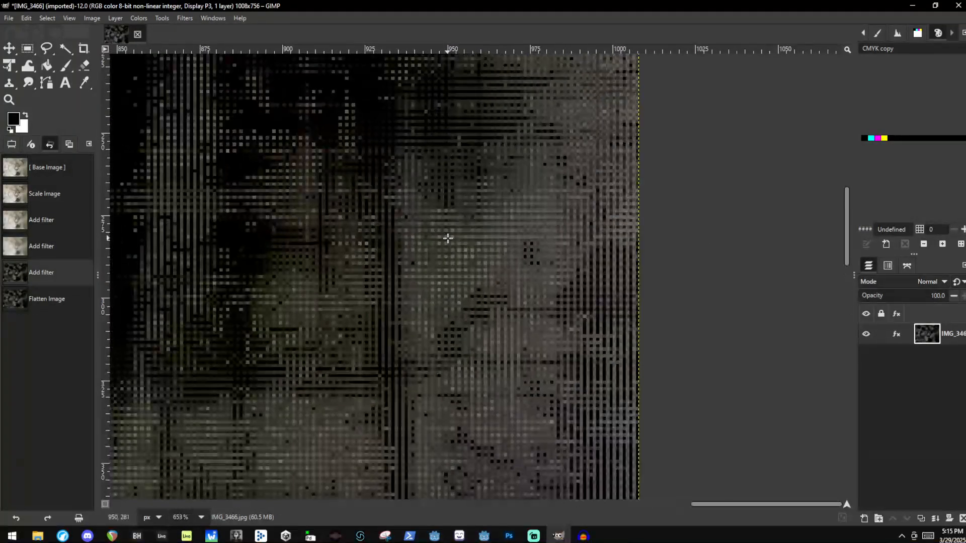
scroll(545, 283, down, 5)
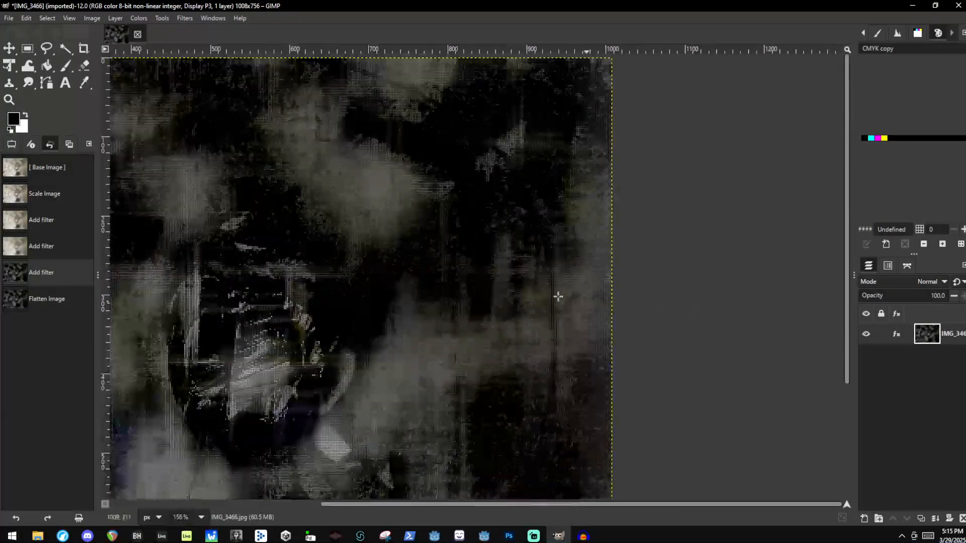
scroll(554, 252, down, 1)
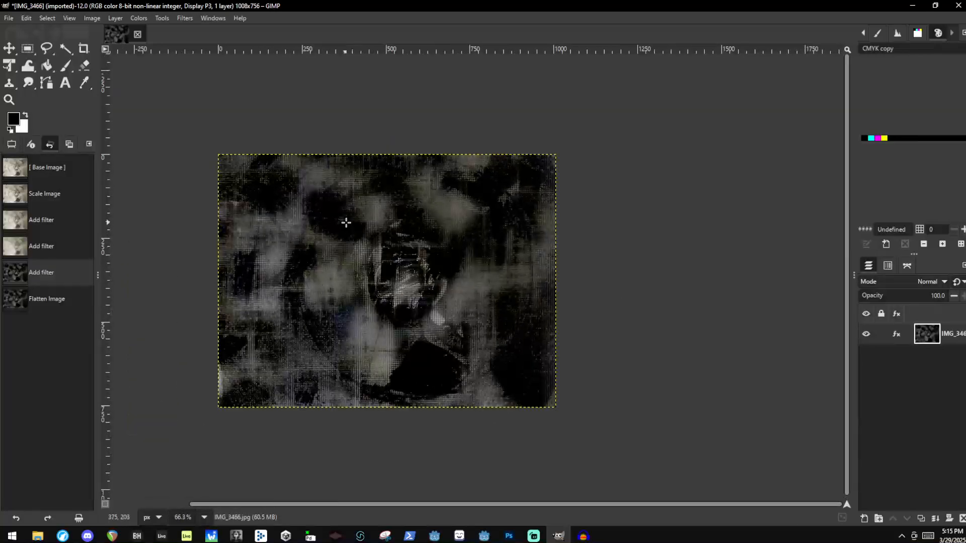
scroll(345, 221, up, 4)
scroll(430, 348, up, 2)
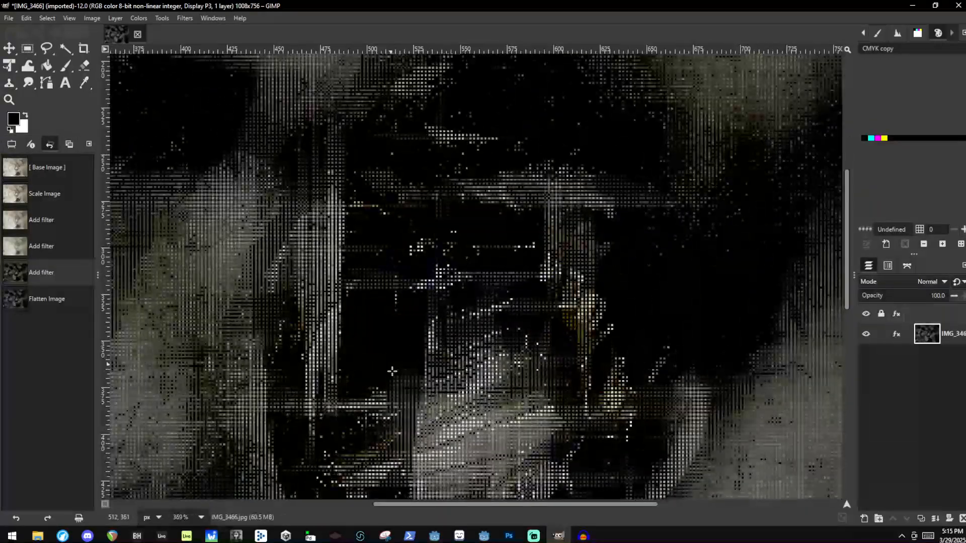
click(185, 18)
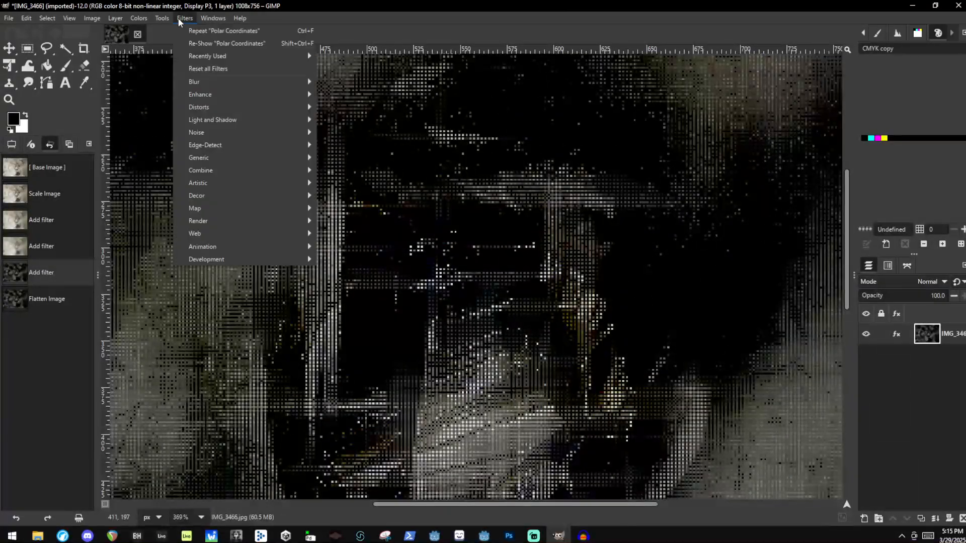
mouse_move(252, 149)
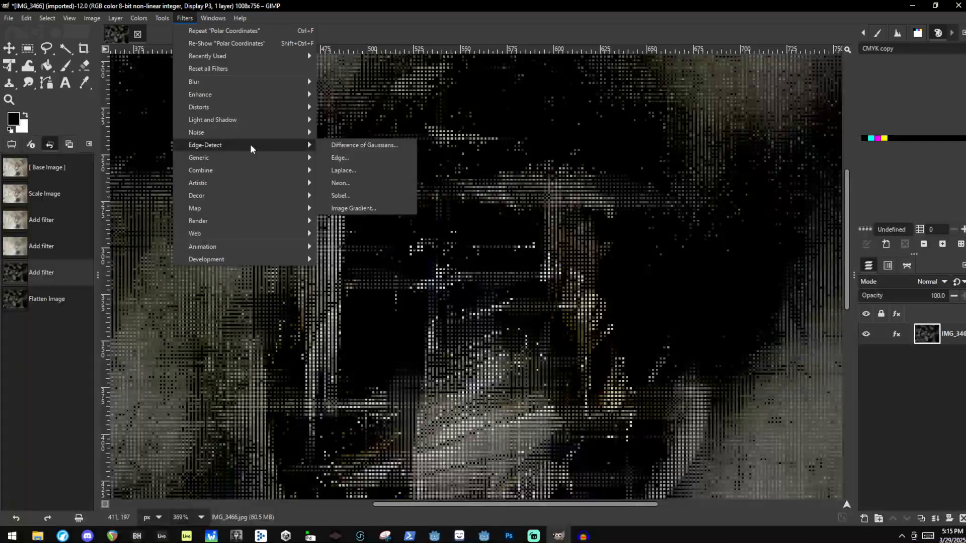
click(48, 20)
Start the Hue-Chroma adjustment, set Hue to 89.10 and Chroma to 4.98, and check the whole image
click(139, 18)
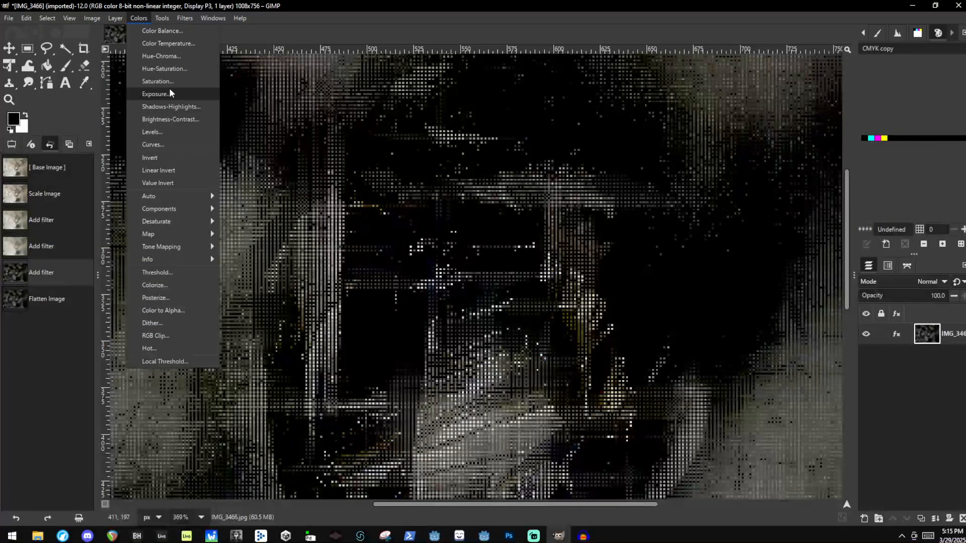
click(161, 56)
scroll(393, 184, down, 5)
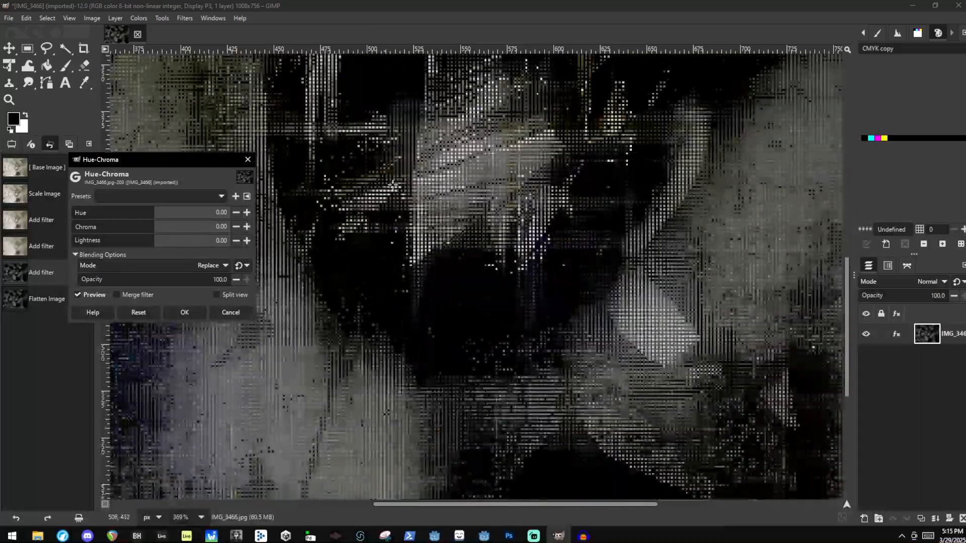
drag(120, 215, 168, 229)
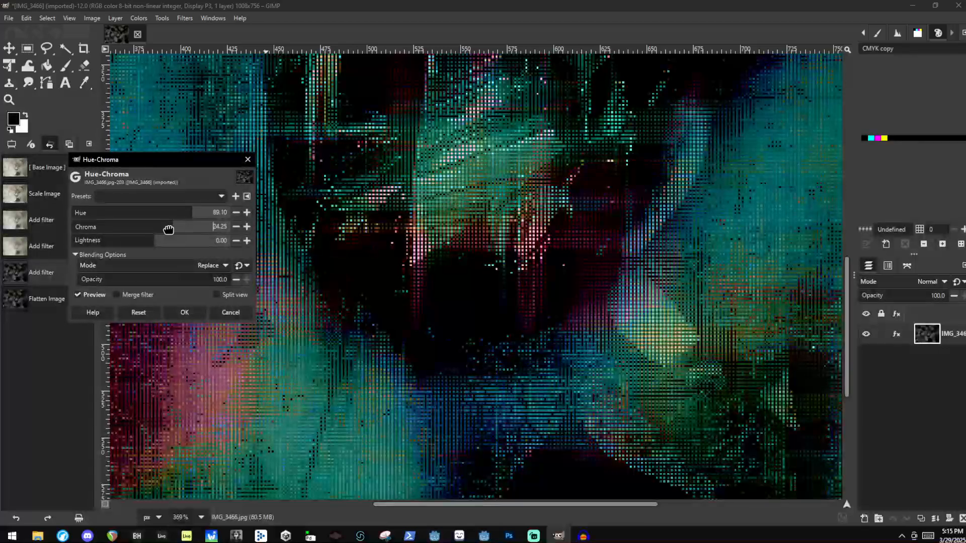
scroll(649, 327, down, 14)
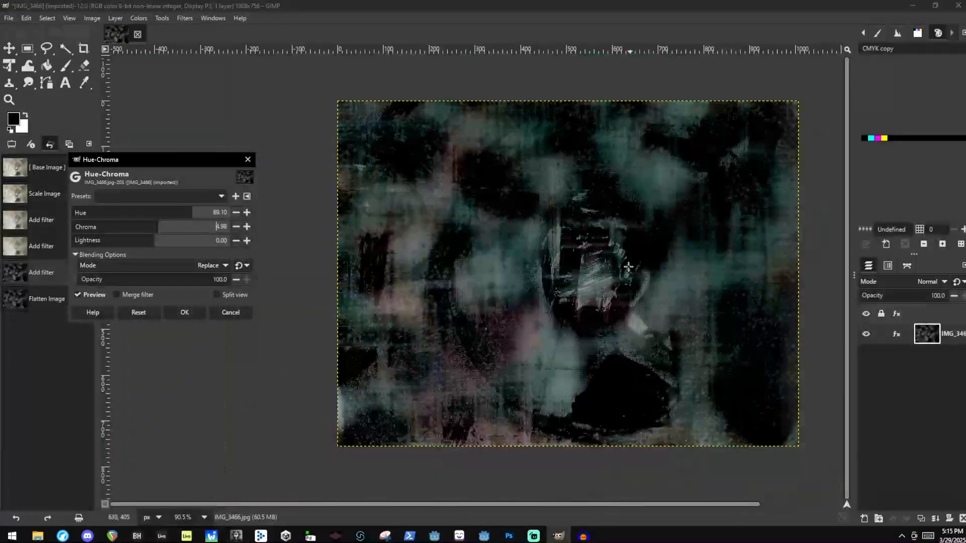
Raise the Lightness above zero to brighten the teal tones and apply the Hue-Chroma adjustment
scroll(546, 145, up, 6)
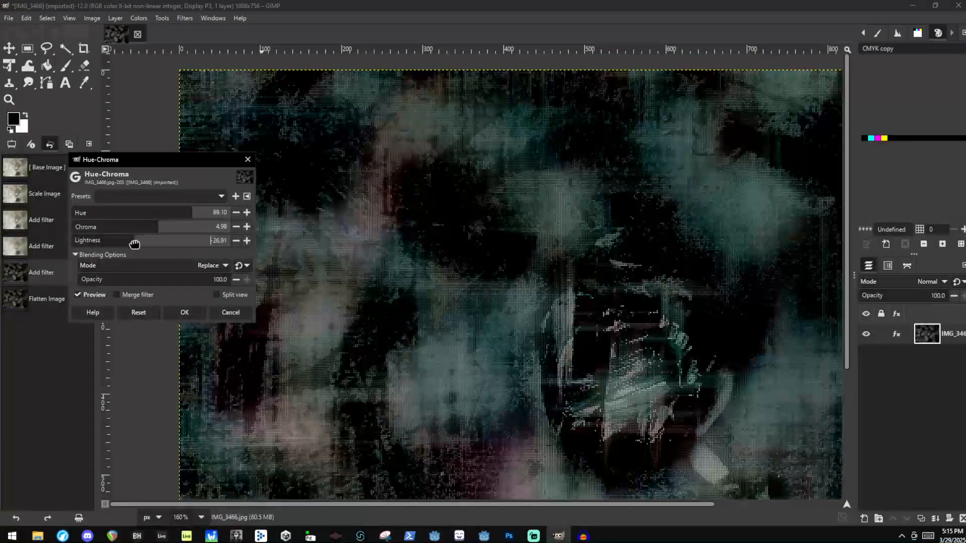
drag(134, 244, 167, 251)
click(185, 312)
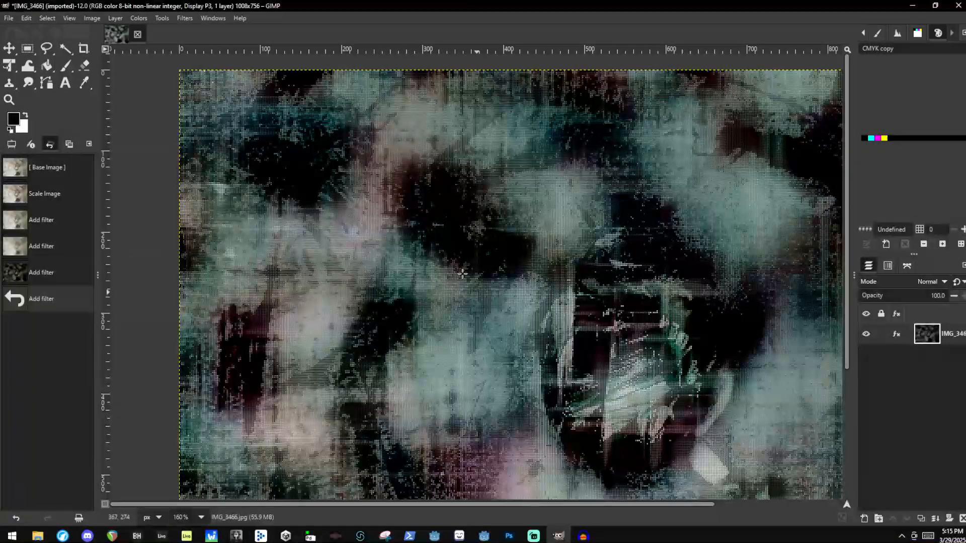
Start the Noise Reduction filter on the recolored image and examine its preview at the default strength
scroll(416, 269, down, 1)
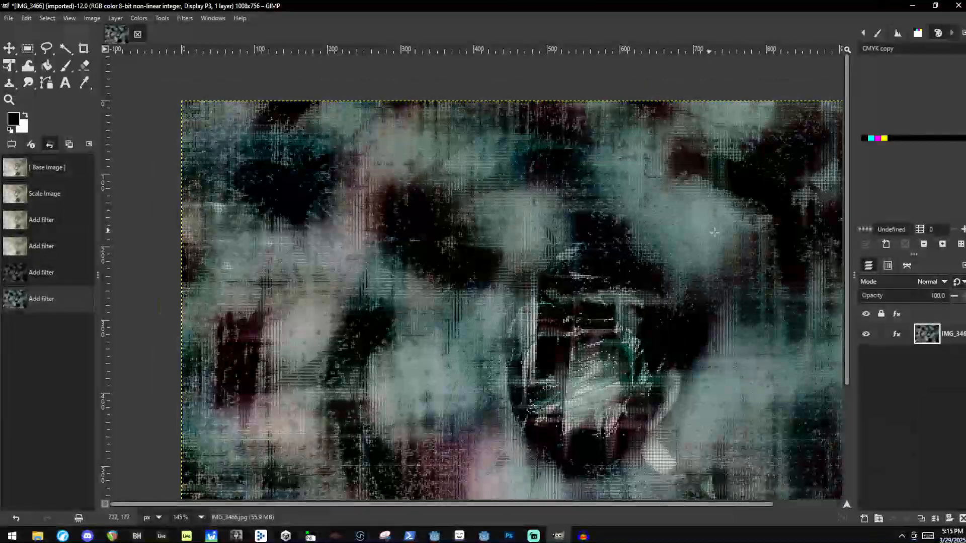
scroll(699, 230, up, 12)
scroll(514, 157, down, 8)
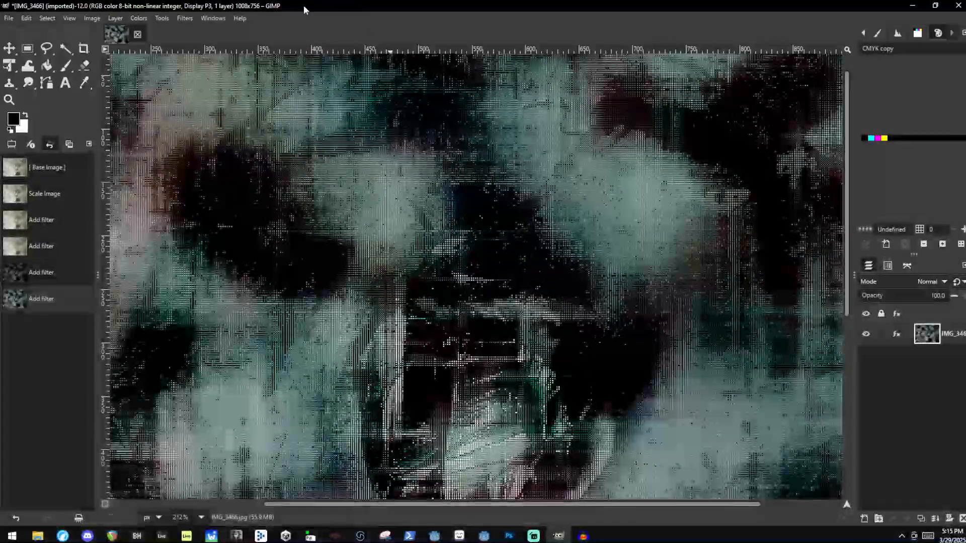
click(184, 19)
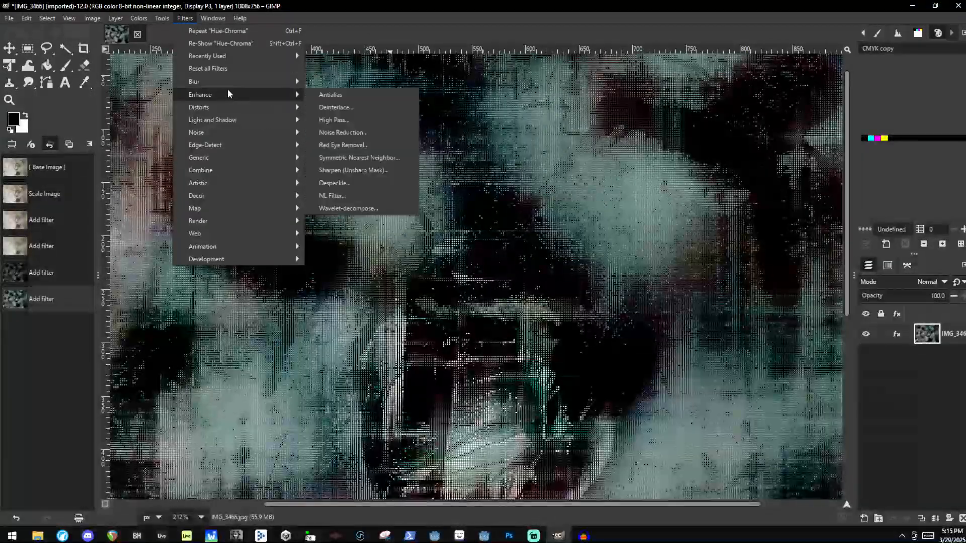
mouse_move(232, 94)
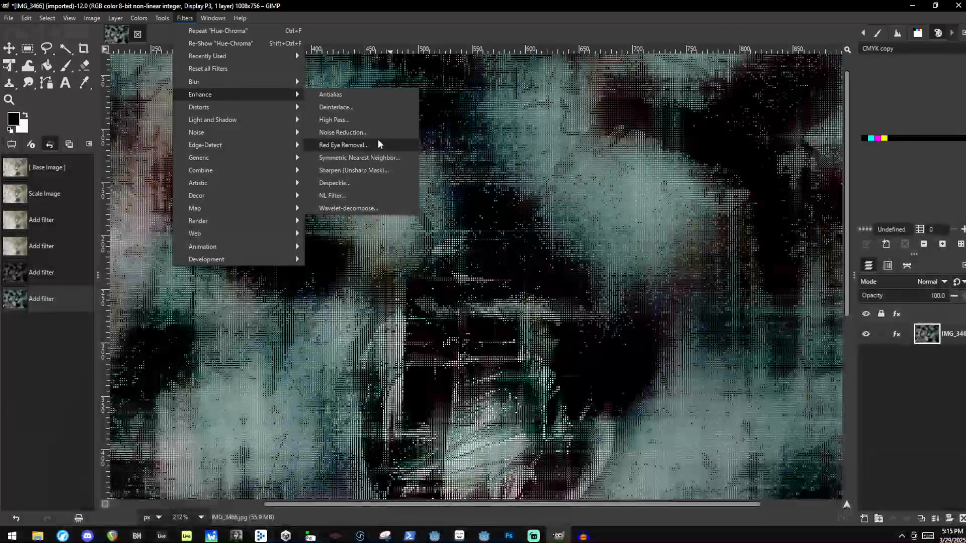
click(382, 133)
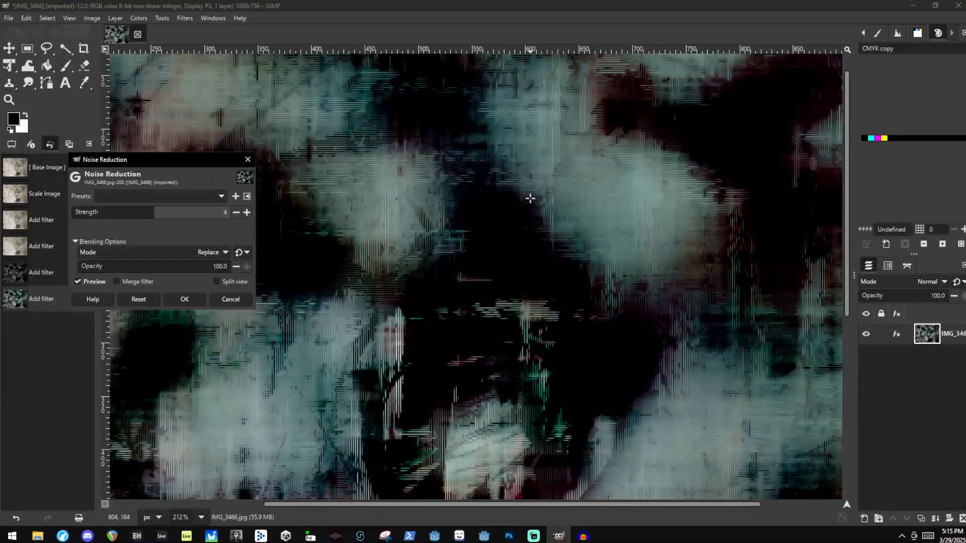
scroll(368, 181, up, 4)
scroll(554, 205, down, 6)
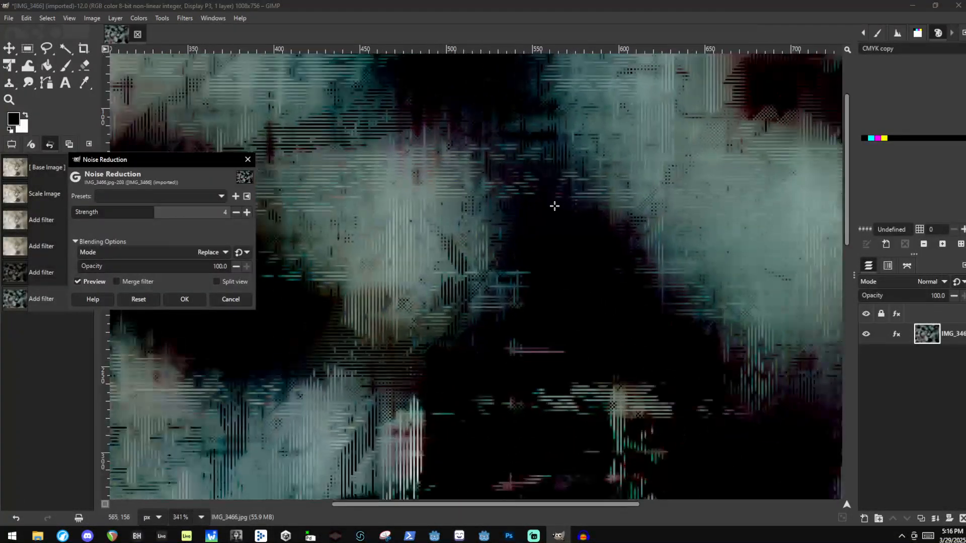
scroll(323, 326, up, 3)
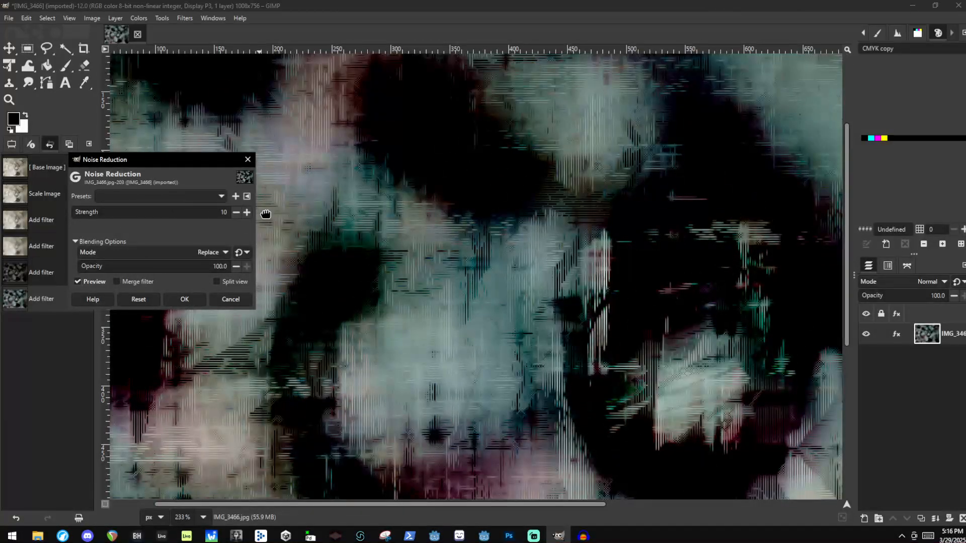
Try Noise Reduction at strength 10, settle on strength 5, and apply the filter after checking the line patterns
drag(133, 223, 208, 216)
scroll(387, 317, up, 3)
drag(287, 221, 166, 221)
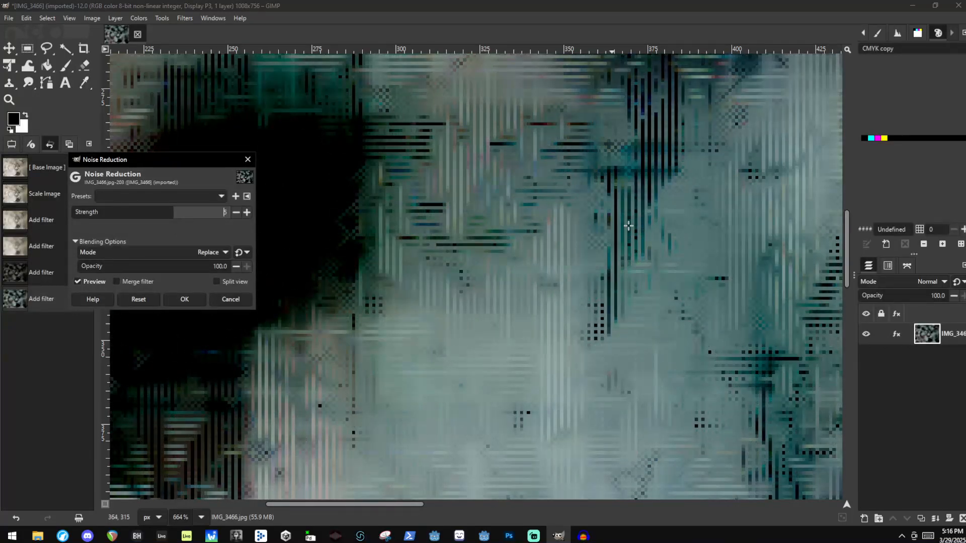
scroll(629, 226, down, 5)
scroll(765, 251, up, 4)
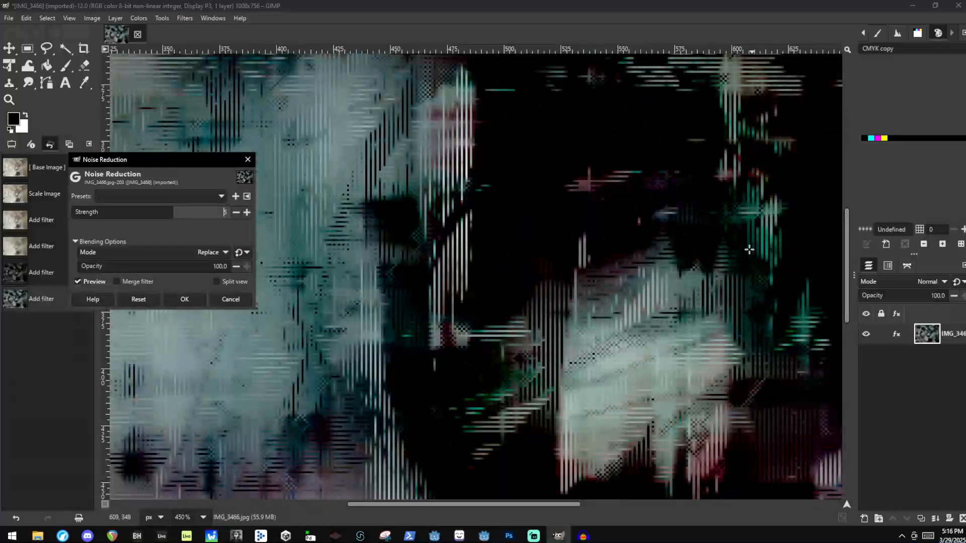
scroll(578, 226, down, 5)
scroll(362, 134, up, 3)
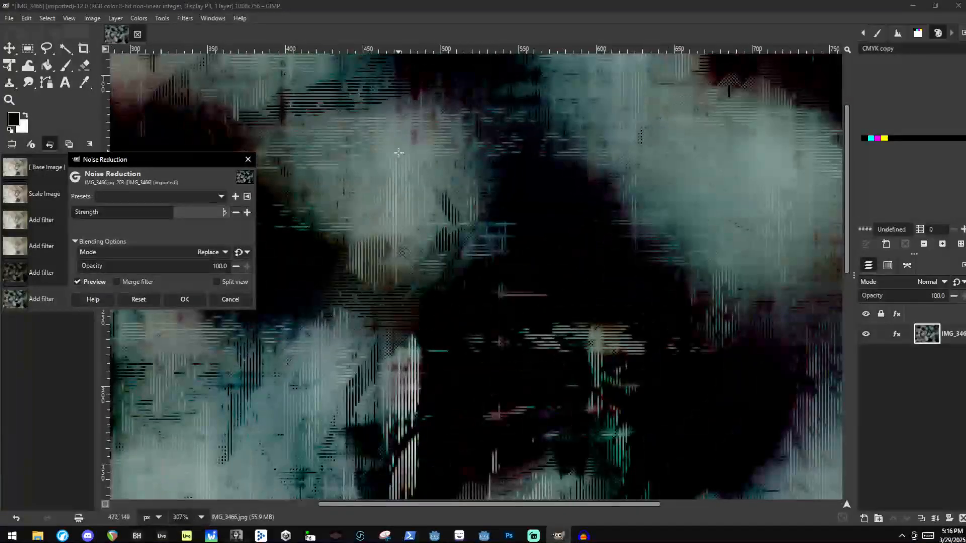
scroll(399, 152, up, 3)
click(201, 299)
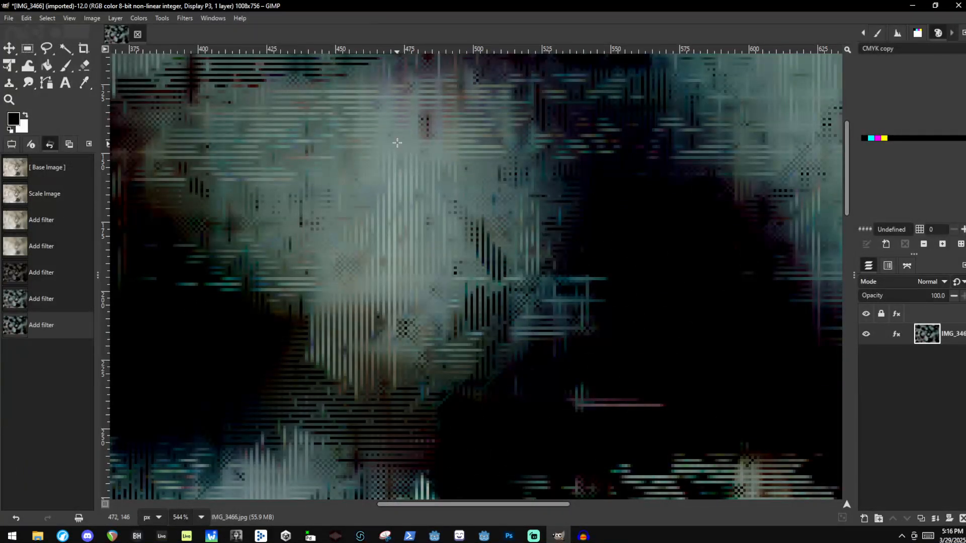
scroll(237, 263, down, 3)
click(185, 18)
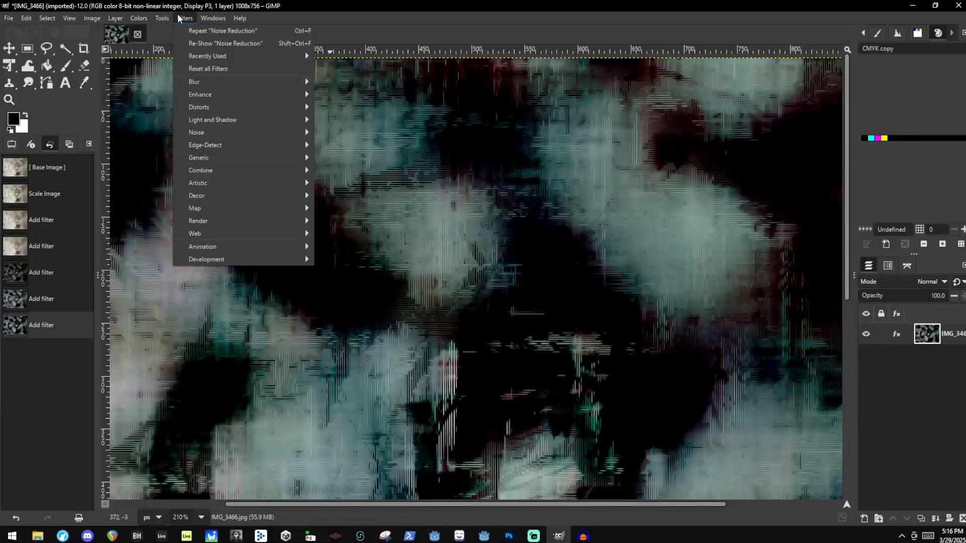
mouse_move(248, 146)
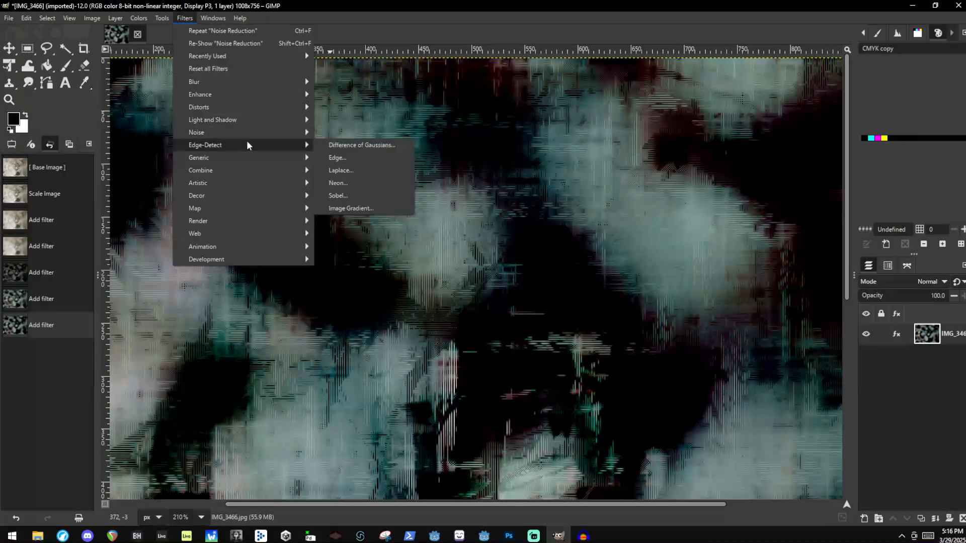
click(376, 145)
scroll(424, 239, up, 2)
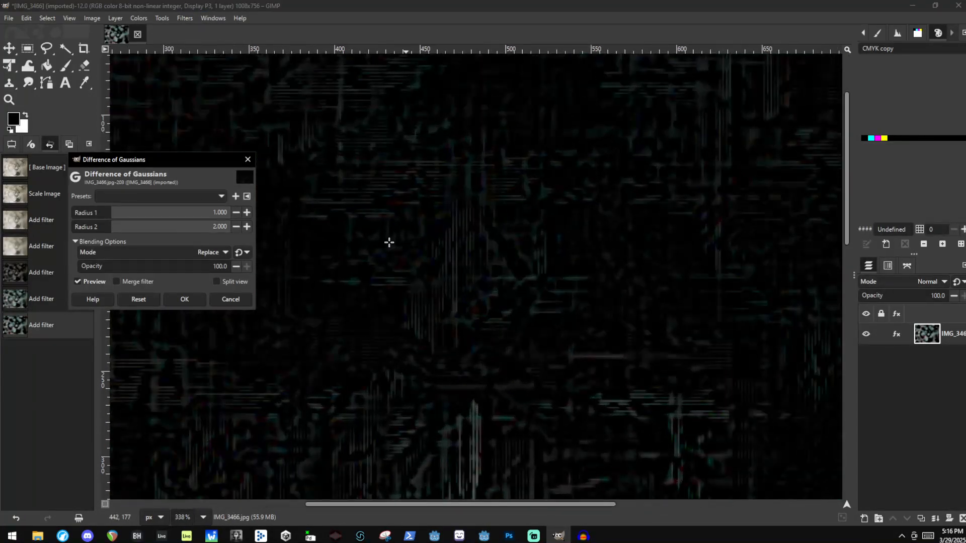
drag(146, 227, 367, 224)
scroll(609, 304, down, 4)
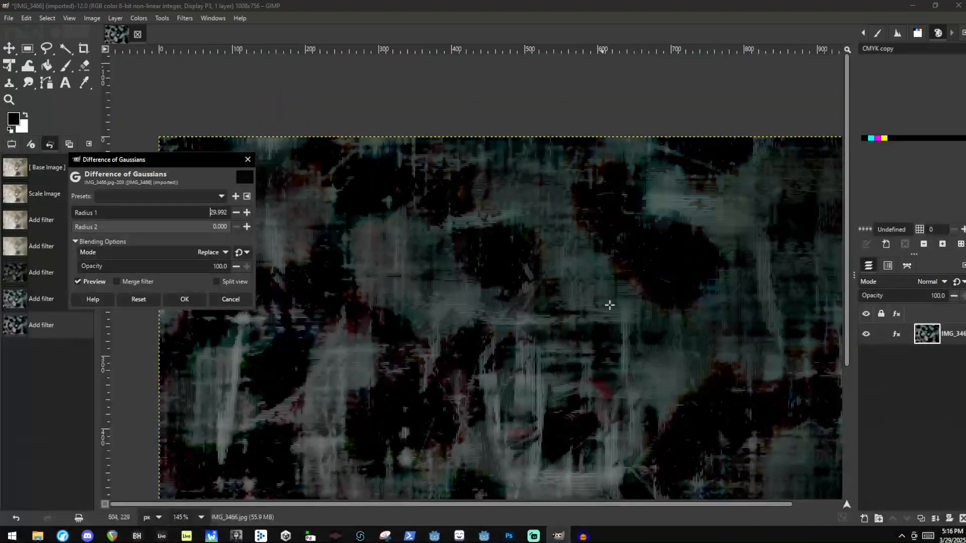
scroll(524, 451, up, 4)
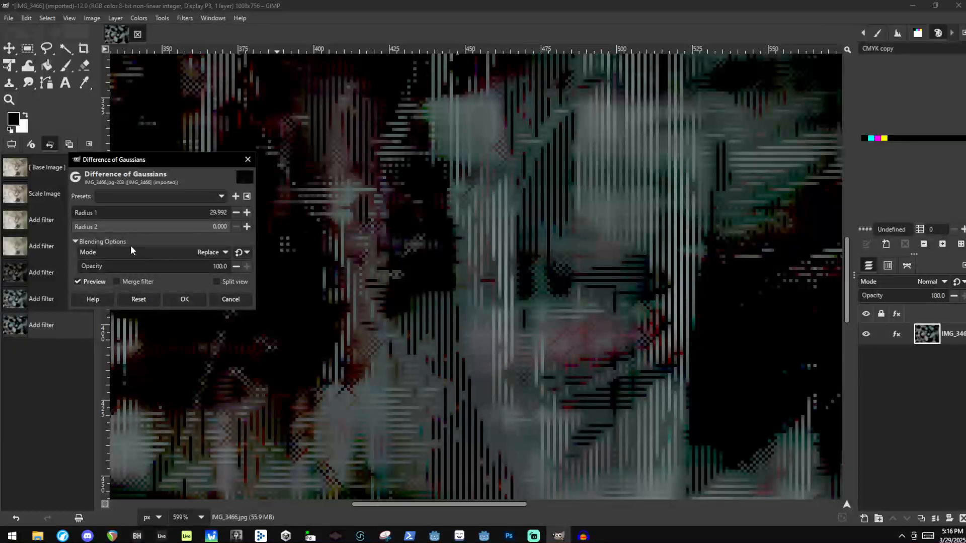
click(235, 299)
Apply Sharpen (Unsharp Mask) to the image with Radius 164.249 and the Amount raised above its default
scroll(485, 327, down, 3)
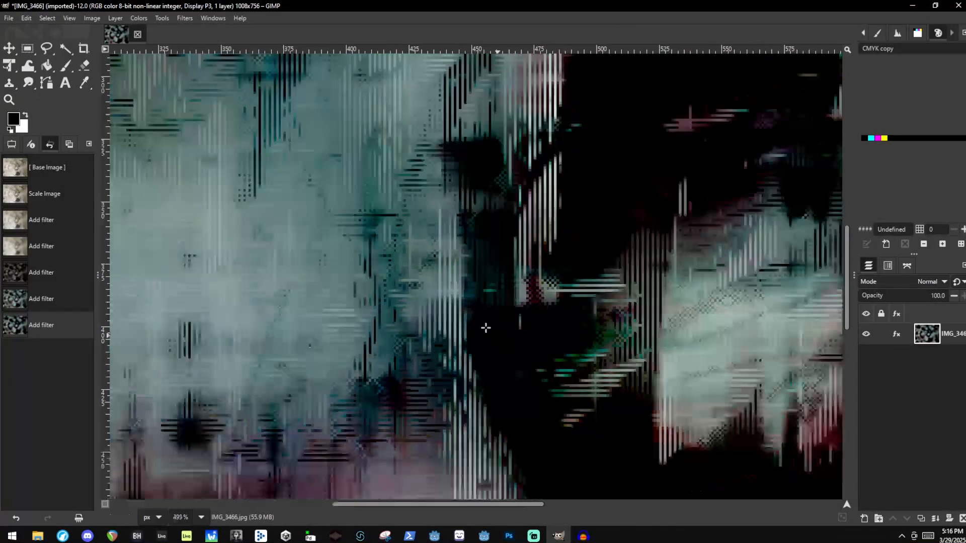
click(185, 18)
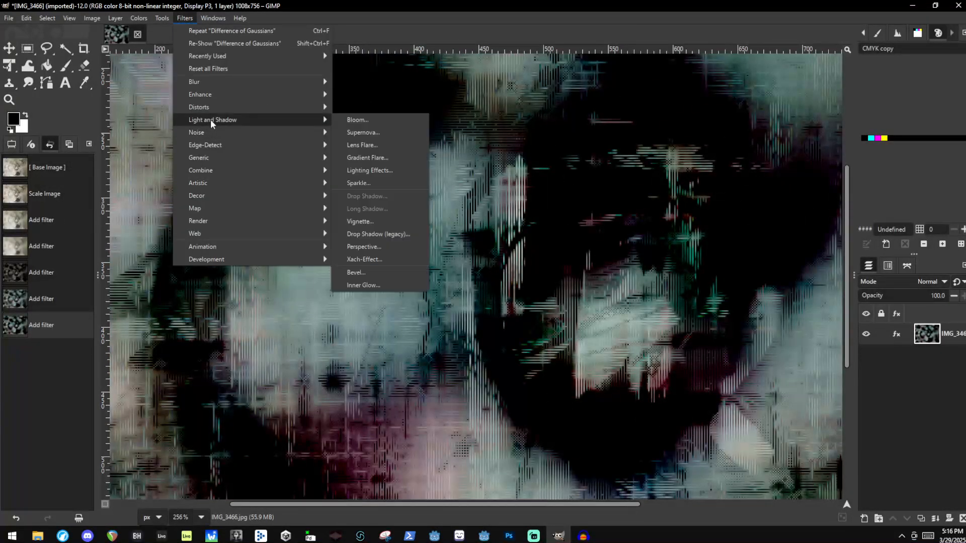
mouse_move(206, 95)
click(391, 170)
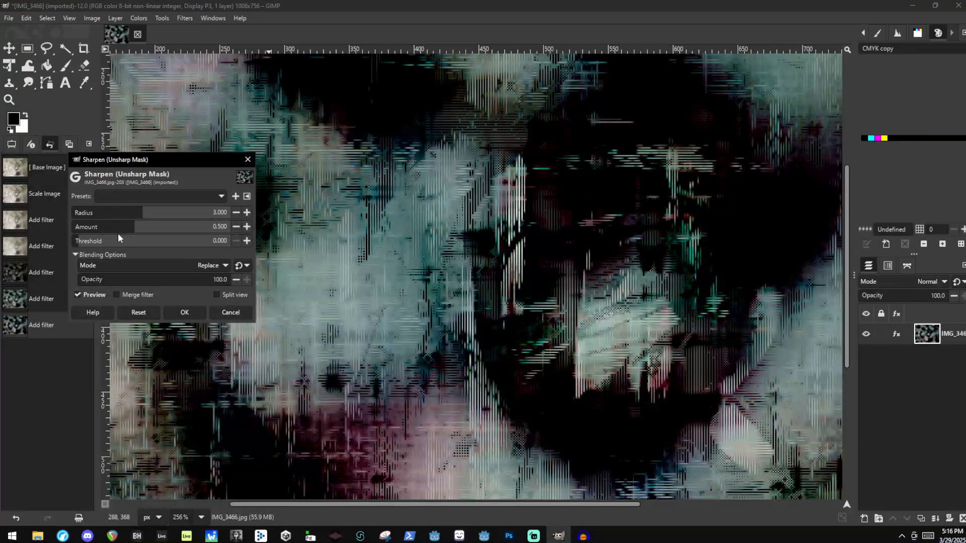
drag(118, 229, 318, 213)
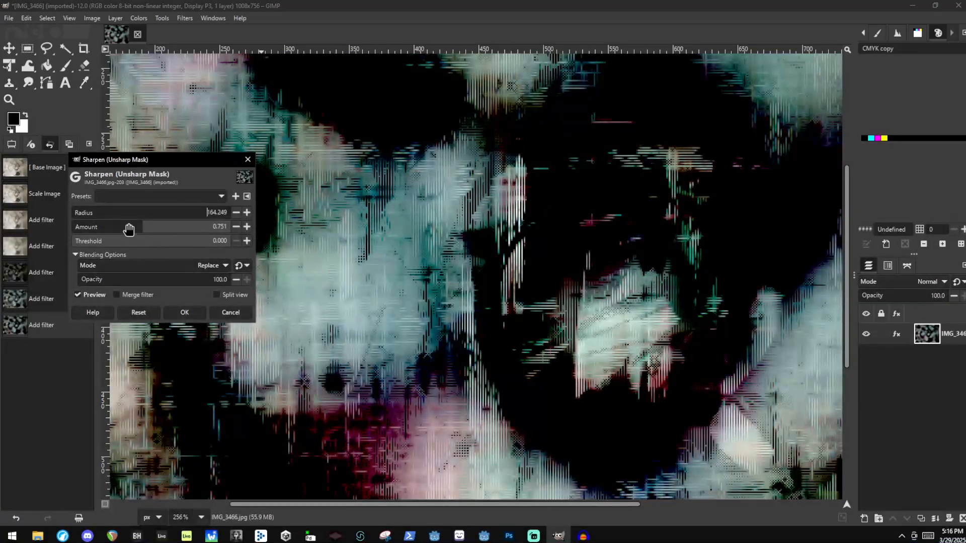
drag(129, 230, 156, 240)
click(185, 312)
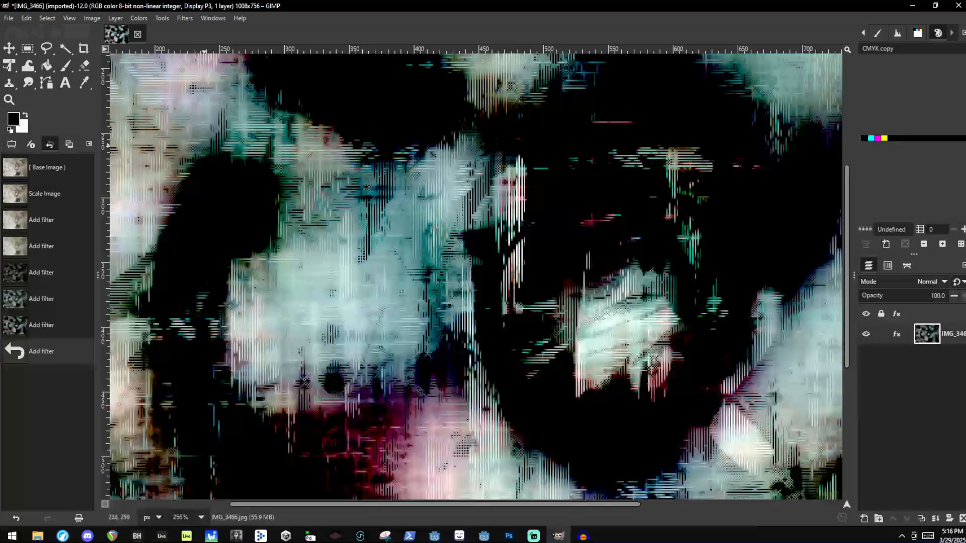
Start a Hue-Chroma adjustment with Hue 169.24, Chroma 7.64 and Lightness -39.53, and inspect the recolored image
click(91, 19)
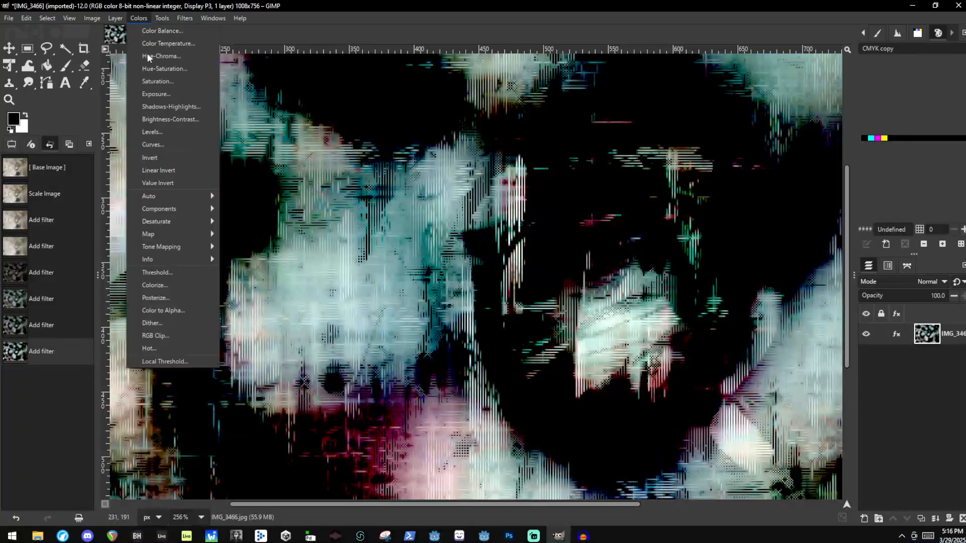
click(152, 68)
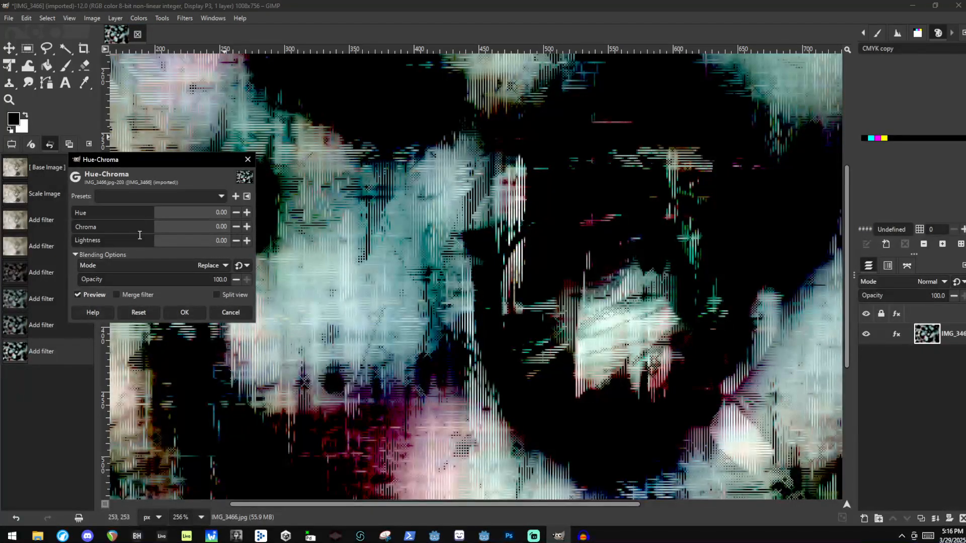
drag(139, 235, 121, 244)
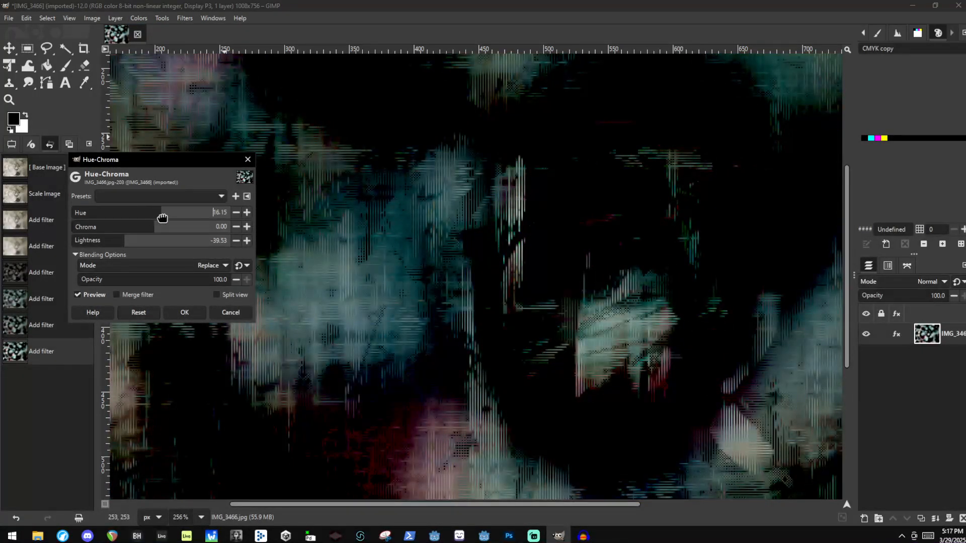
drag(182, 224, 206, 213)
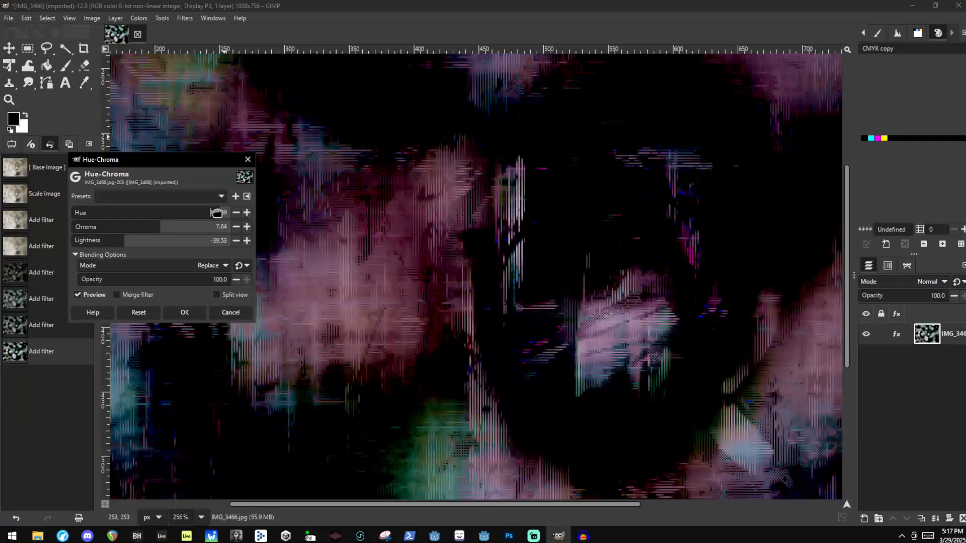
scroll(485, 300, down, 8)
scroll(398, 241, up, 7)
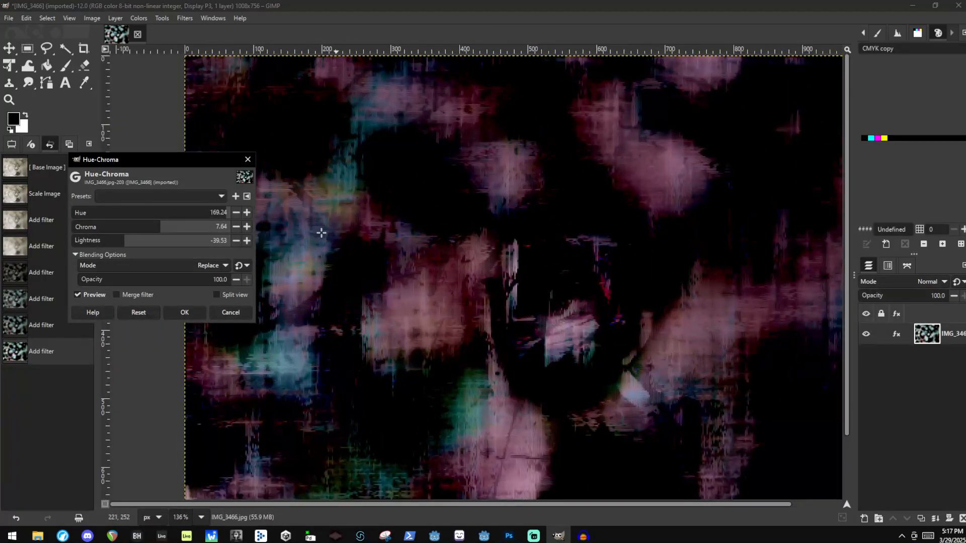
scroll(400, 287, down, 2)
scroll(604, 233, up, 3)
scroll(694, 302, down, 6)
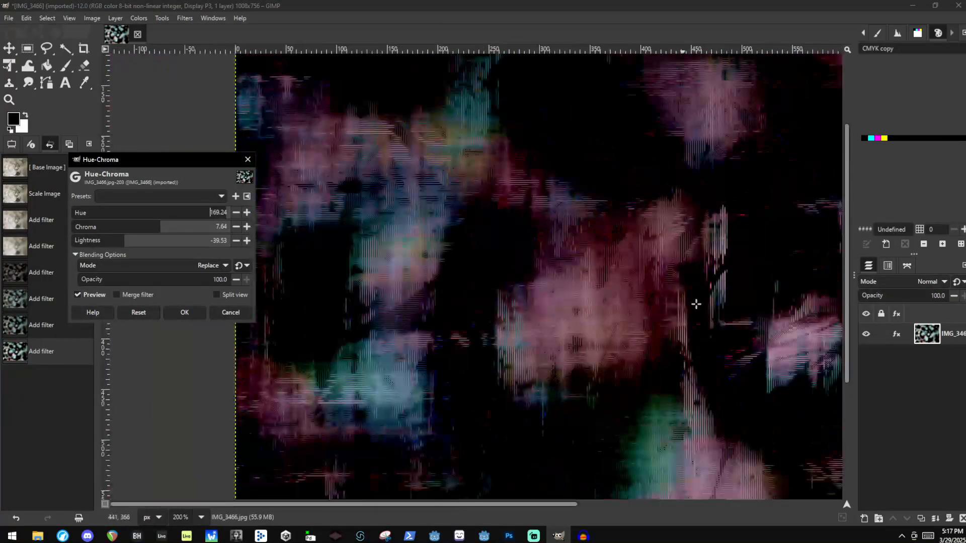
scroll(743, 289, up, 5)
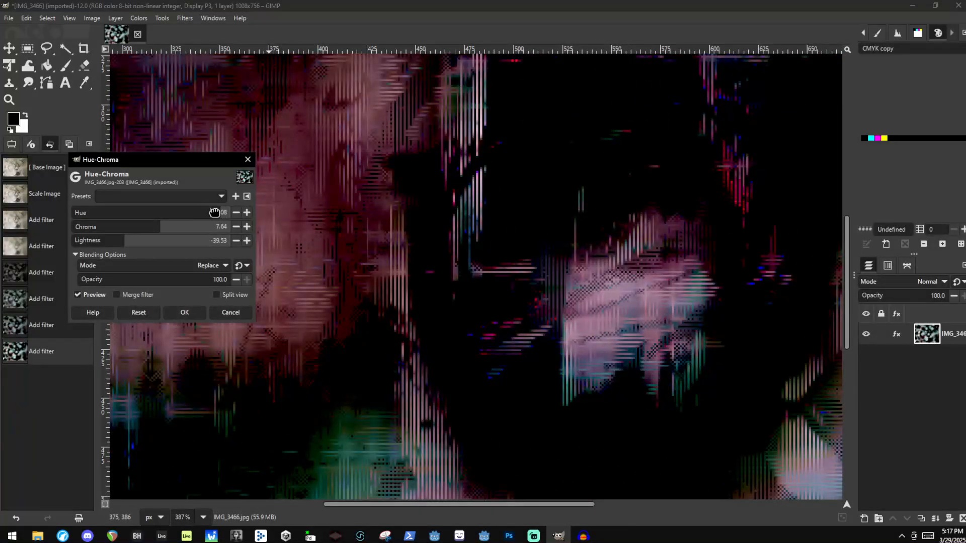
Set the Hue to 108.24 for bluish-purple tones, check the whole image, and apply the Hue-Chroma adjustment
drag(216, 211, 192, 217)
scroll(479, 330, down, 5)
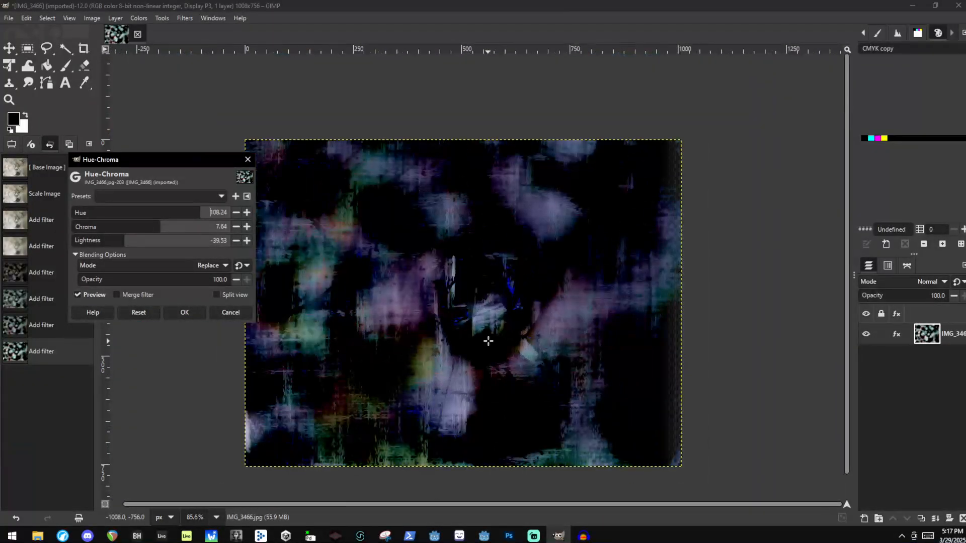
scroll(375, 330, up, 2)
scroll(375, 331, up, 3)
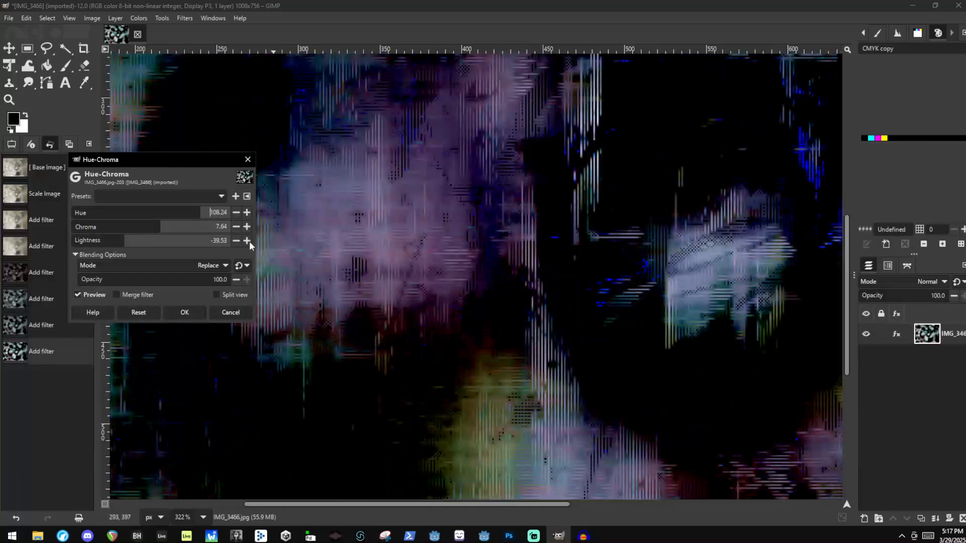
click(185, 312)
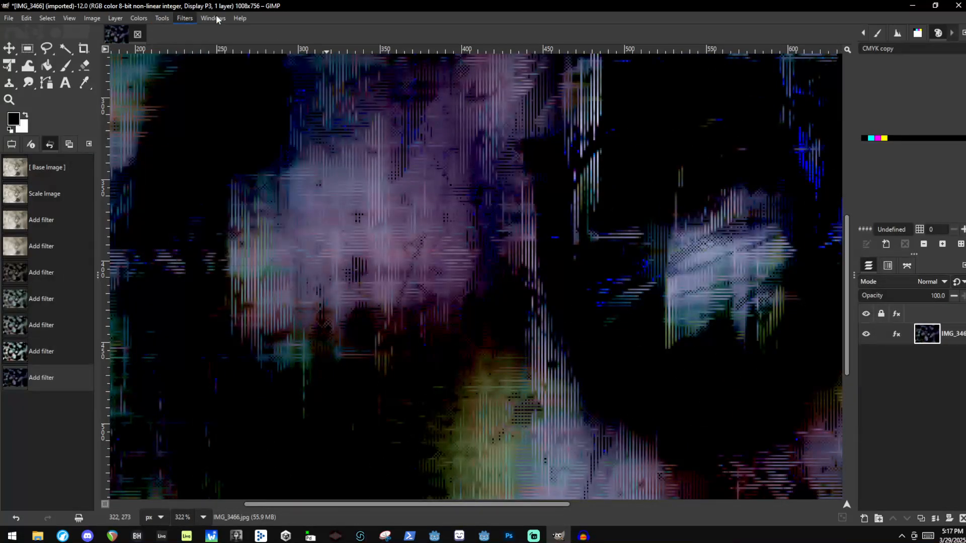
Start a Kaleidoscope distortion on the image with Center X 0.103 and Center Y 0.349
click(183, 18)
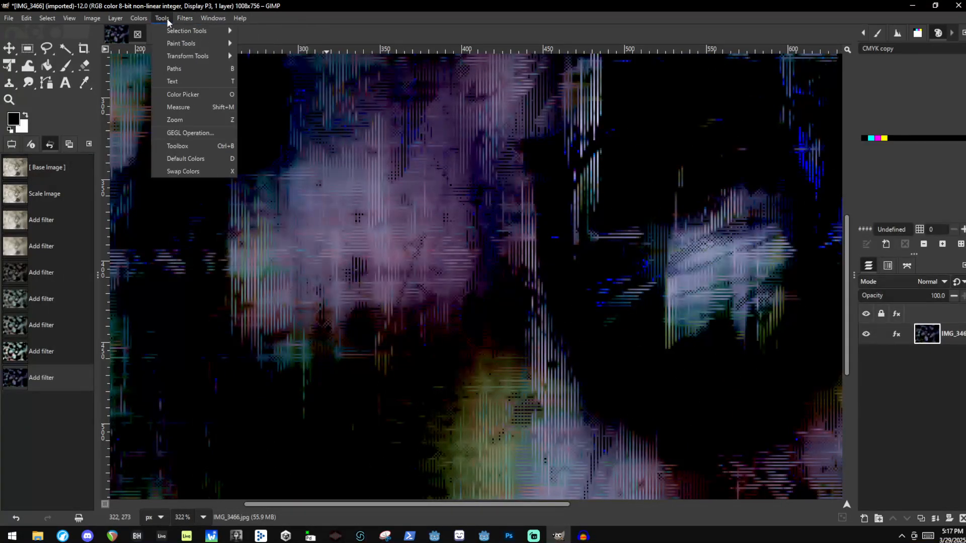
mouse_move(185, 18)
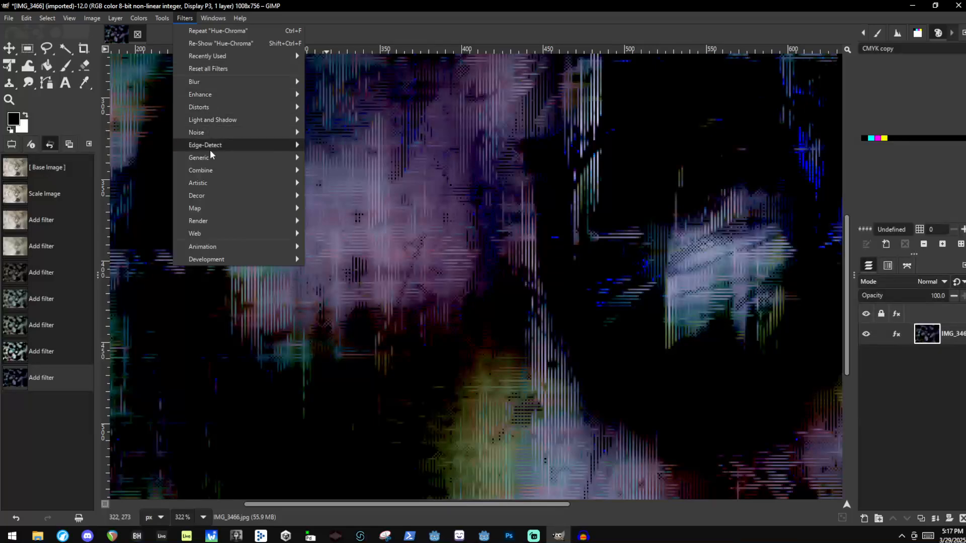
mouse_move(198, 106)
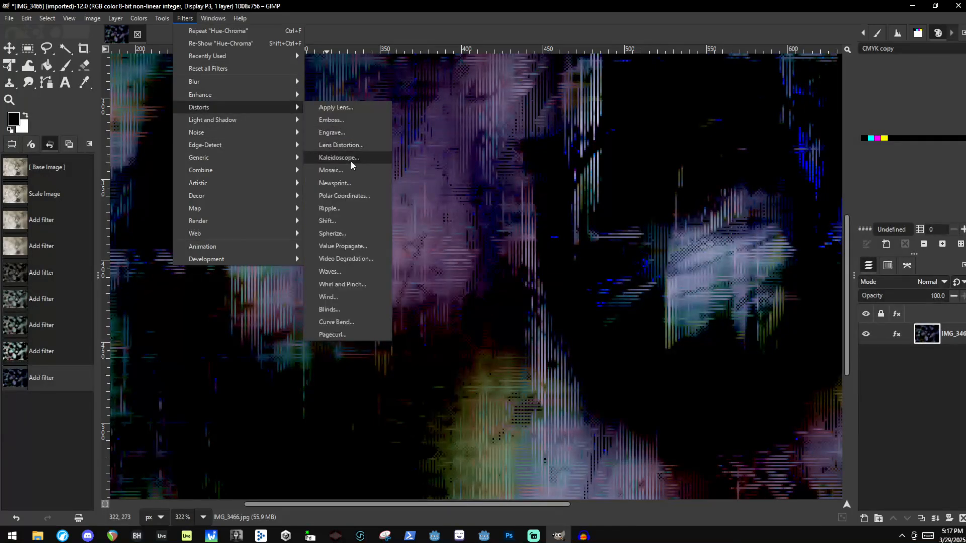
click(335, 146)
scroll(564, 222, down, 10)
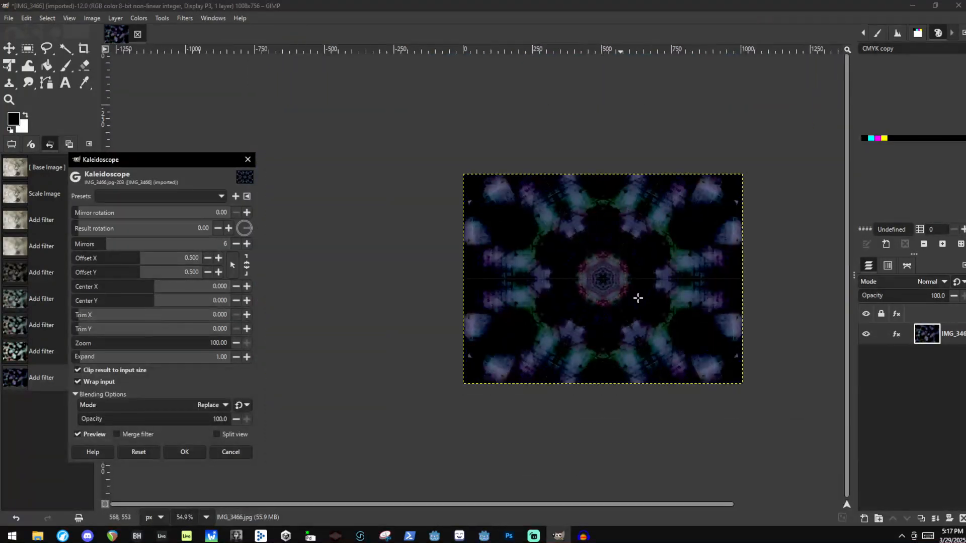
scroll(639, 297, up, 10)
scroll(498, 275, down, 6)
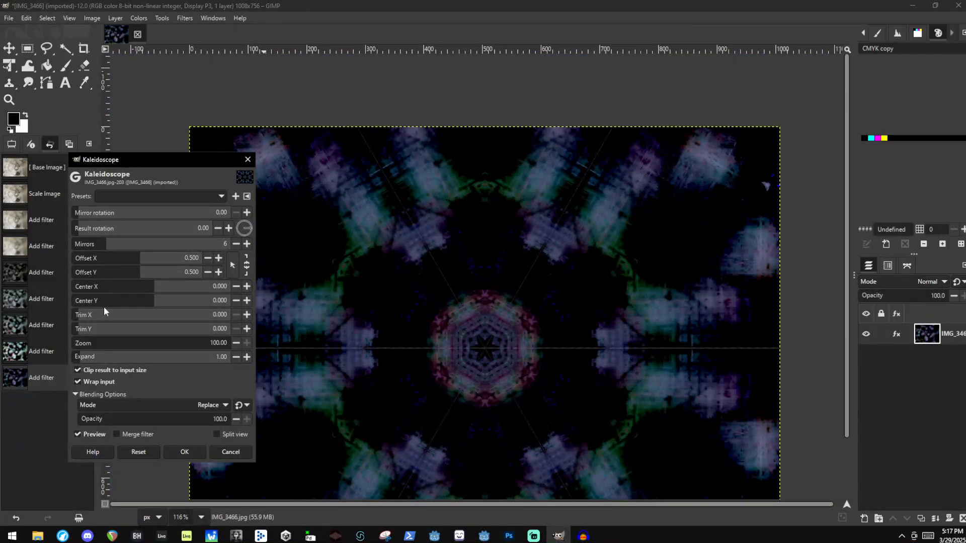
drag(129, 280, 179, 302)
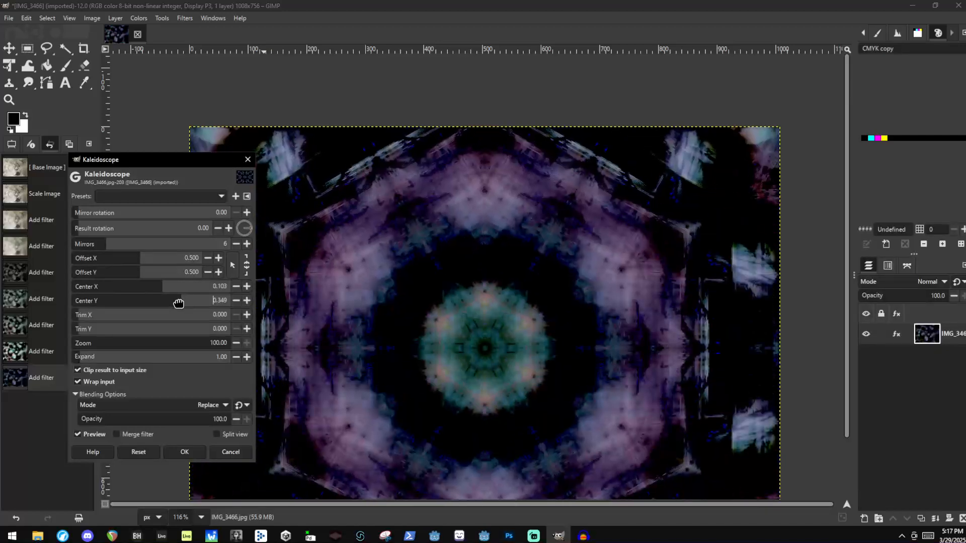
Set the kaleidoscope to 3 mirrors, try Center Y 0.821, and settle on Center Y 0.249
mouse_move(91, 245)
mouse_down()
mouse_move(70, 246)
mouse_move(83, 246)
mouse_up()
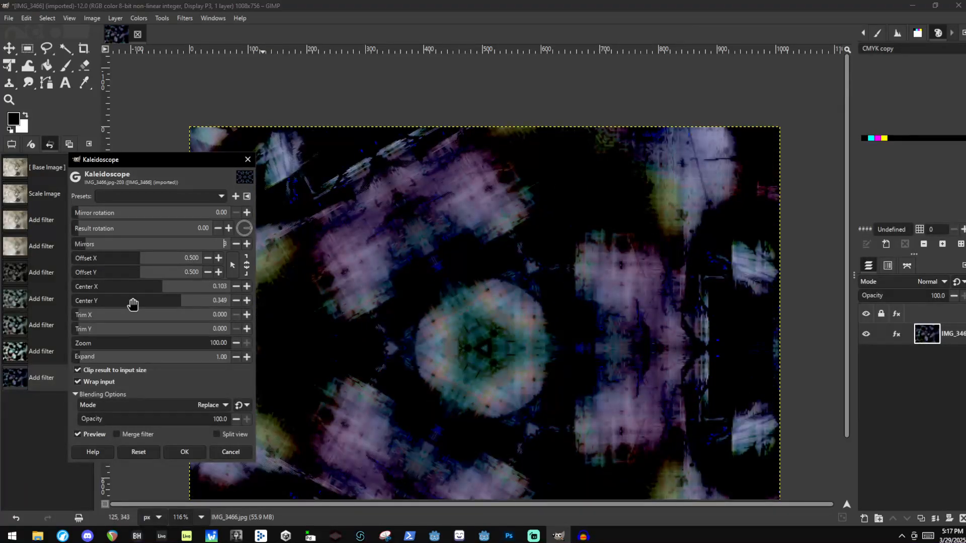
drag(132, 304, 214, 324)
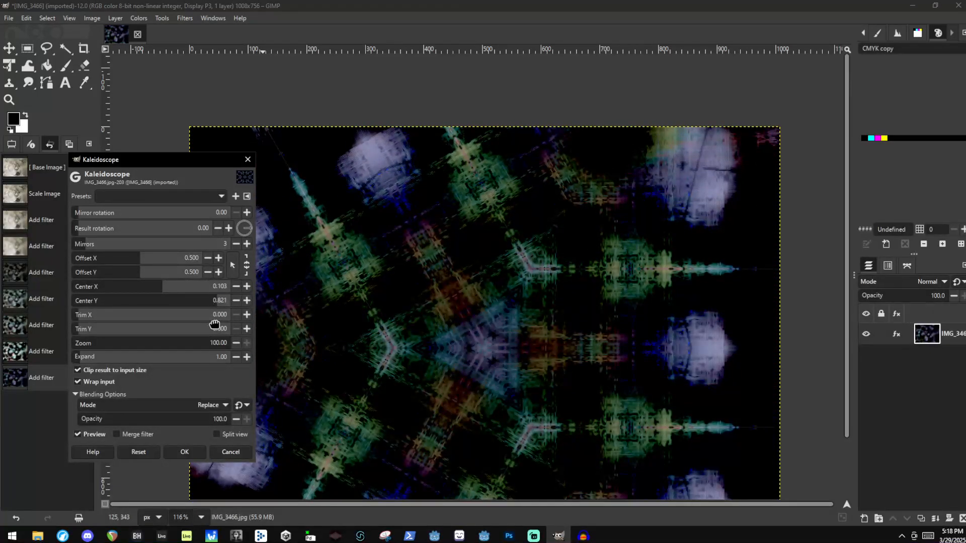
click(190, 307)
drag(191, 308, 171, 323)
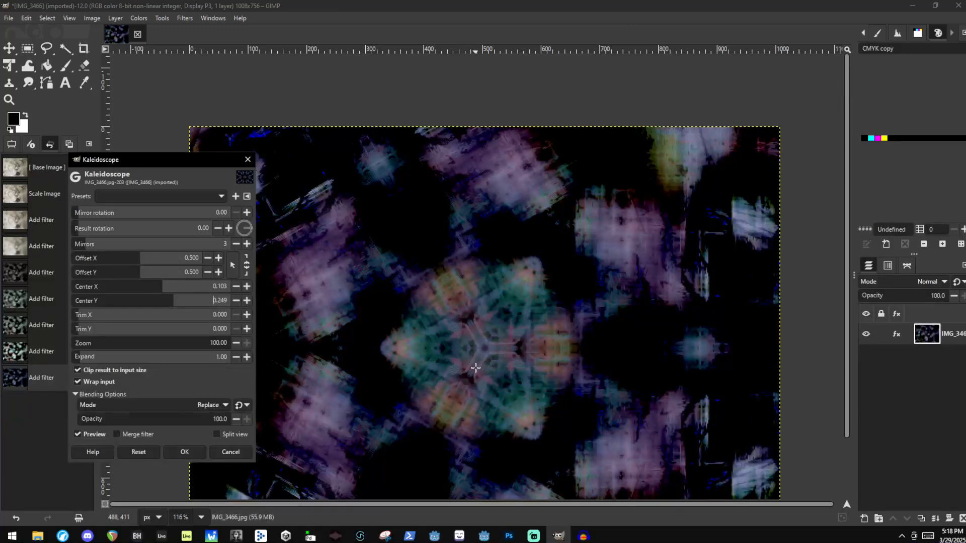
Set the kaleidoscope's Result rotation to 90, check the pattern up close and as a whole, and apply the filter
scroll(467, 372, up, 3)
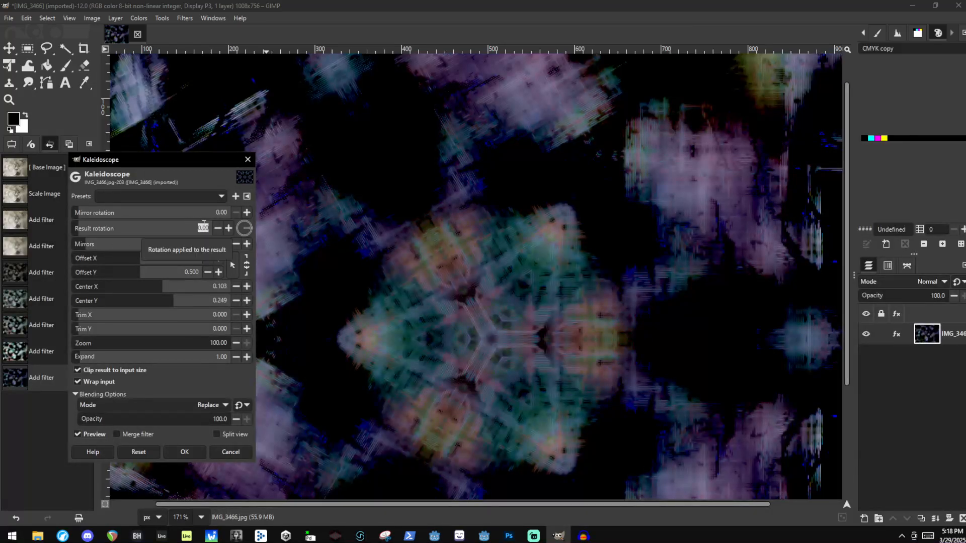
text(90)
key(Return)
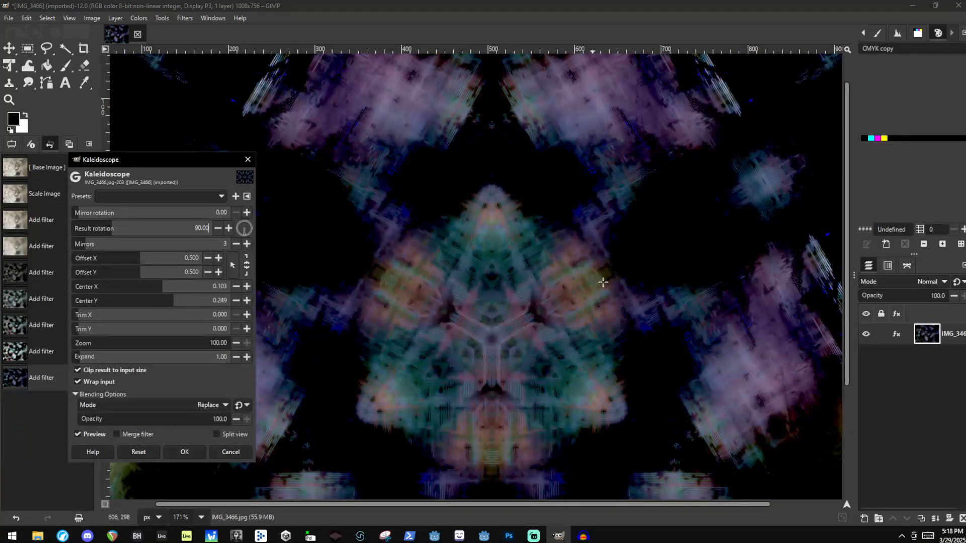
scroll(603, 283, down, 4)
scroll(615, 389, up, 4)
scroll(384, 302, up, 3)
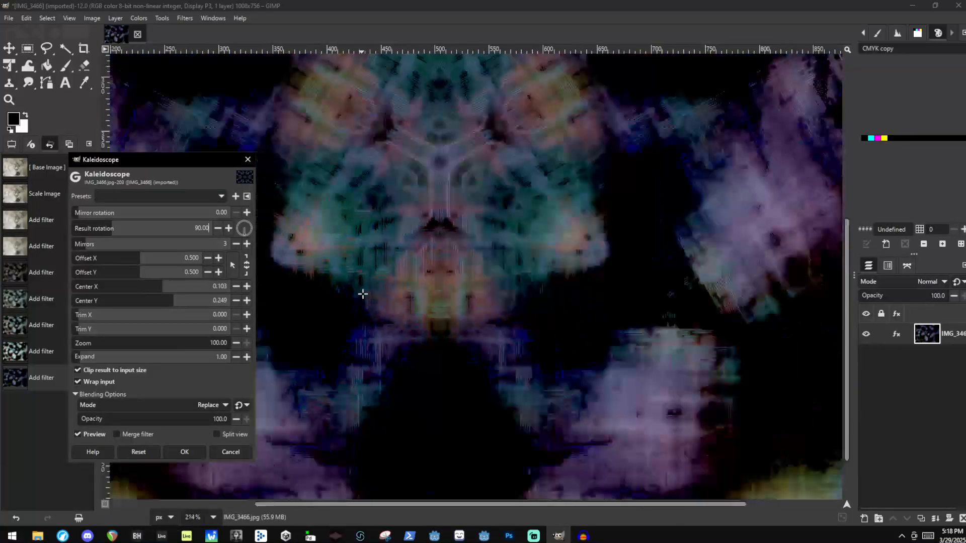
scroll(373, 126, down, 6)
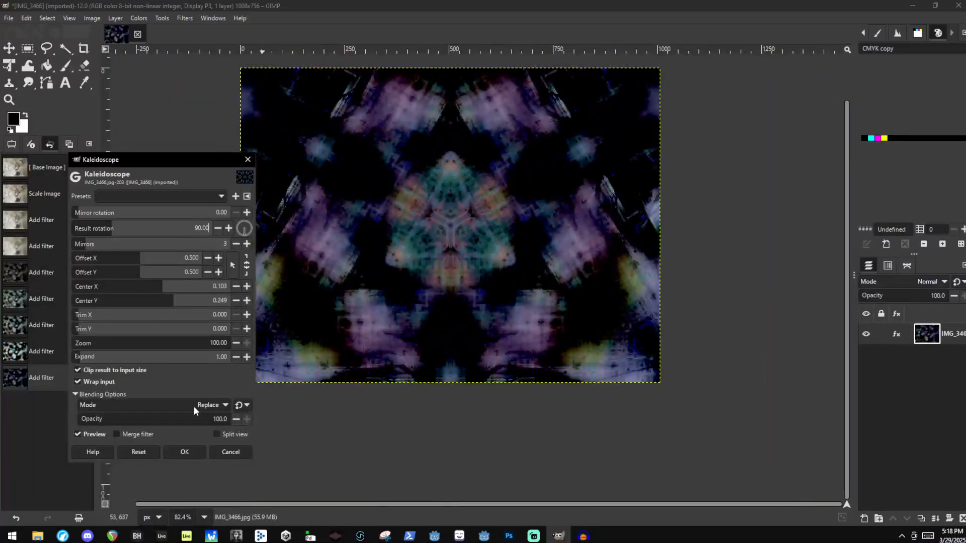
click(184, 452)
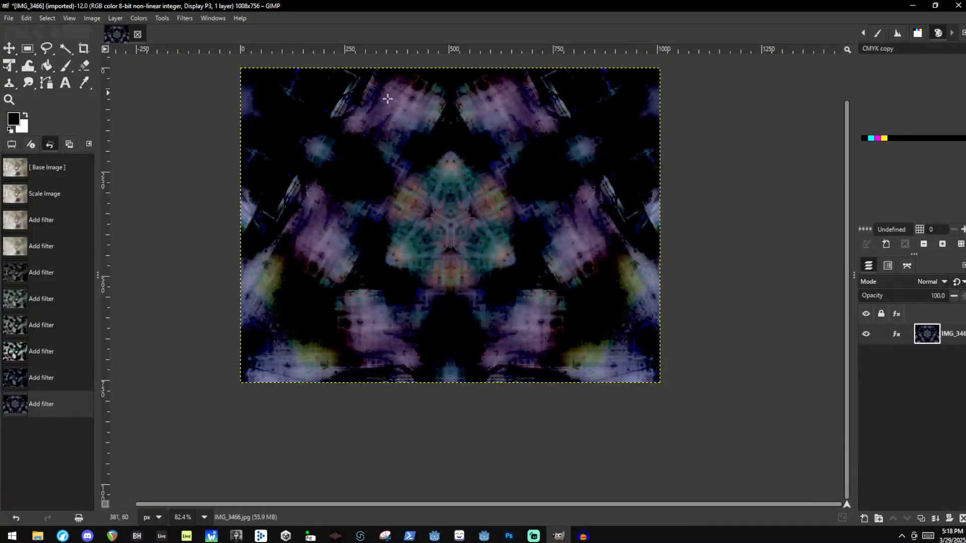
Inspect the kaleidoscope pattern, then try a Brightness-Contrast adjustment with Brightness -28 and Contrast 22
scroll(417, 161, up, 8)
scroll(416, 161, down, 6)
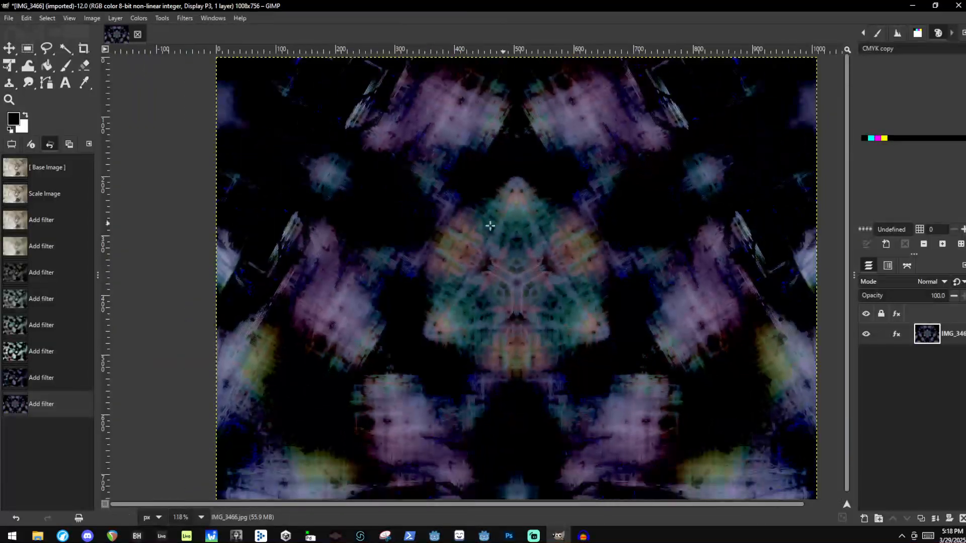
scroll(418, 208, up, 3)
scroll(545, 427, down, 3)
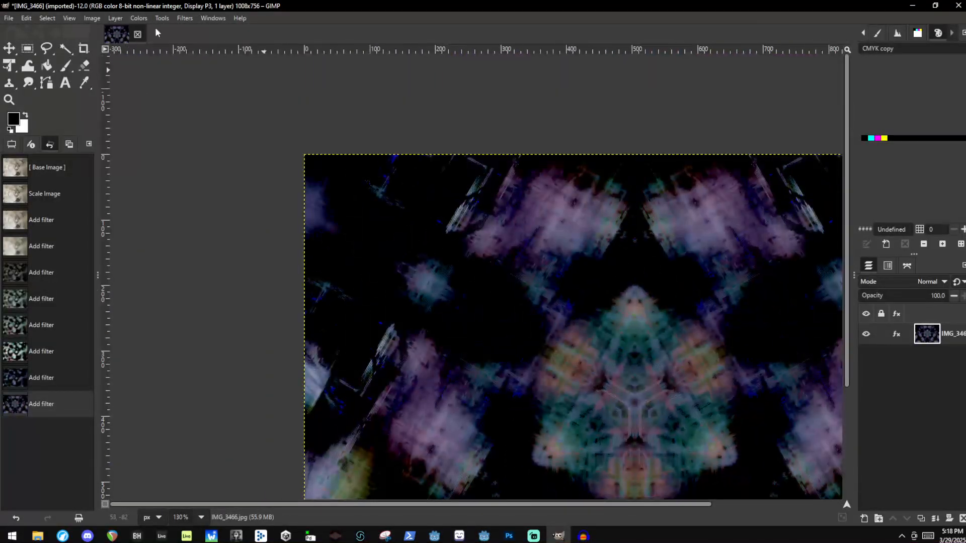
click(138, 18)
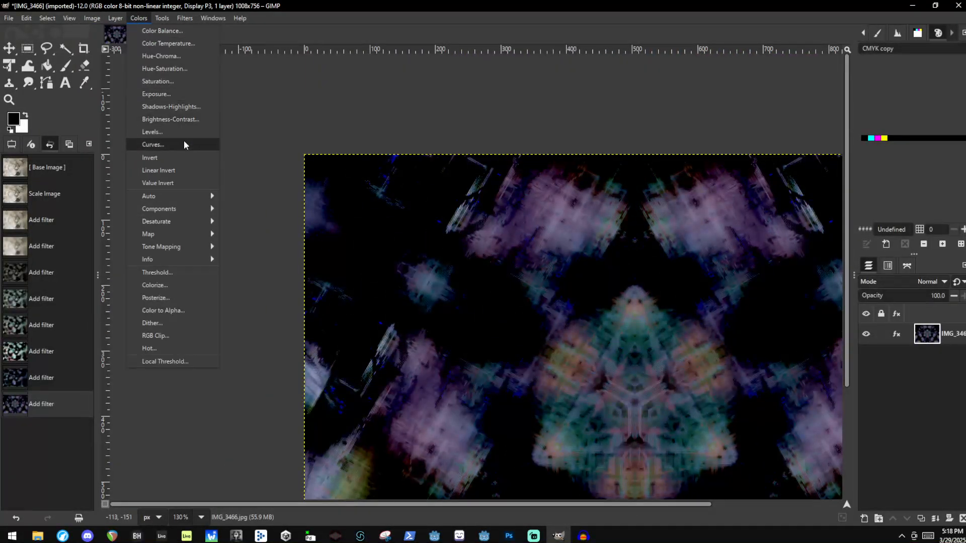
click(161, 120)
mouse_move(727, 191)
mouse_down()
mouse_move(757, 188)
mouse_move(700, 172)
mouse_up()
scroll(530, 355, down, 8)
scroll(569, 407, up, 8)
scroll(435, 395, up, 3)
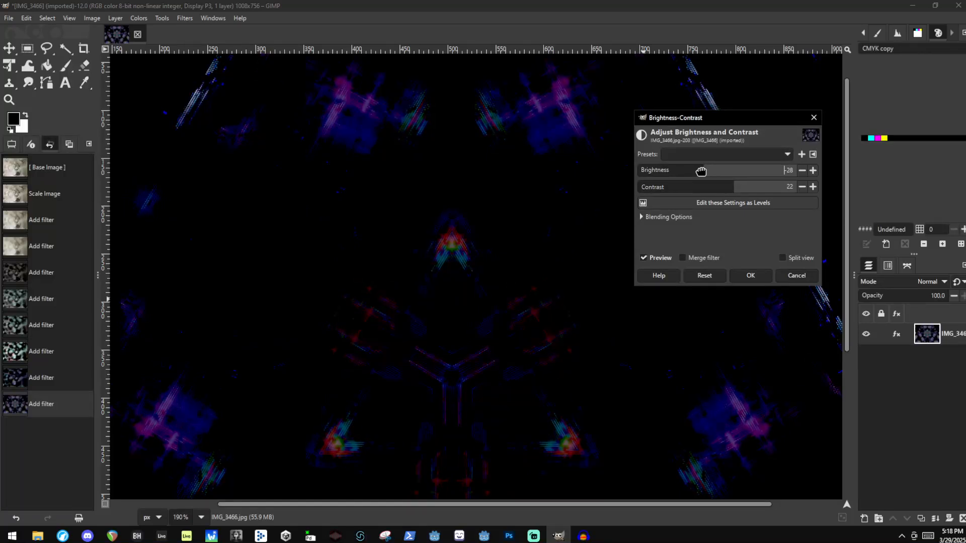
click(750, 276)
Try the Image Gradient edge filter in Magnitude mode on the darkened image and discard it
click(207, 19)
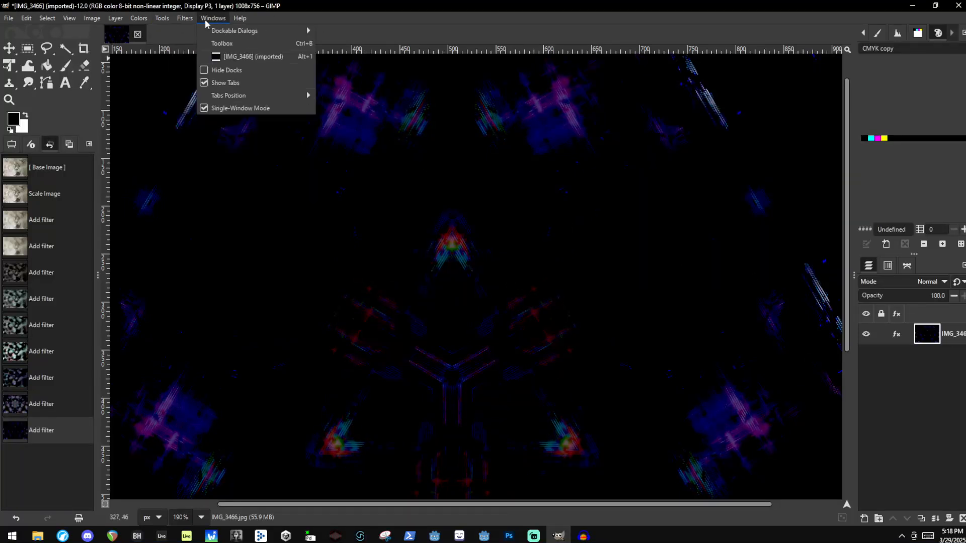
mouse_move(185, 18)
mouse_move(224, 145)
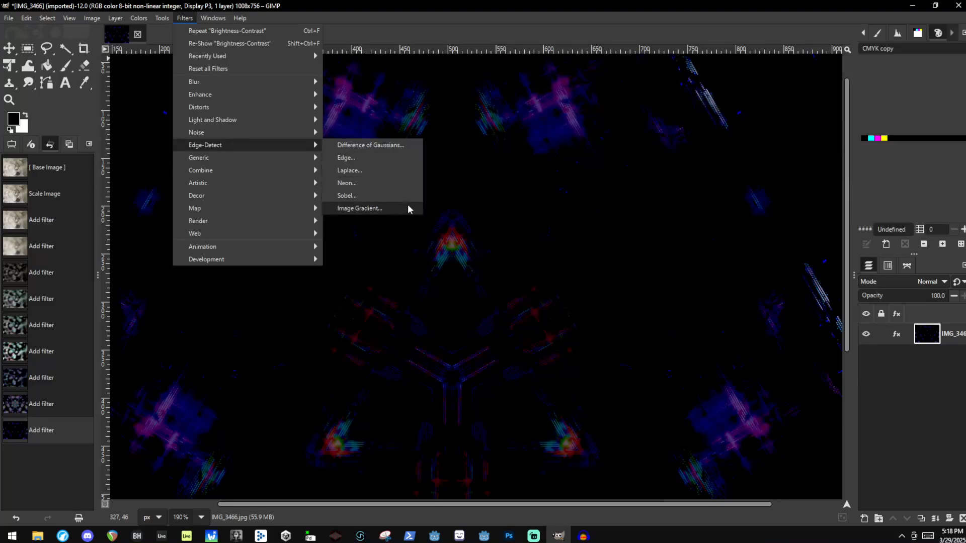
click(394, 209)
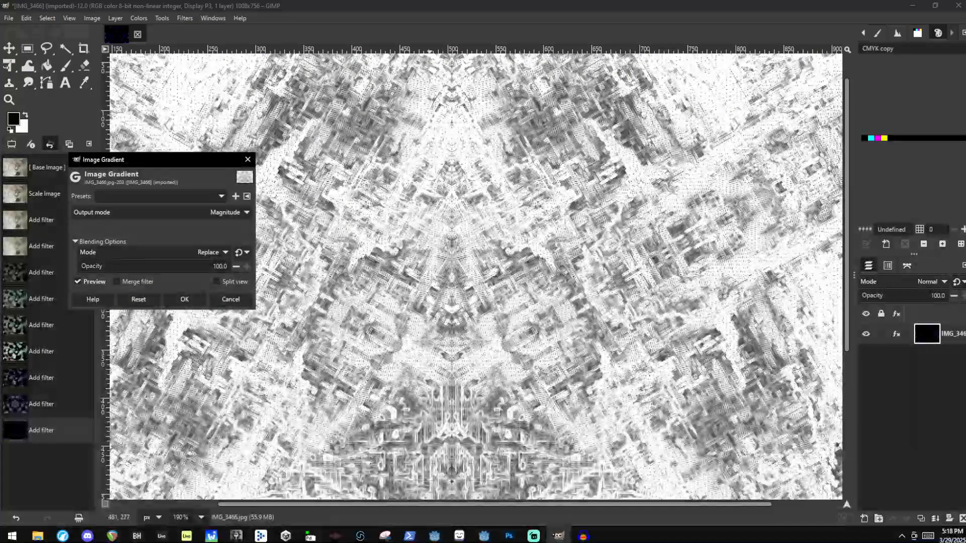
key(shift+ctrl+j)
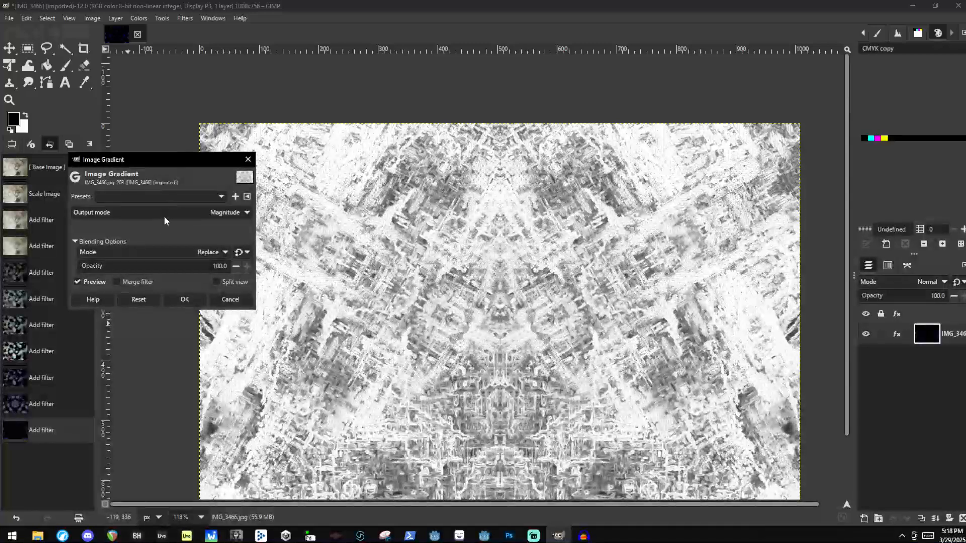
click(233, 300)
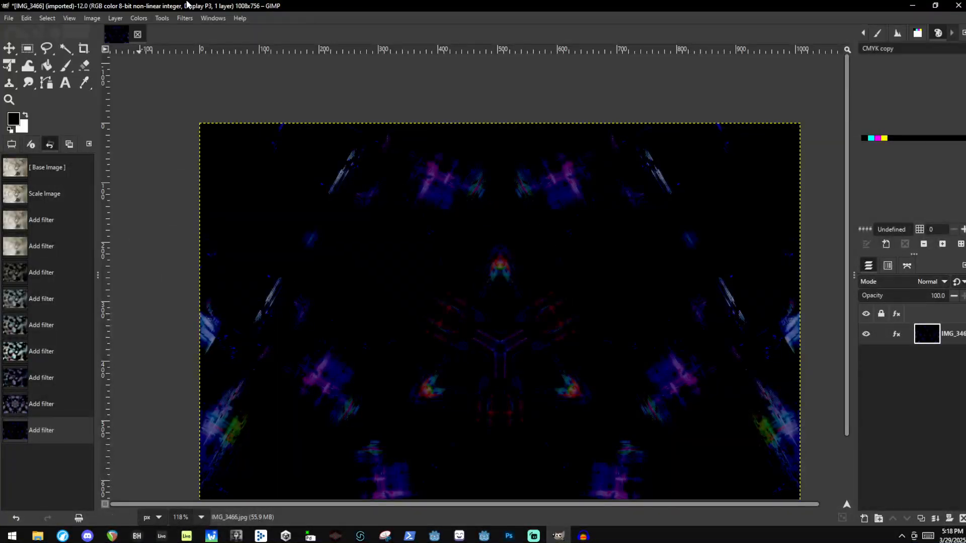
Undo the last Brightness-Contrast adjustment
click(69, 18)
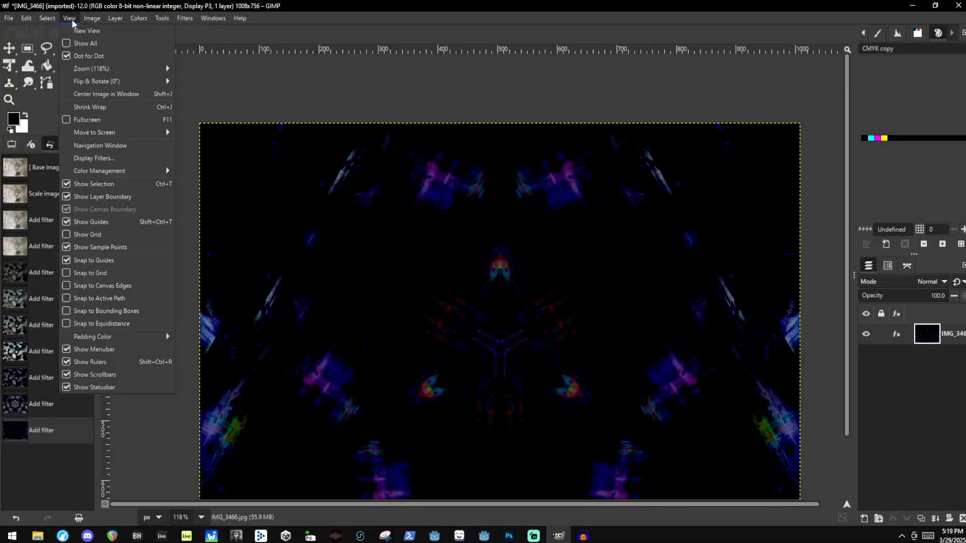
click(142, 20)
key(ctrl+z)
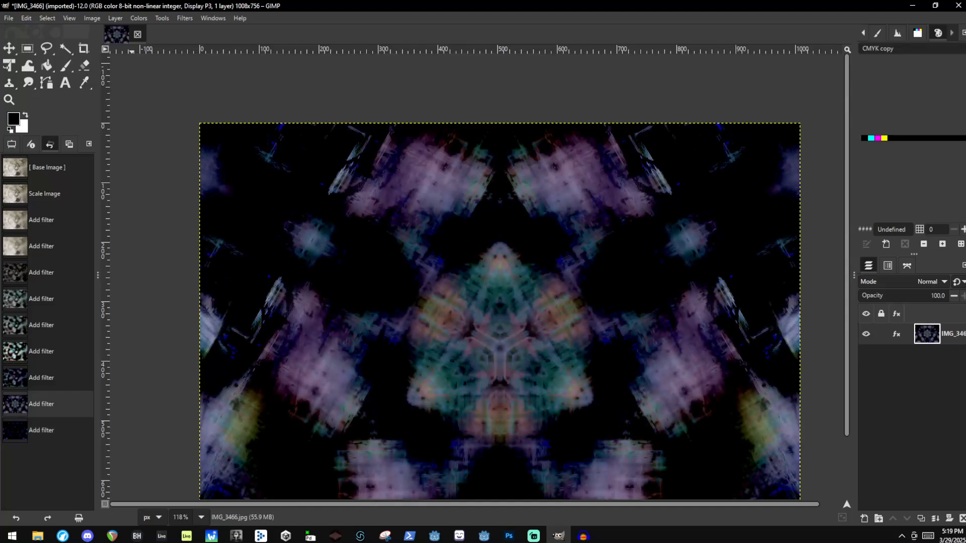
Preview Image Gradient in Magnitude mode on the kaleidoscope image and cancel the filter
click(190, 18)
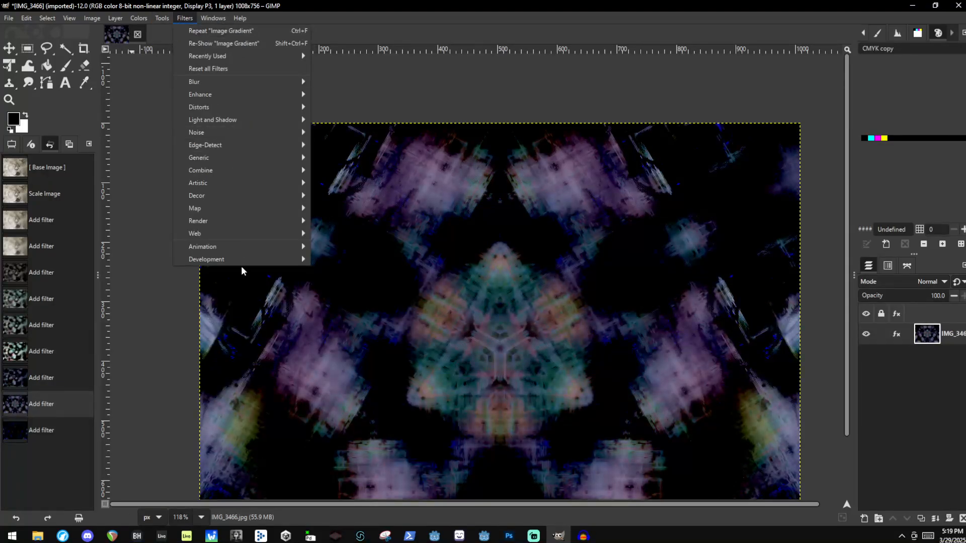
mouse_move(221, 146)
click(347, 210)
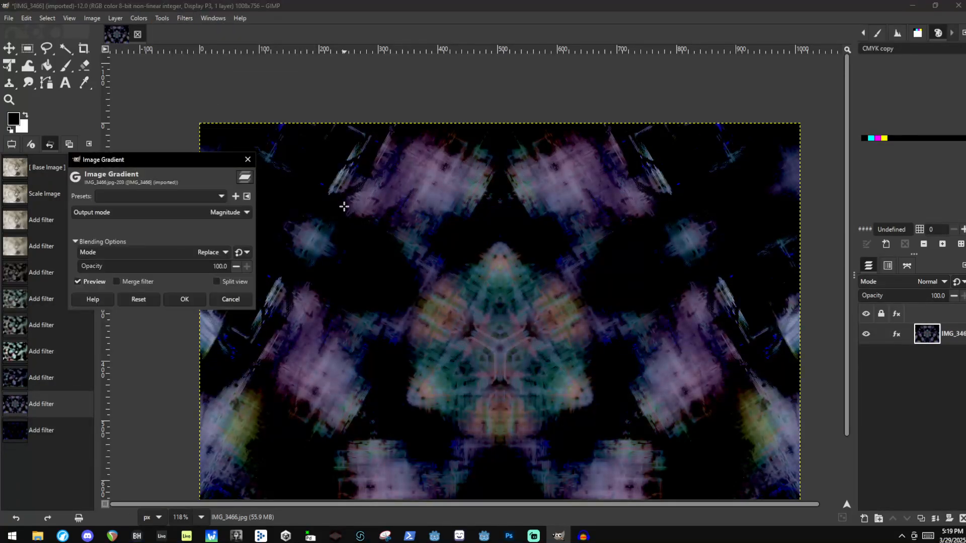
ctrl+scroll(532, 283, down, 5)
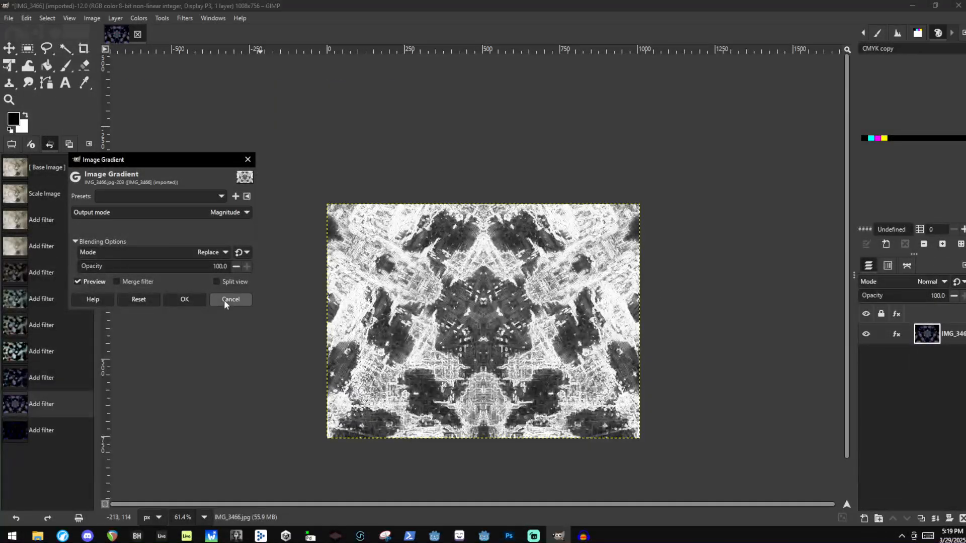
click(230, 299)
ctrl+scroll(451, 281, up, 5)
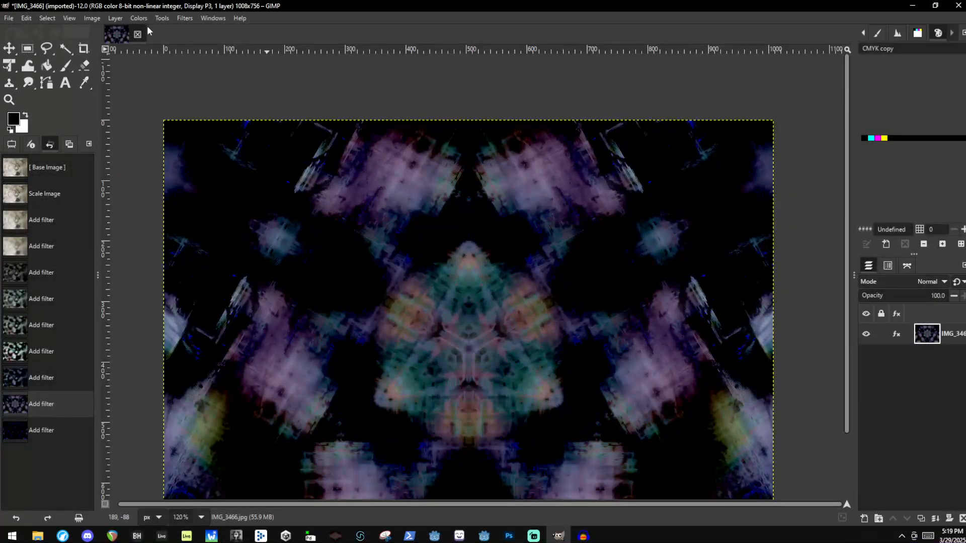
Brighten the kaleidoscope image by applying Brightness-Contrast with Brightness 72 and Contrast 0
click(162, 18)
mouse_move(185, 18)
mouse_move(211, 151)
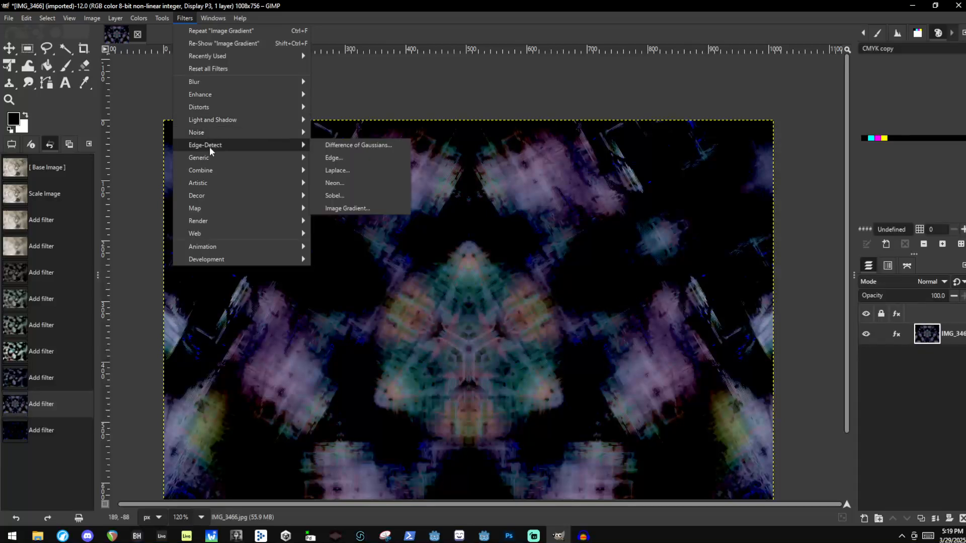
mouse_move(138, 19)
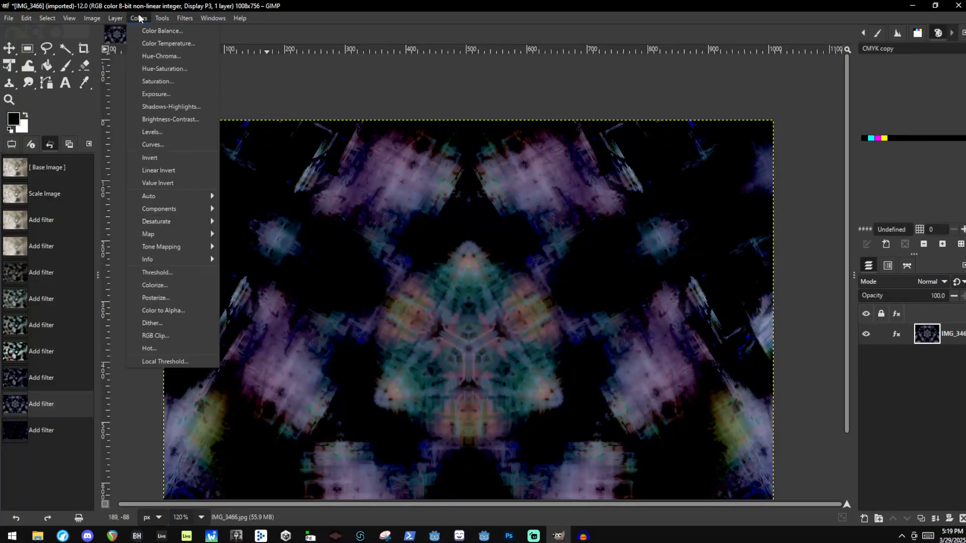
click(169, 119)
drag(727, 177, 761, 184)
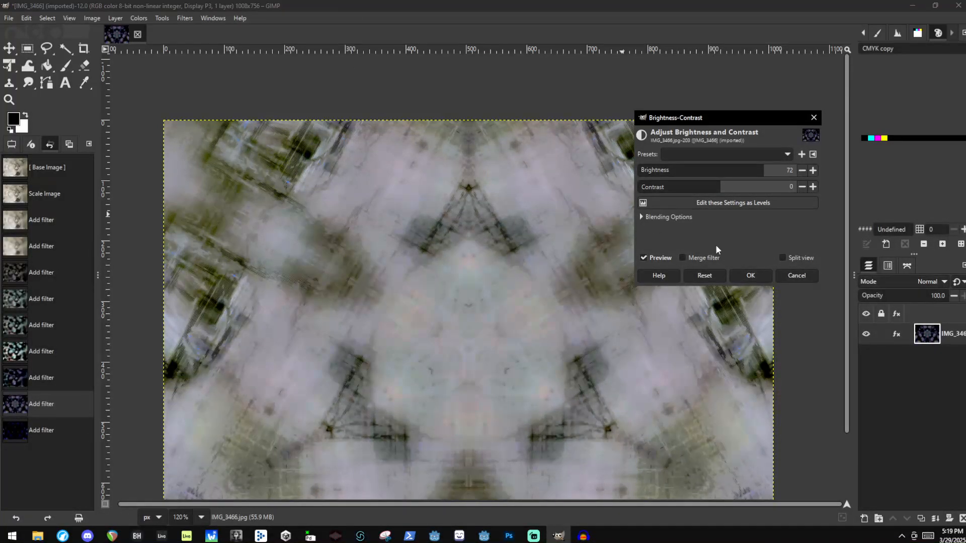
click(739, 274)
Try Image Gradient in Magnitude mode at reduced opacity on the brightened image, discard it, and undo the Brightness-Contrast adjustment
click(180, 17)
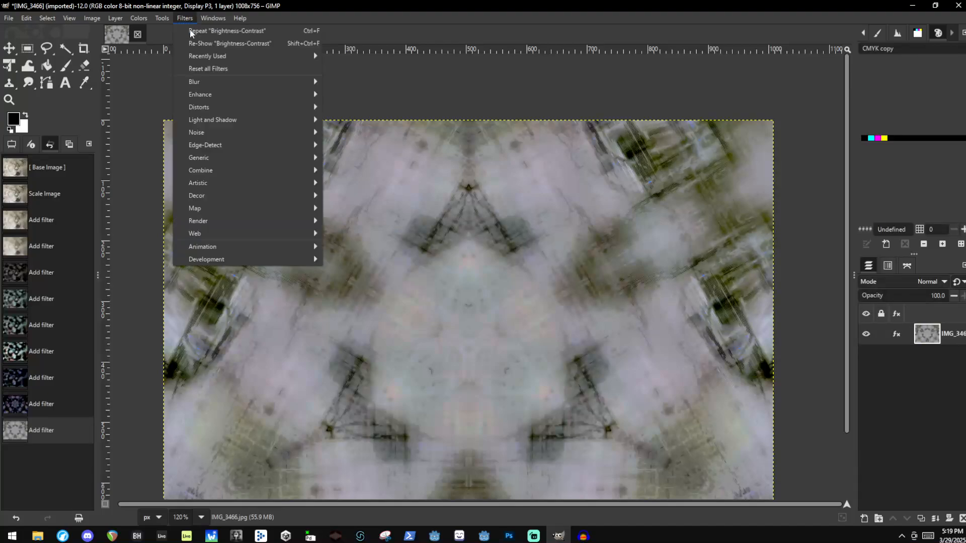
mouse_move(282, 145)
click(359, 210)
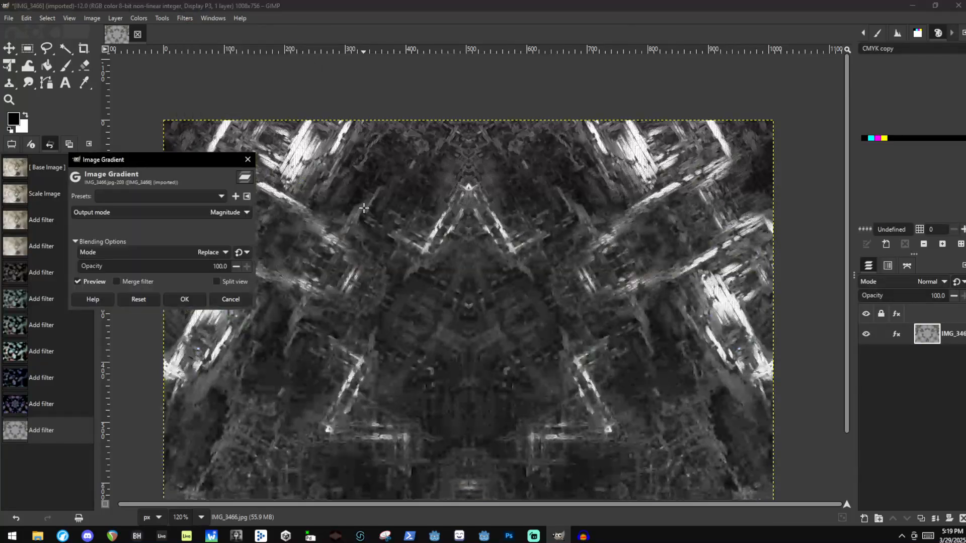
scroll(541, 294, up, 5)
scroll(478, 284, down, 10)
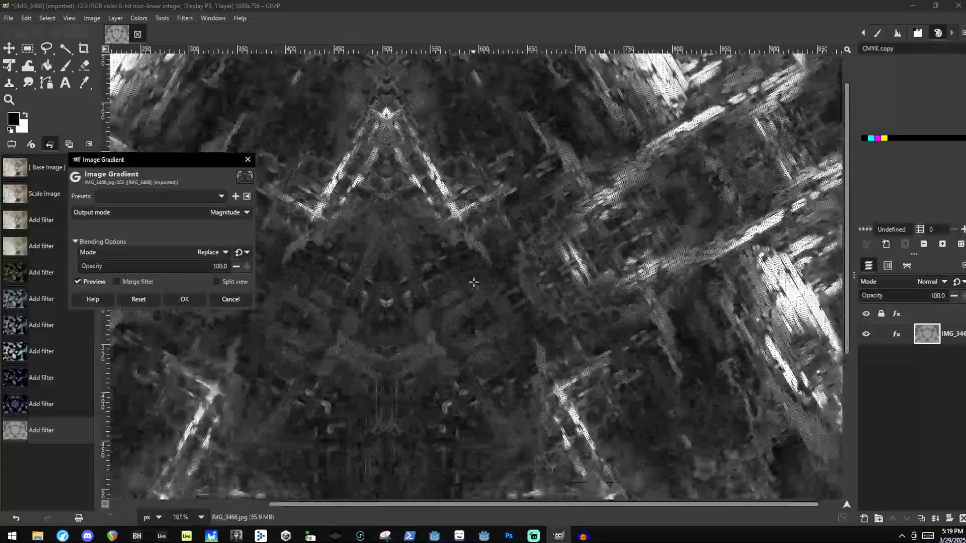
scroll(381, 332, up, 4)
scroll(292, 286, up, 2)
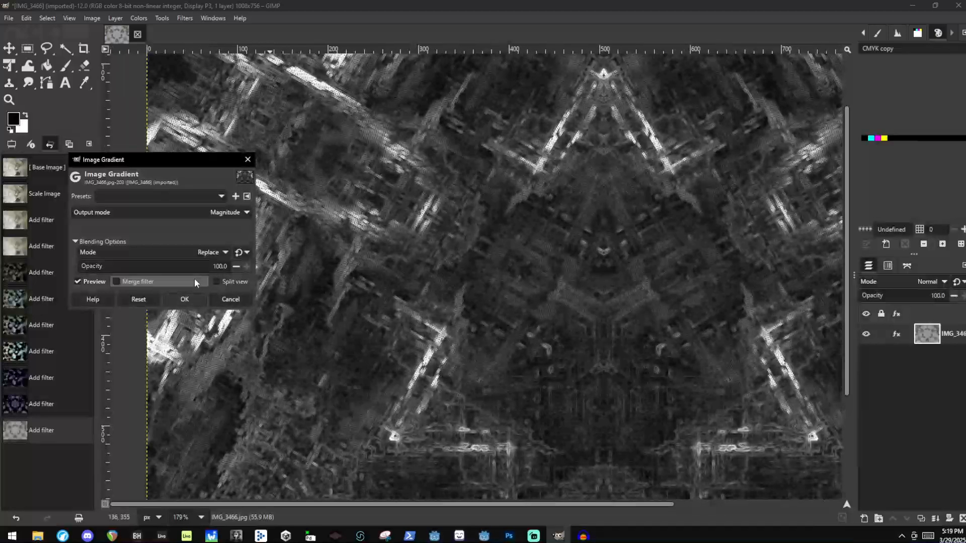
drag(227, 266, 98, 267)
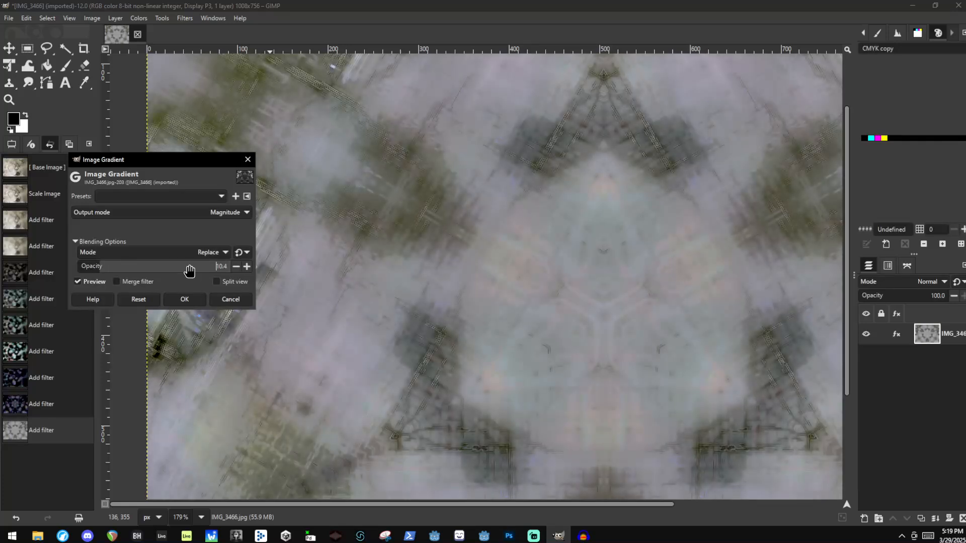
click(229, 303)
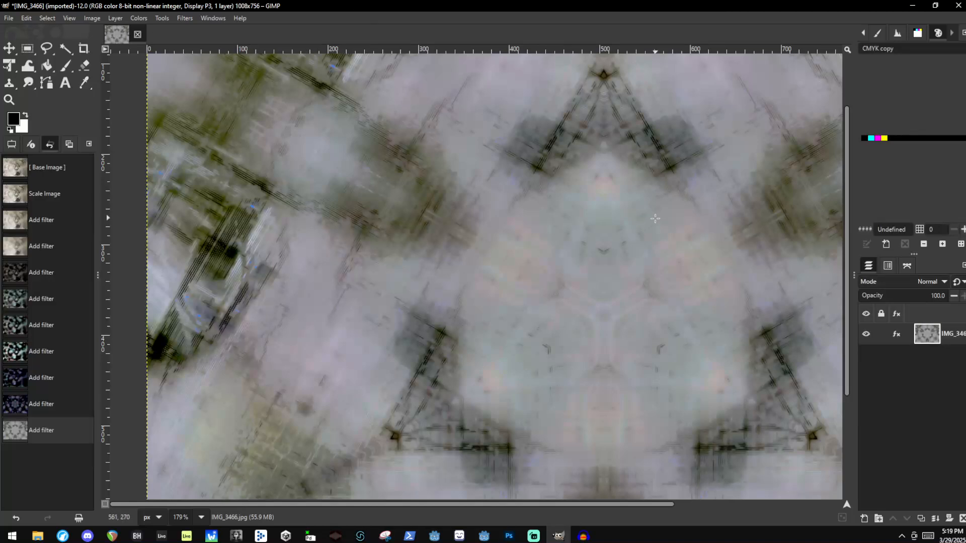
key(ctrl+z)
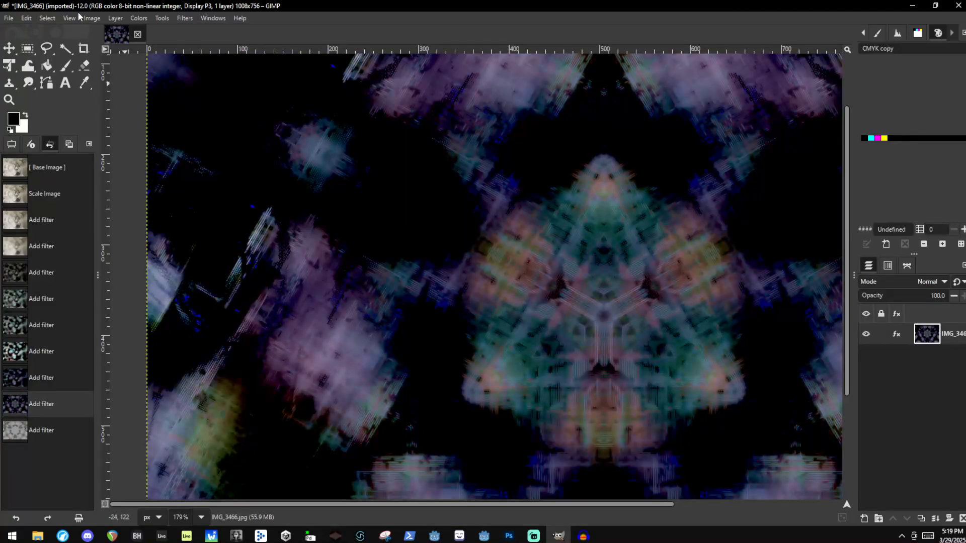
Apply the Sobel edge filter with Horizontal, Vertical and Keep Sign enabled, in Replace mode at about 57 opacity
click(185, 17)
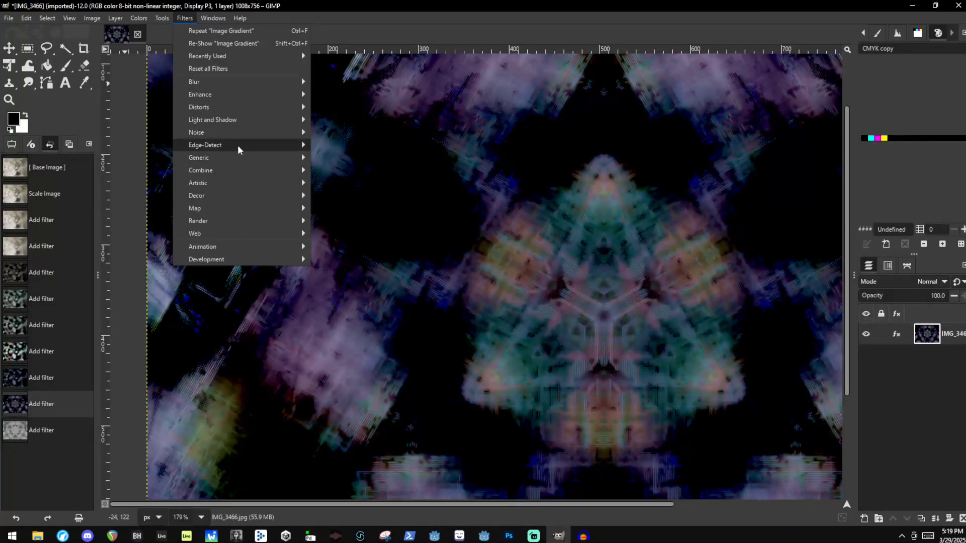
mouse_move(239, 150)
click(352, 196)
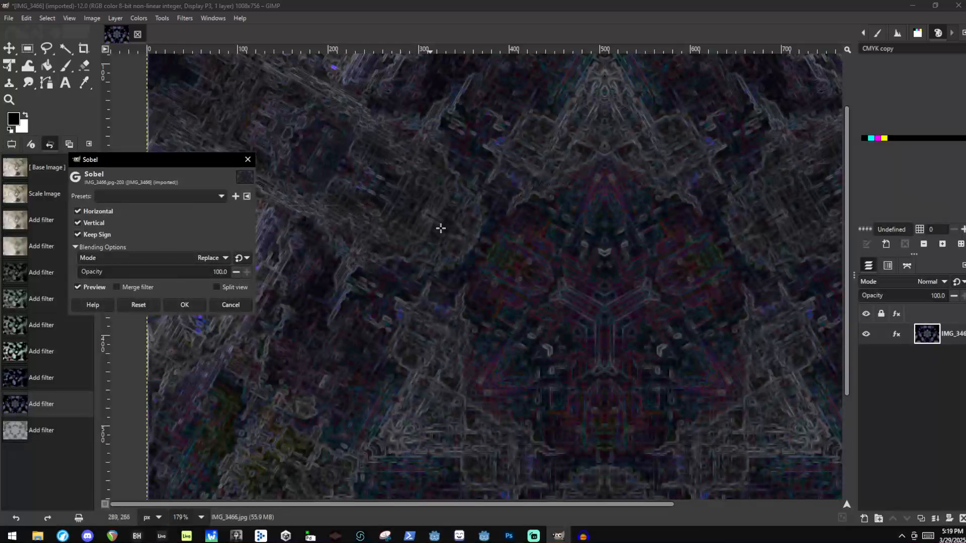
drag(165, 272, 162, 292)
scroll(552, 256, up, 1)
scroll(551, 248, up, 10)
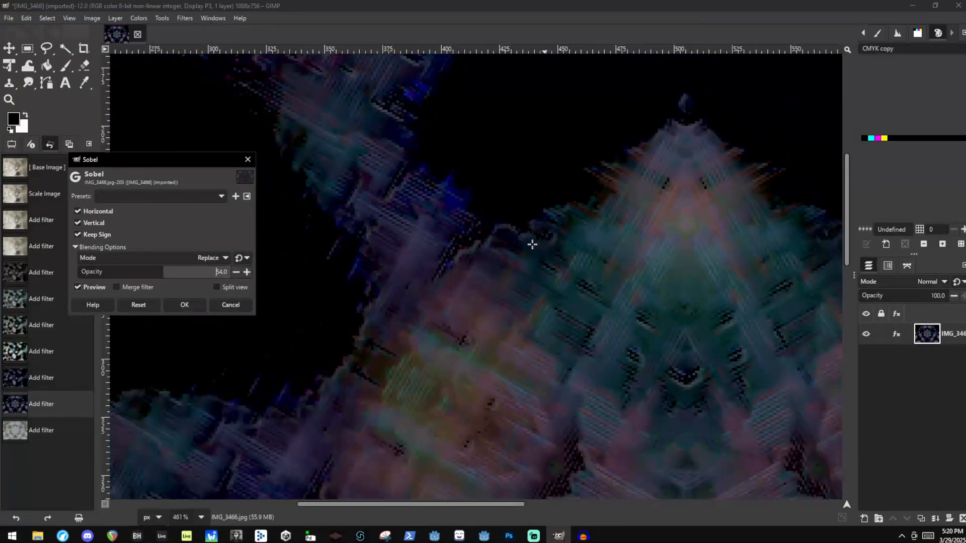
scroll(532, 245, down, 14)
drag(166, 273, 438, 280)
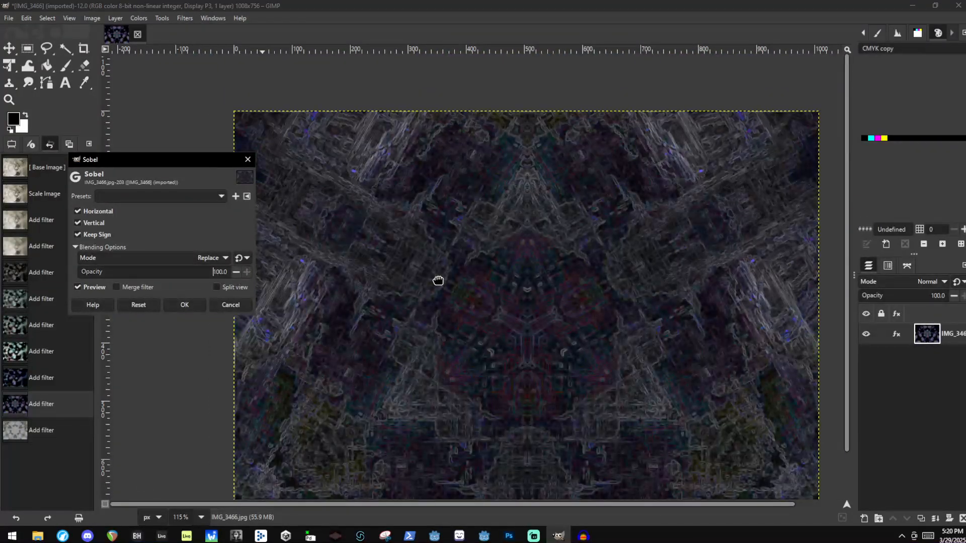
drag(287, 285, 159, 313)
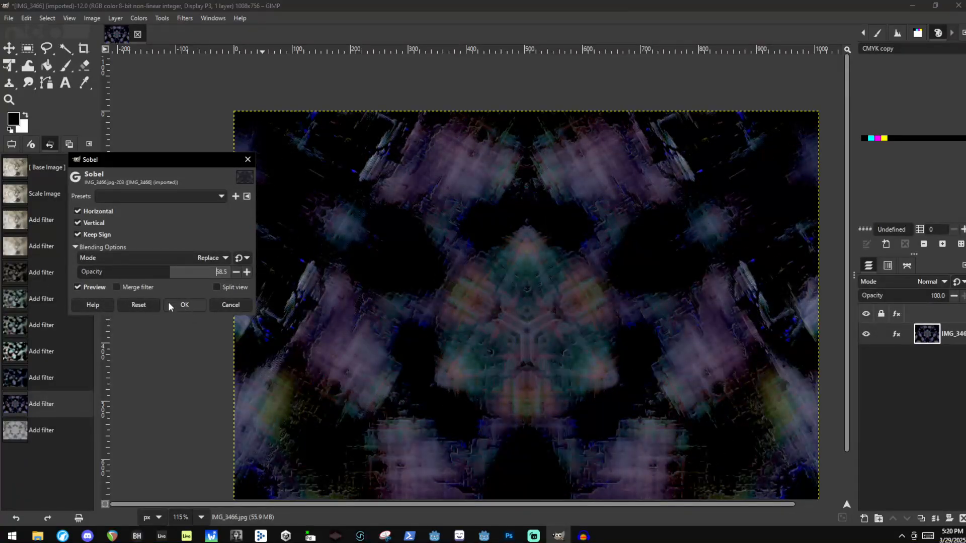
scroll(386, 166, up, 7)
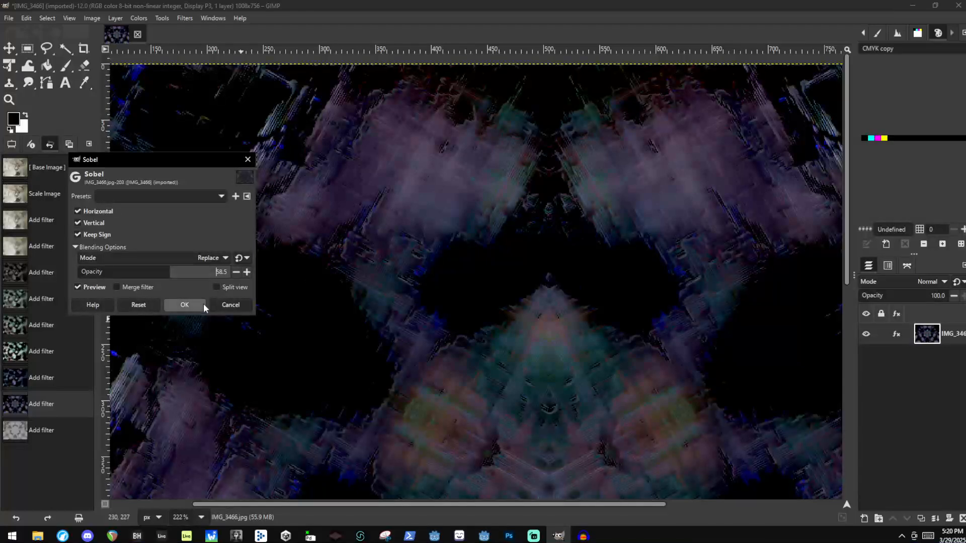
drag(157, 277, 197, 281)
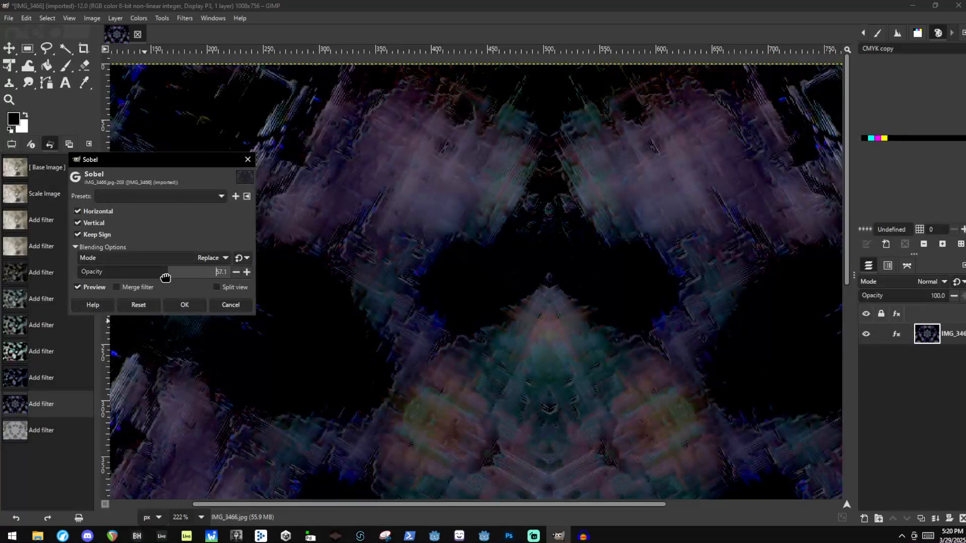
click(185, 305)
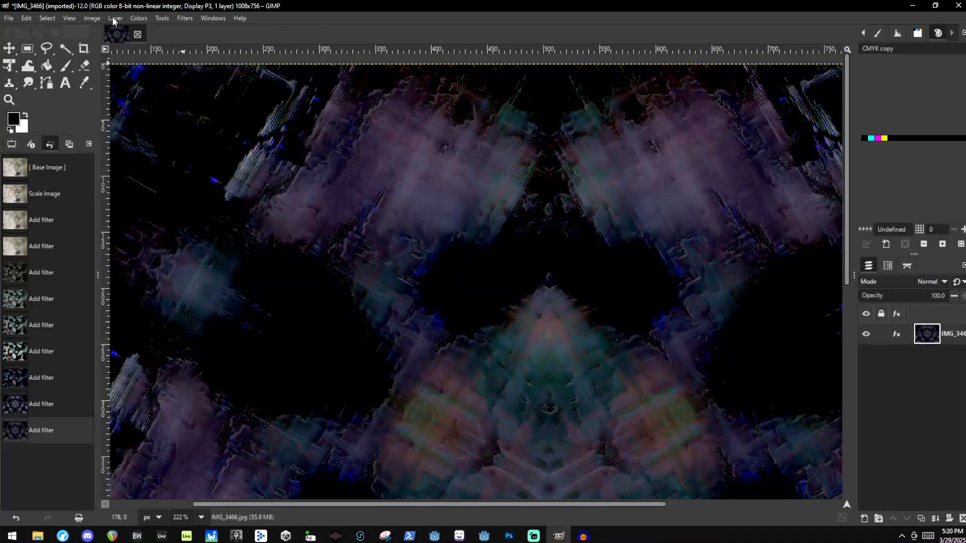
Apply Brightness-Contrast to the Sobel-filtered image with Brightness 4 and Contrast 7
click(92, 19)
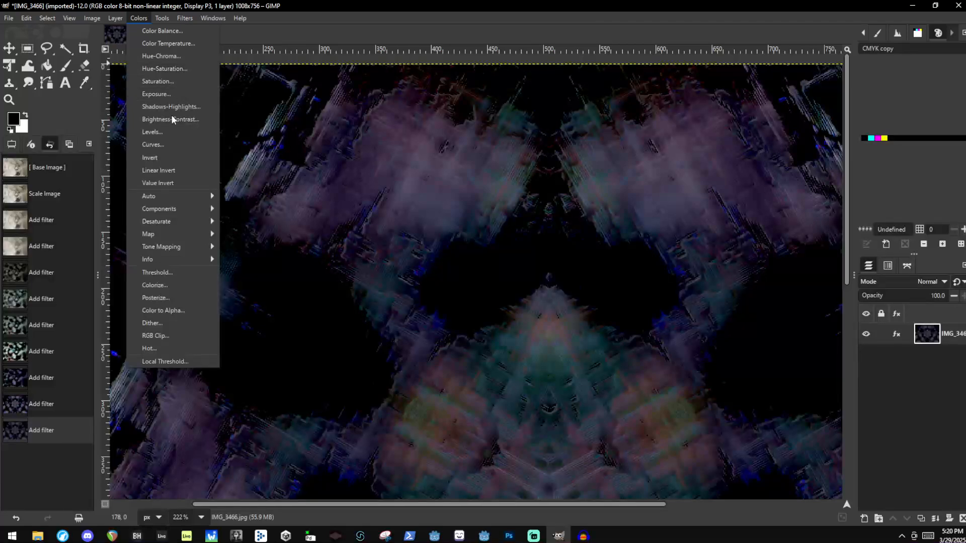
click(171, 119)
drag(709, 187, 723, 171)
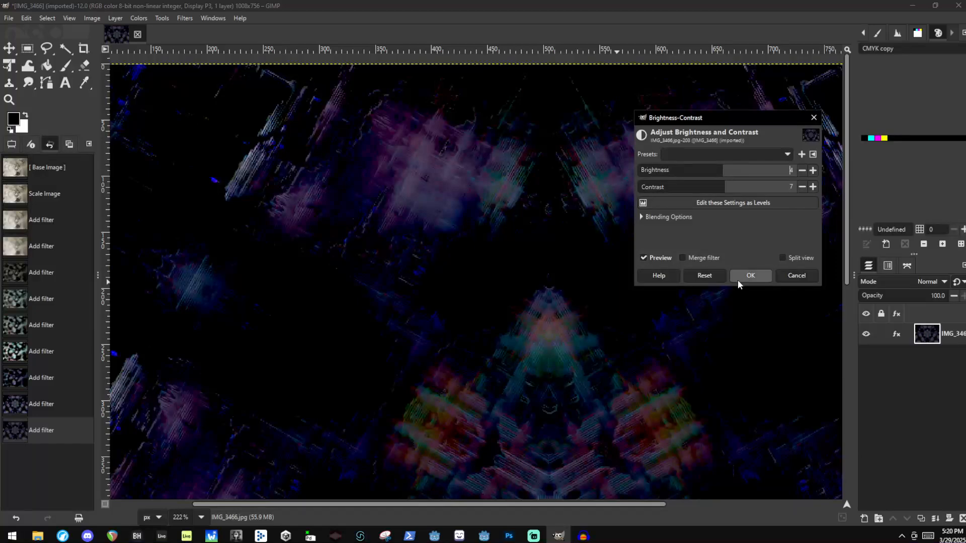
click(738, 280)
scroll(515, 222, down, 5)
scroll(617, 391, up, 8)
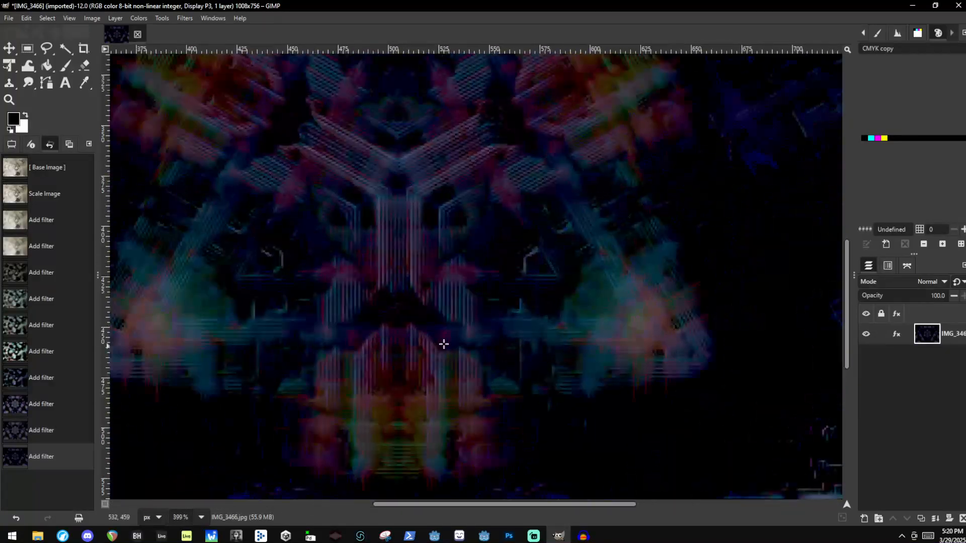
scroll(443, 344, down, 5)
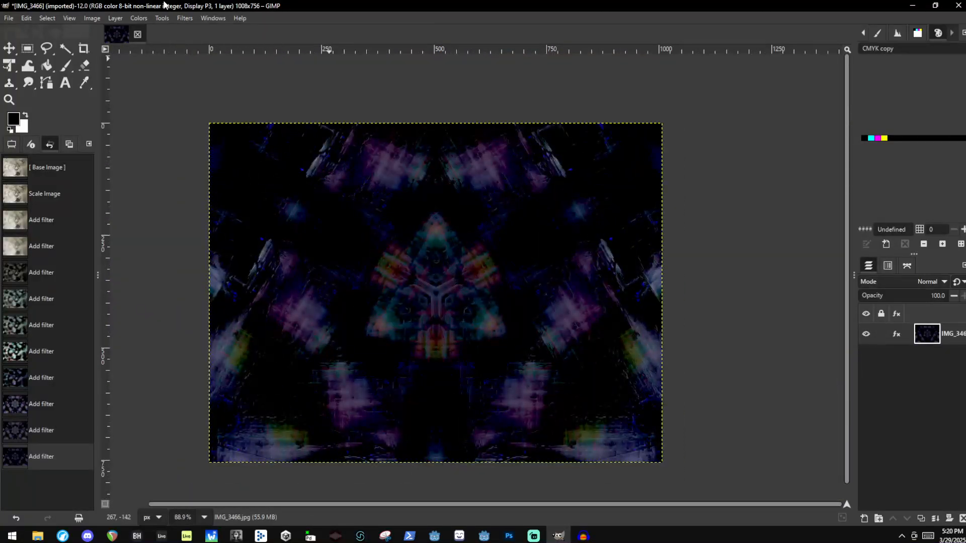
click(184, 18)
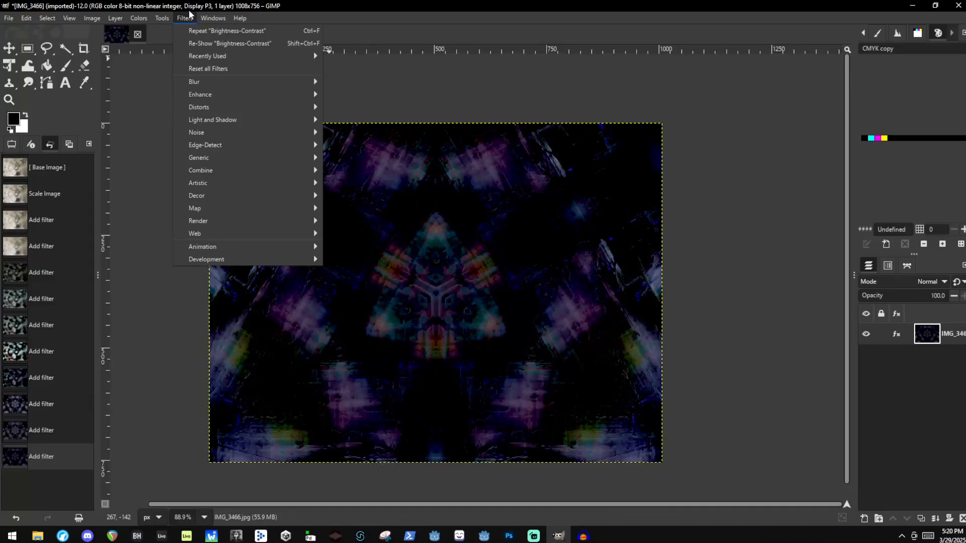
click(189, 12)
scroll(394, 229, up, 3)
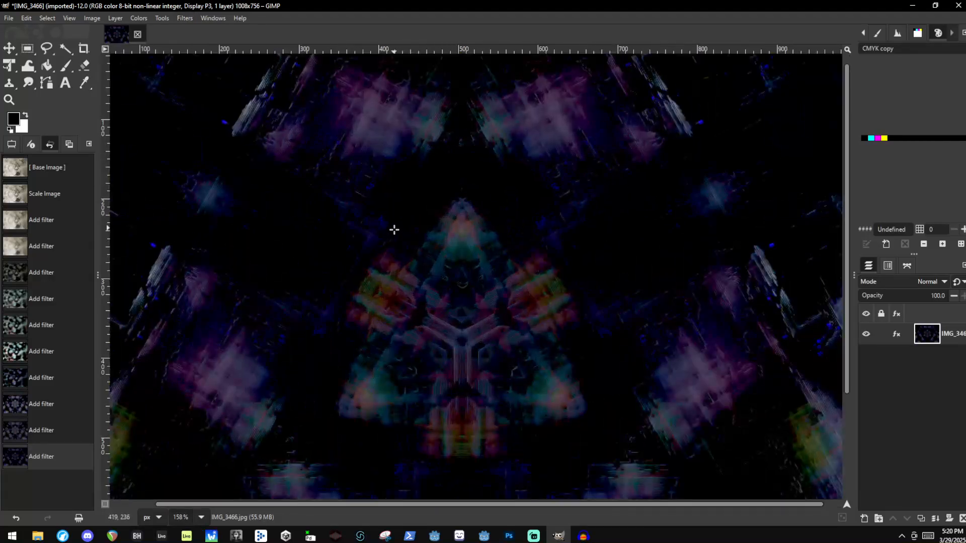
scroll(394, 230, up, 3)
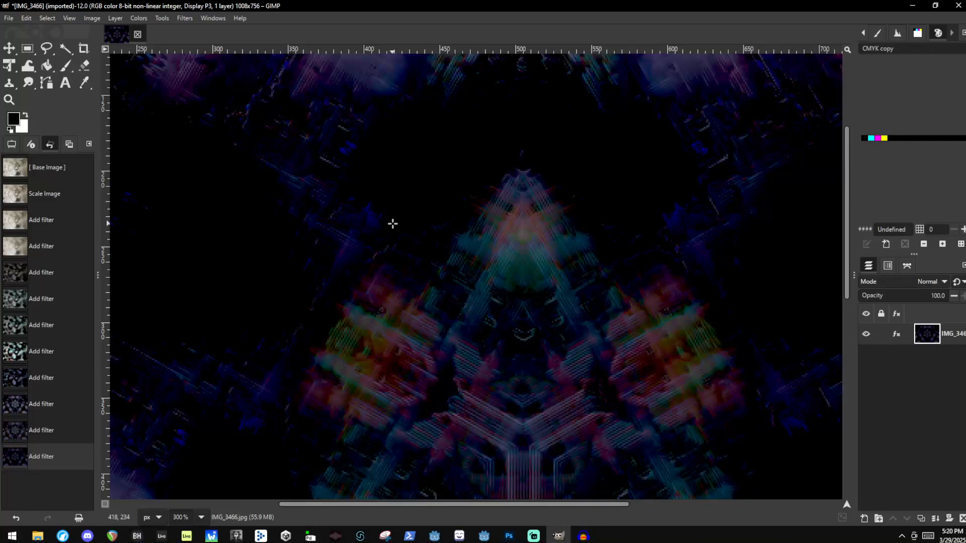
Scale the whole image to 200 percent in width and height with Interpolation set to None
click(92, 18)
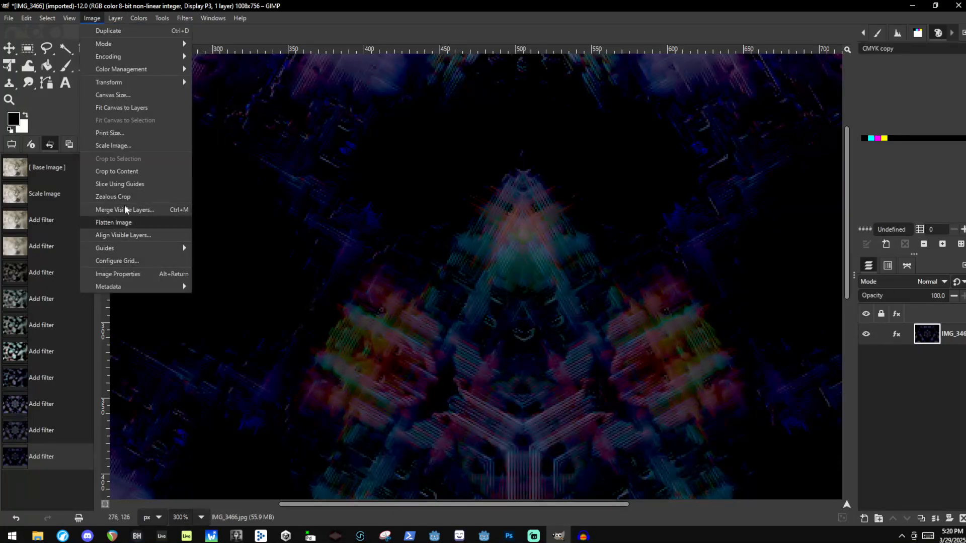
click(103, 146)
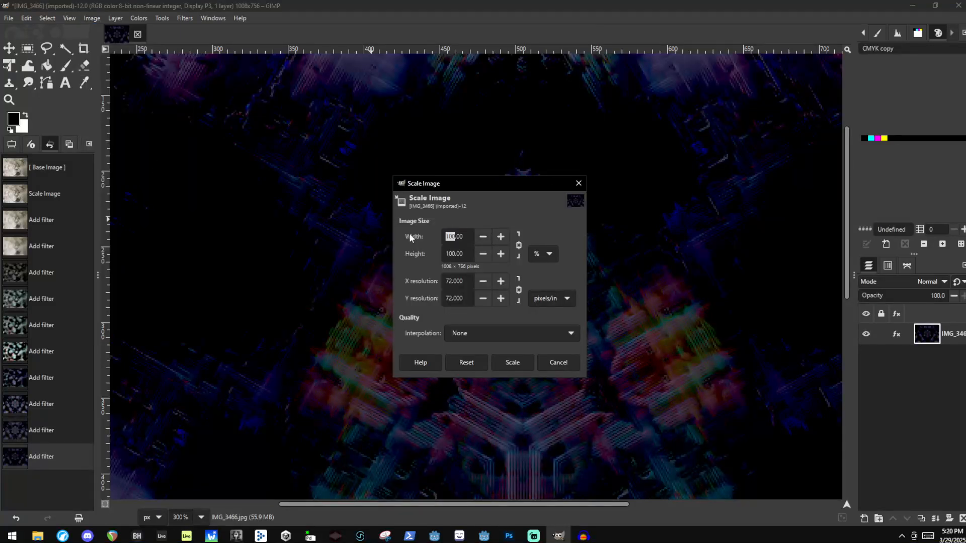
text(200)
click(511, 363)
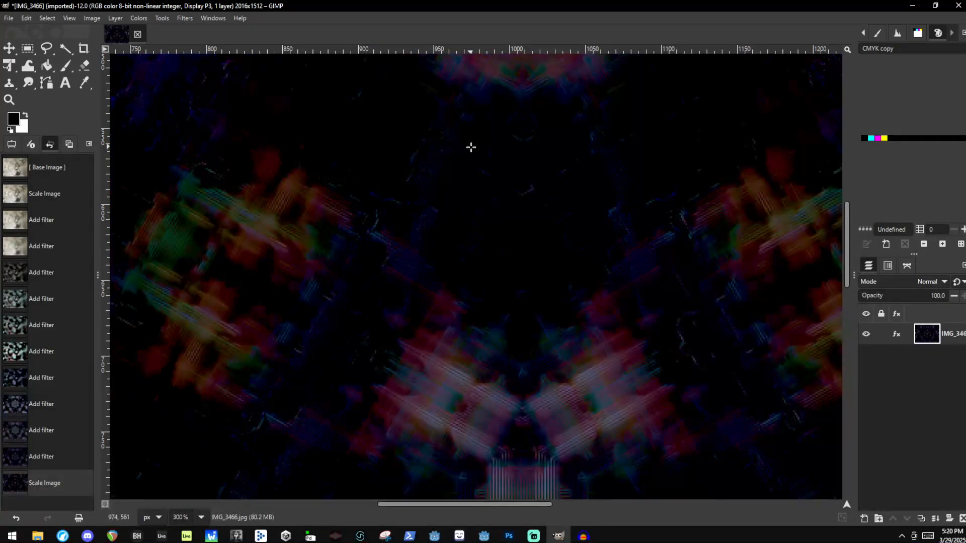
scroll(478, 173, down, 10)
scroll(460, 340, down, 2)
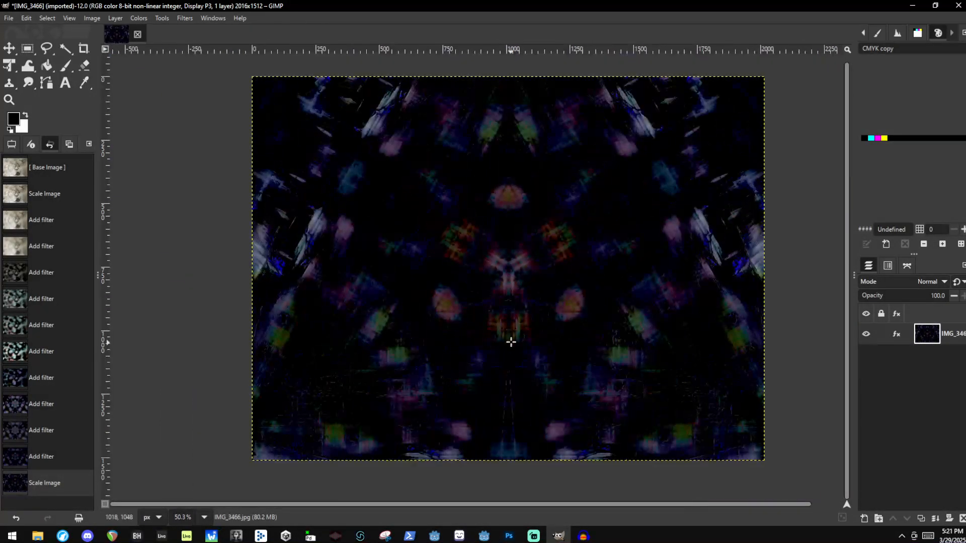
scroll(534, 228, up, 5)
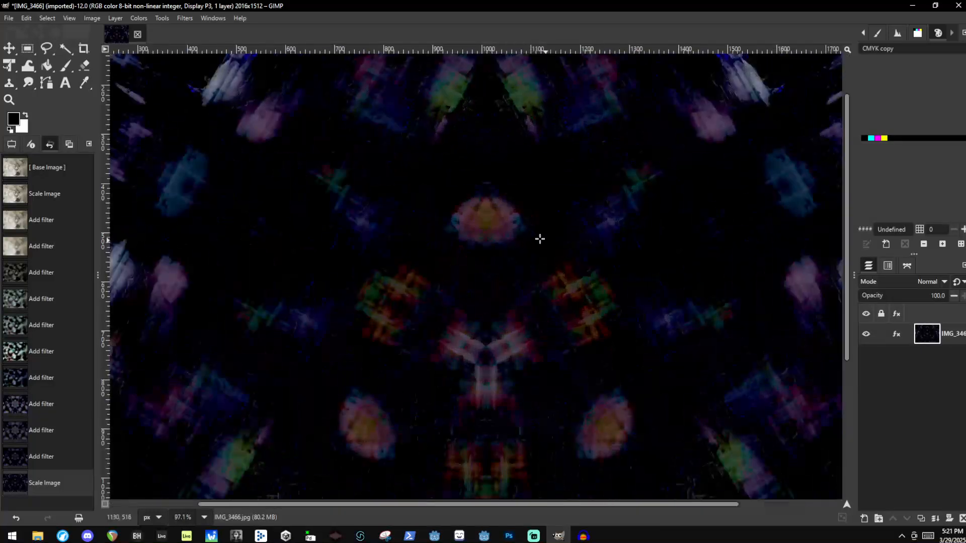
scroll(521, 236, down, 3)
scroll(528, 242, down, 1)
Undo and redo the image scaling, and examine the enlarged kaleidoscope pattern up close and as a whole
key(ctrl+z)
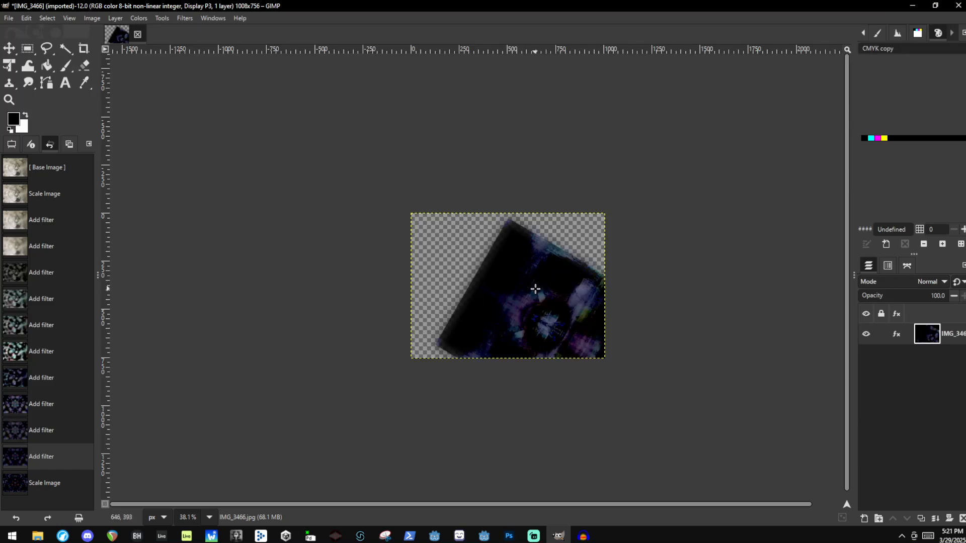
key(ctrl+y)
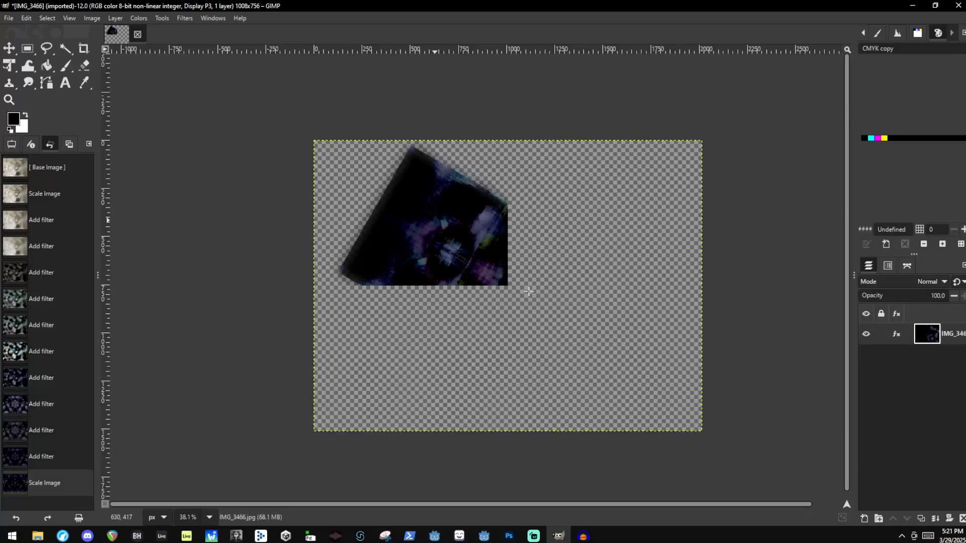
scroll(529, 295, up, 7)
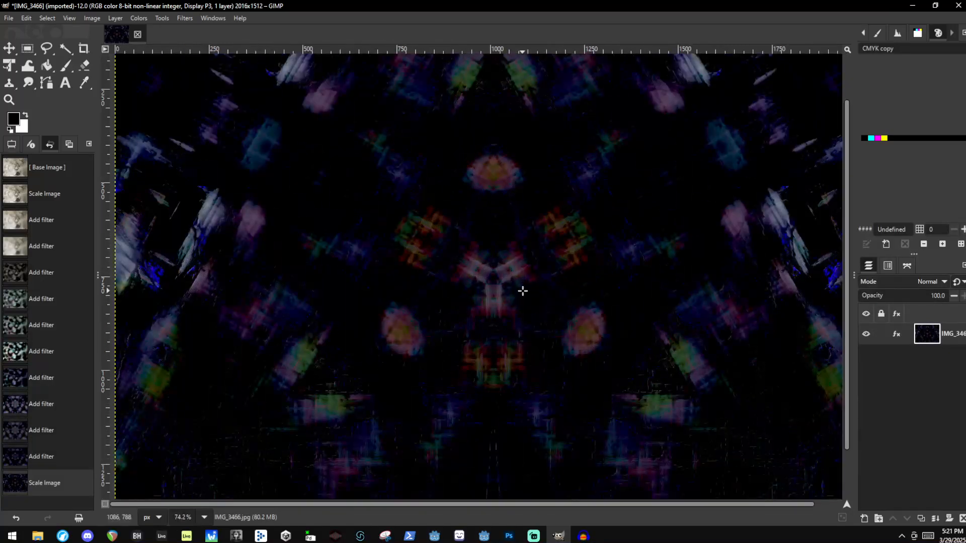
scroll(522, 289, down, 3)
scroll(513, 261, down, 3)
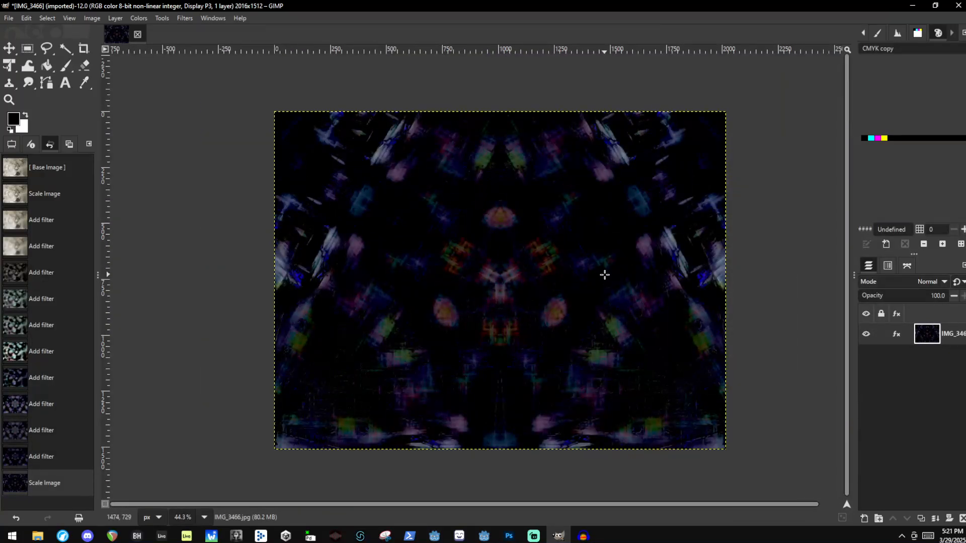
scroll(418, 215, up, 10)
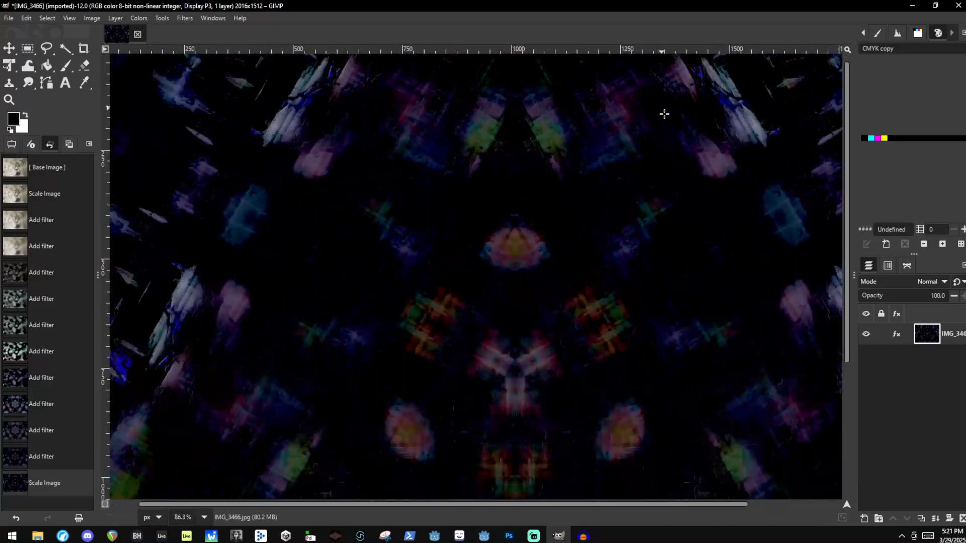
scroll(578, 232, down, 8)
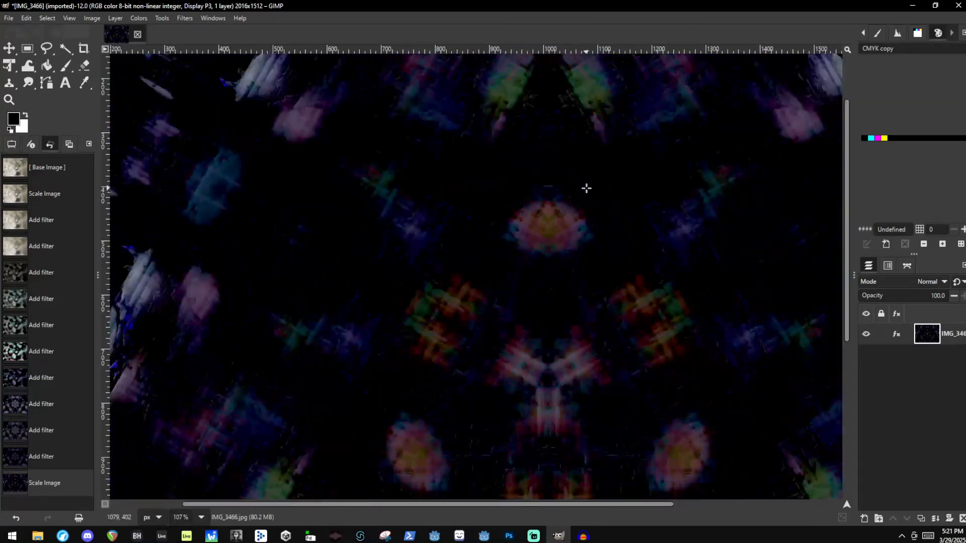
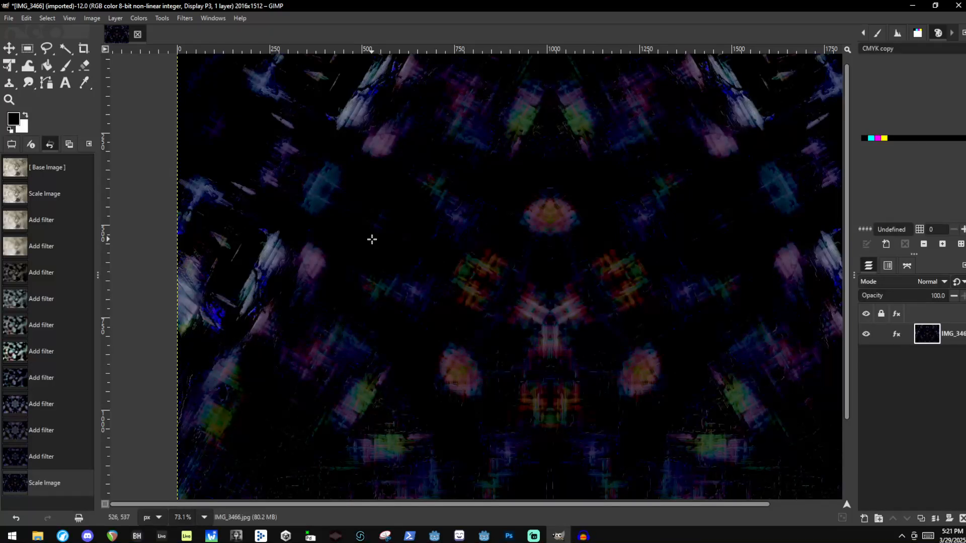
Start a Sharpen (Unsharp Mask) filter on the scaled image with Preview on and Merge filter turned off
click(184, 18)
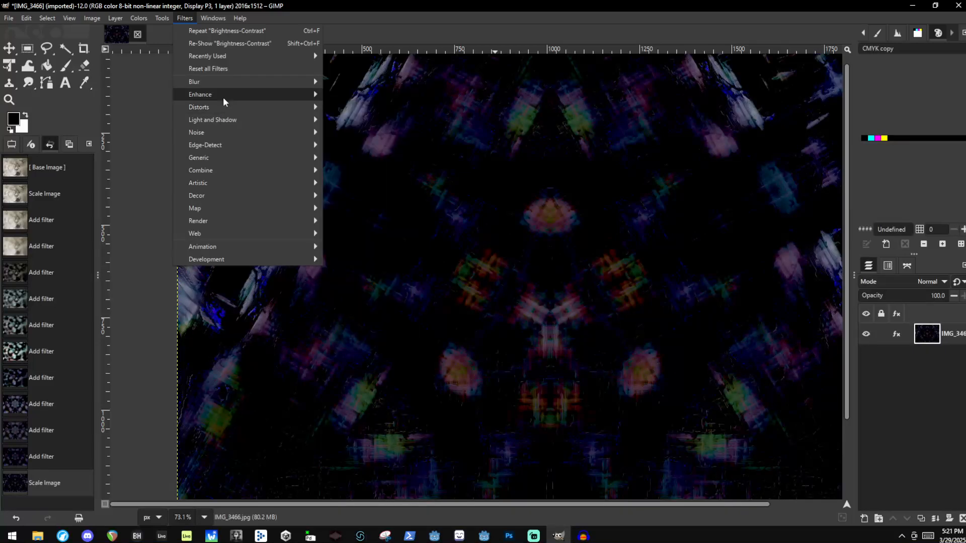
mouse_move(224, 98)
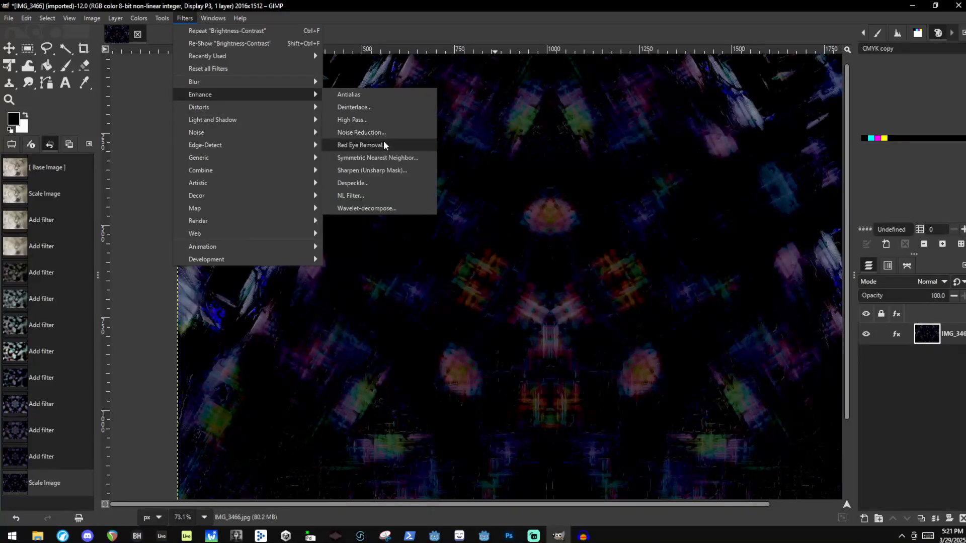
click(379, 171)
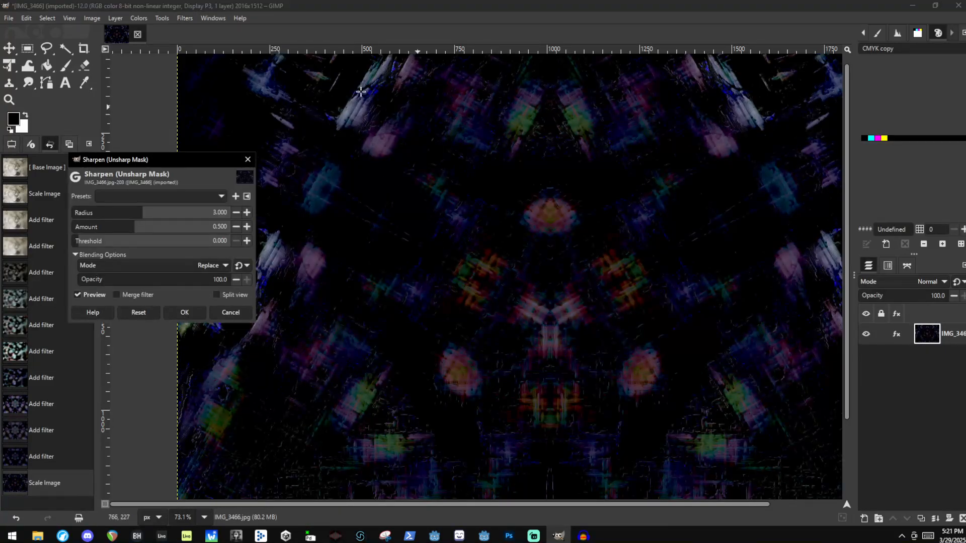
drag(124, 161, 168, 122)
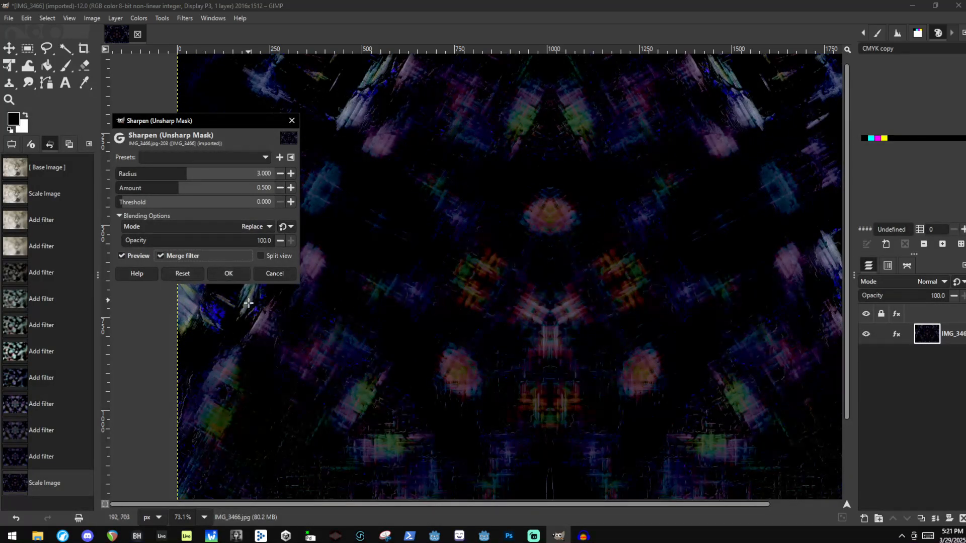
scroll(352, 412, up, 1)
scroll(380, 339, down, 3)
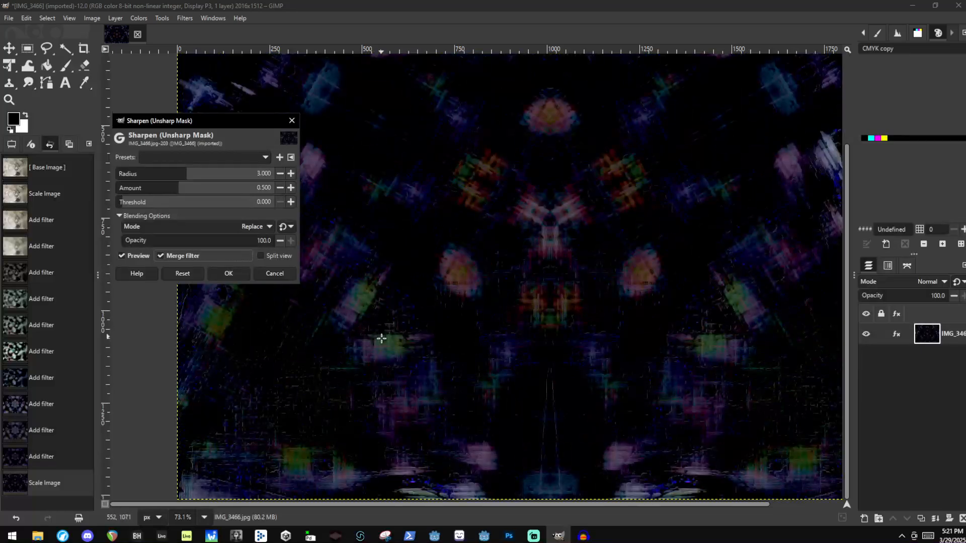
scroll(360, 396, up, 8)
scroll(343, 436, up, 10)
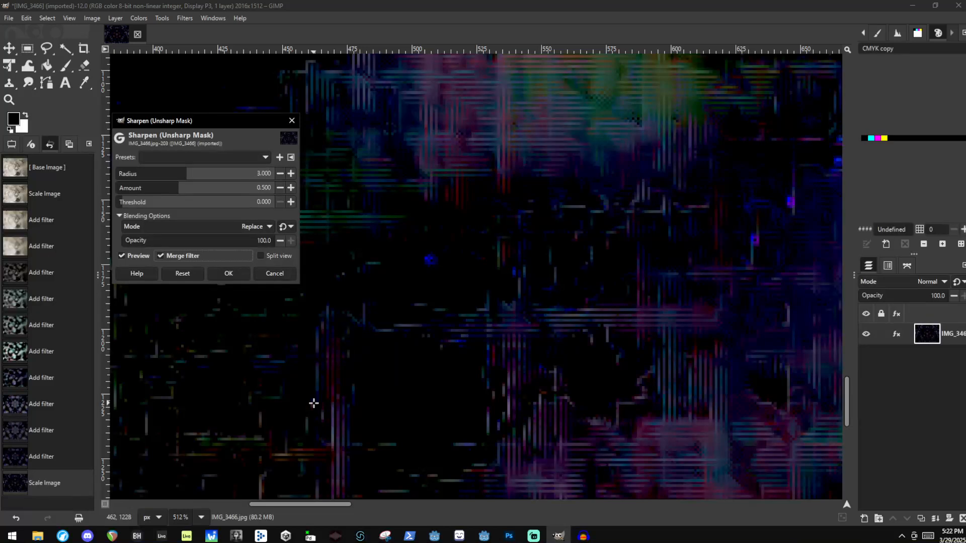
click(165, 256)
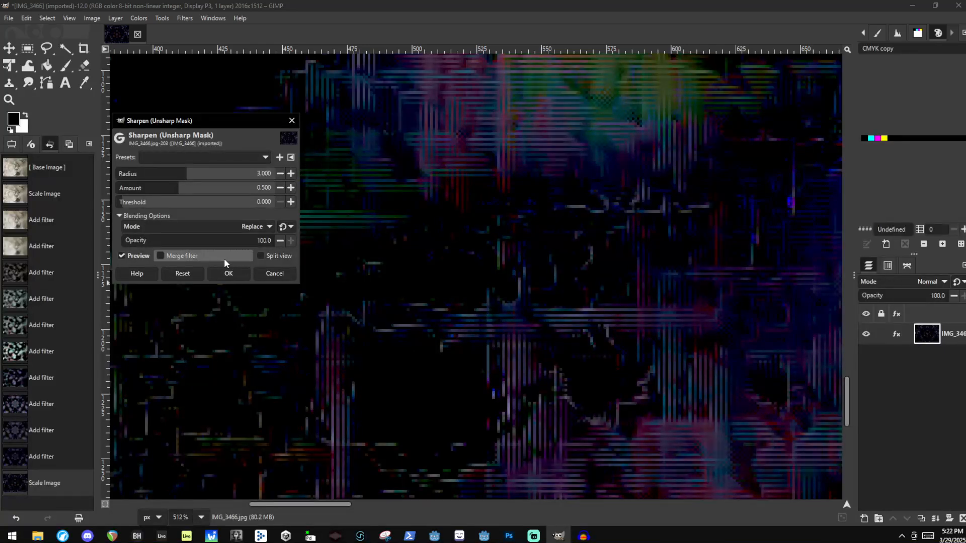
Try sharpening the kaleidoscope pattern with an Amount of about 6.98 and a Radius of about 0.3
scroll(436, 272, up, 10)
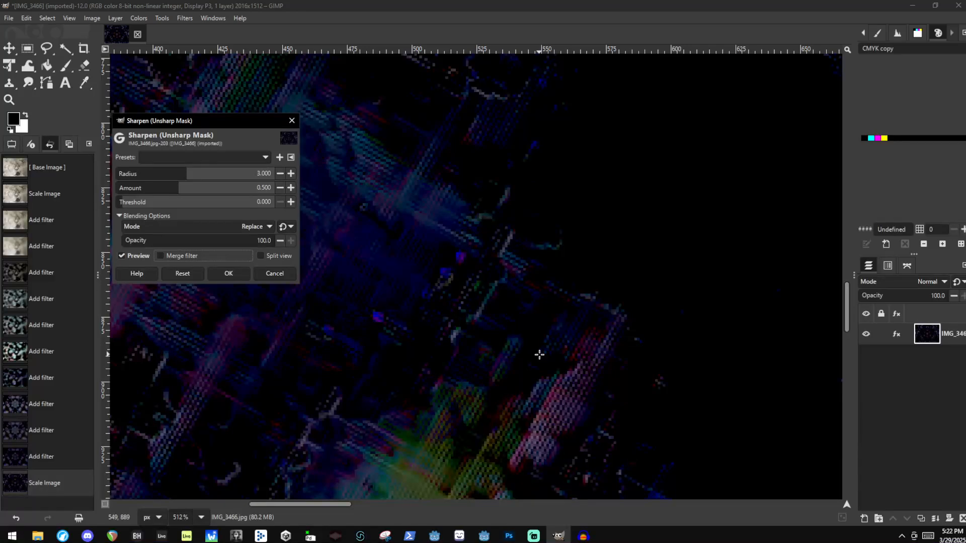
scroll(571, 345, down, 5)
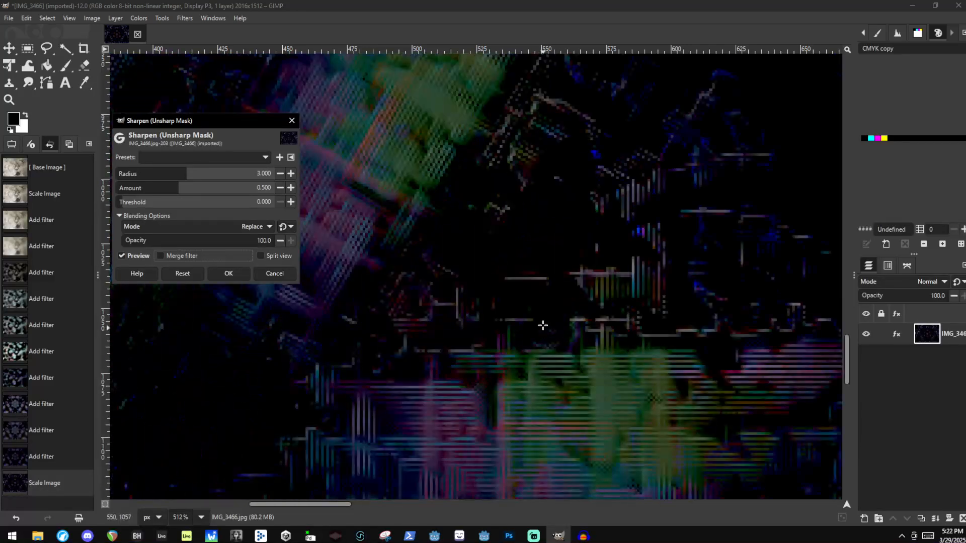
scroll(536, 332, up, 3)
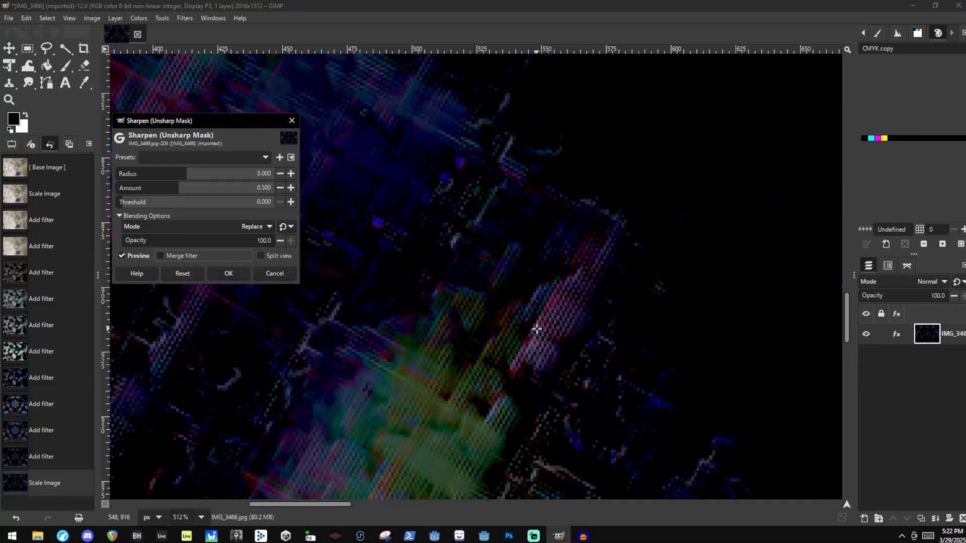
scroll(557, 303, up, 2)
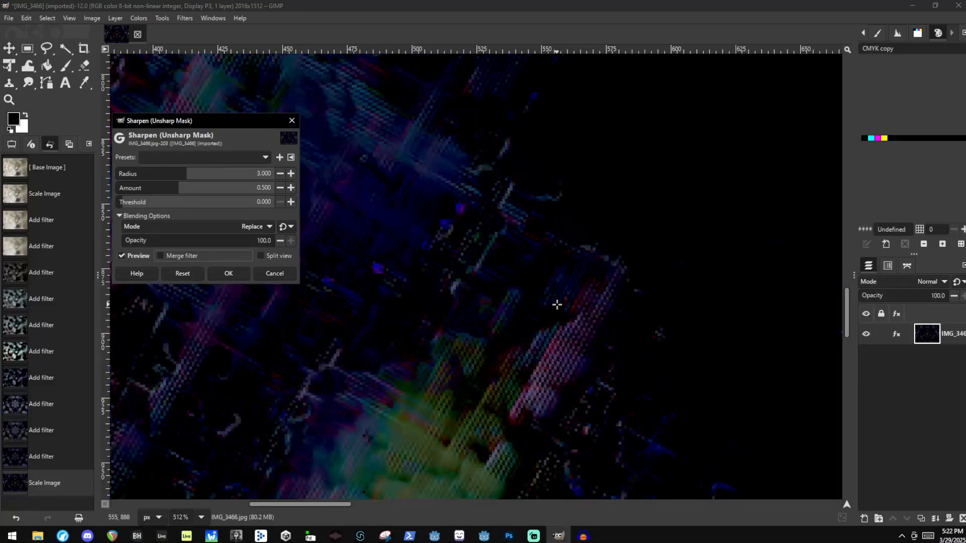
scroll(593, 363, down, 3)
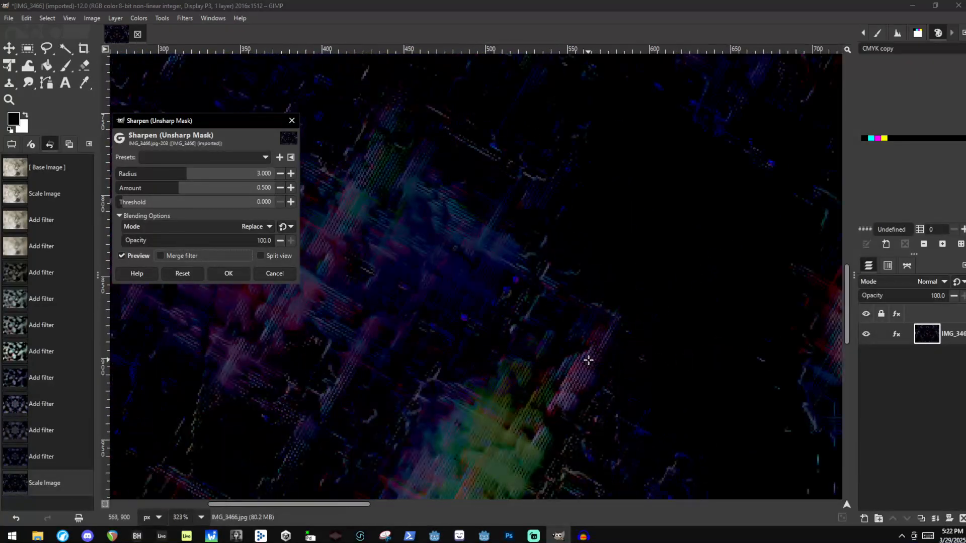
scroll(432, 255, down, 3)
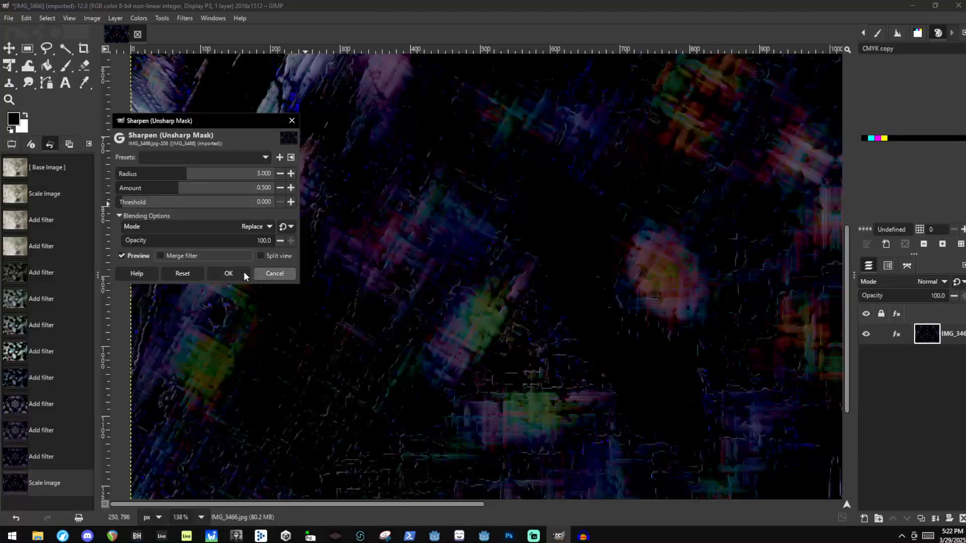
drag(161, 191, 267, 194)
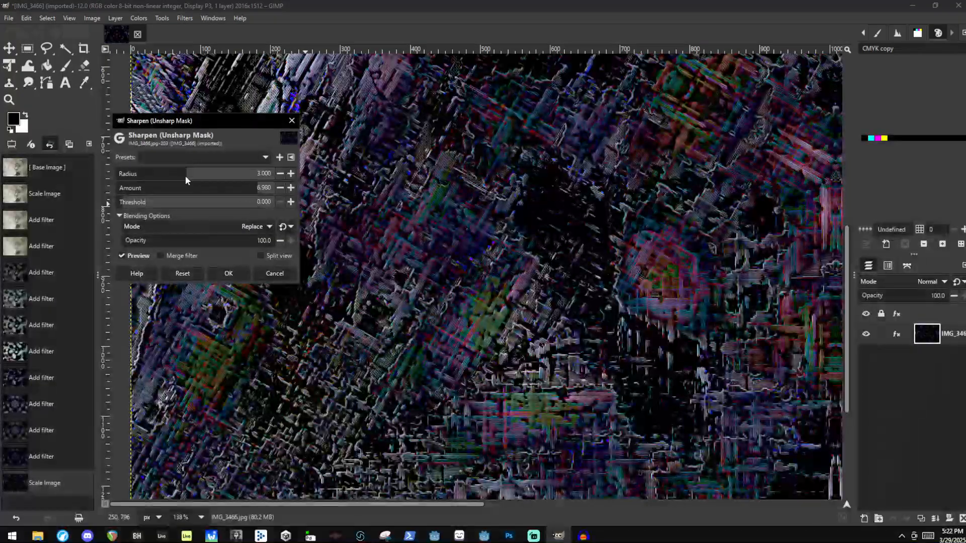
drag(175, 171, 150, 187)
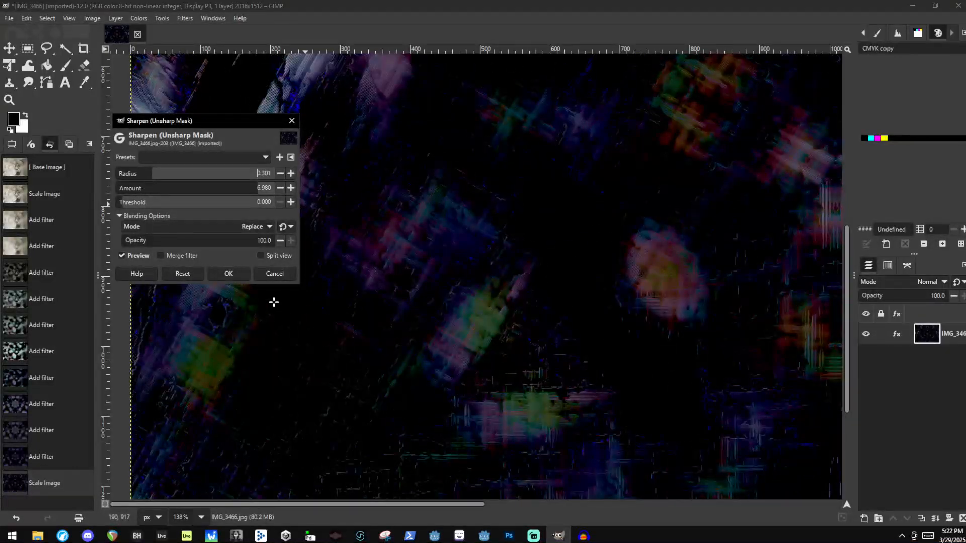
Set the sharpening Radius to about 0.5 and the Amount to about 3.16, with Threshold at 0
scroll(305, 326, up, 6)
scroll(361, 345, down, 15)
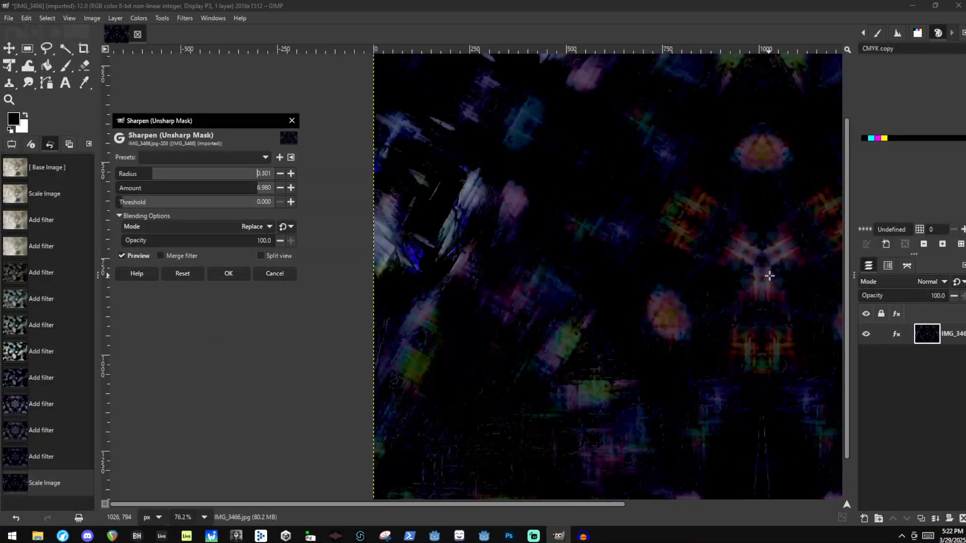
scroll(649, 194, up, 9)
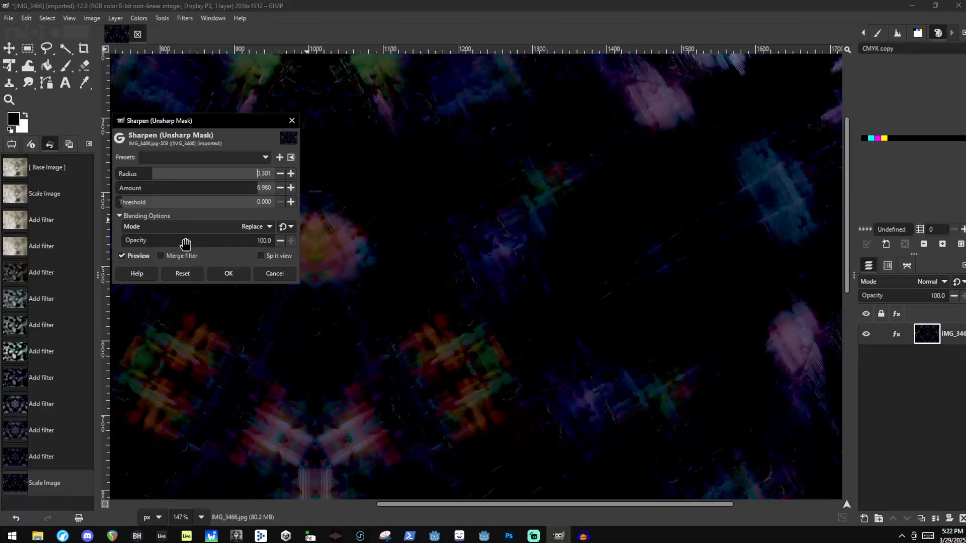
drag(153, 203, 60, 196)
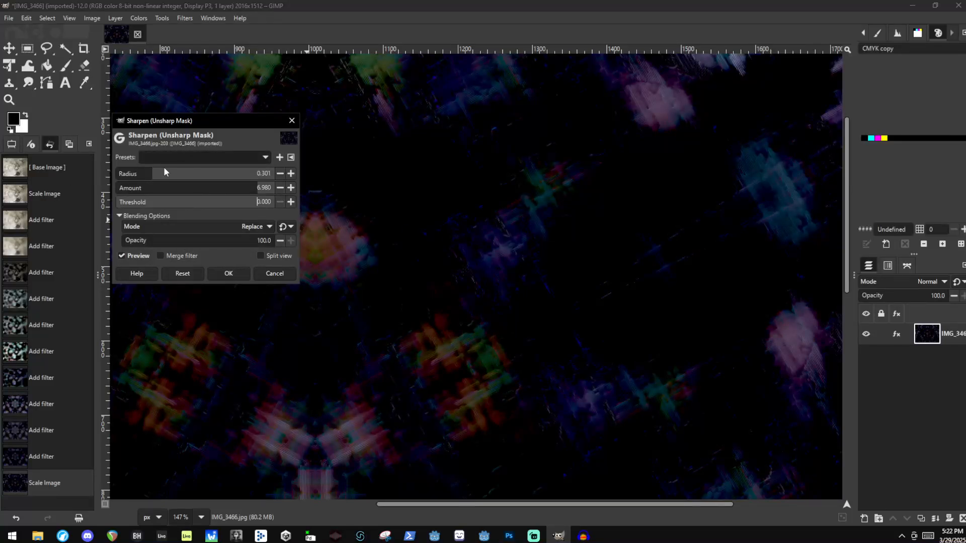
drag(162, 172, 250, 190)
mouse_move(145, 178)
mouse_down()
mouse_move(161, 178)
mouse_move(151, 179)
mouse_up()
drag(240, 190, 223, 202)
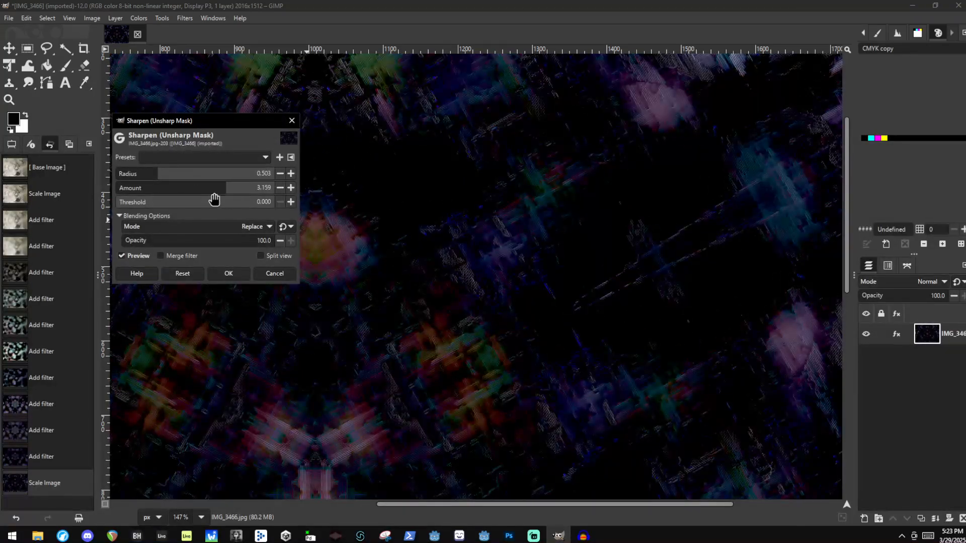
Apply Sharpen (Unsharp Mask) with a radius of 2.729 and an amount of 0.529, checking the detail in the preview
drag(178, 176, 182, 175)
drag(229, 194, 176, 195)
scroll(519, 212, down, 5)
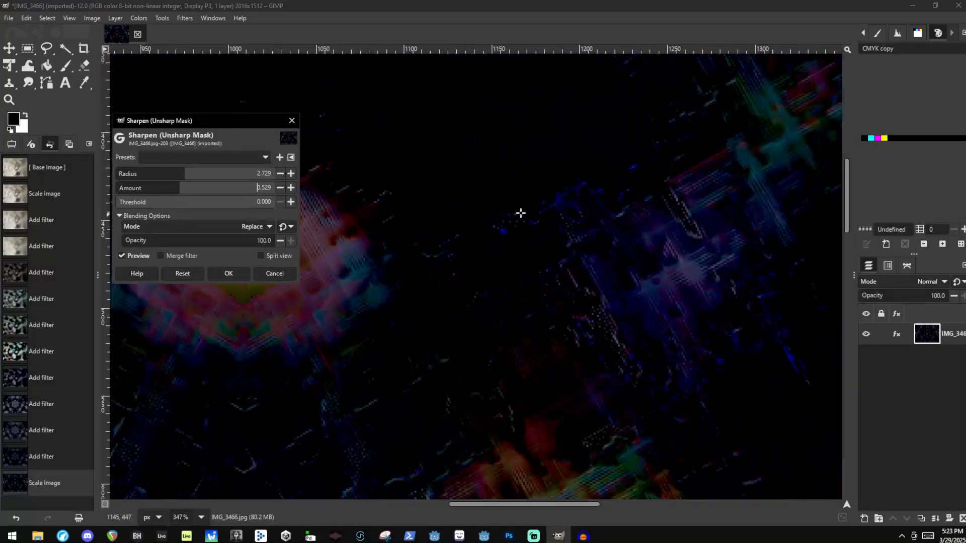
scroll(450, 305, up, 4)
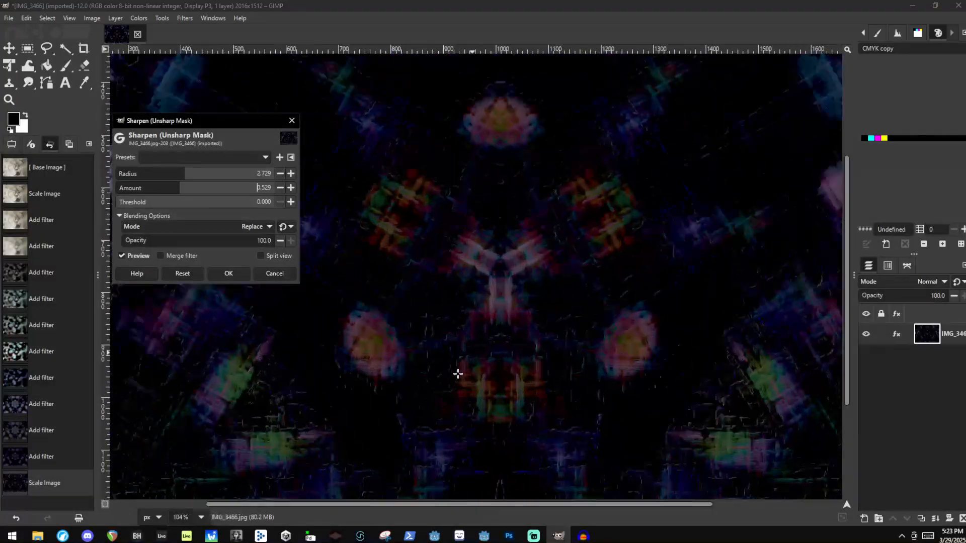
scroll(440, 364, down, 4)
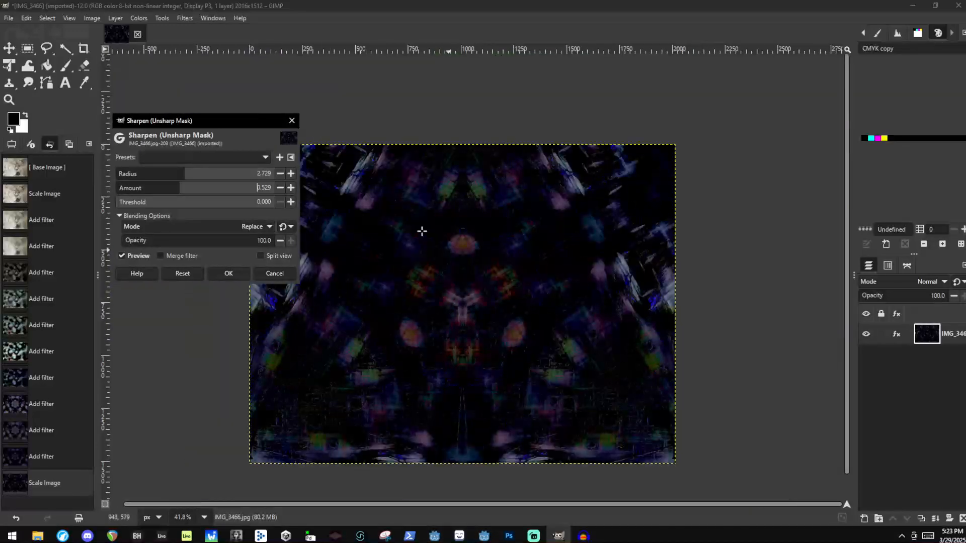
click(214, 274)
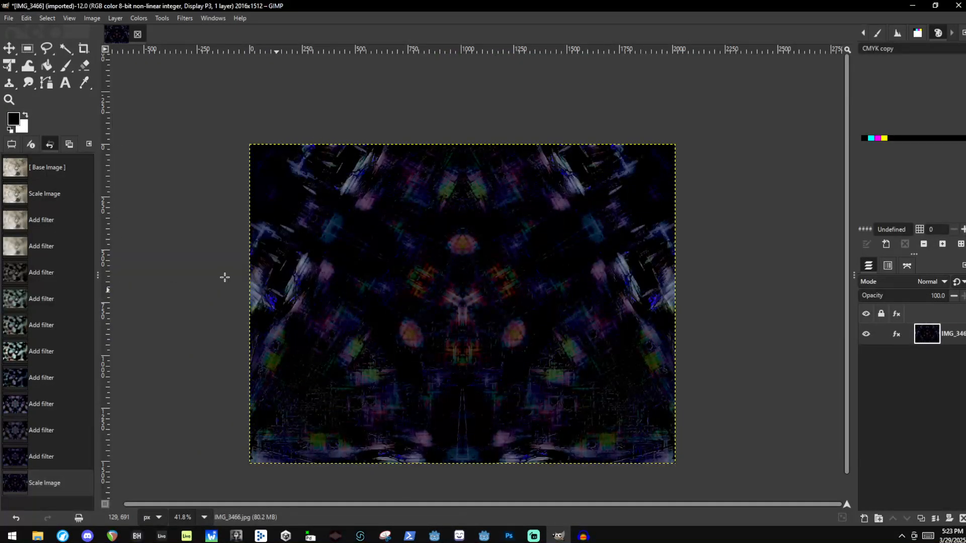
Adjust the sharpened image with Brightness-Contrast, setting brightness to 23 and contrast to 20, and apply it
scroll(483, 306, up, 8)
scroll(401, 297, up, 3)
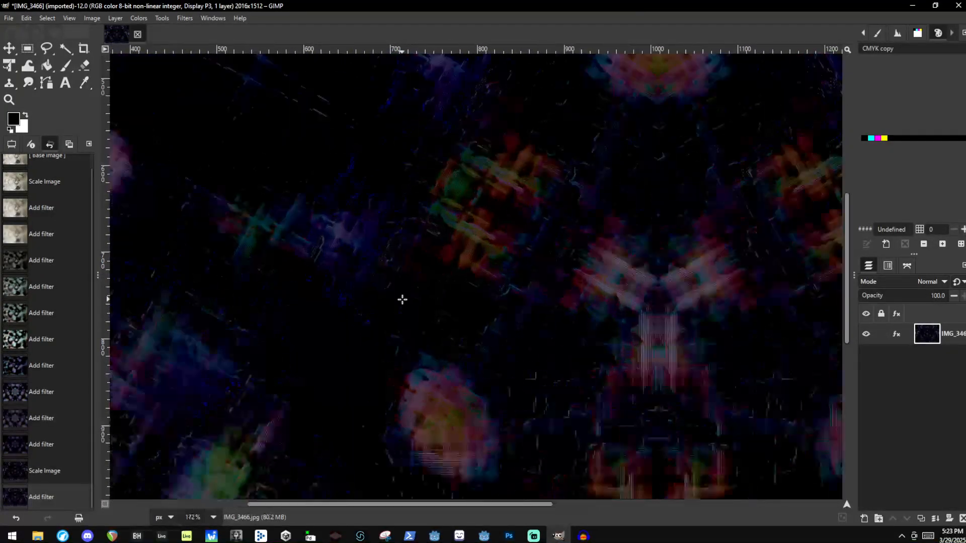
scroll(382, 285, down, 5)
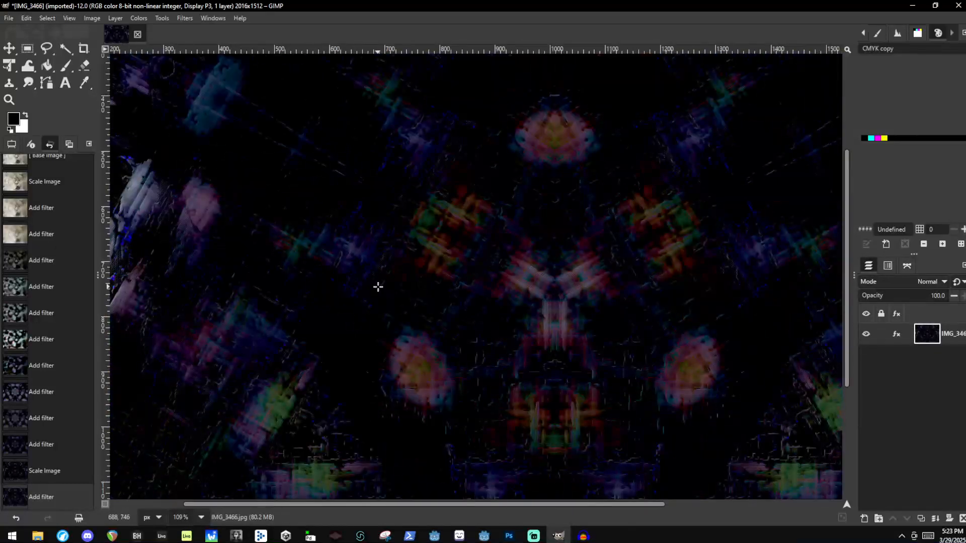
scroll(458, 176, down, 7)
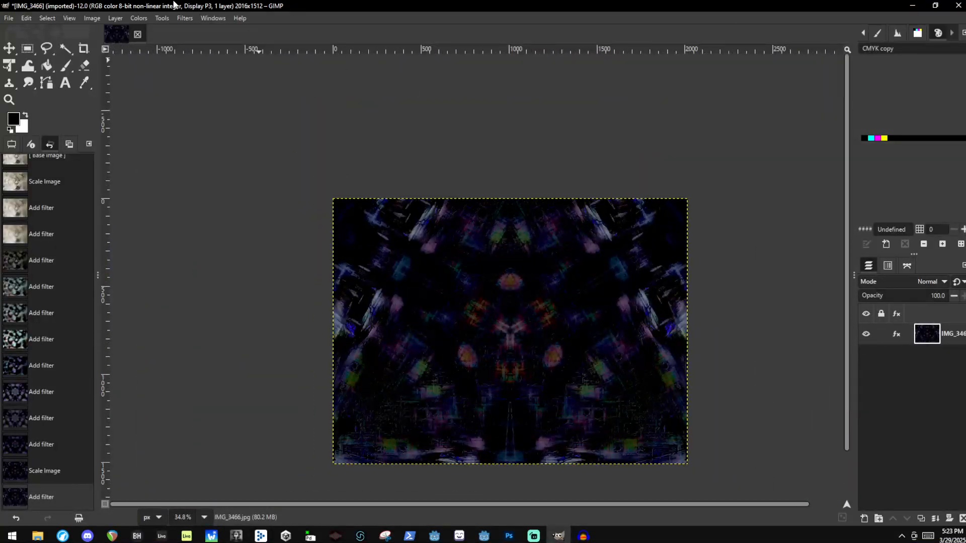
click(116, 18)
mouse_move(139, 18)
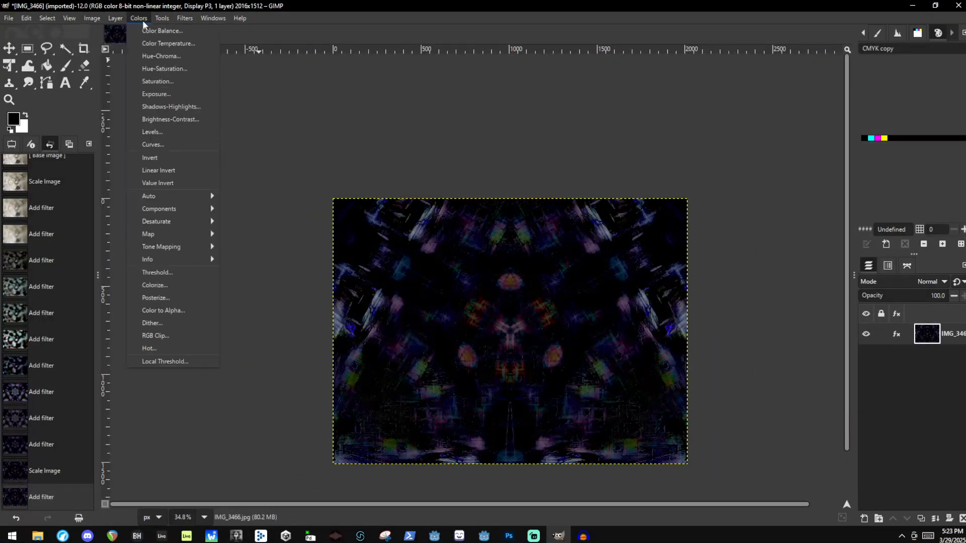
click(171, 120)
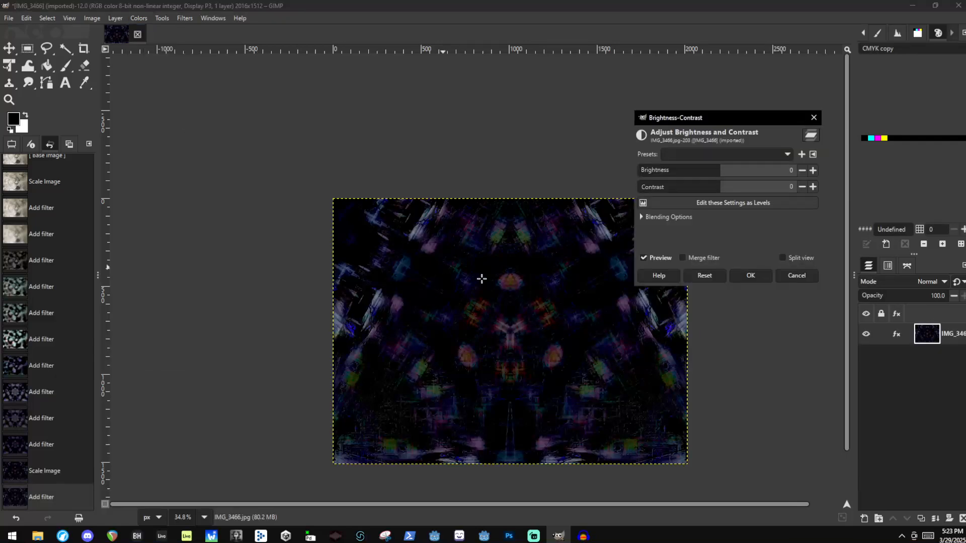
scroll(393, 369, up, 3)
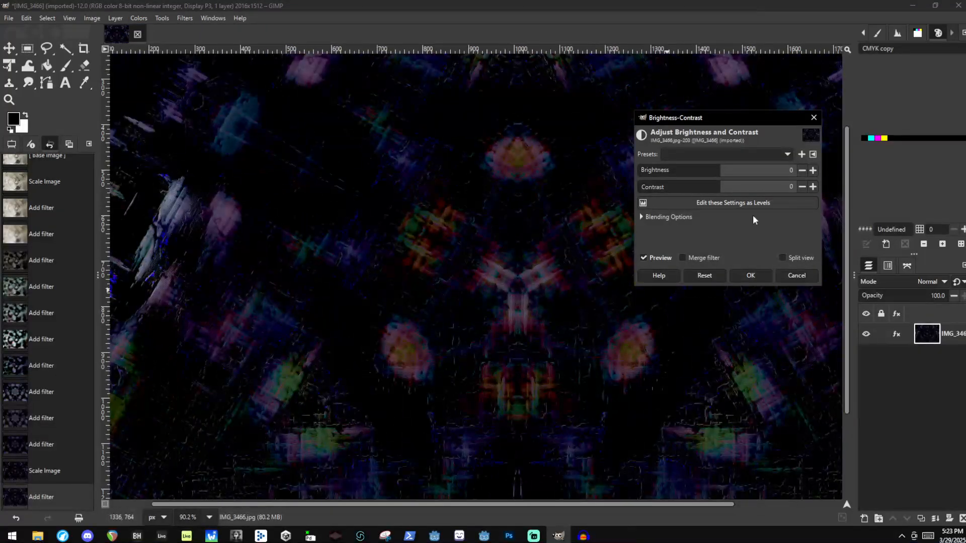
mouse_move(710, 194)
mouse_down()
mouse_move(721, 193)
mouse_move(717, 169)
mouse_move(735, 168)
mouse_move(723, 173)
mouse_move(726, 187)
mouse_up()
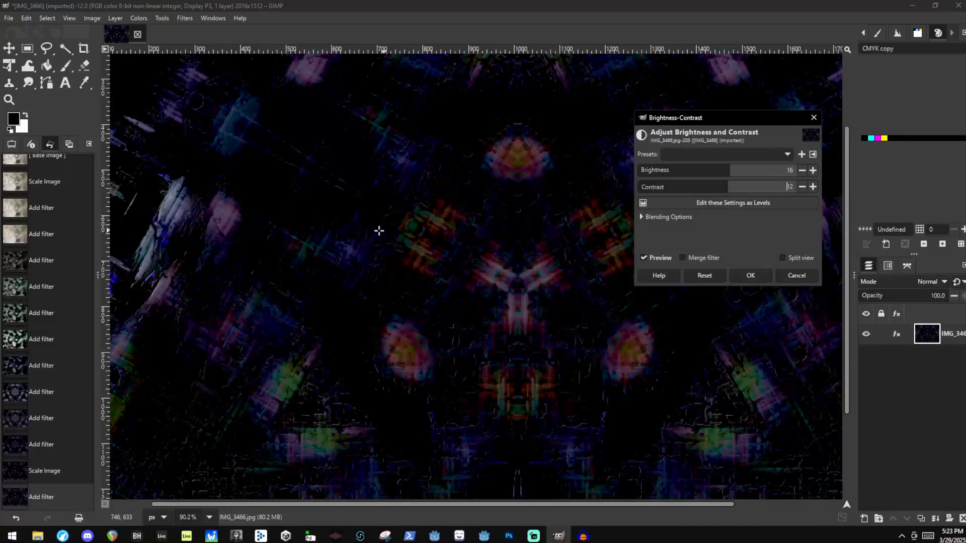
scroll(373, 234, up, 3)
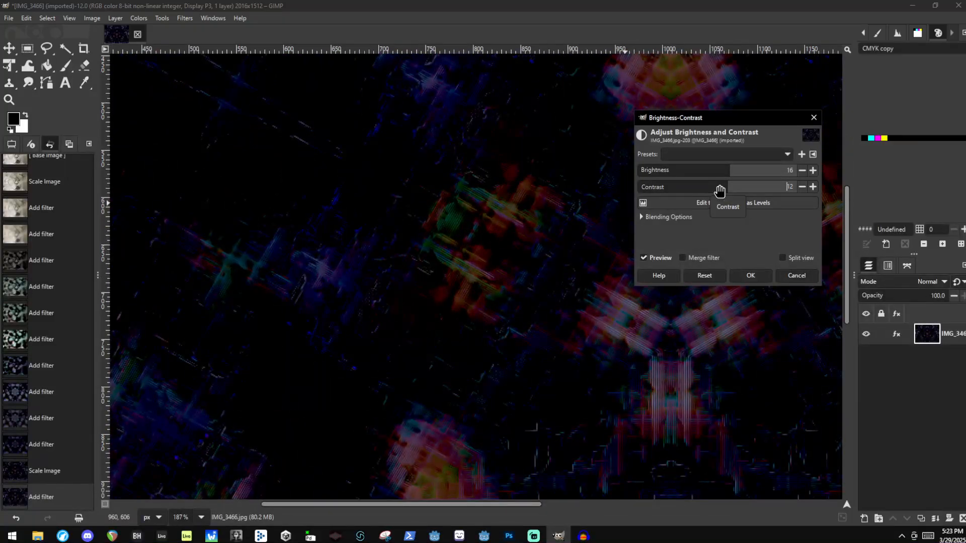
click(814, 187)
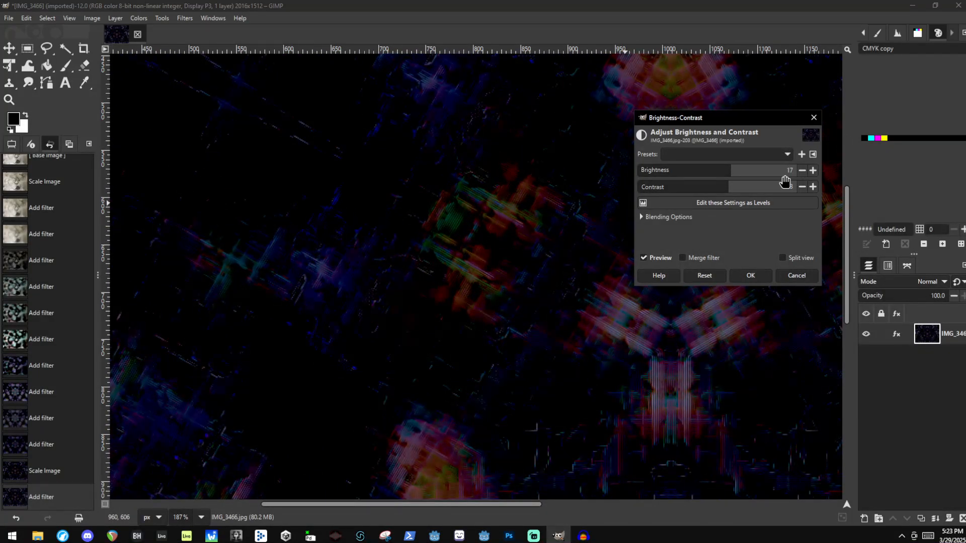
mouse_move(725, 187)
mouse_down()
mouse_move(722, 172)
mouse_move(732, 173)
mouse_up()
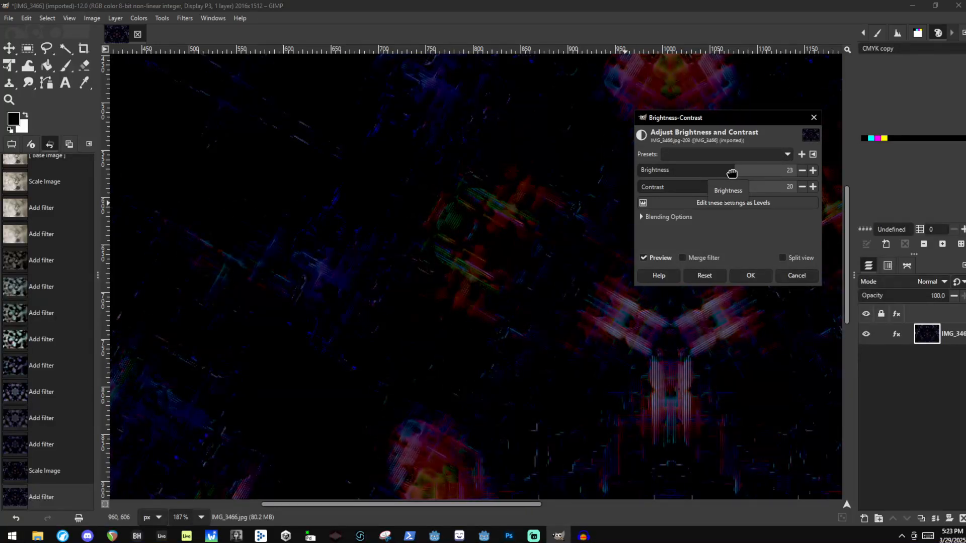
click(750, 275)
Examine the centre and side edges of the adjusted image up close and as a whole
scroll(409, 255, down, 7)
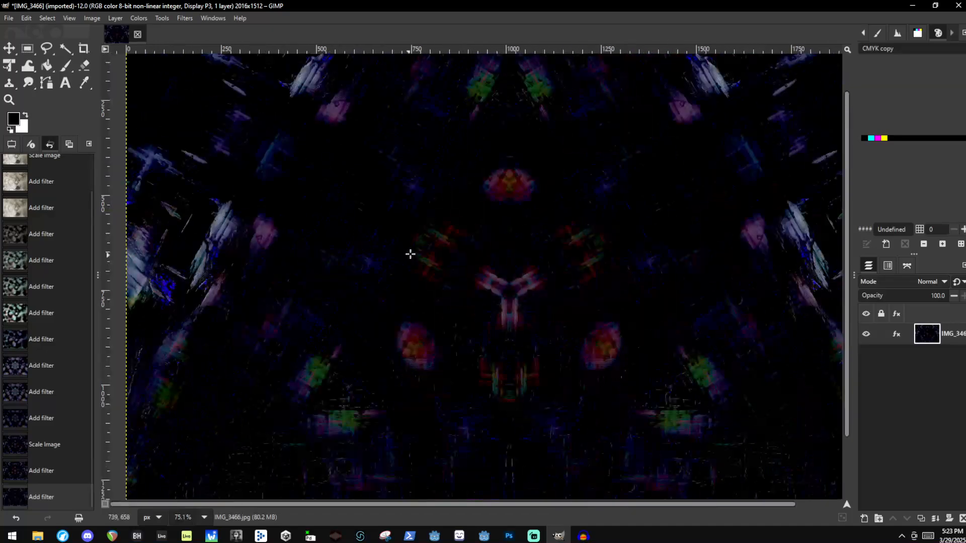
scroll(478, 181, up, 5)
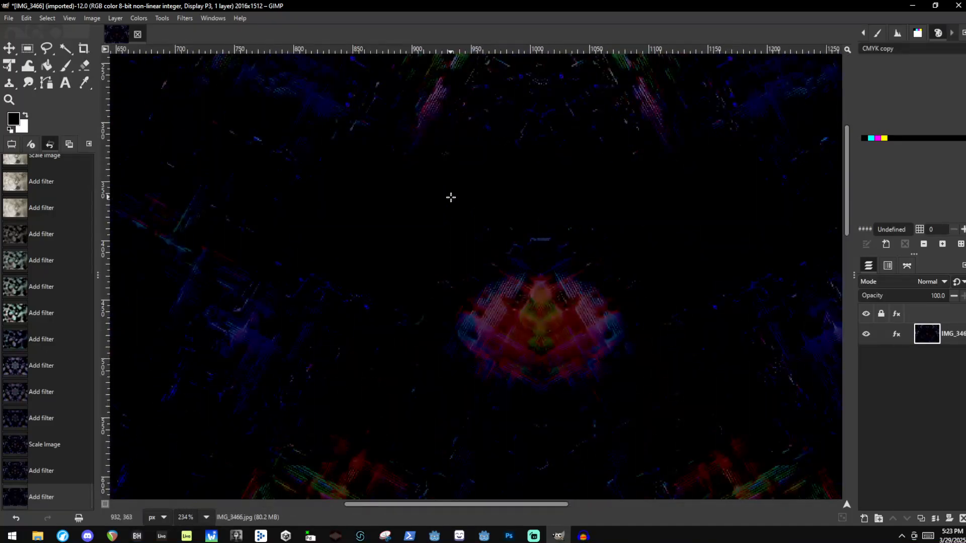
scroll(449, 203, down, 3)
scroll(825, 274, up, 5)
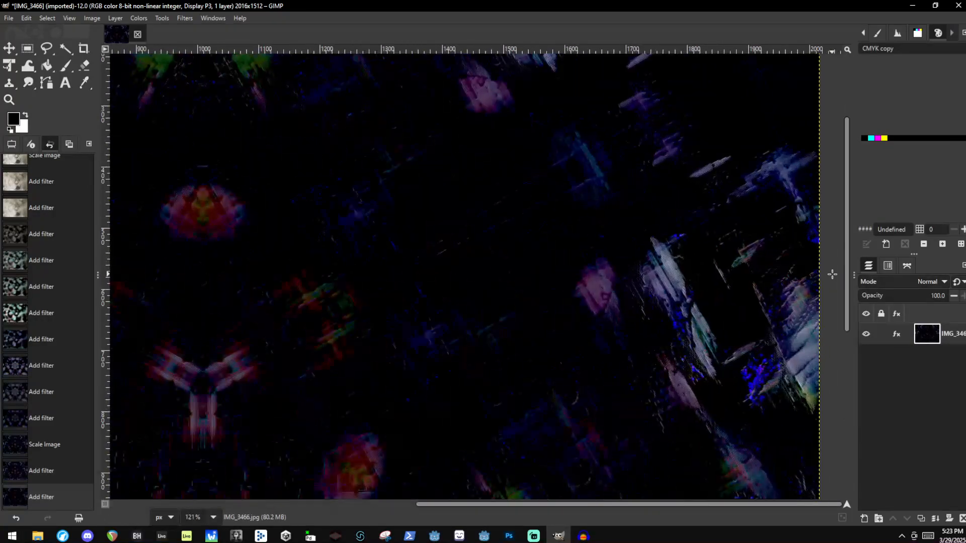
scroll(597, 243, down, 2)
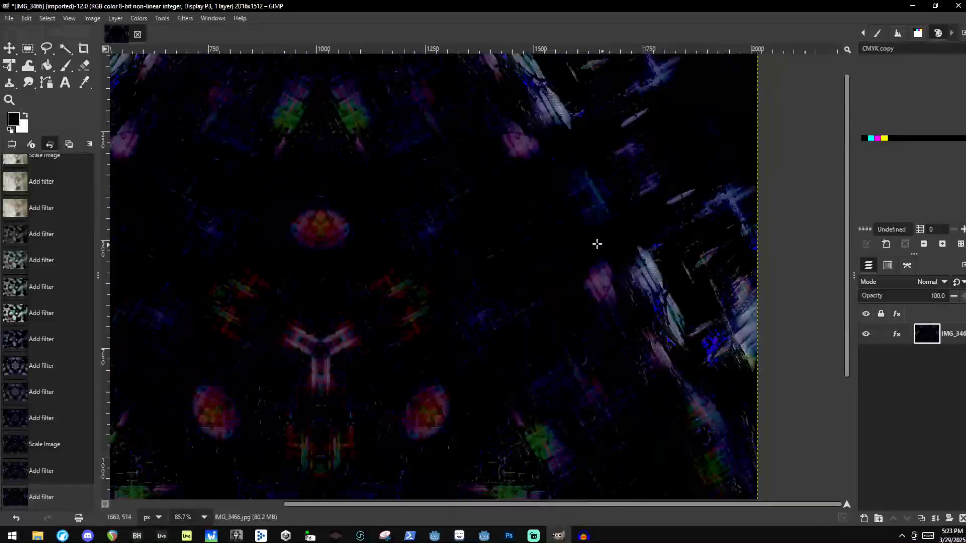
scroll(362, 201, down, 2)
scroll(327, 197, up, 2)
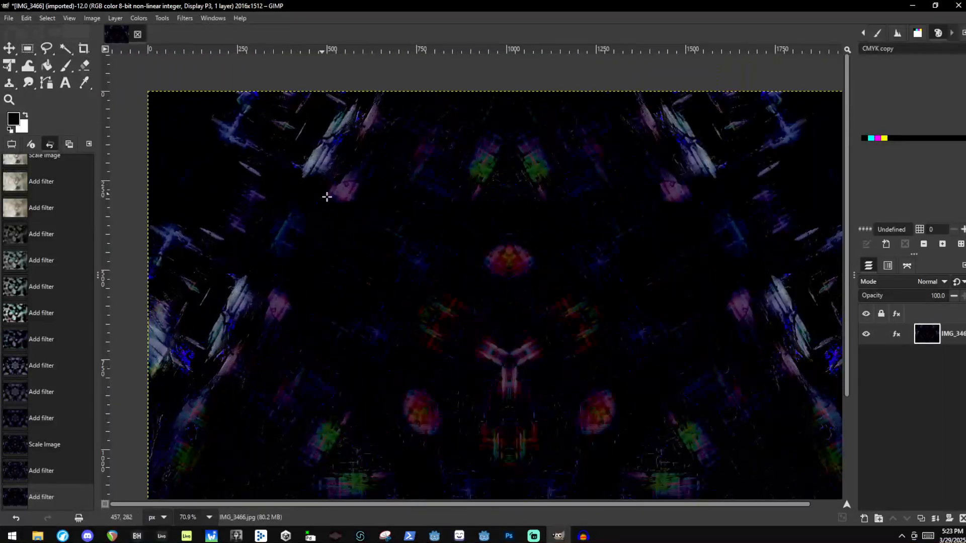
click(185, 19)
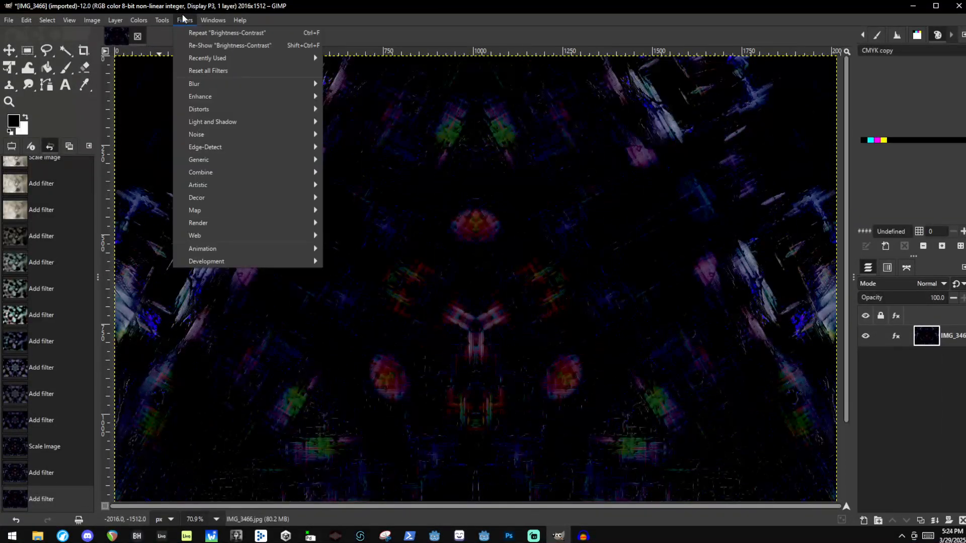
drag(198, 3, 216, 1)
click(185, 19)
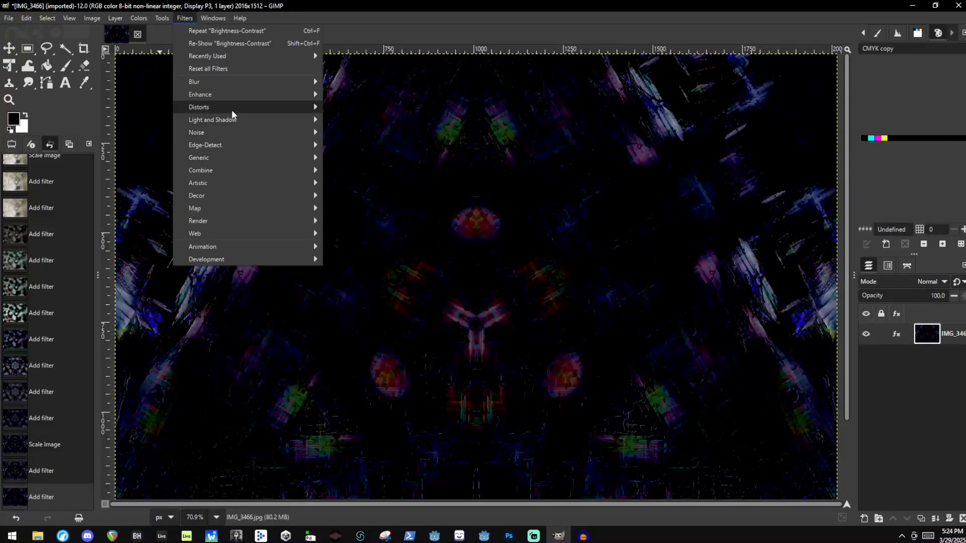
mouse_move(233, 108)
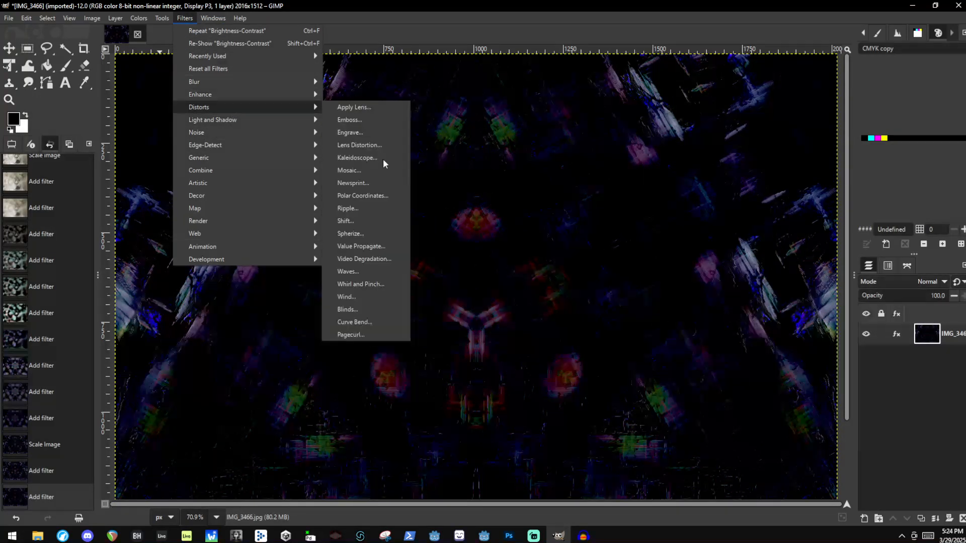
click(375, 196)
scroll(457, 241, up, 3)
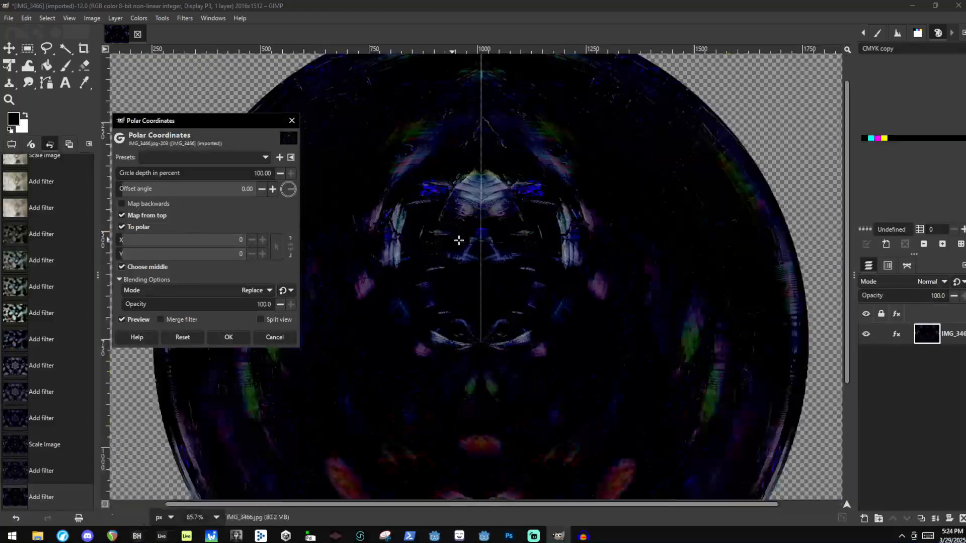
scroll(578, 349, down, 5)
scroll(561, 351, up, 4)
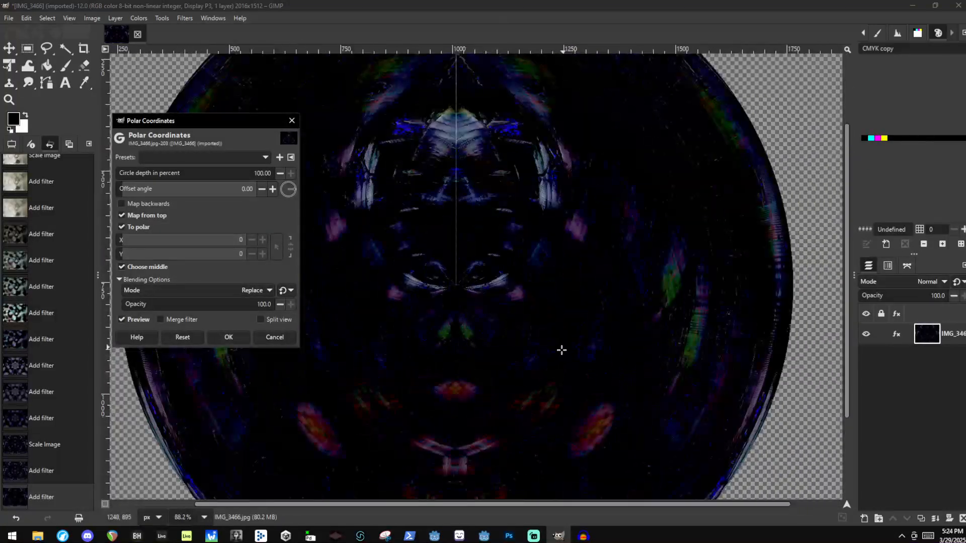
scroll(492, 284, up, 3)
scroll(498, 229, down, 3)
scroll(442, 99, up, 5)
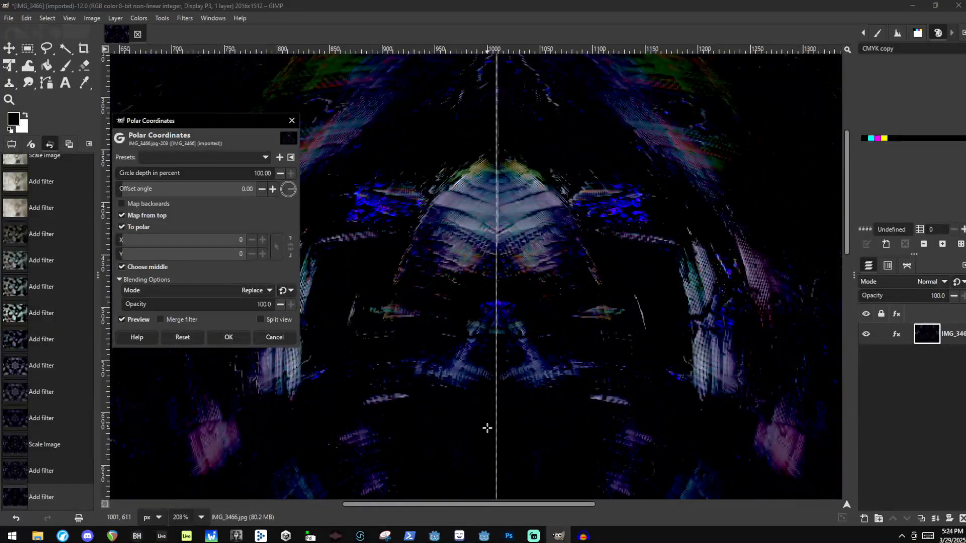
click(283, 336)
Compare the image without and with the brightness-contrast adjustment, and flatten it with the adjustment kept
scroll(487, 201, down, 9)
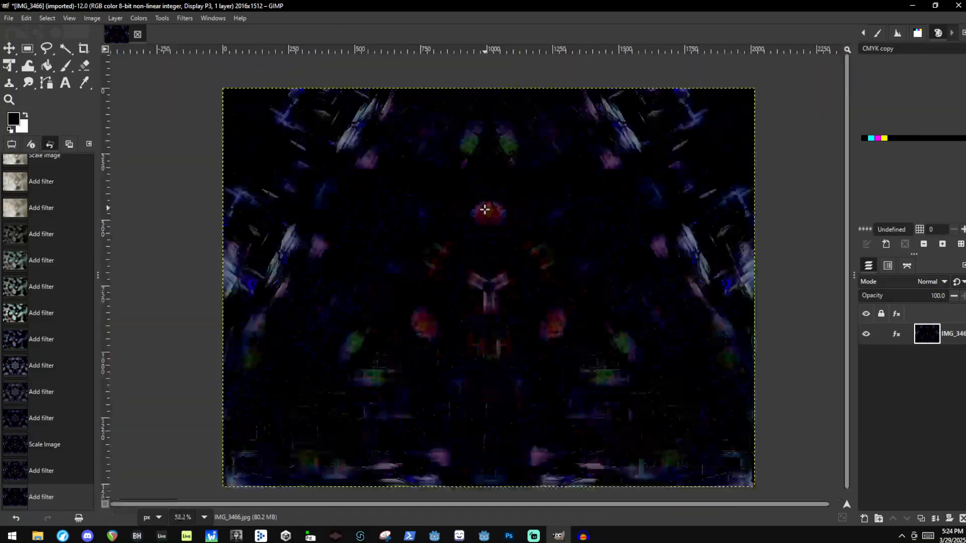
key(ctrl+z)
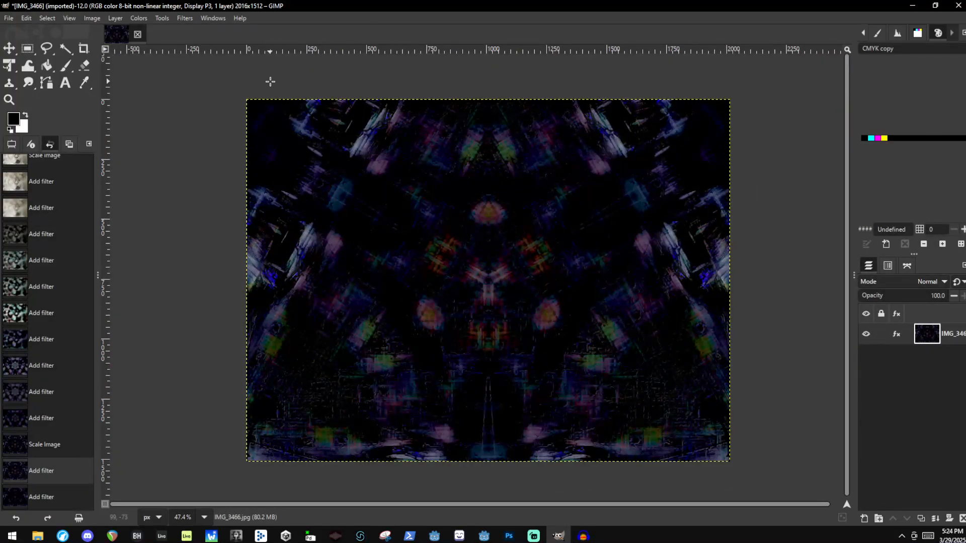
key(ctrl+y)
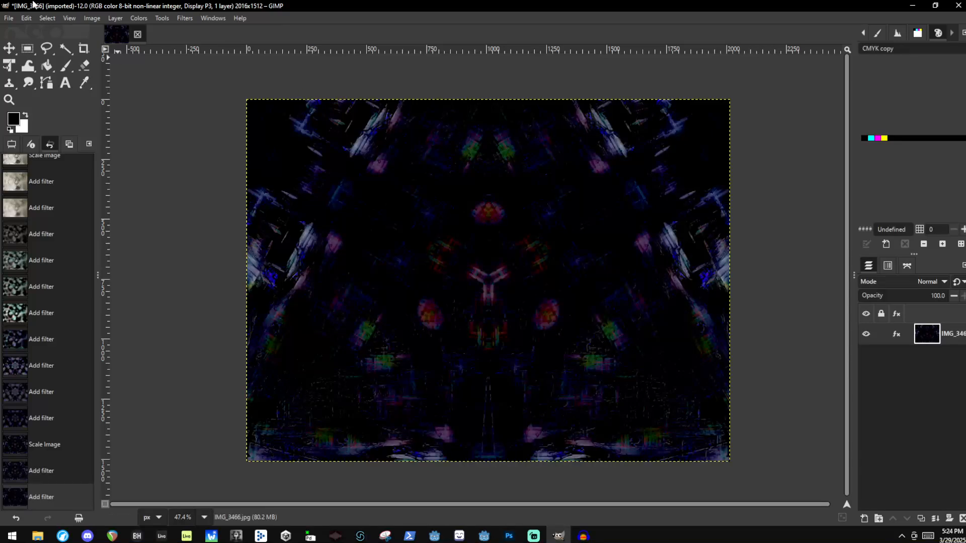
click(83, 18)
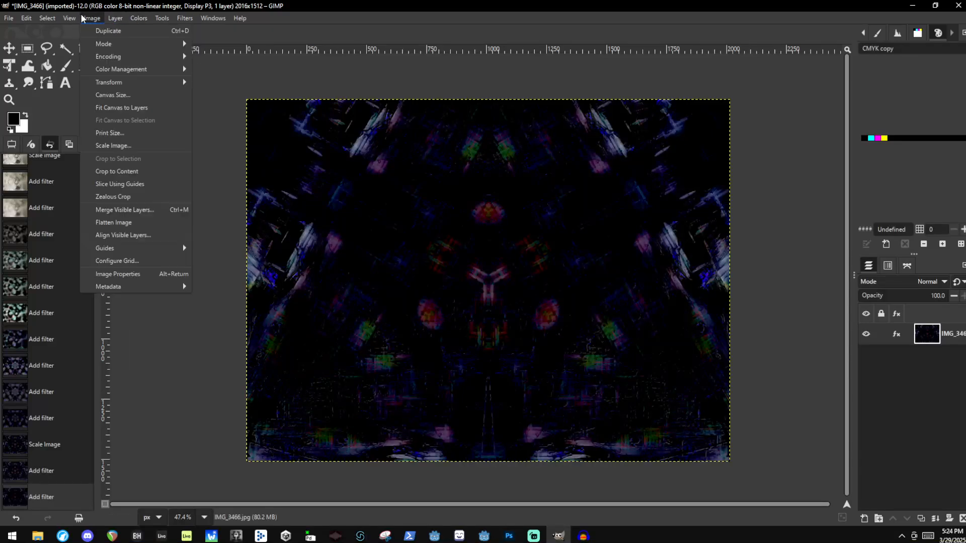
click(156, 222)
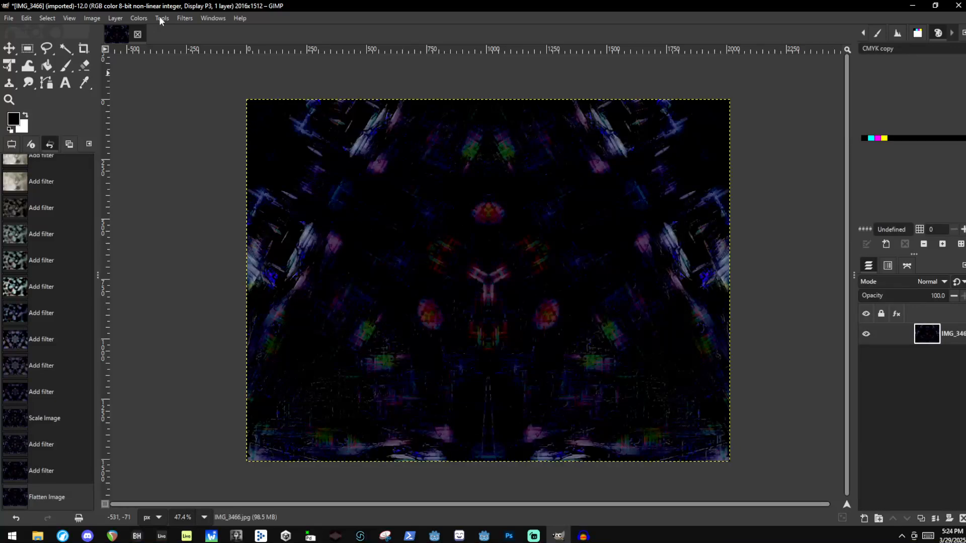
Try the Polar Coordinates distortion on the flattened image at 100 percent circle depth and examine the centre of its preview
click(194, 19)
click(197, 6)
click(179, 19)
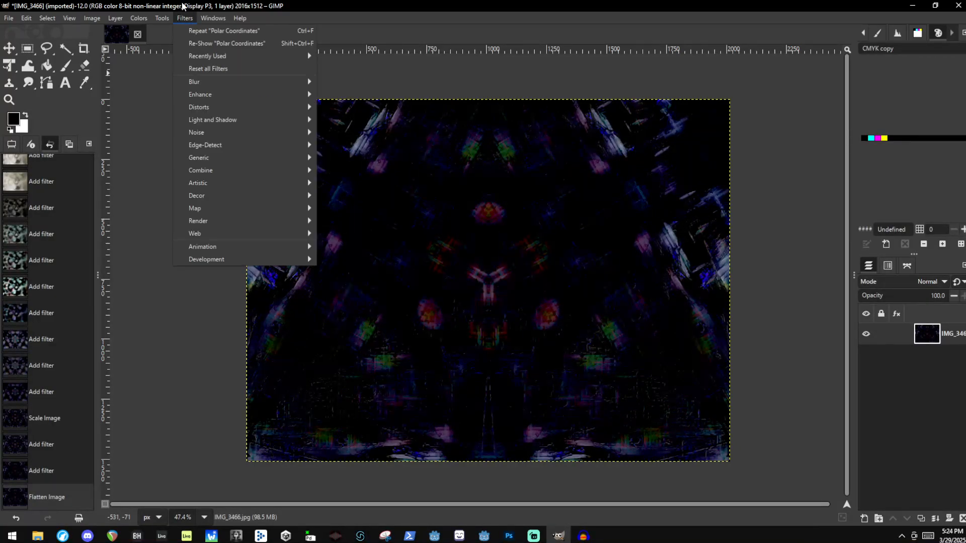
mouse_move(246, 151)
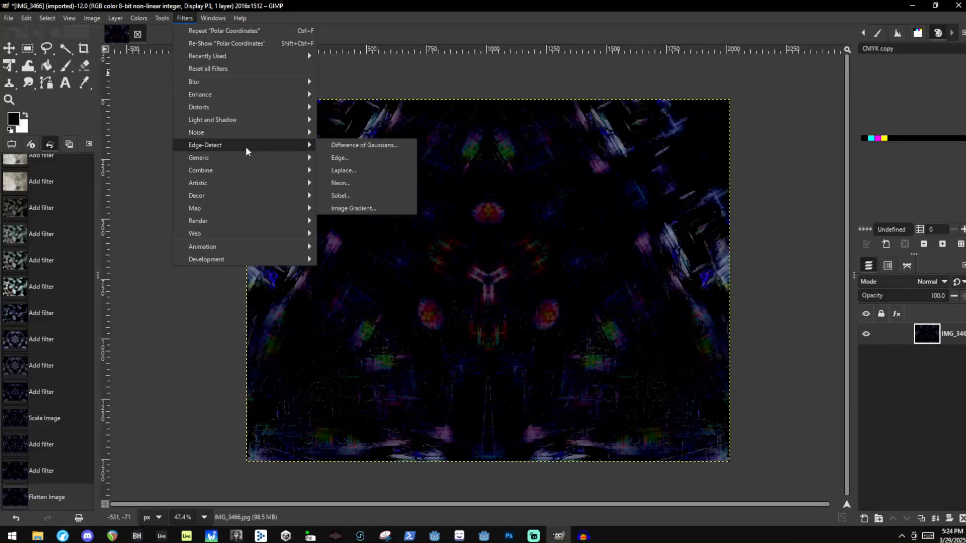
mouse_move(298, 110)
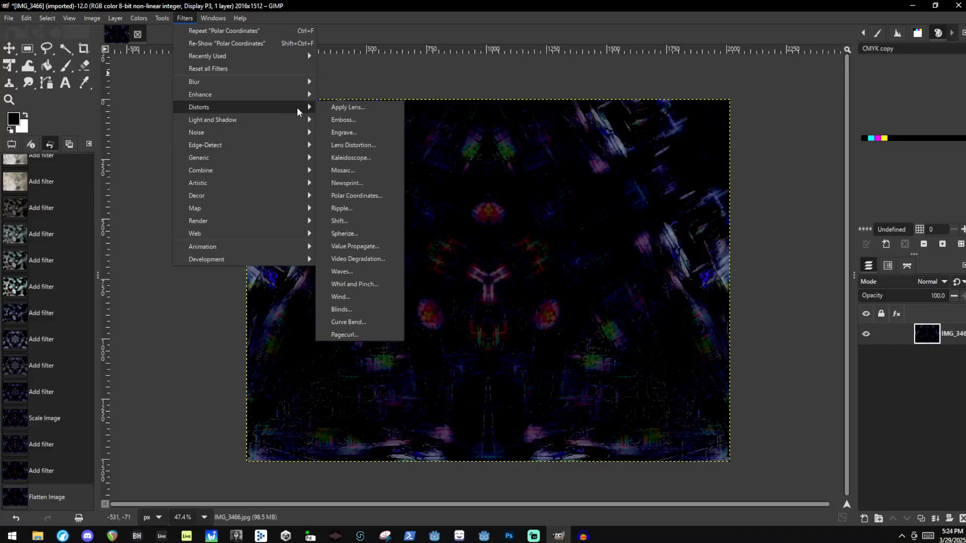
click(381, 200)
scroll(460, 218, up, 8)
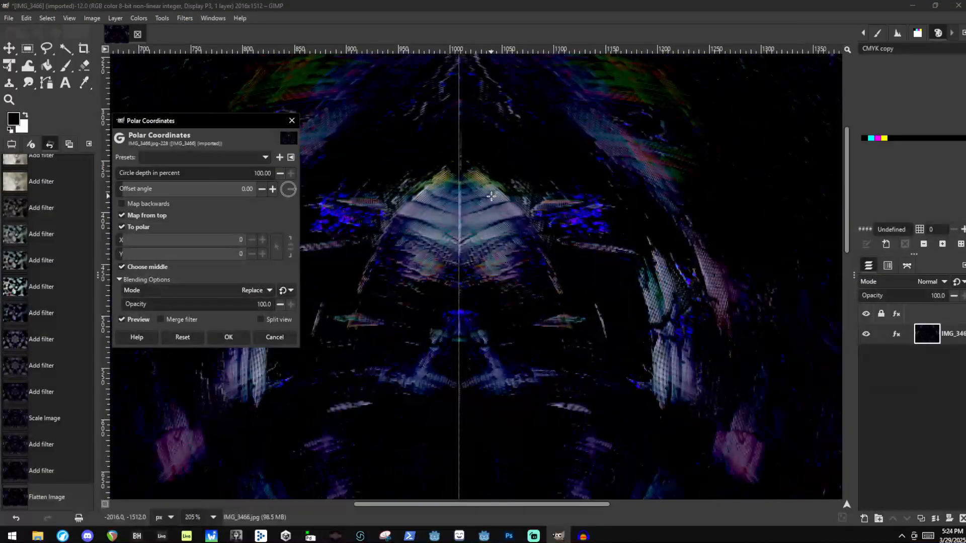
scroll(491, 196, down, 2)
scroll(416, 173, up, 3)
scroll(494, 190, down, 5)
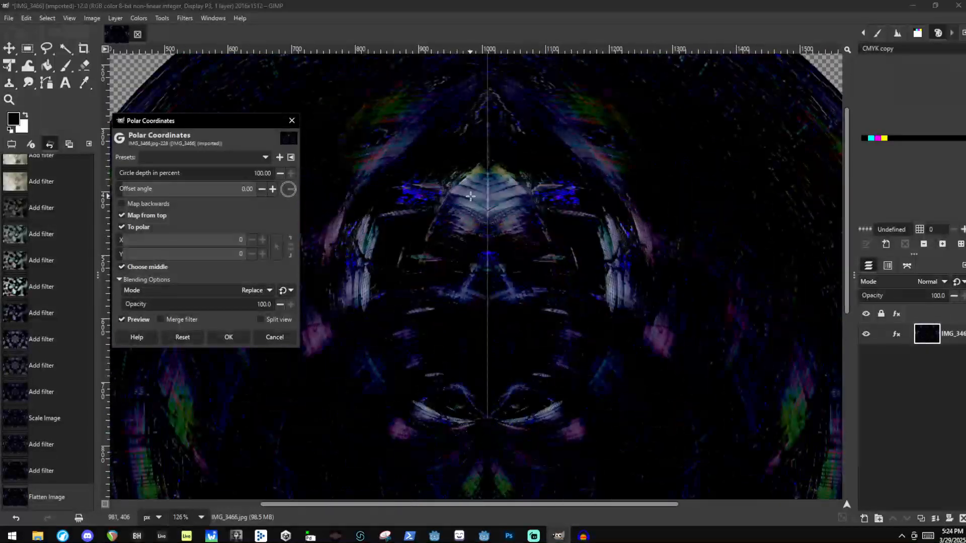
scroll(470, 196, down, 4)
click(275, 338)
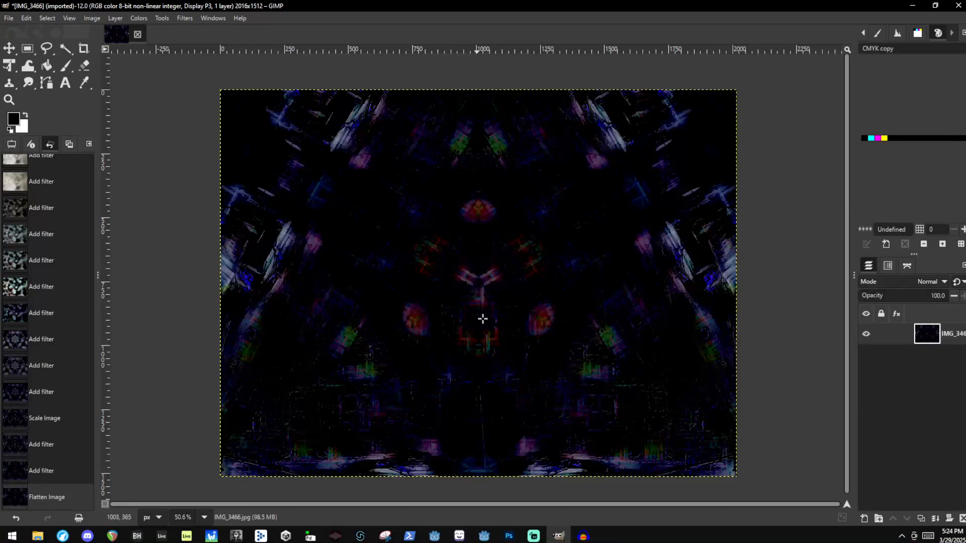
Examine the flattened image's centre motifs and lower edge up close, and the composition as a whole
scroll(431, 233, up, 5)
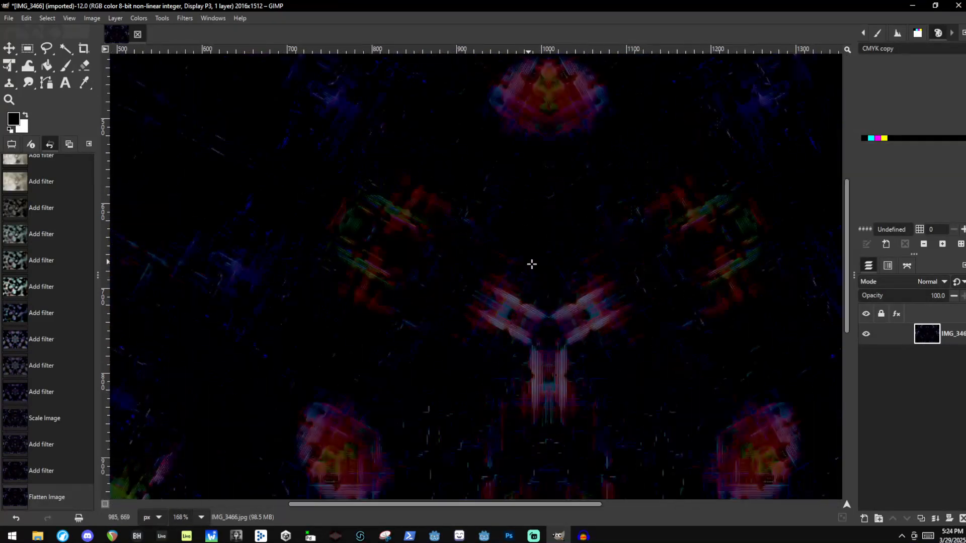
scroll(483, 329, down, 10)
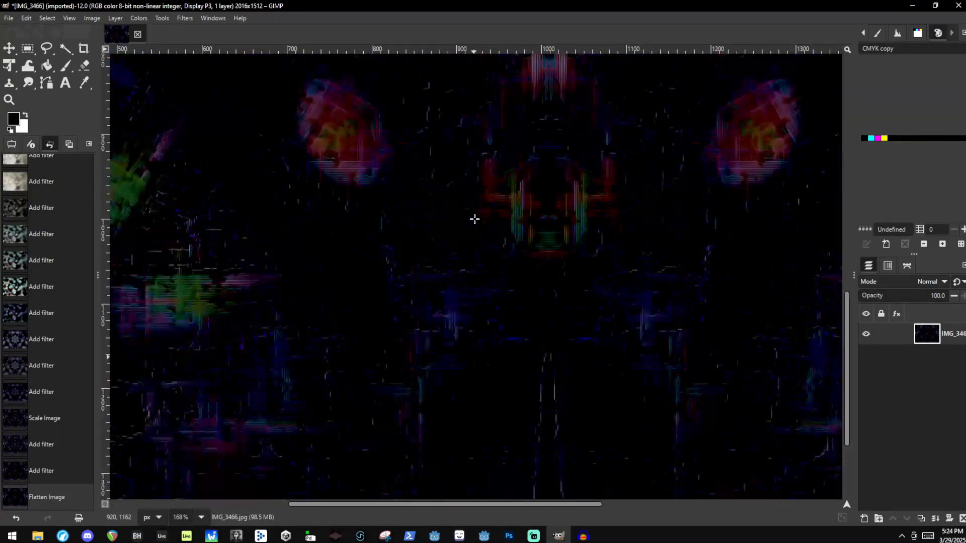
scroll(531, 283, down, 5)
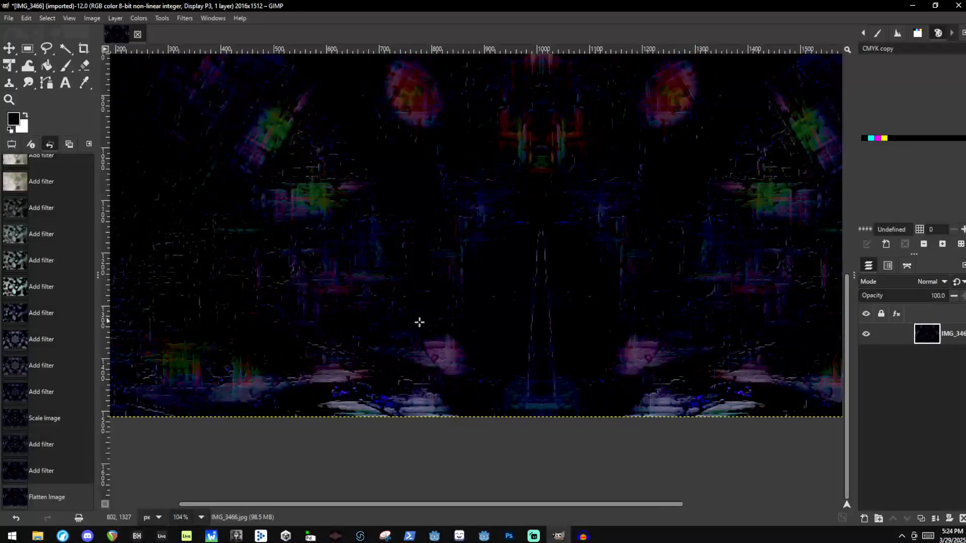
scroll(403, 344, up, 9)
scroll(504, 335, down, 10)
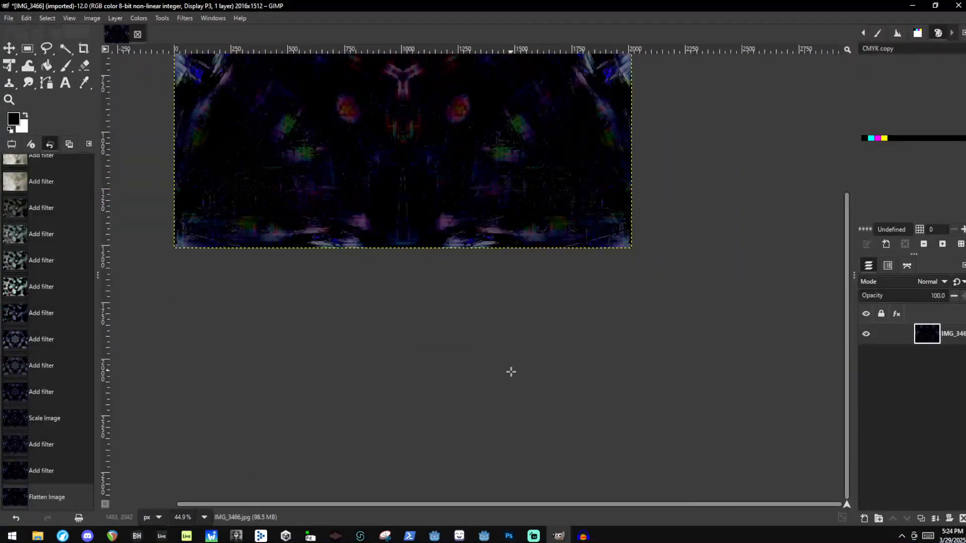
scroll(621, 205, down, 2)
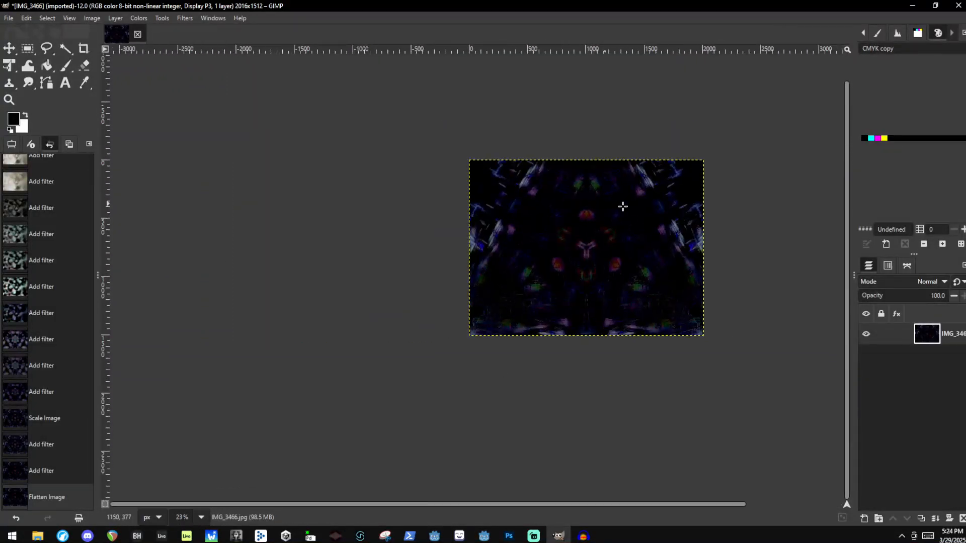
scroll(543, 221, up, 5)
click(115, 18)
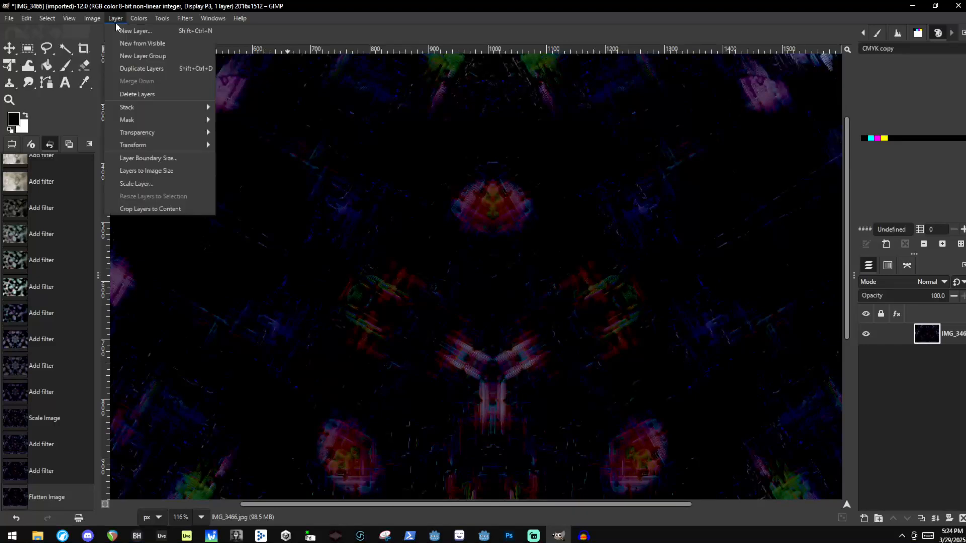
click(160, 71)
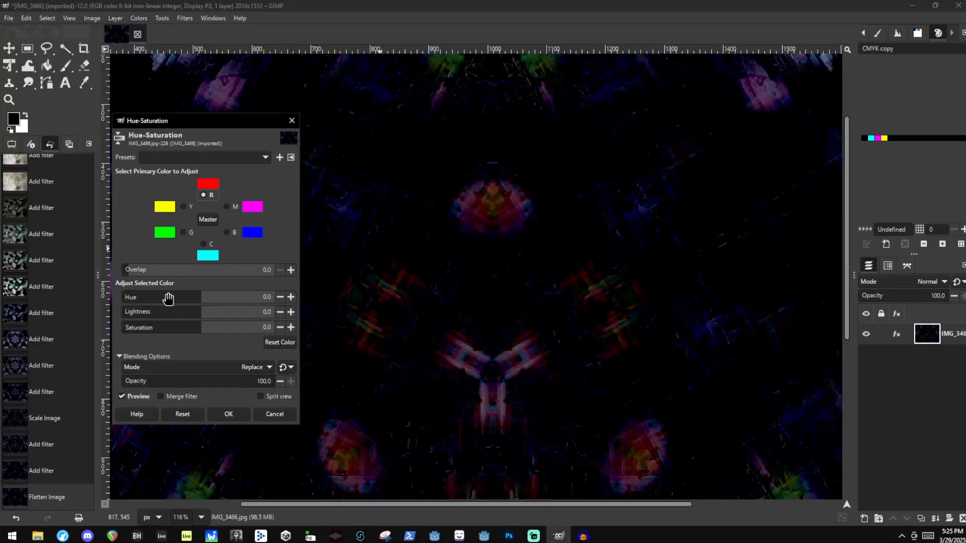
drag(168, 299, 211, 302)
click(275, 414)
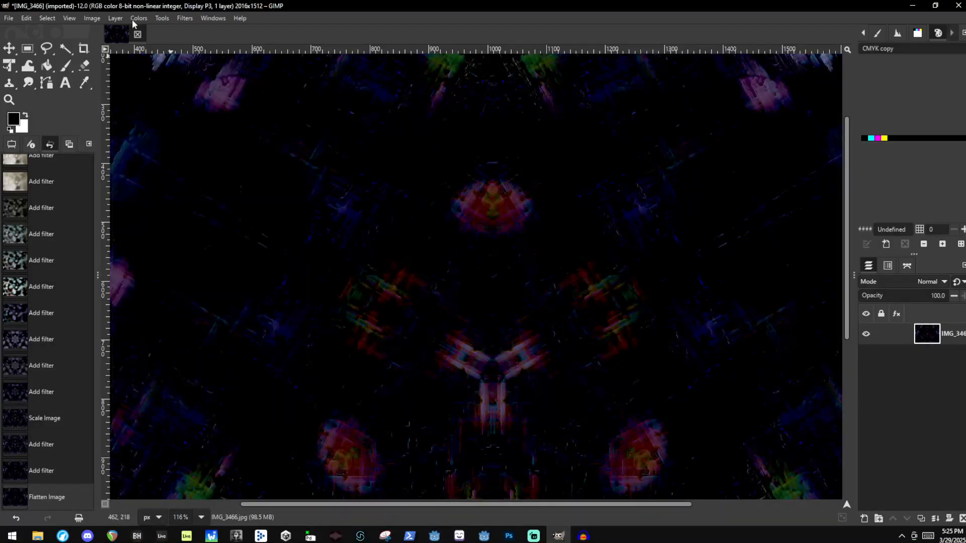
Start a Hue-Chroma adjustment with the hue at 81.93, checking the recoloured preview up close and as a whole
click(137, 18)
click(161, 56)
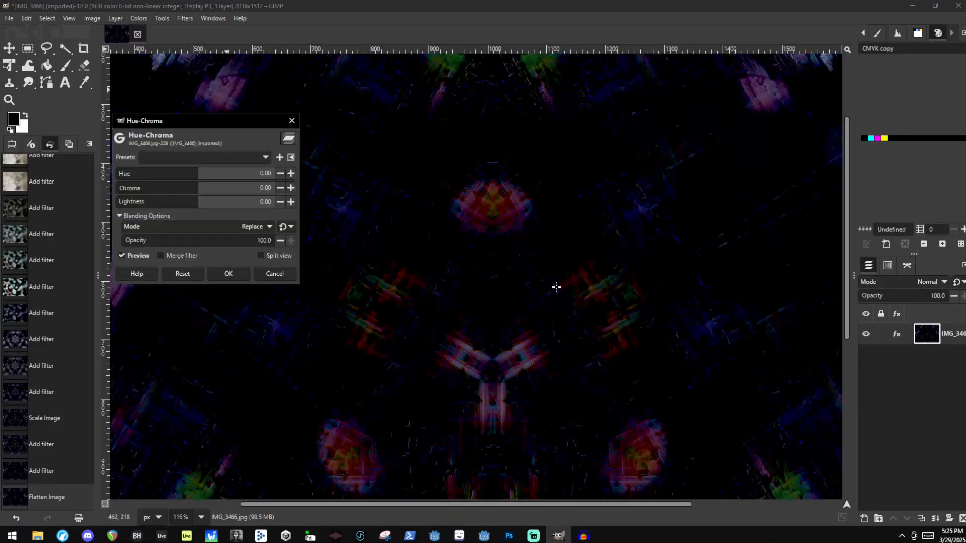
scroll(556, 285, down, 3)
scroll(513, 204, up, 4)
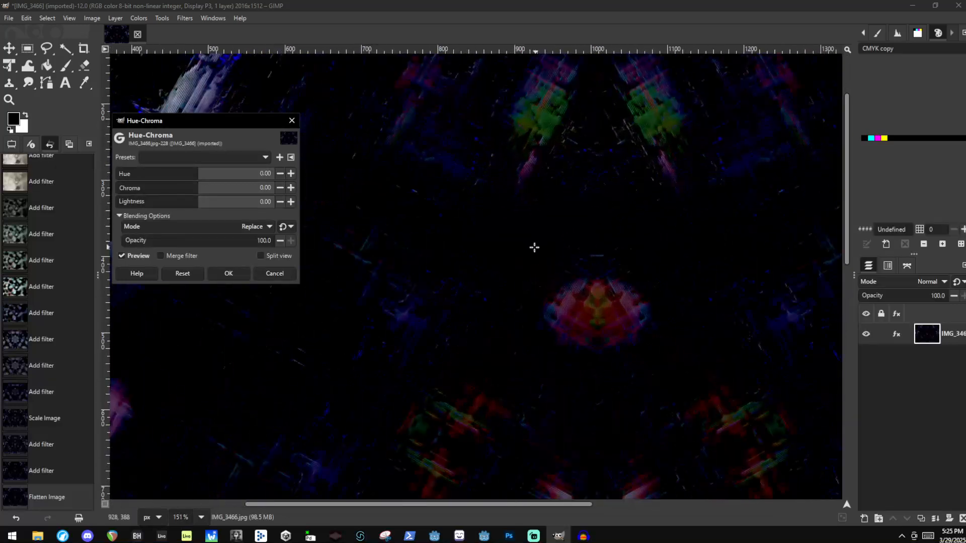
drag(191, 175, 235, 185)
scroll(627, 417, down, 6)
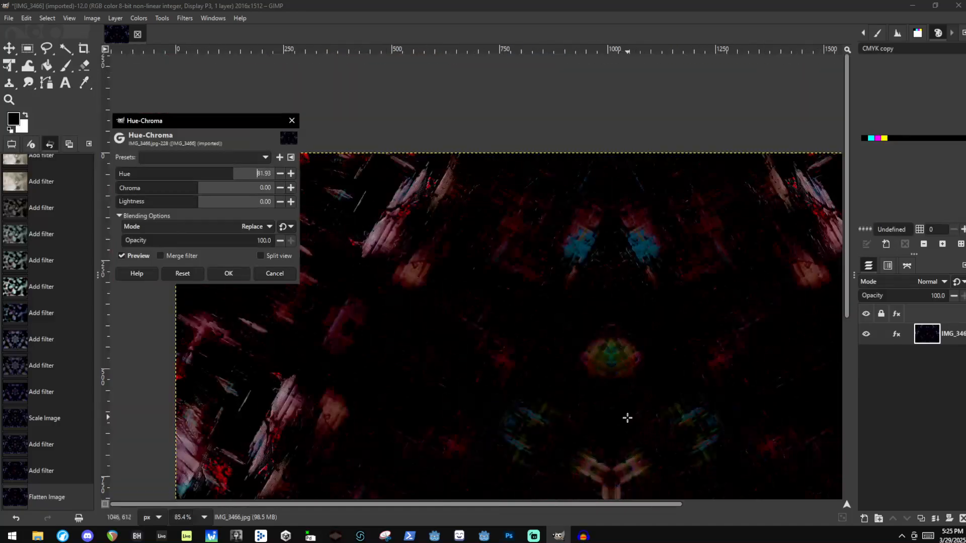
scroll(503, 310, down, 3)
scroll(530, 476, up, 9)
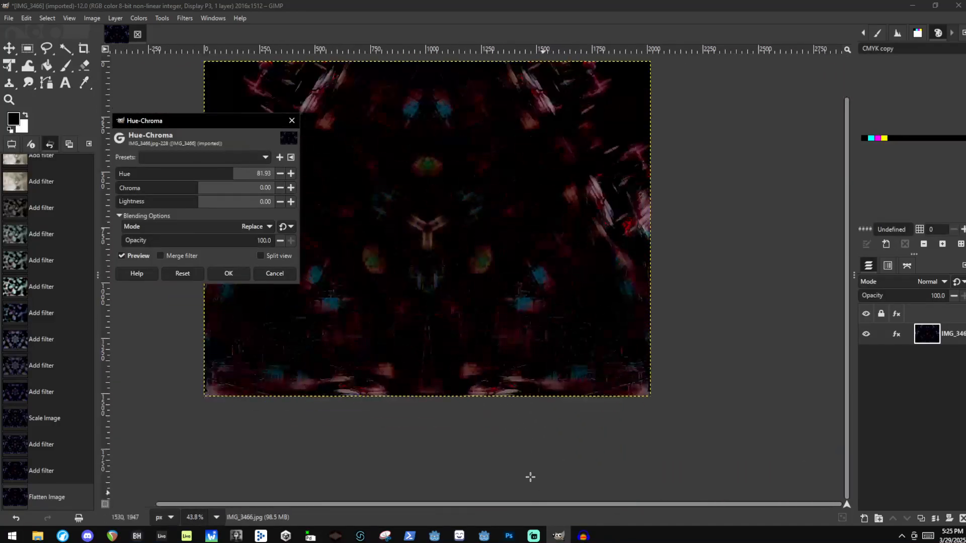
scroll(785, 370, down, 3)
scroll(532, 280, up, 5)
scroll(485, 260, up, 3)
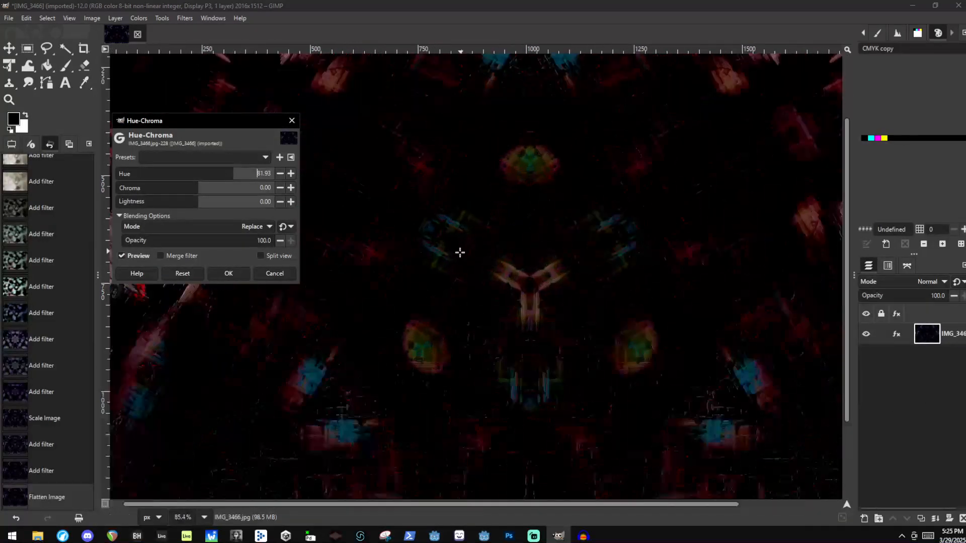
Set the chroma to 18.27 with the lightness at 0, and apply the Hue-Chroma adjustment
click(194, 190)
drag(194, 190, 221, 177)
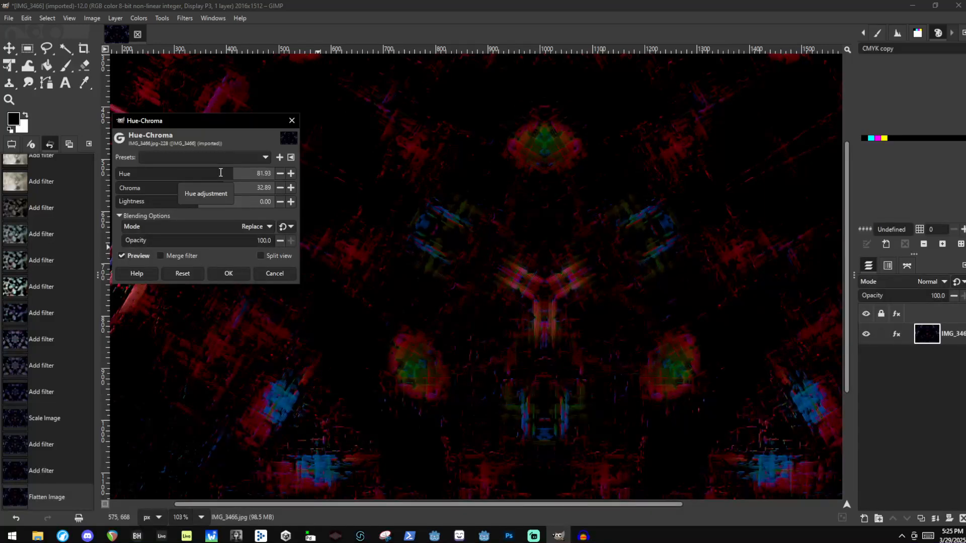
drag(252, 190, 215, 202)
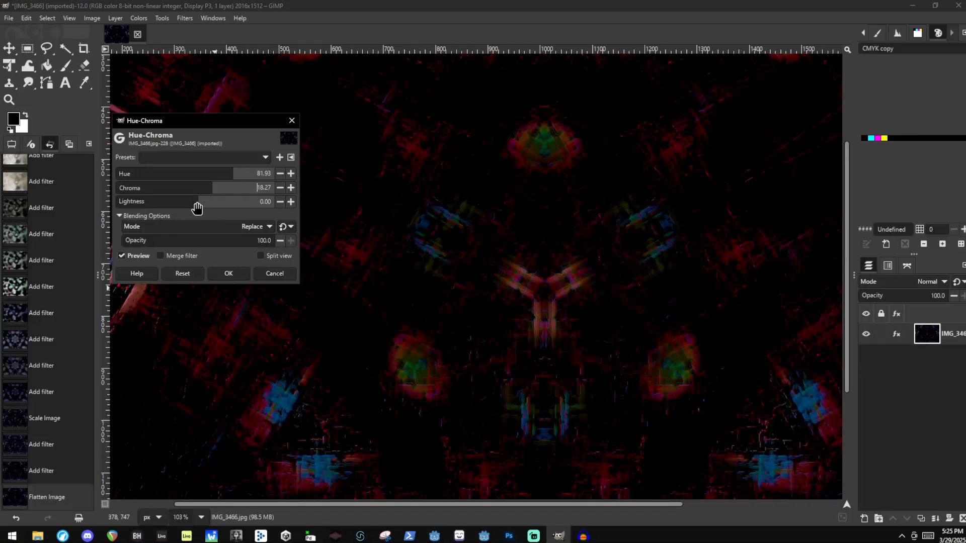
drag(197, 208, 198, 208)
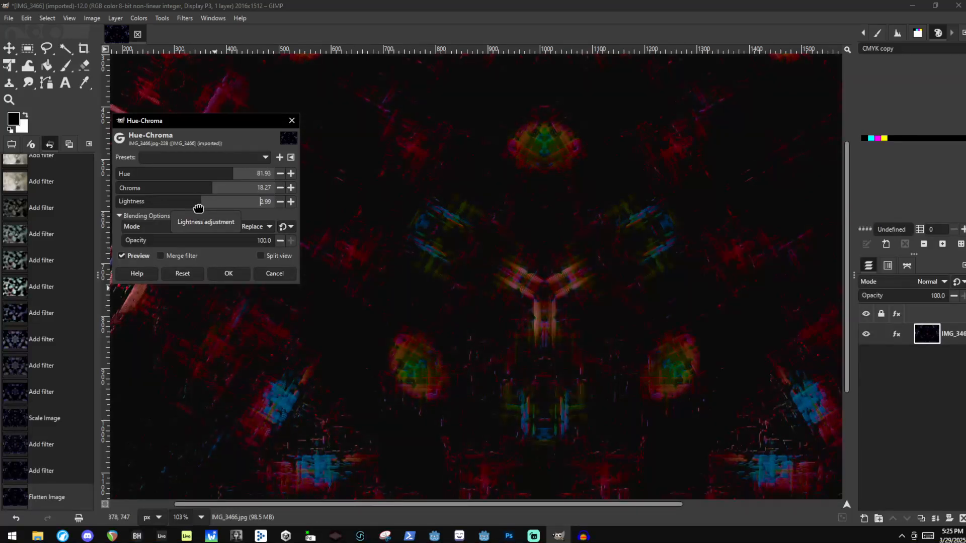
click(198, 208)
text(0)
key(Return)
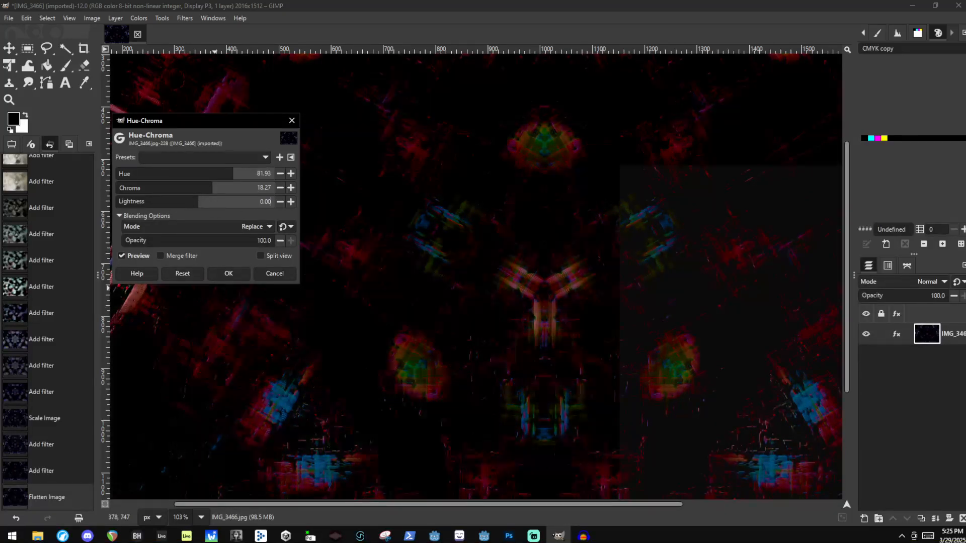
click(230, 273)
Start a Hue-Saturation adjustment for all colours and examine the image's centre, upper motifs and lower area with the dialog open
click(139, 19)
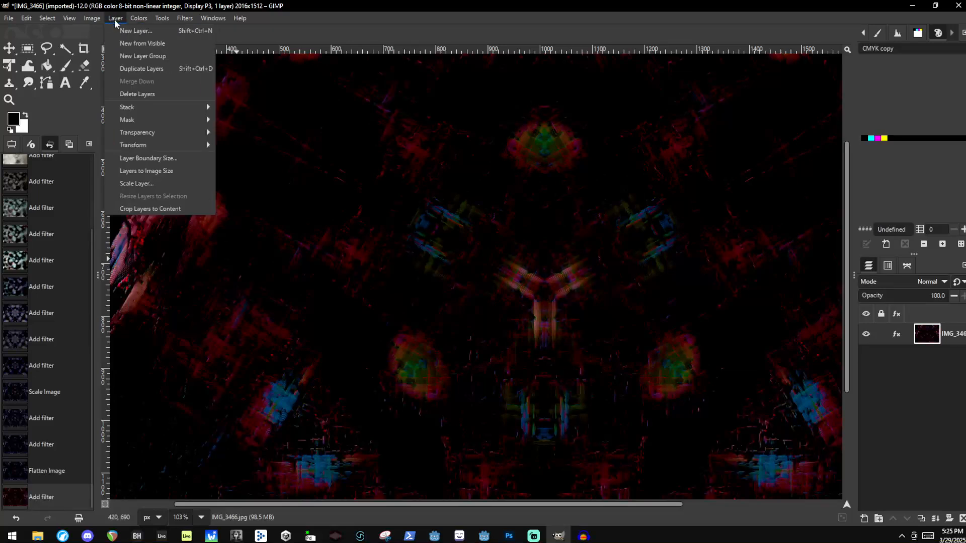
click(153, 70)
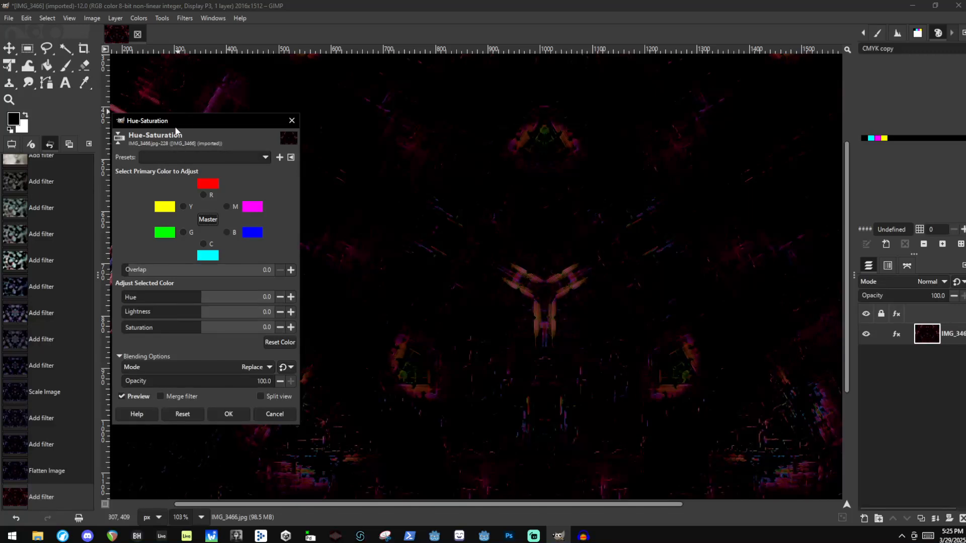
drag(175, 127, 232, 137)
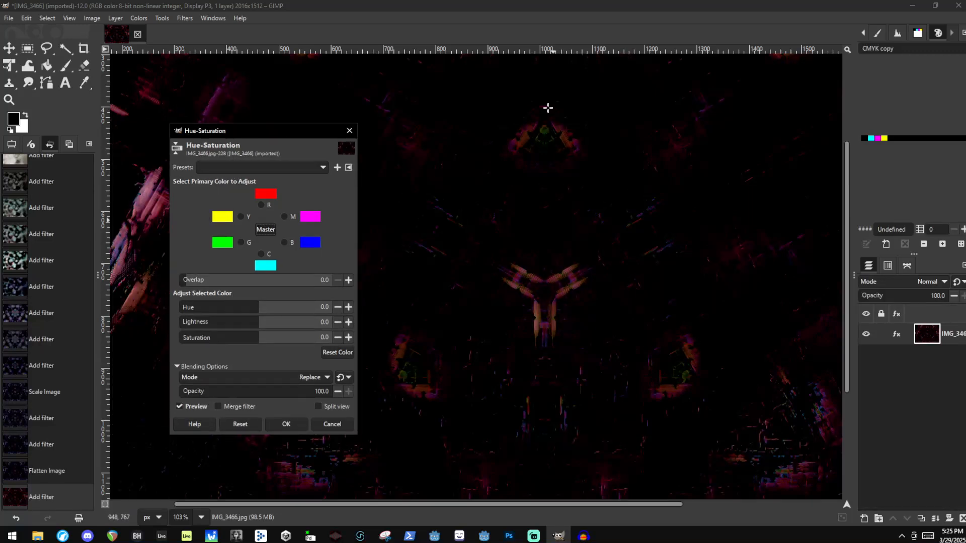
scroll(592, 248, up, 5)
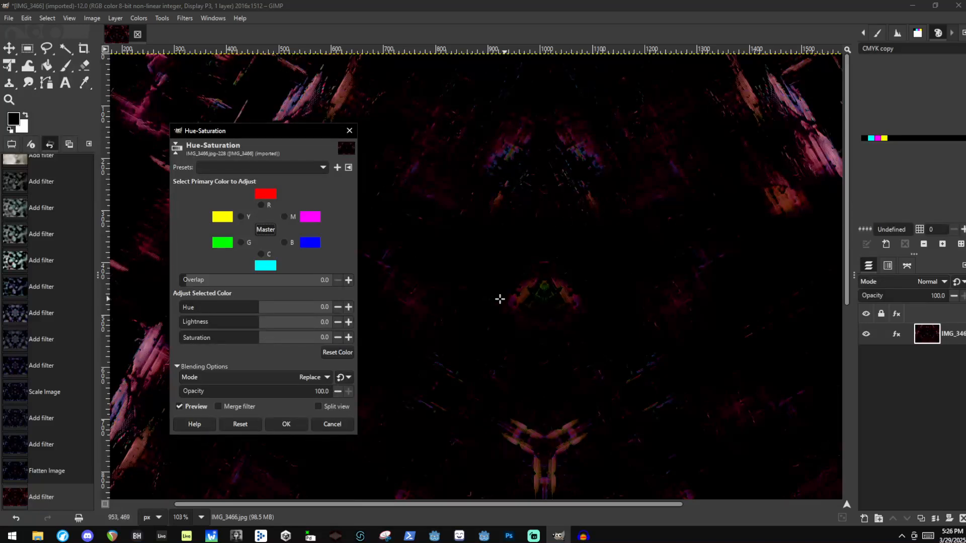
ctrl+scroll(578, 339, down, 4)
ctrl+scroll(677, 390, up, 4)
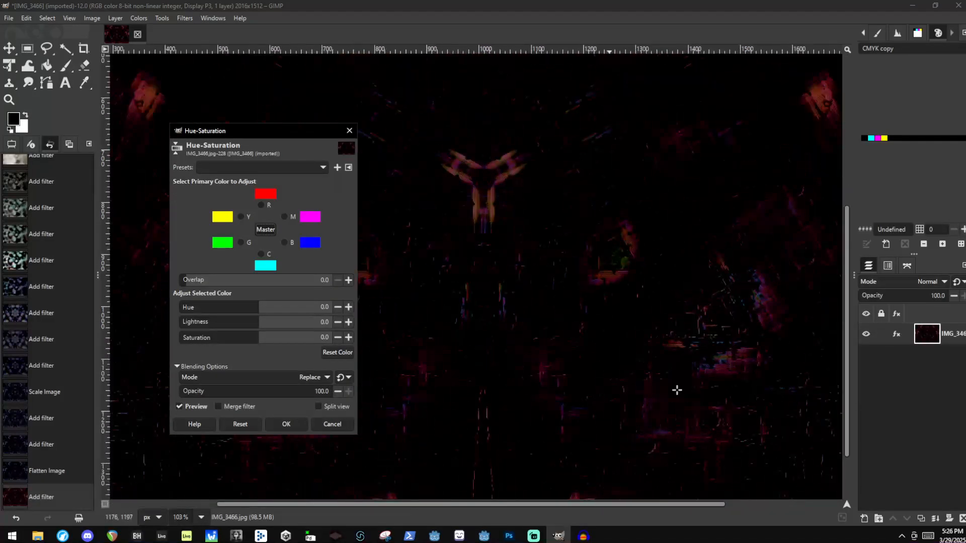
ctrl+scroll(713, 350, up, 3)
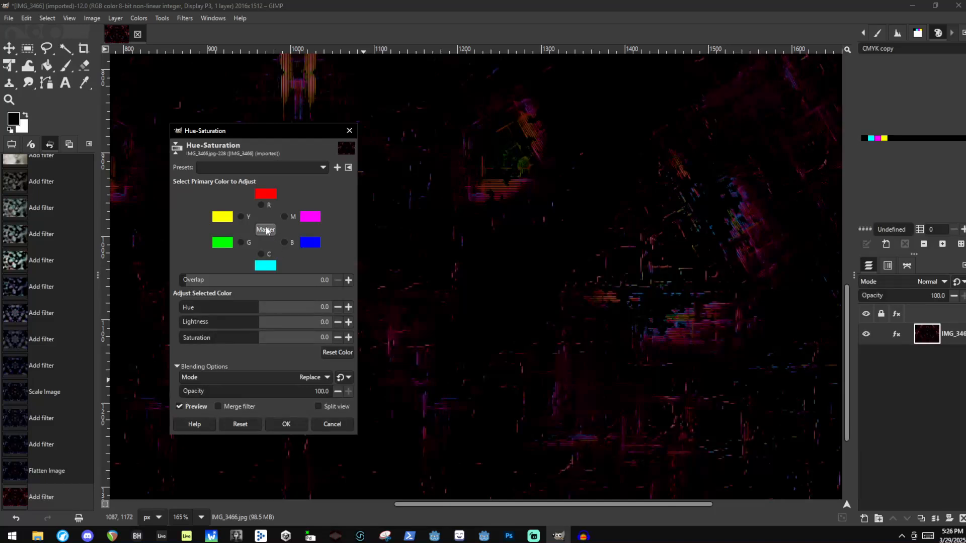
ctrl+scroll(681, 308, down, 3)
ctrl+scroll(582, 196, up, 5)
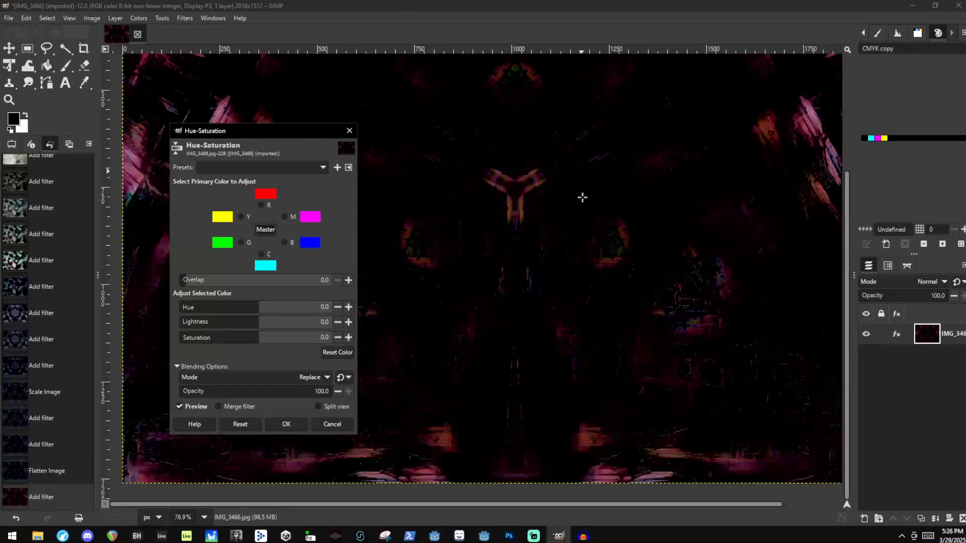
ctrl+scroll(461, 145, down, 1)
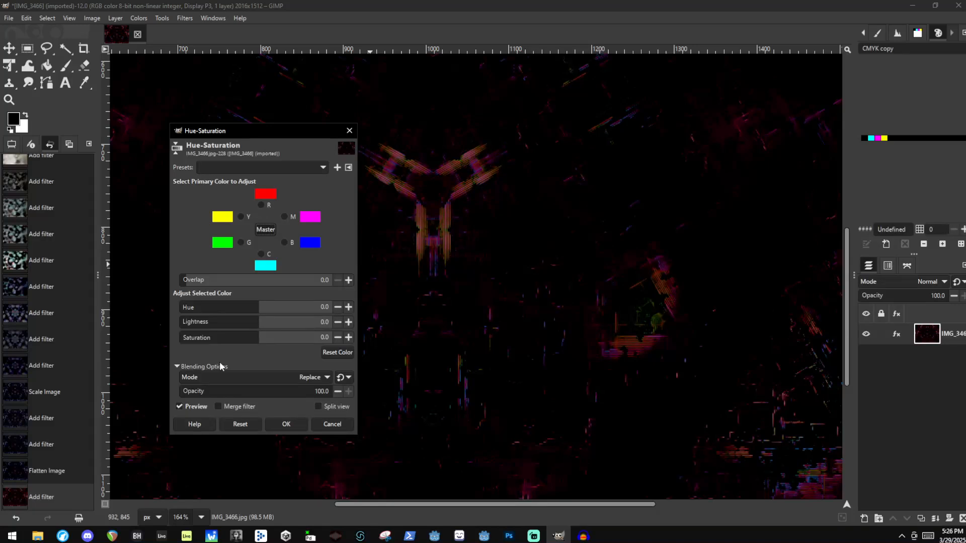
Raise the Hue-Saturation adjustment for all colours to a lightness of 8.0 and a saturation of 30.8
click(258, 323)
drag(258, 323, 264, 324)
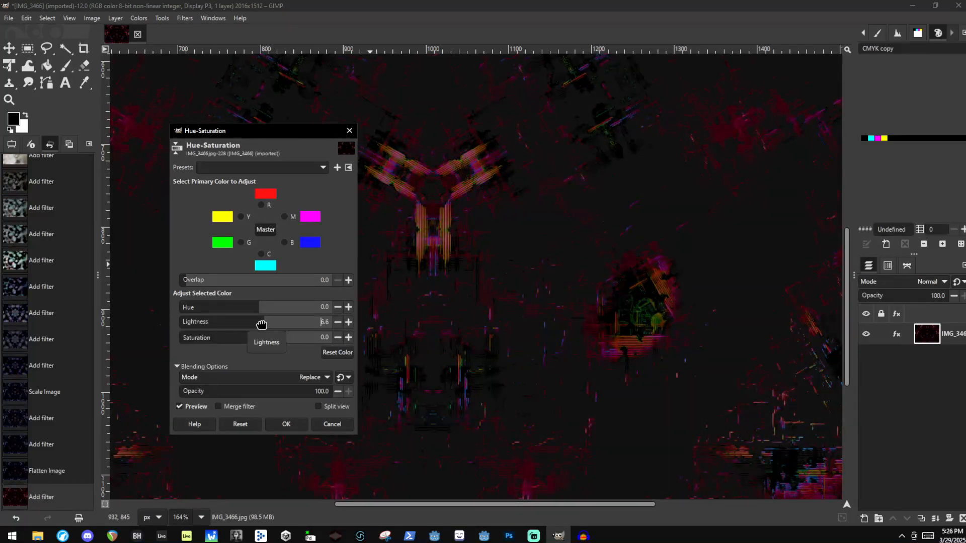
ctrl+scroll(675, 334, up, 2)
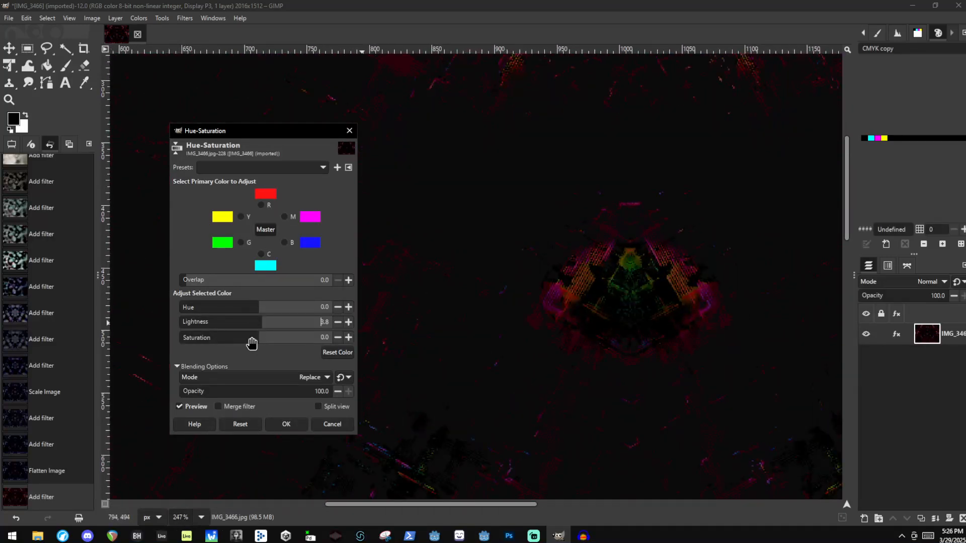
drag(251, 342, 264, 324)
click(258, 323)
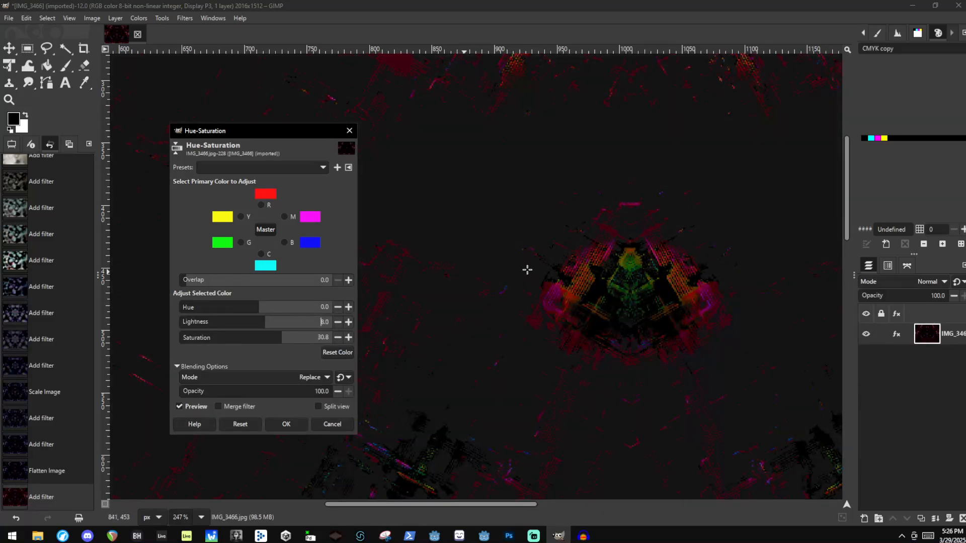
scroll(526, 269, down, 5)
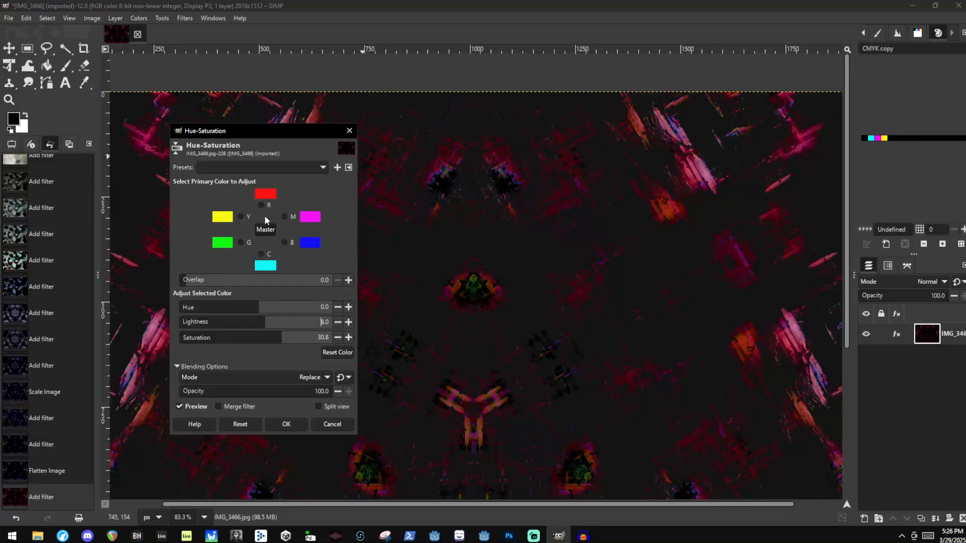
Try a hue shift of -18.1 for all colours and return the hue to 0
mouse_move(238, 309)
mouse_down()
mouse_move(266, 313)
mouse_move(252, 315)
mouse_up()
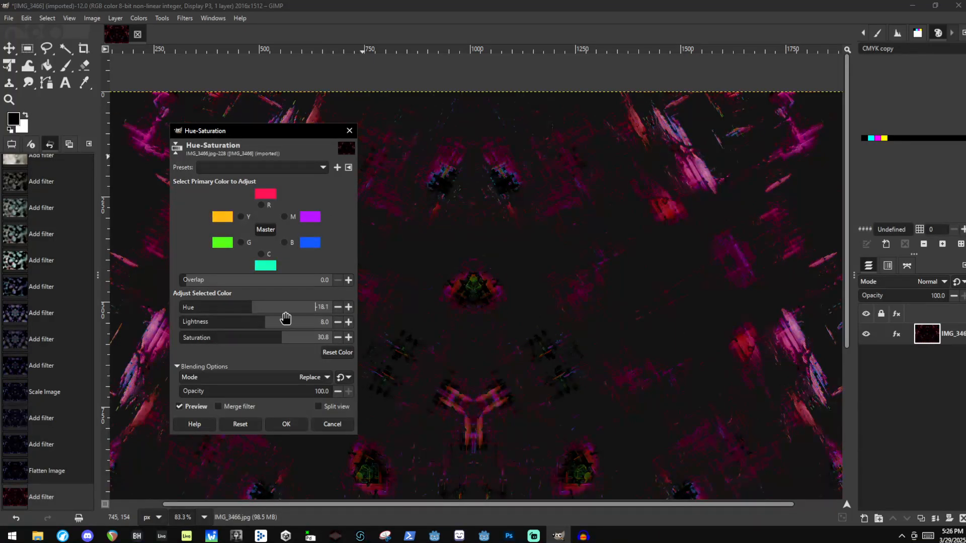
text(0)
key(Return)
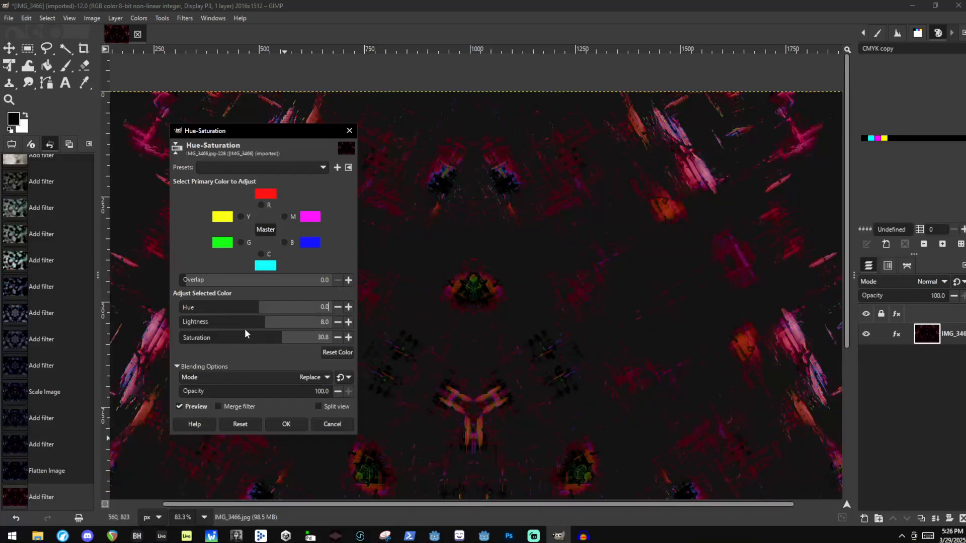
Reduce the lightness for all colours to 2.0, checking the centre motifs and the whole composition
click(339, 320)
click(339, 320)
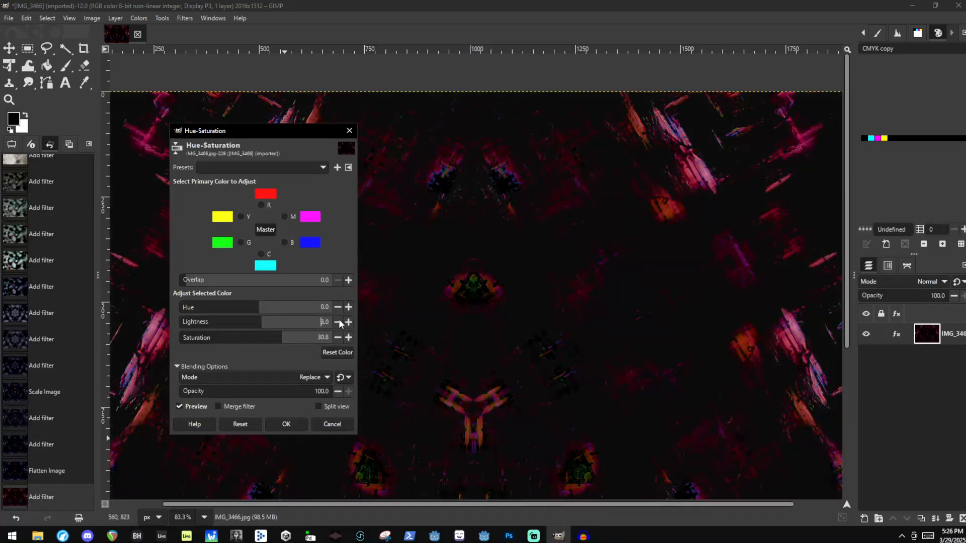
click(339, 321)
click(339, 321)
click(339, 321)
scroll(468, 322, down, 7)
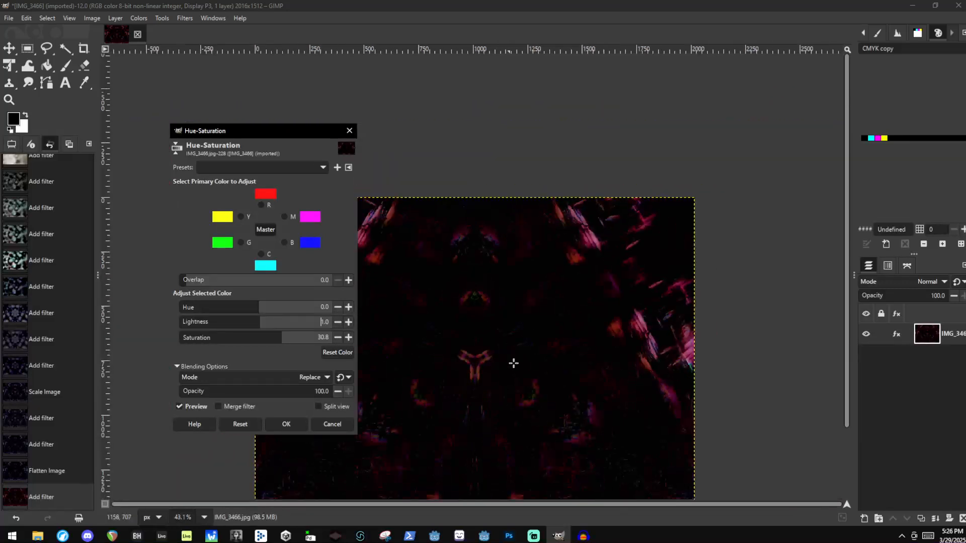
scroll(497, 375, up, 8)
scroll(405, 345, up, 4)
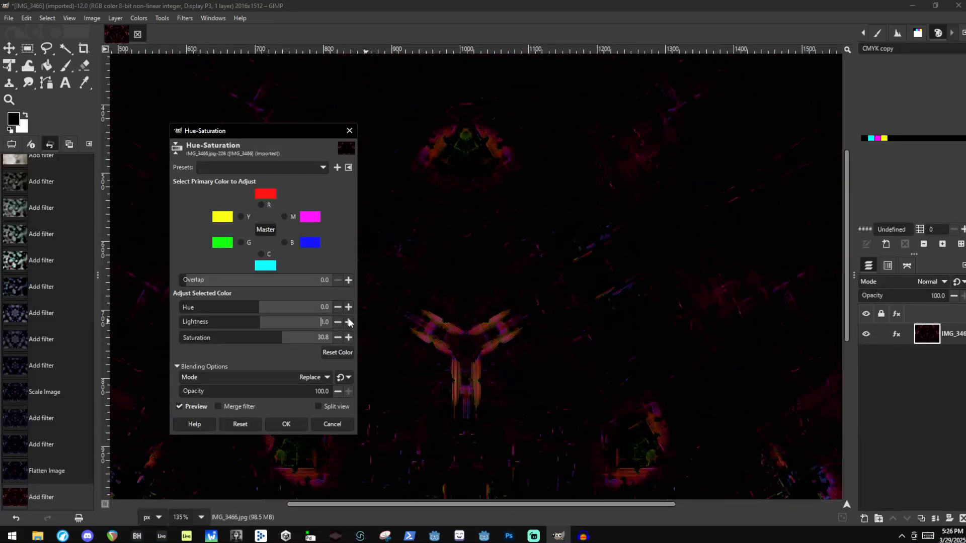
scroll(666, 221, up, 3)
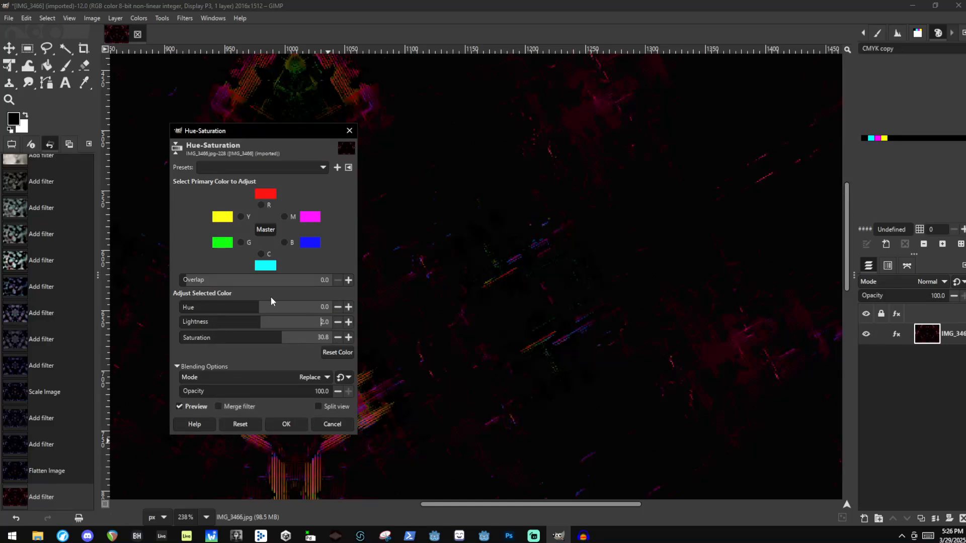
Switch the primary colour through magenta and green to yellow, and examine the centre motifs and lower area
click(291, 214)
scroll(649, 366, down, 3)
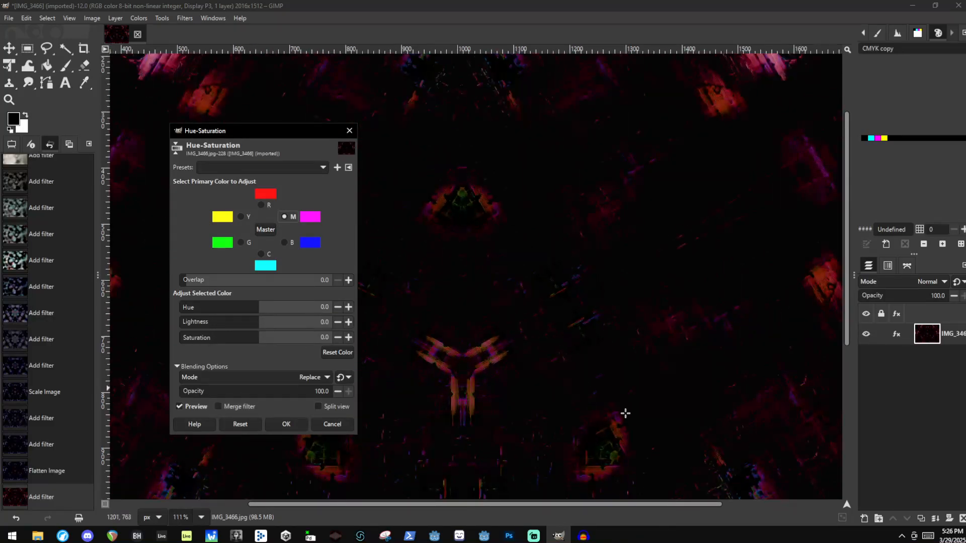
scroll(626, 413, up, 2)
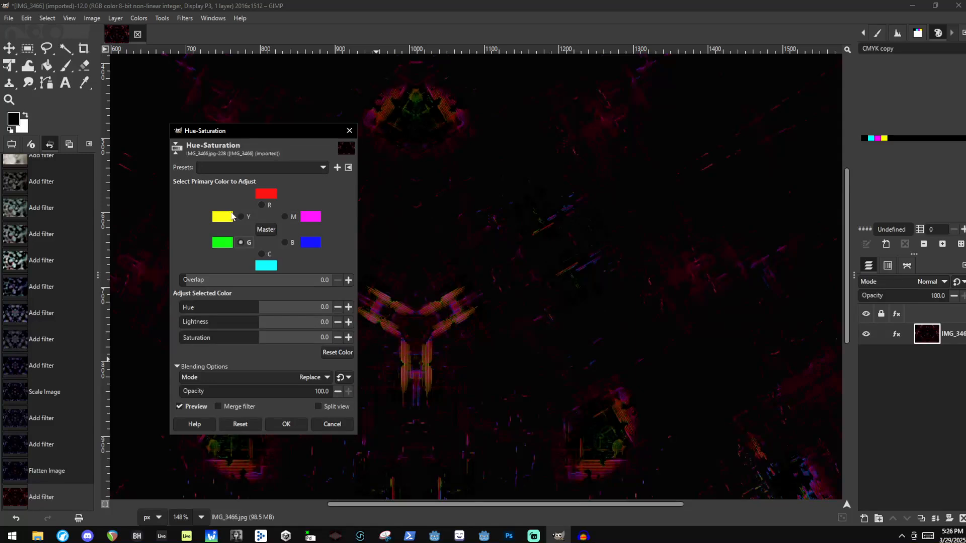
click(241, 218)
scroll(644, 321, down, 8)
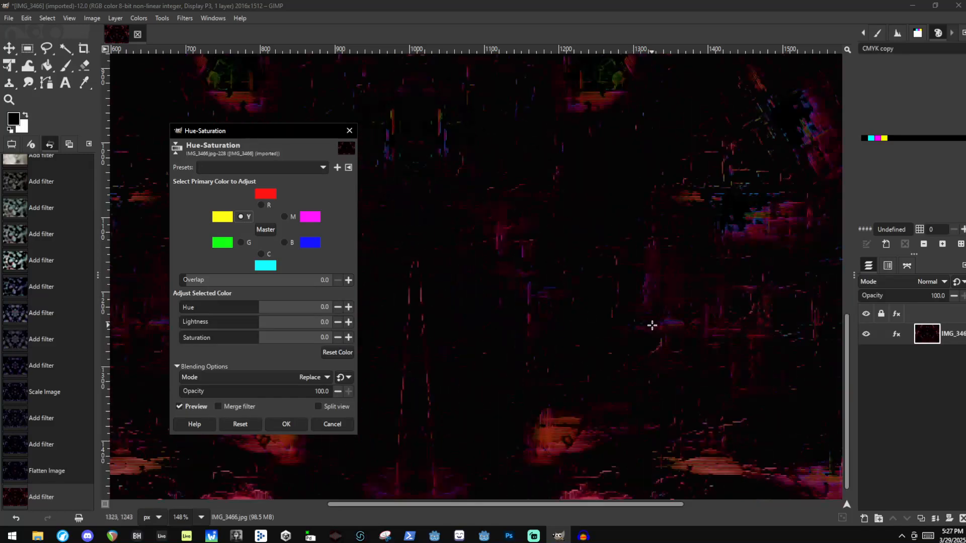
scroll(644, 322, up, 8)
scroll(621, 432, down, 5)
scroll(621, 437, up, 6)
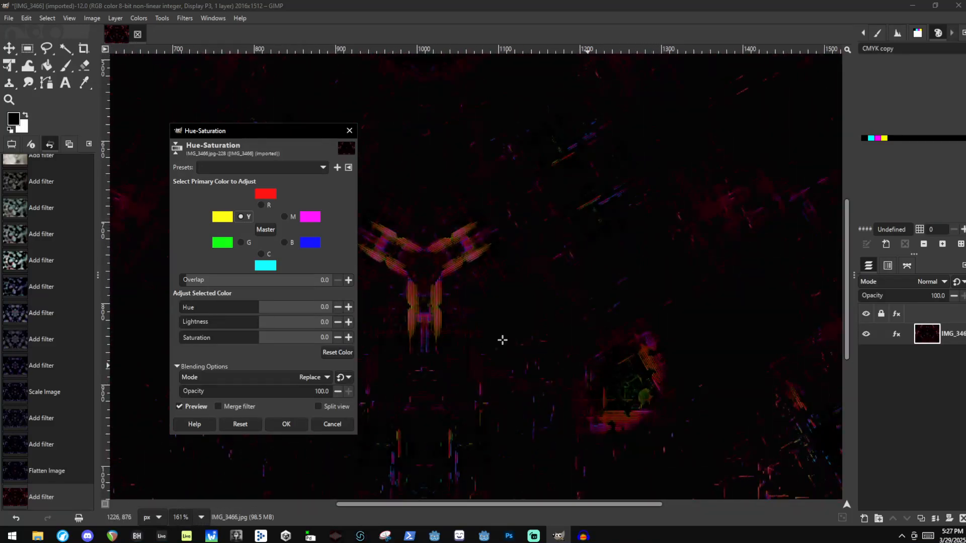
scroll(627, 332, down, 3)
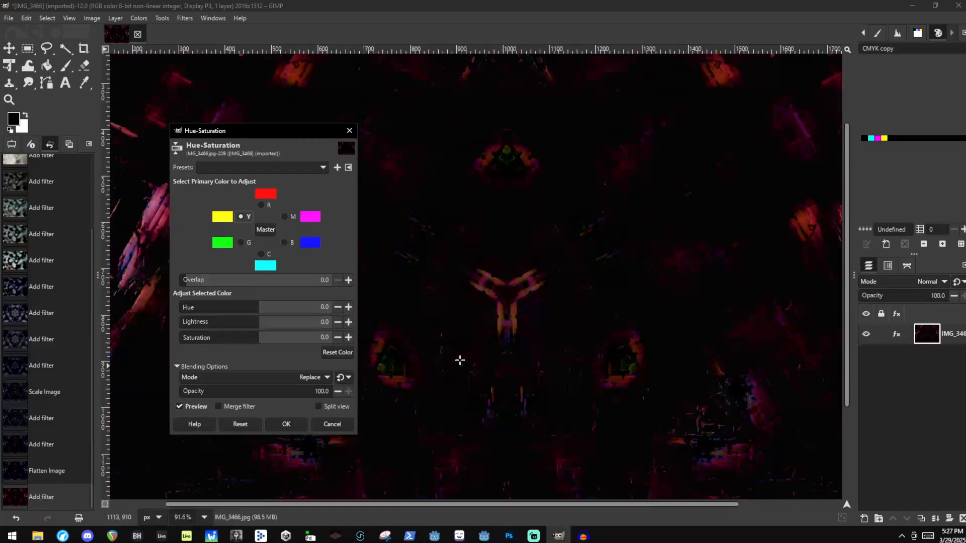
Set the yellow range to a hue of -121.5, lightness of 10.0 and saturation of 8.7, and check the recoloured image
click(348, 307)
scroll(461, 218, up, 2)
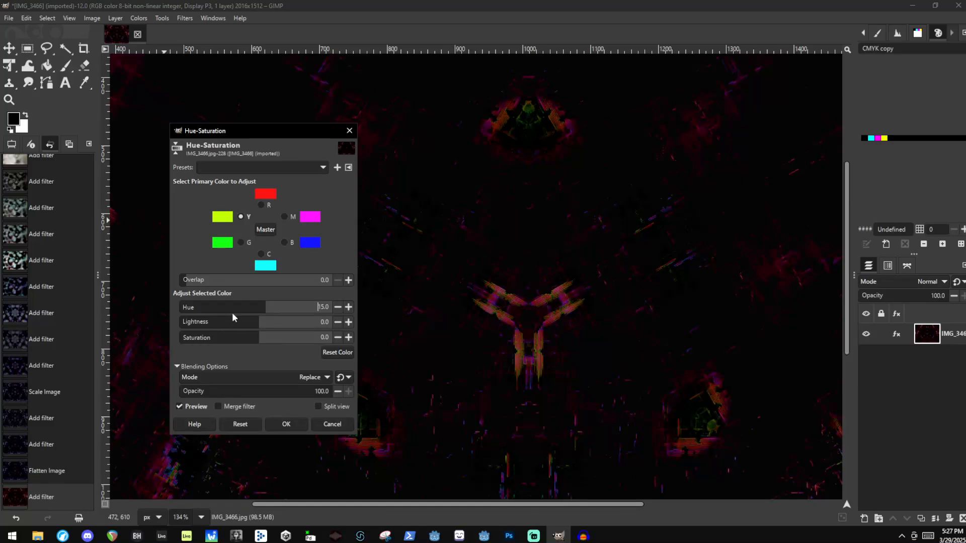
drag(238, 322, 501, 338)
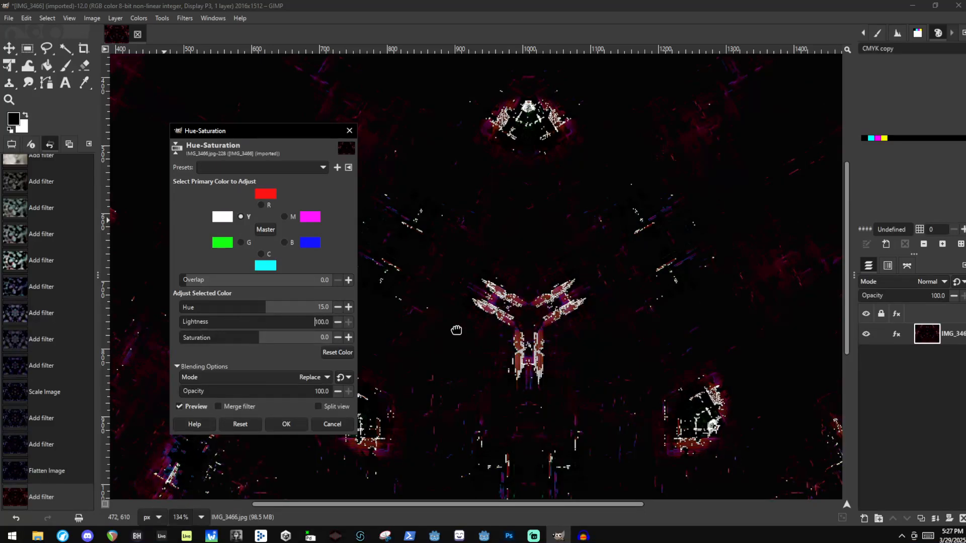
drag(396, 334, 214, 316)
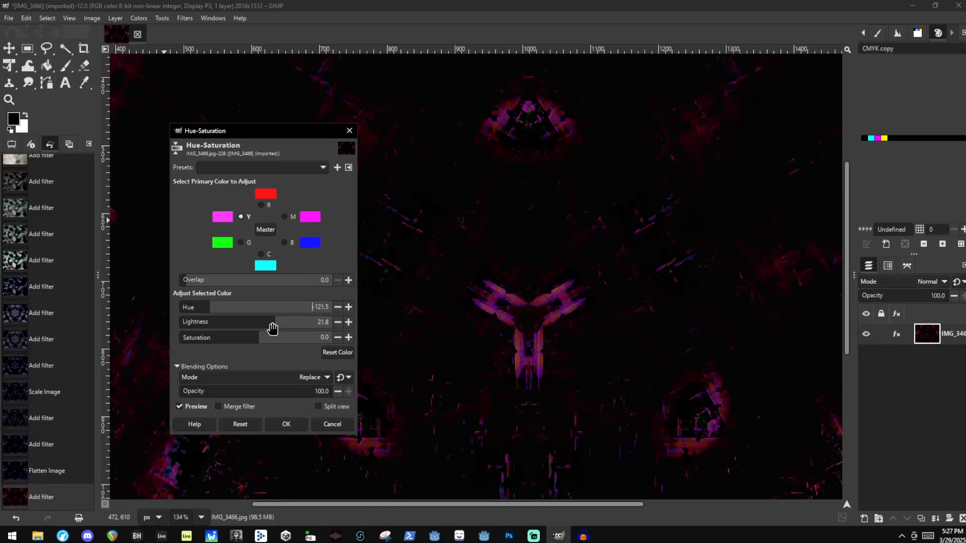
mouse_move(273, 329)
mouse_down()
mouse_move(259, 338)
mouse_move(275, 338)
mouse_move(259, 338)
mouse_up()
scroll(670, 362, down, 10)
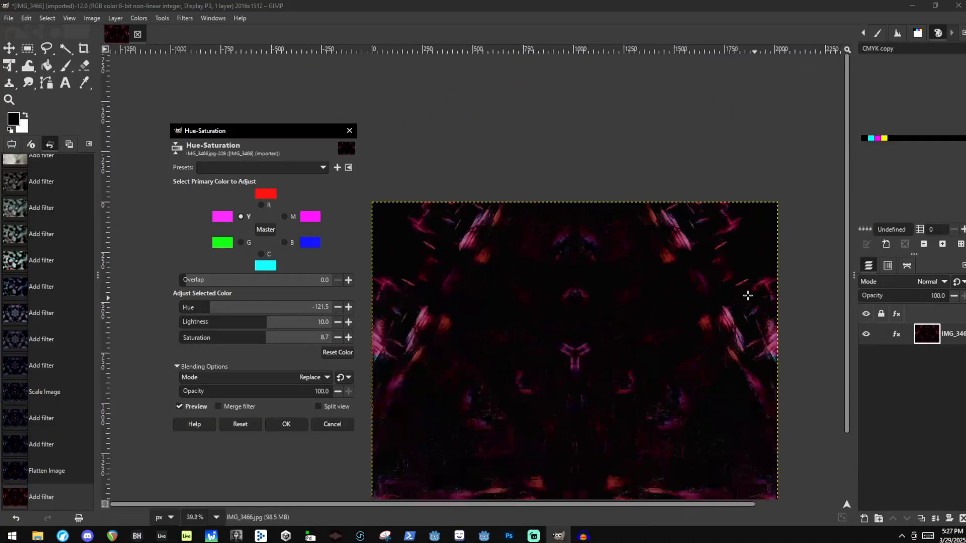
scroll(586, 199, up, 10)
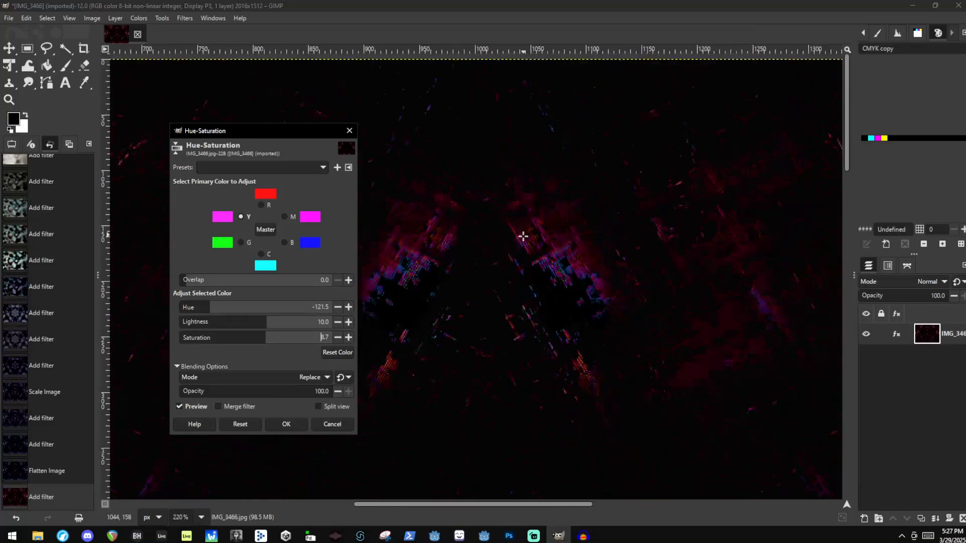
scroll(523, 237, up, 3)
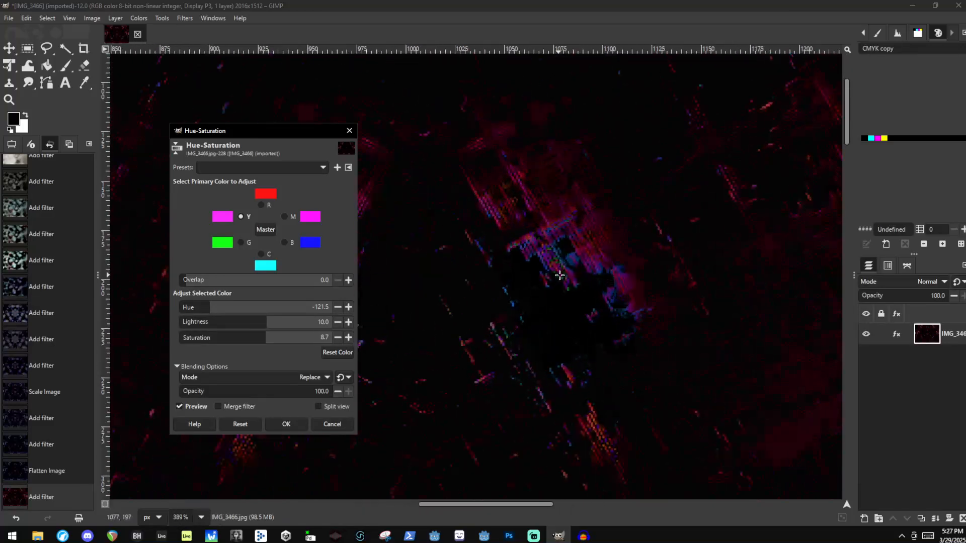
Choose green as the primary colour and set its saturation to 100 and its lightness to 3.8
click(241, 243)
mouse_move(272, 323)
mouse_down()
mouse_move(336, 325)
mouse_move(277, 323)
mouse_up()
scroll(645, 321, down, 5)
scroll(565, 391, up, 4)
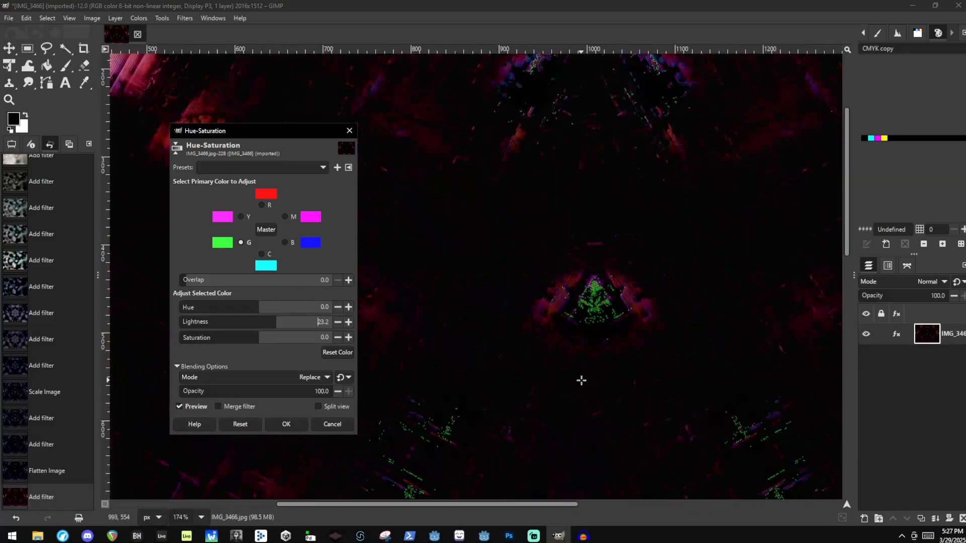
scroll(605, 373, down, 3)
scroll(607, 395, up, 3)
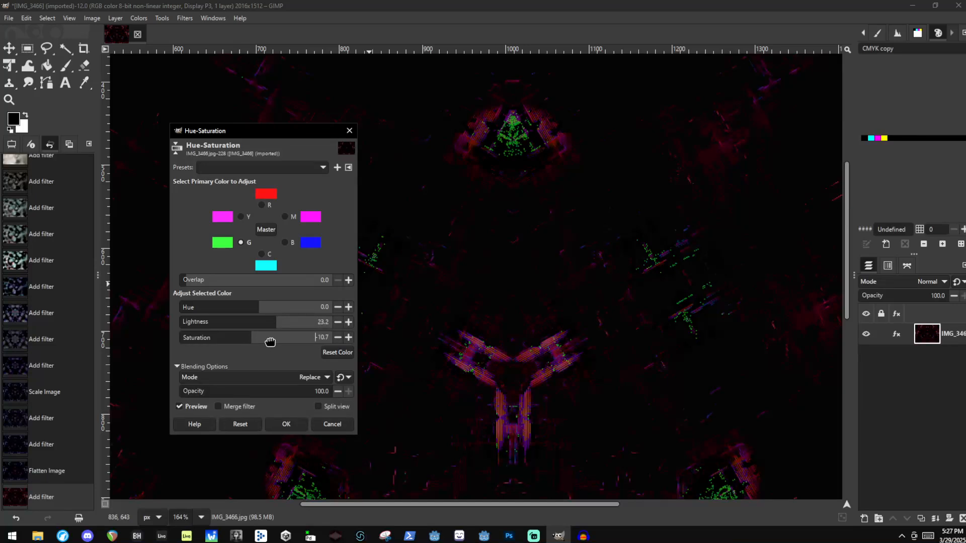
drag(258, 338, 334, 342)
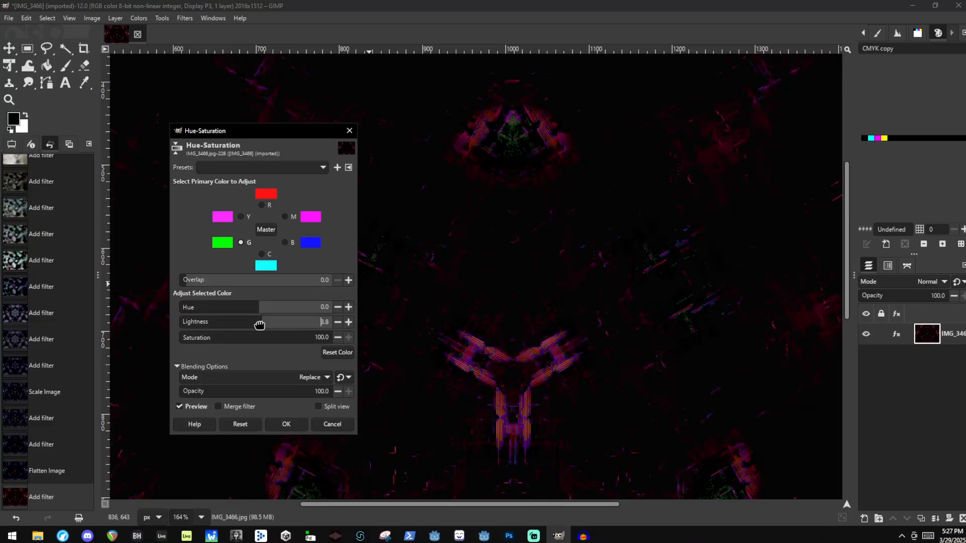
Set the green range's hue to 38.0 after trying 48.0, judging the colour on the green details of the side motifs
scroll(484, 423, up, 5)
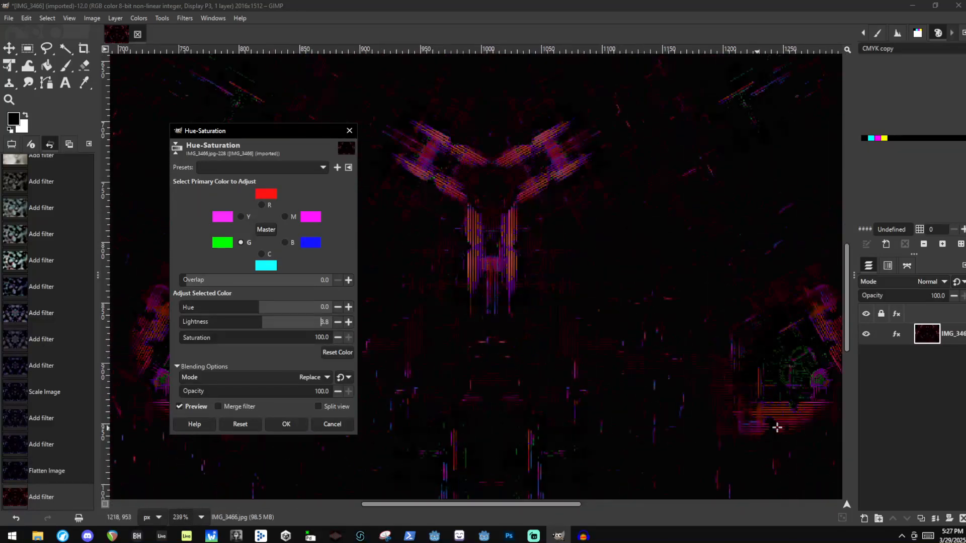
scroll(631, 329, up, 3)
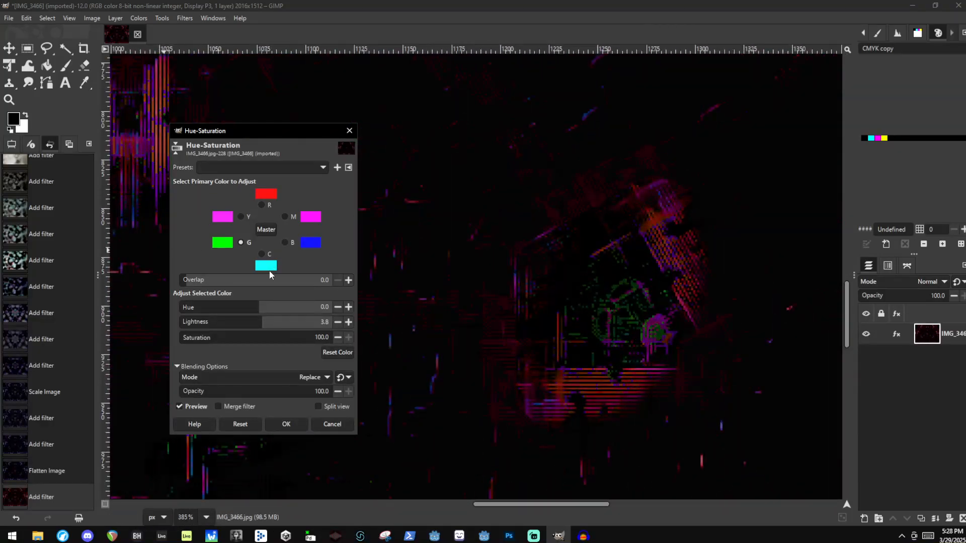
drag(230, 308, 266, 306)
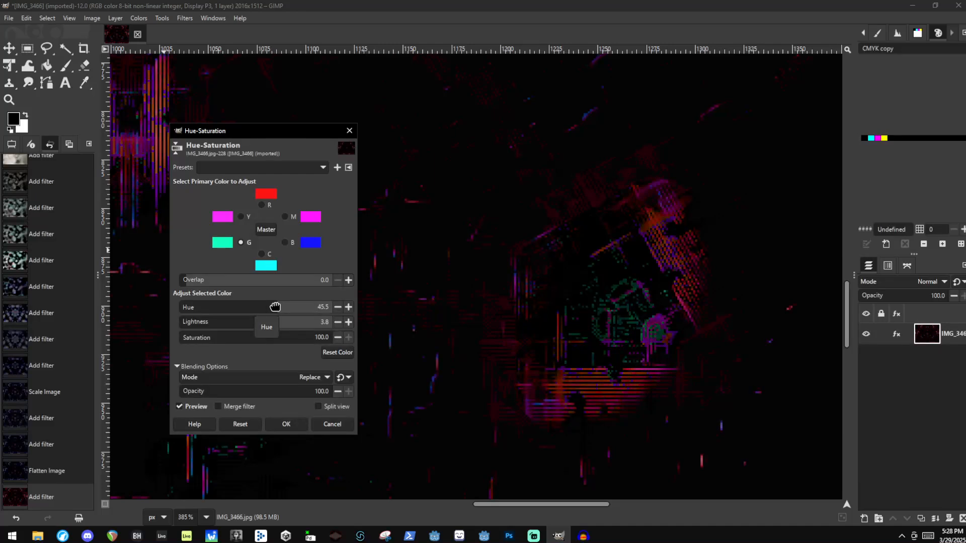
drag(275, 307, 276, 306)
scroll(611, 305, down, 10)
scroll(453, 297, up, 7)
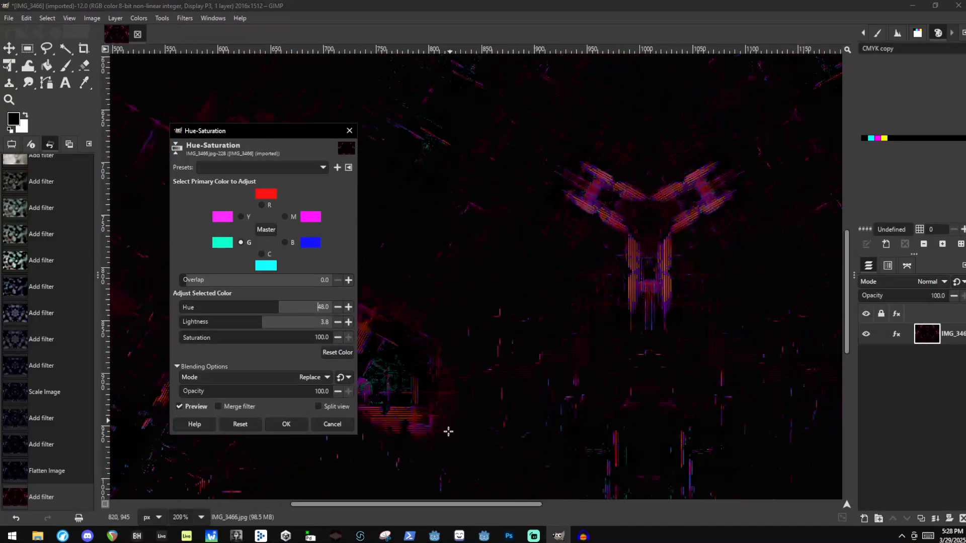
scroll(556, 299, down, 5)
scroll(522, 328, up, 4)
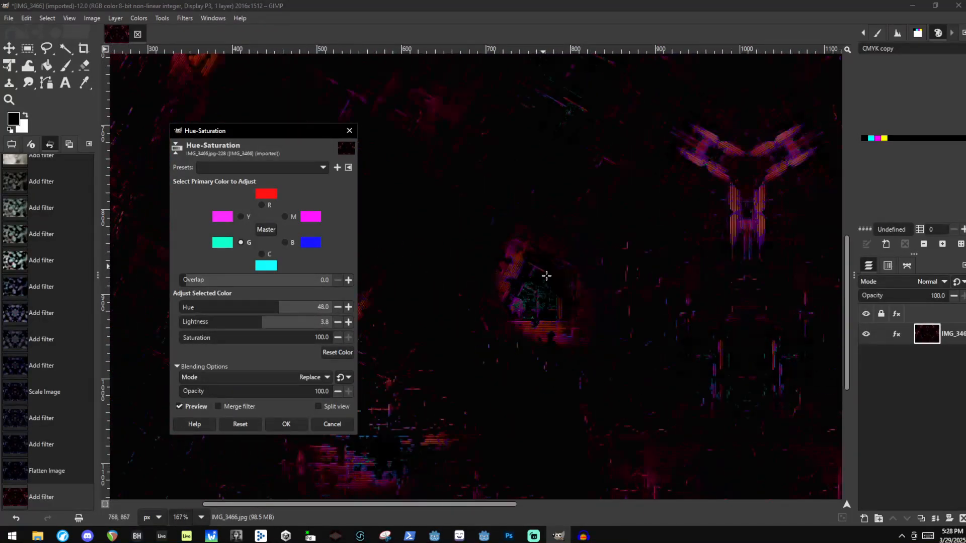
scroll(546, 276, up, 5)
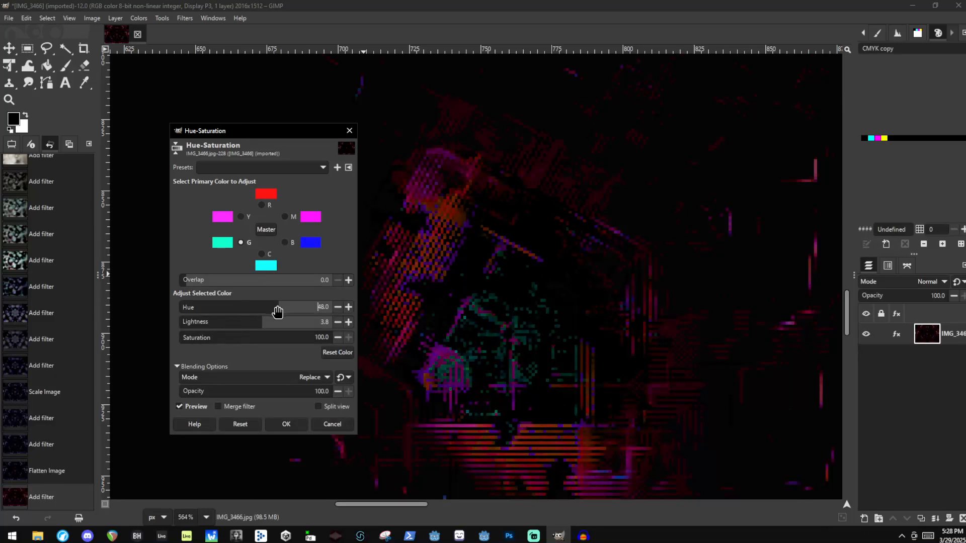
mouse_move(287, 311)
mouse_down()
mouse_move(236, 314)
mouse_move(271, 316)
mouse_up()
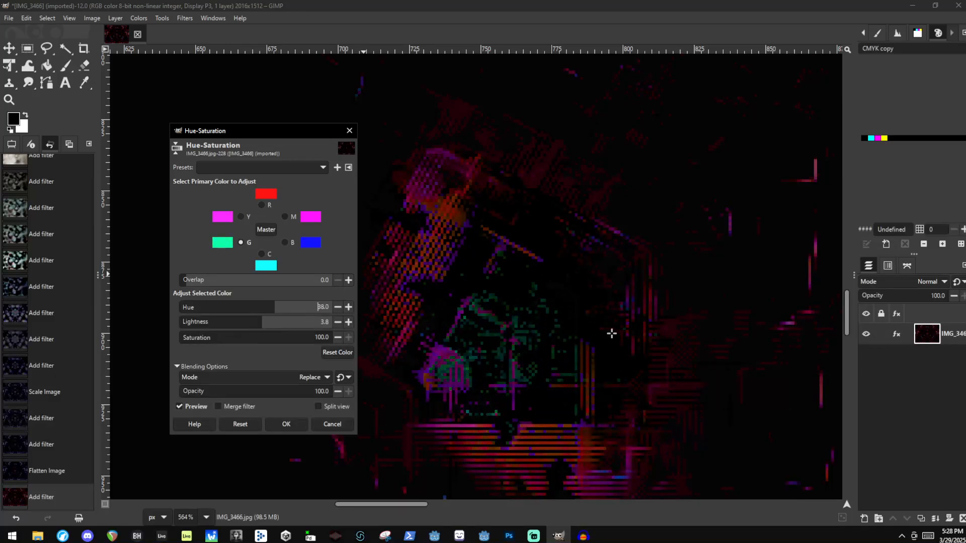
Choose cyan as the primary colour and try a hue of -67.9, lightness of 5.2 and saturation of 100.0 on the upper centre motif
scroll(612, 332, down, 10)
scroll(620, 300, up, 4)
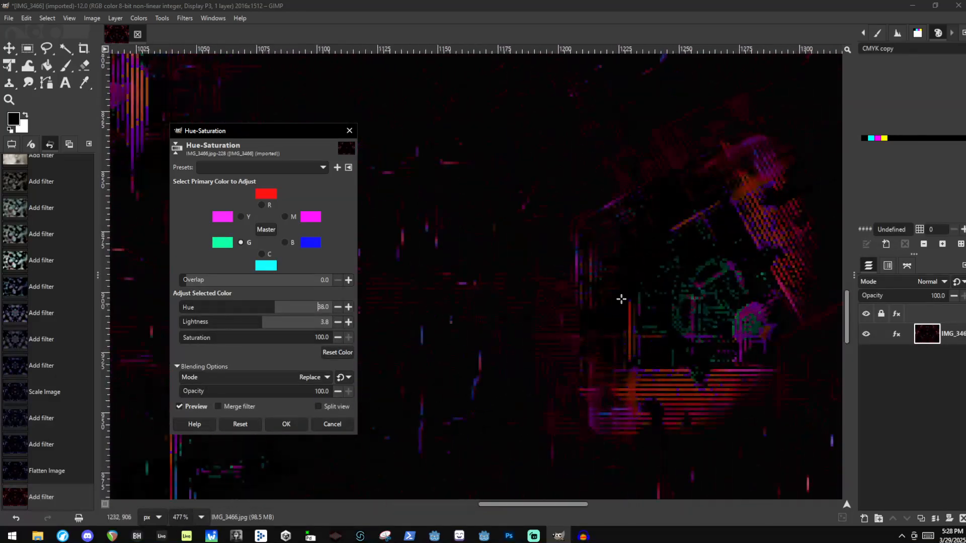
scroll(624, 323, up, 3)
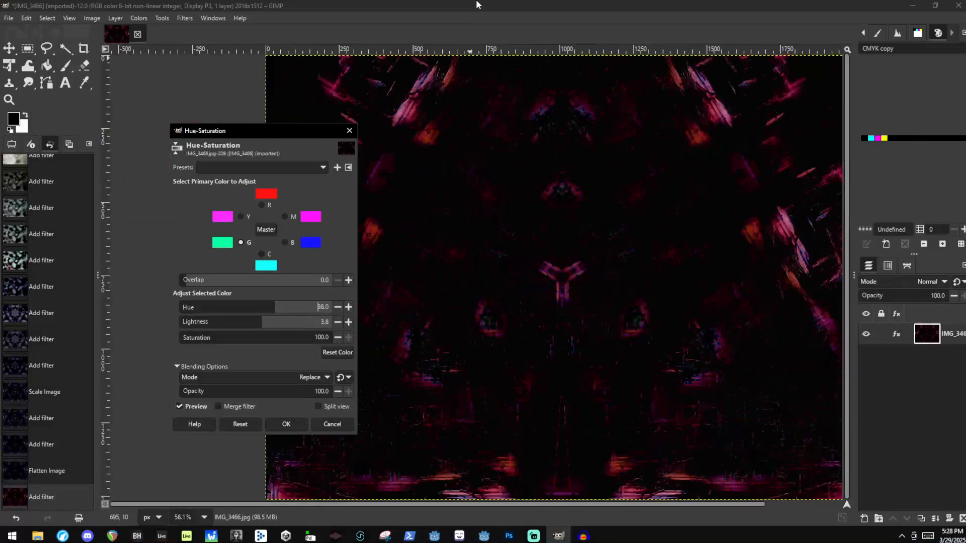
scroll(491, 441, up, 8)
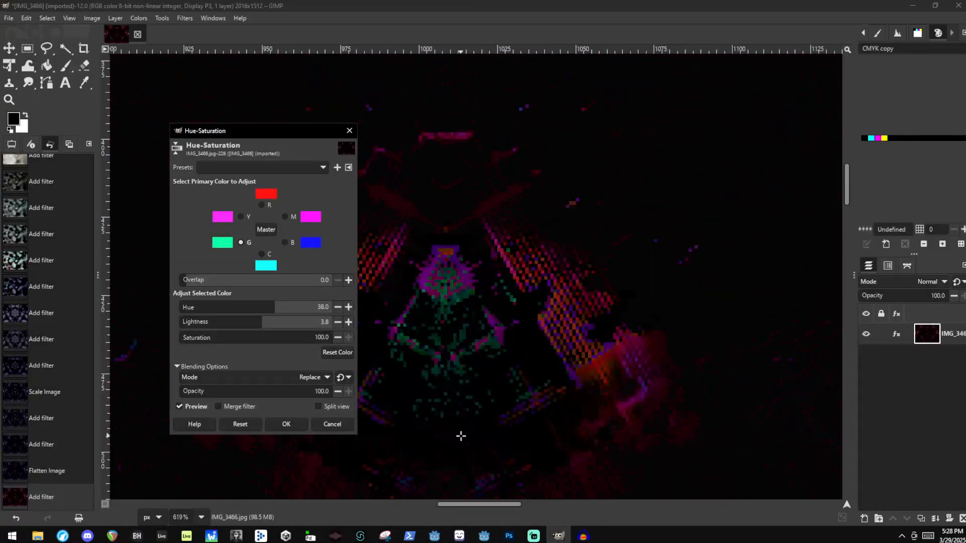
click(262, 254)
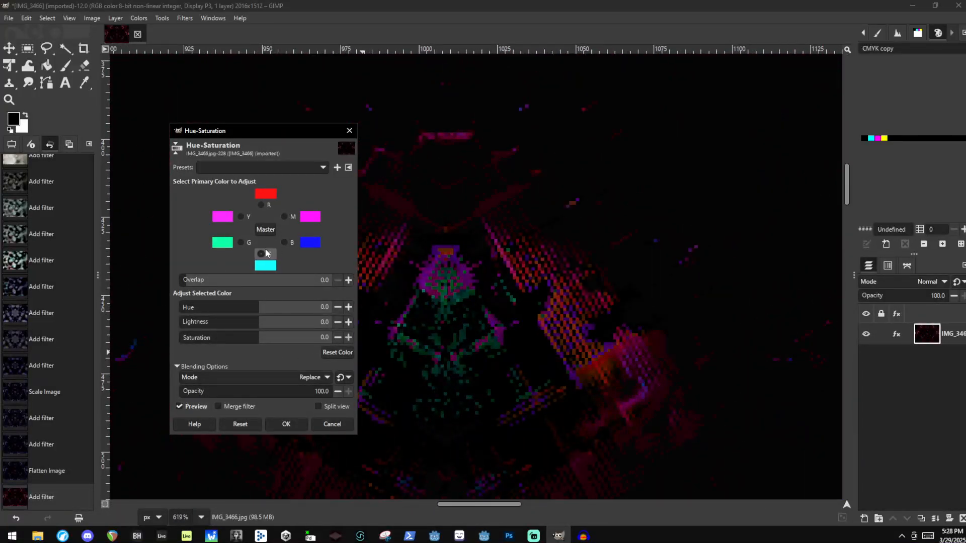
mouse_move(295, 322)
mouse_down()
mouse_move(285, 326)
mouse_move(324, 327)
mouse_move(263, 336)
mouse_move(216, 317)
mouse_move(257, 317)
mouse_move(204, 321)
mouse_move(319, 339)
mouse_move(307, 327)
mouse_up()
drag(225, 312, 260, 328)
scroll(507, 326, down, 9)
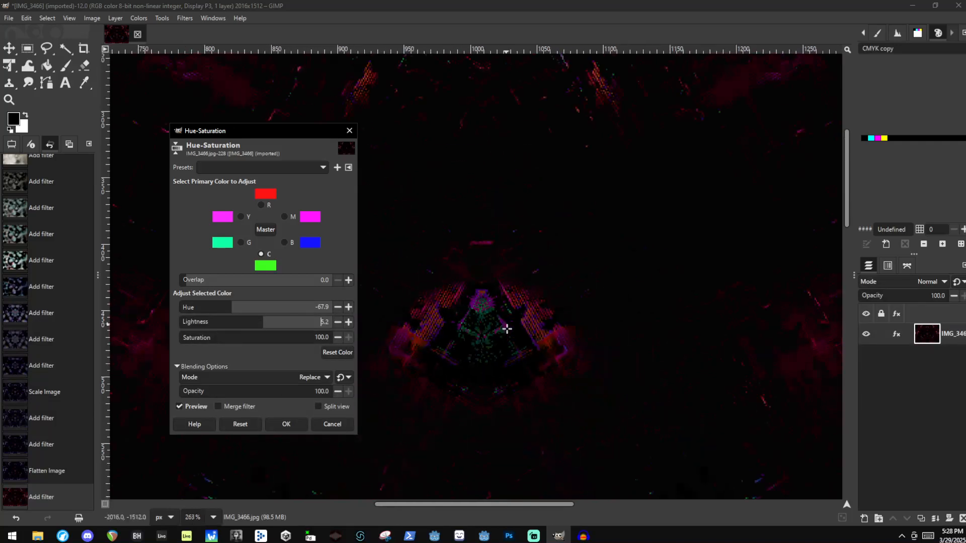
scroll(504, 334, up, 9)
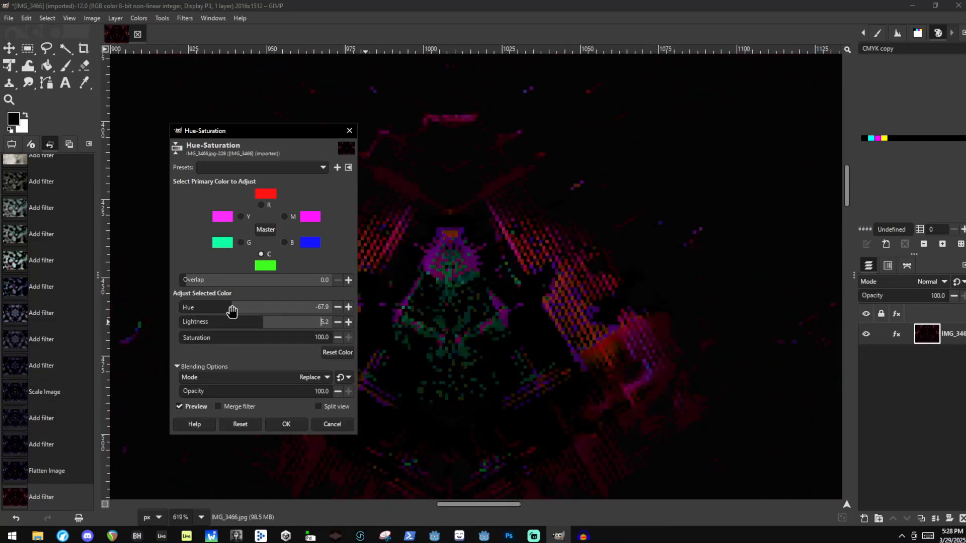
Set the cyan range's hue to 62.9, lightness to 9.3 and saturation to 25.3
drag(233, 308, 267, 323)
click(276, 337)
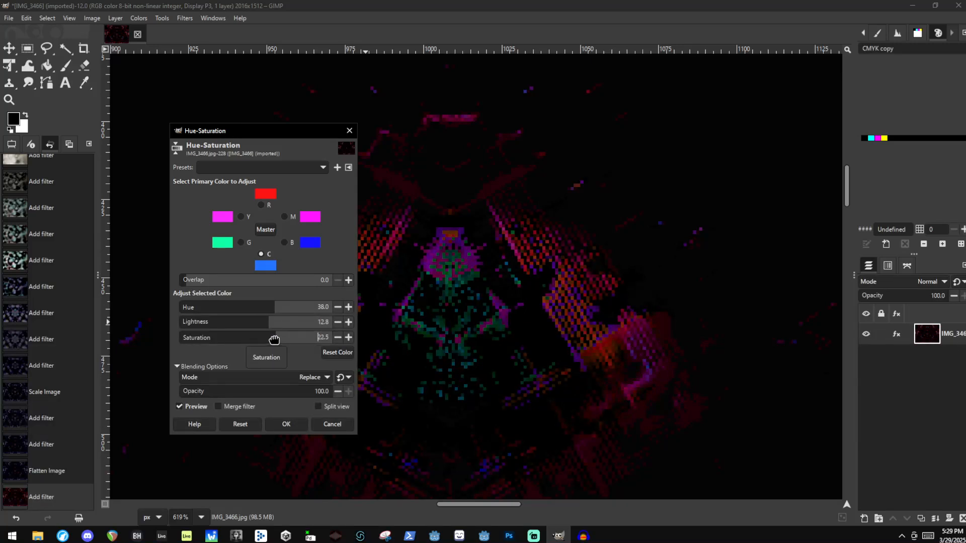
click(272, 323)
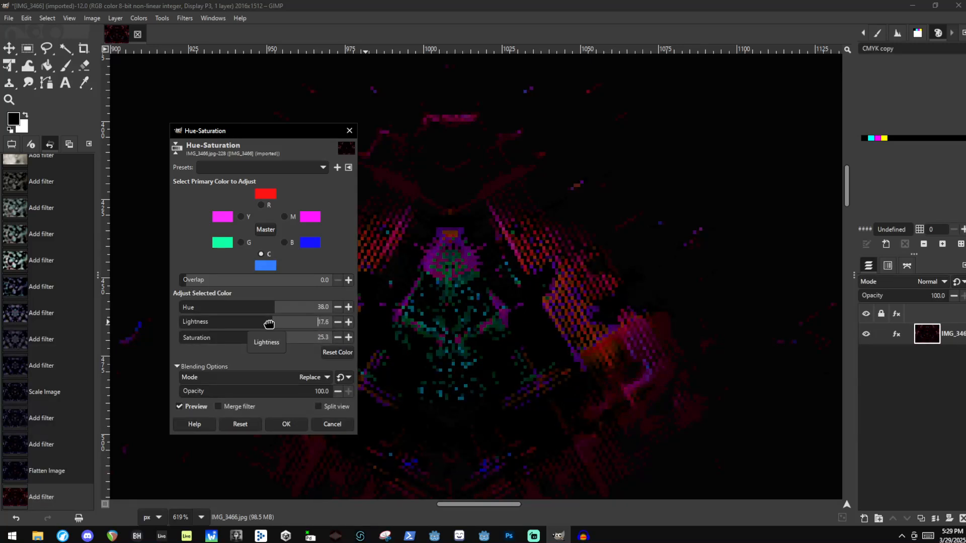
drag(269, 323, 285, 312)
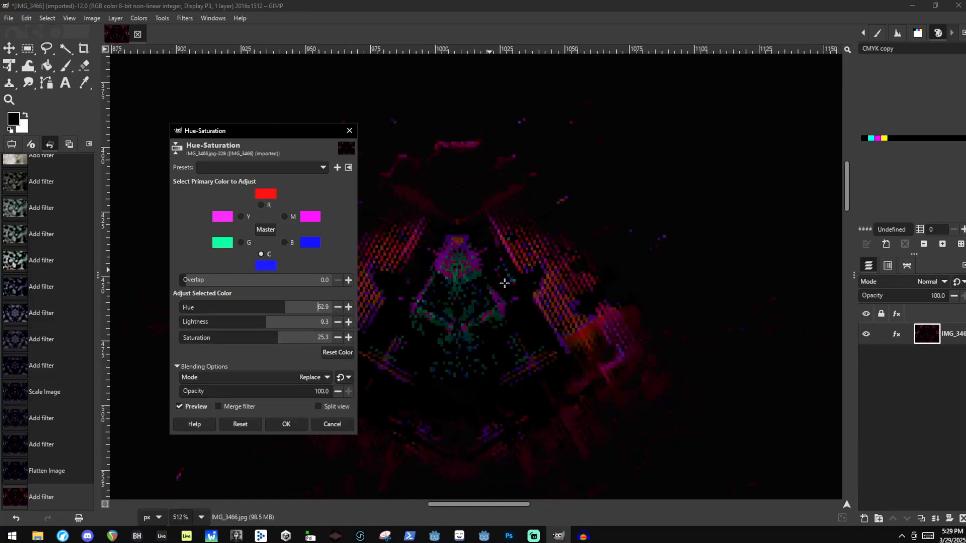
Examine the recoloured upper centre motif, the side motif and the lower corner details, and compare them with the whole image
scroll(431, 323, up, 3)
scroll(571, 300, down, 5)
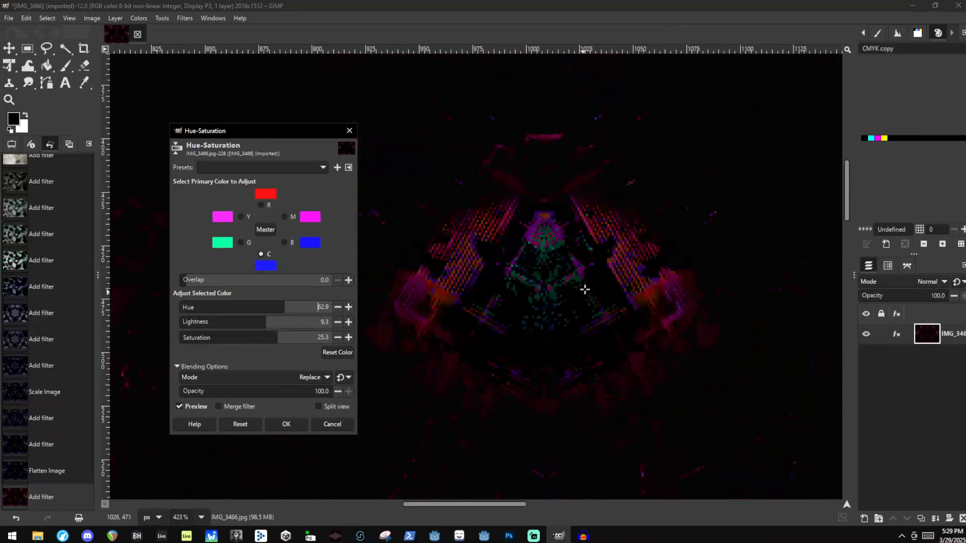
scroll(621, 307, up, 4)
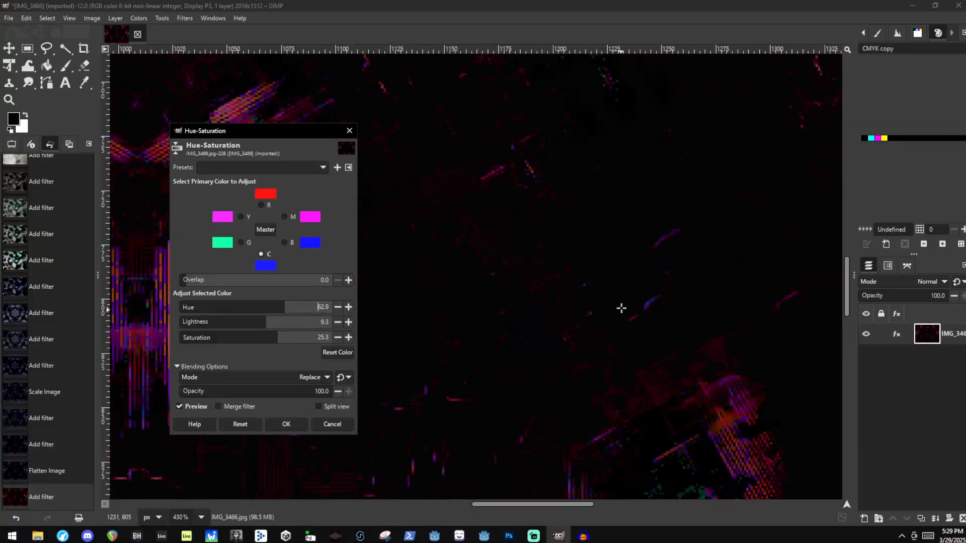
scroll(625, 273, down, 5)
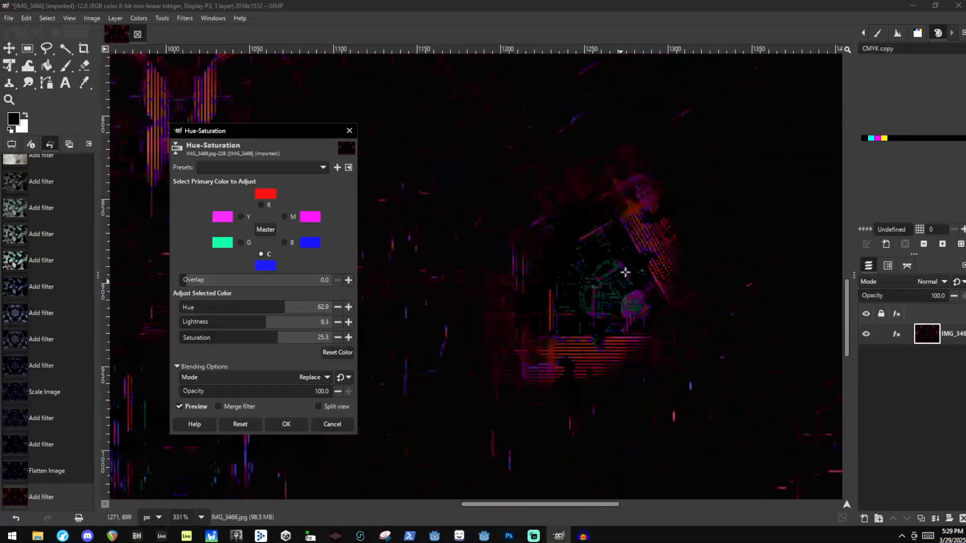
scroll(705, 402, down, 2)
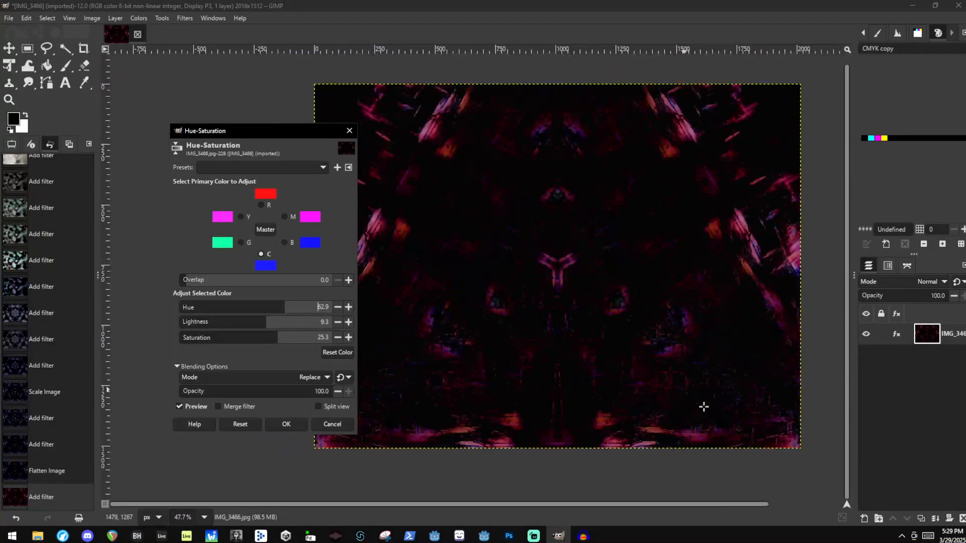
scroll(770, 410, up, 4)
scroll(674, 402, down, 2)
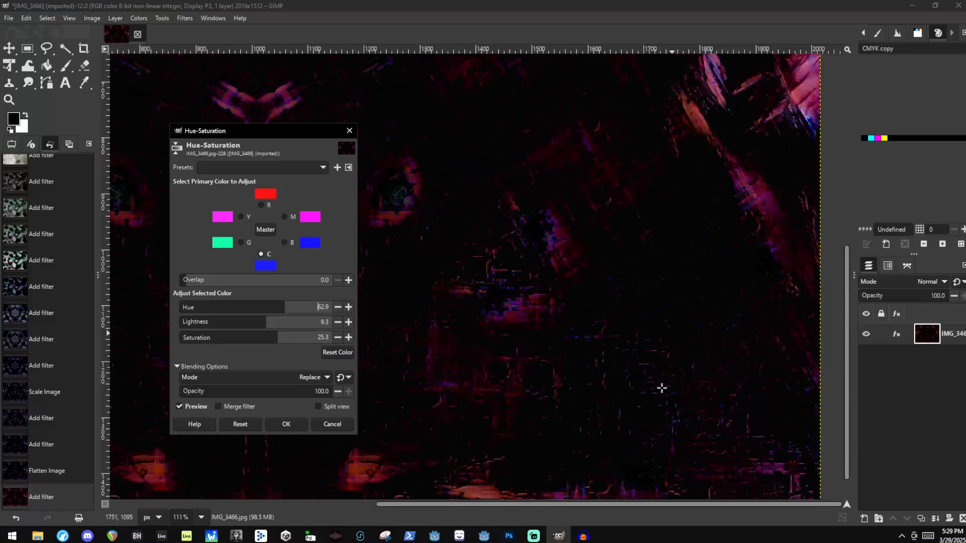
scroll(649, 397, up, 2)
scroll(629, 352, down, 1)
scroll(600, 321, down, 4)
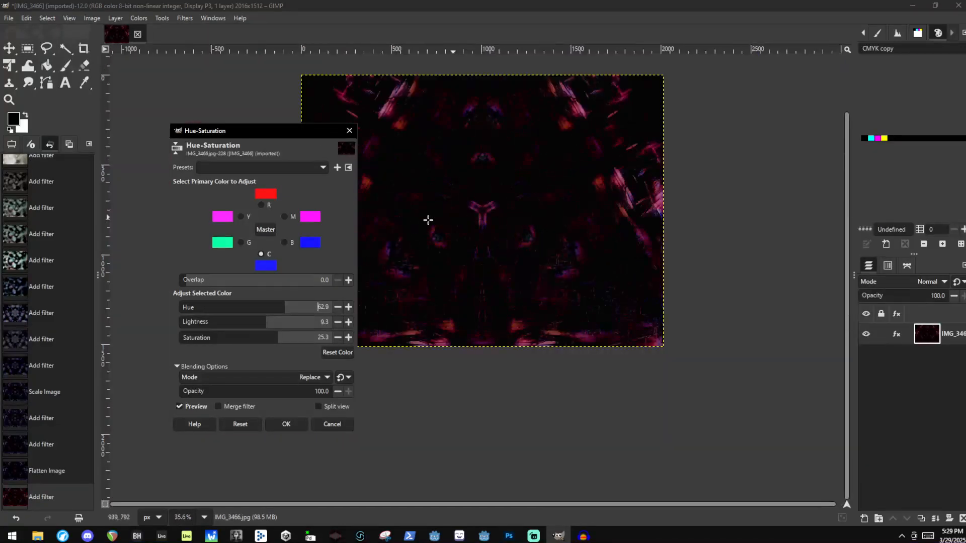
scroll(529, 194, up, 2)
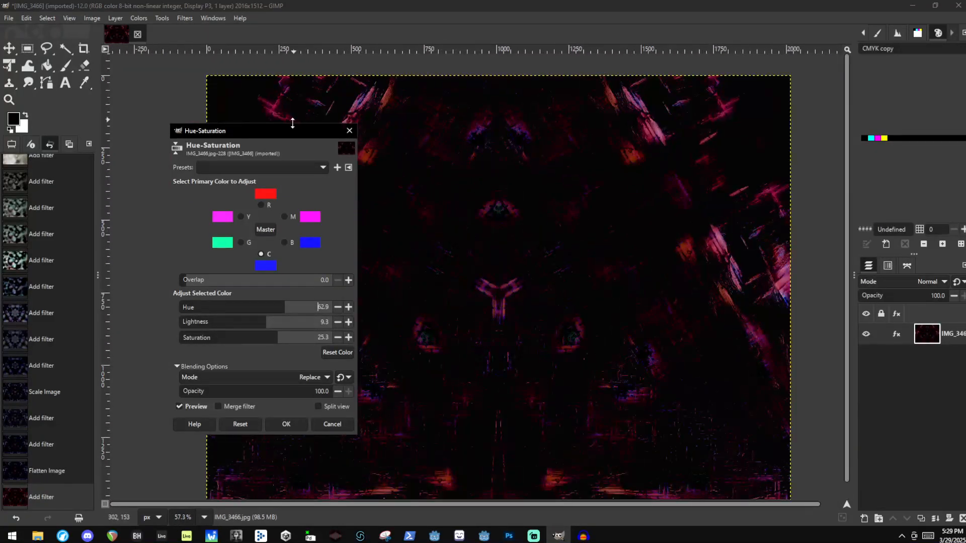
Apply the Hue-Saturation adjustment and check the Y-shaped centre motif and the two side motifs
drag(129, 77, 128, 81)
click(127, 365)
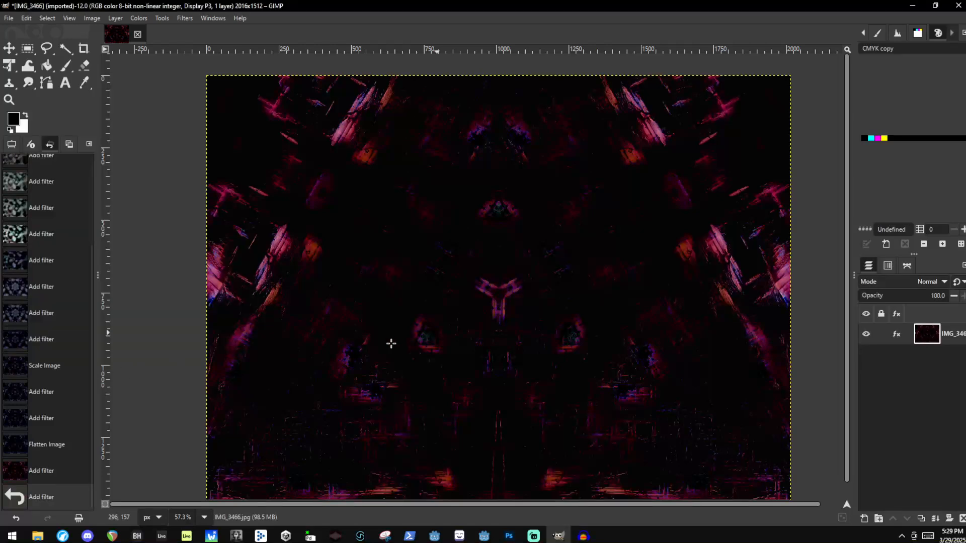
scroll(481, 334, up, 2)
scroll(481, 334, up, 1)
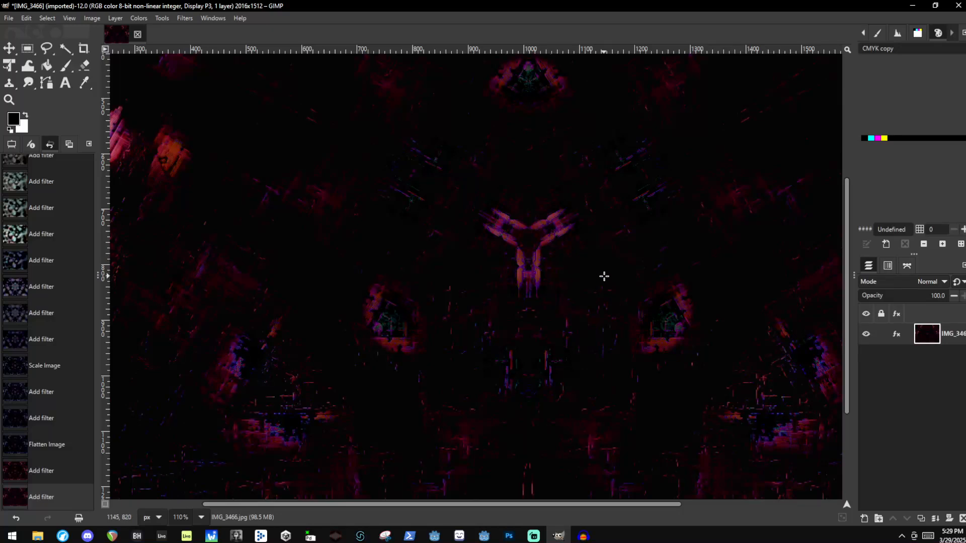
scroll(524, 357, up, 5)
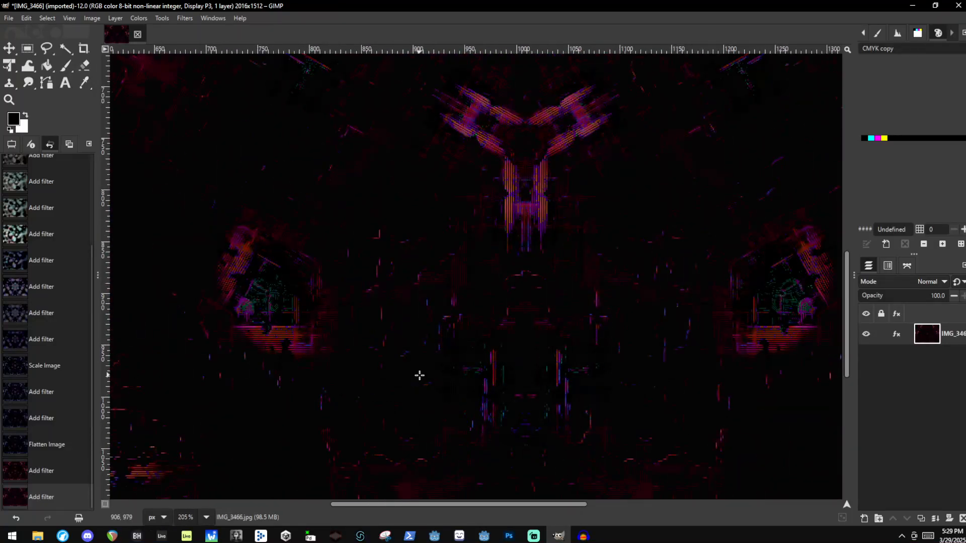
Switch to File Explorer, open the Exports folder in Image editing, and view Image1-V1.png up close
click(38, 536)
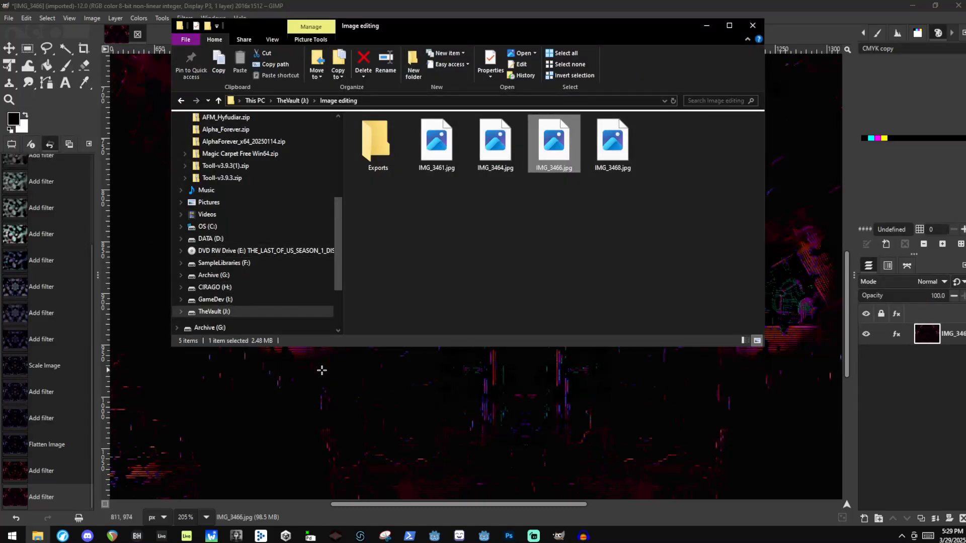
double_click(365, 141)
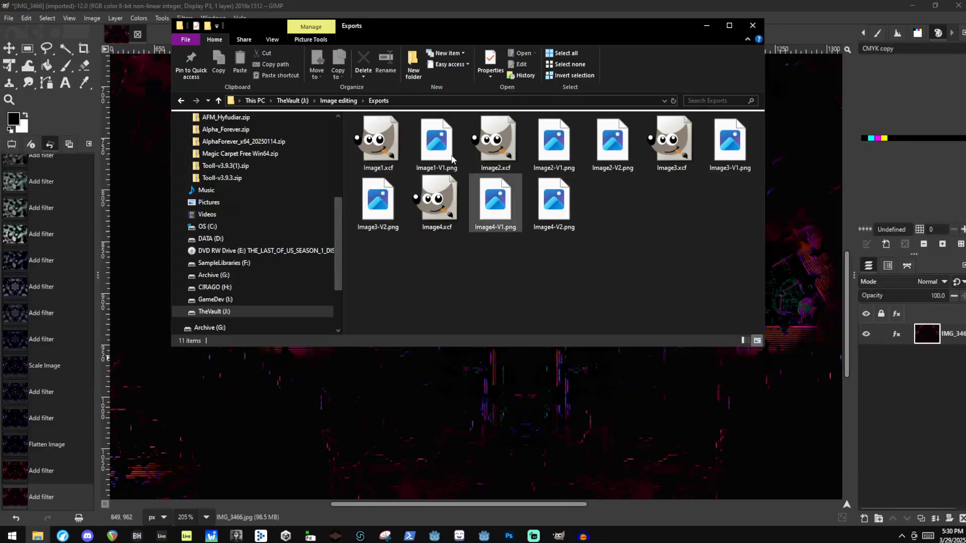
click(425, 145)
double_click(425, 144)
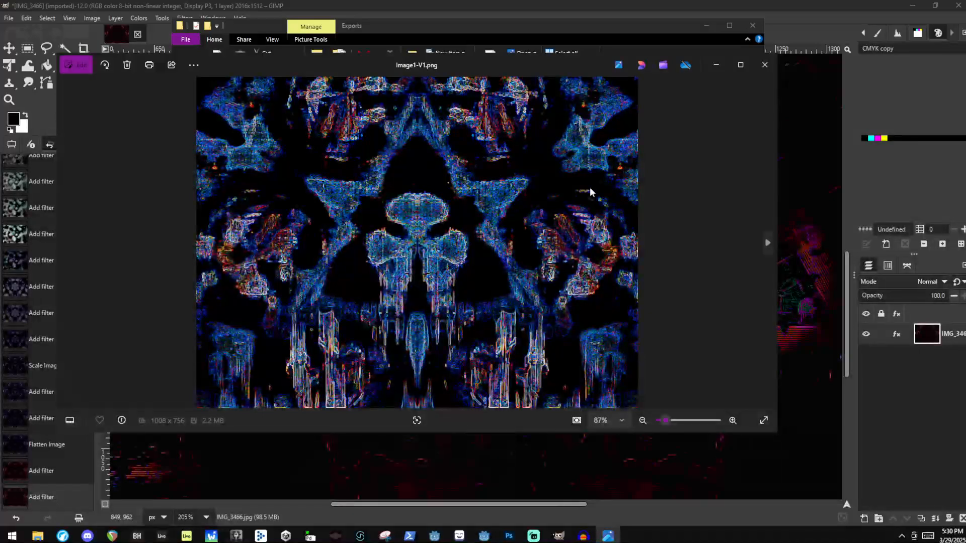
scroll(388, 302, up, 5)
scroll(483, 385, down, 4)
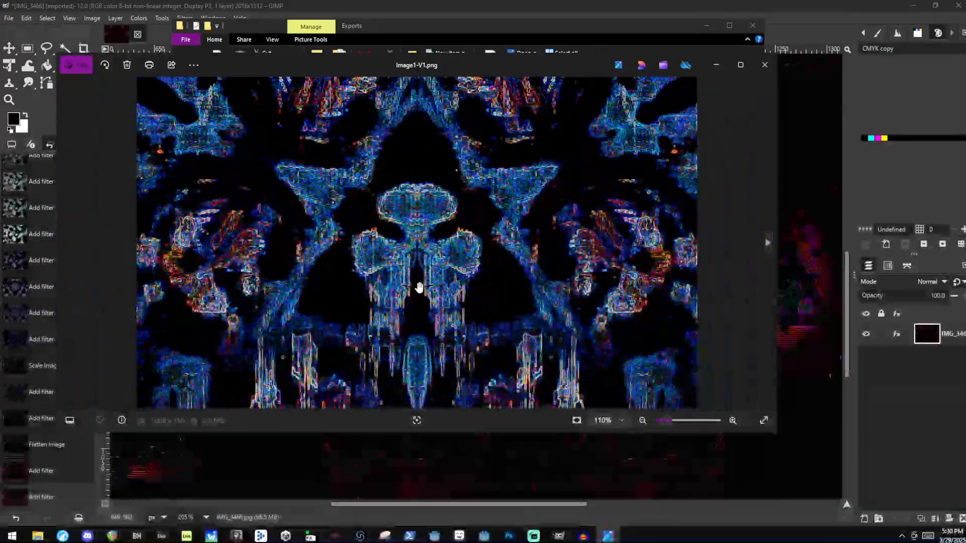
Browse the following exported images, from Image2-V1.png through to Image4-V2.png, examining Image2-V2.png in detail
key(Right)
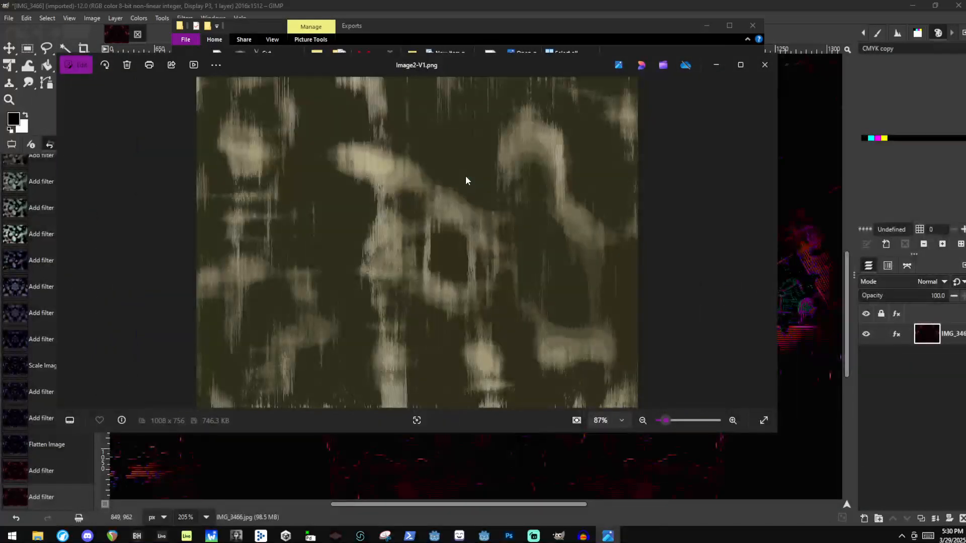
scroll(465, 180, up, 6)
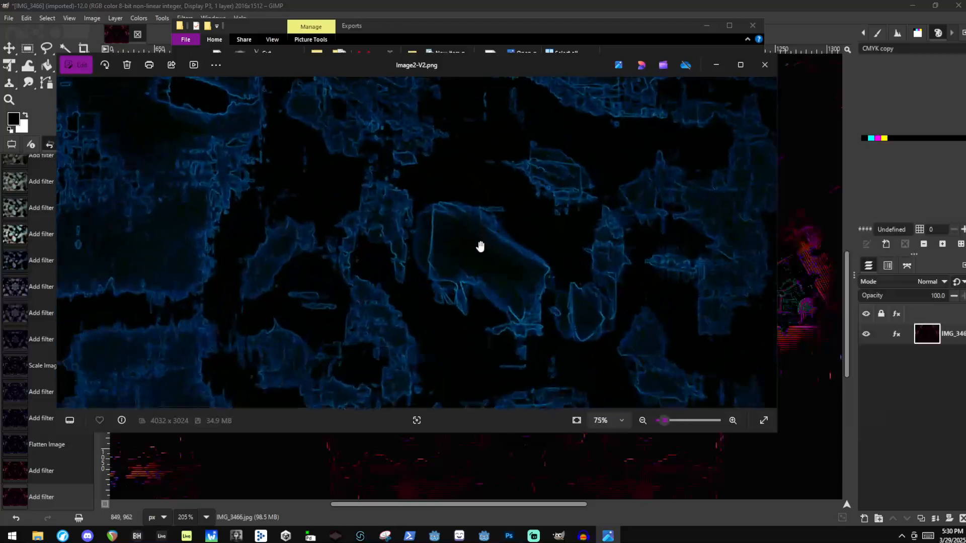
scroll(464, 205, down, 6)
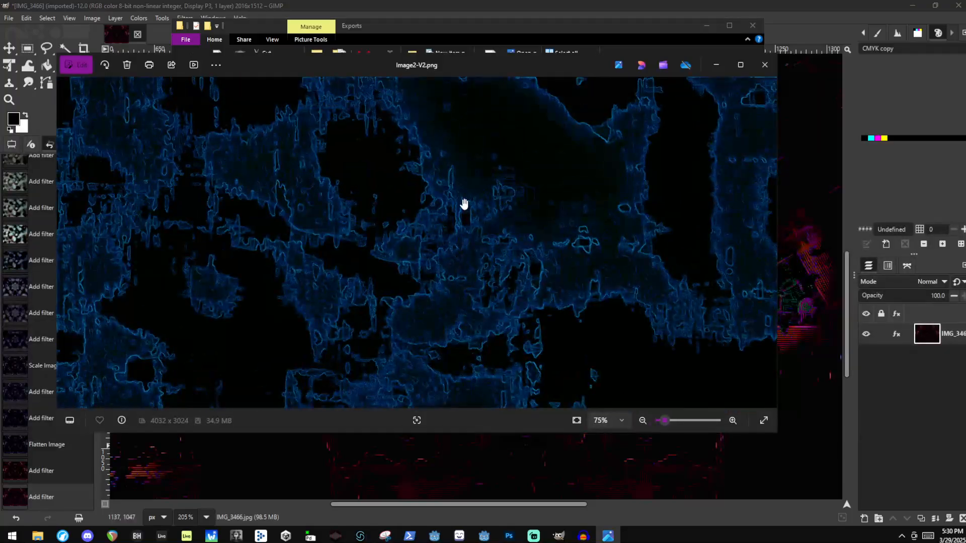
key(Right)
key(Right)
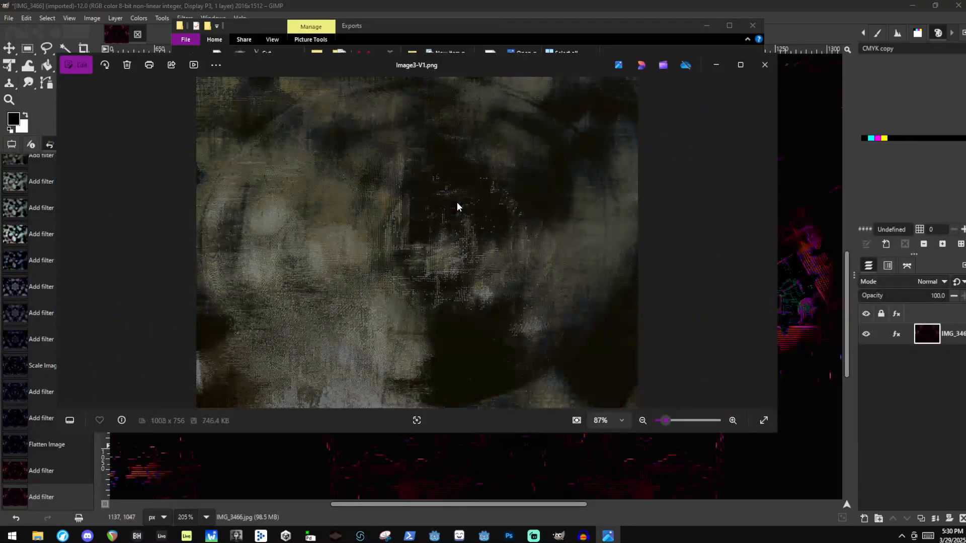
key(Right)
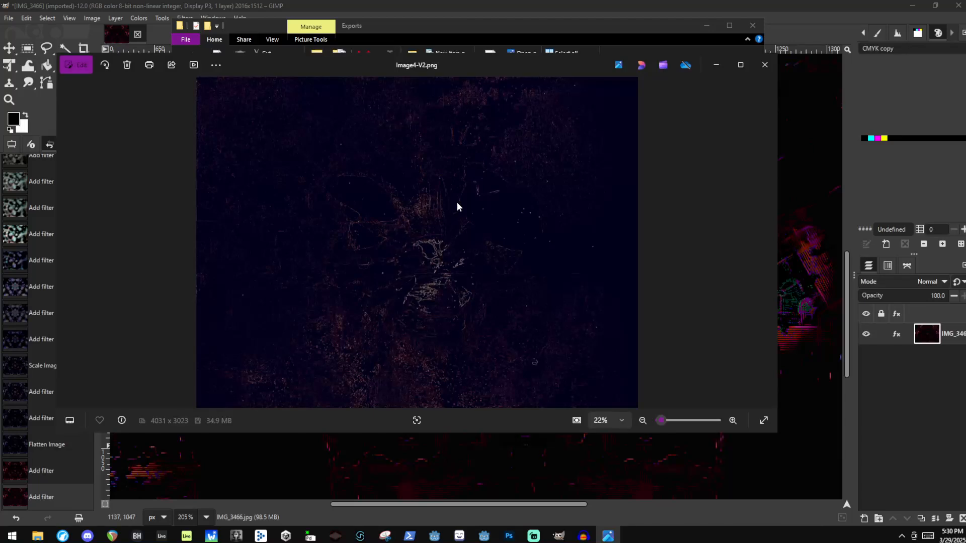
Inspect the outlined details of Image4-V2.png, and close the image viewer and the Exports folder window
scroll(465, 243, up, 4)
scroll(377, 234, up, 1)
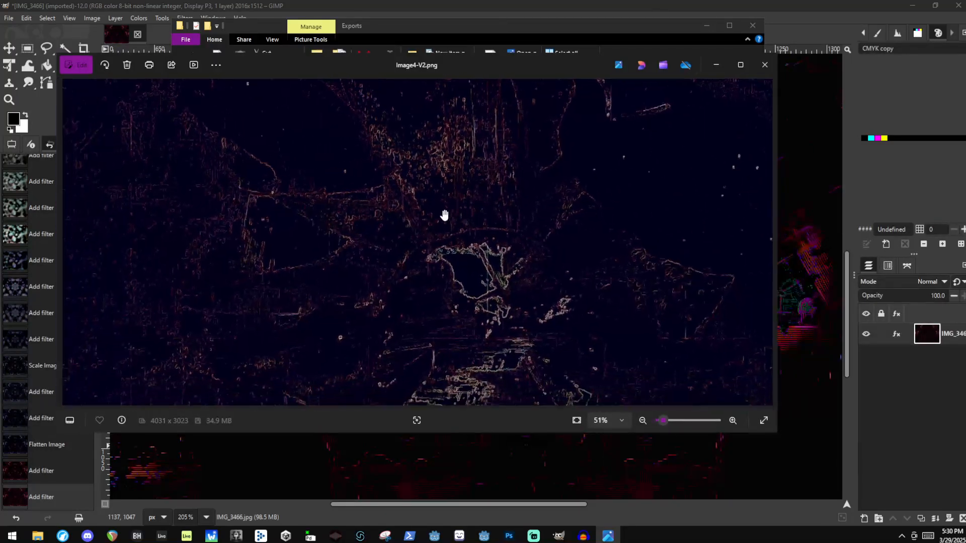
scroll(453, 282, down, 4)
scroll(375, 287, up, 5)
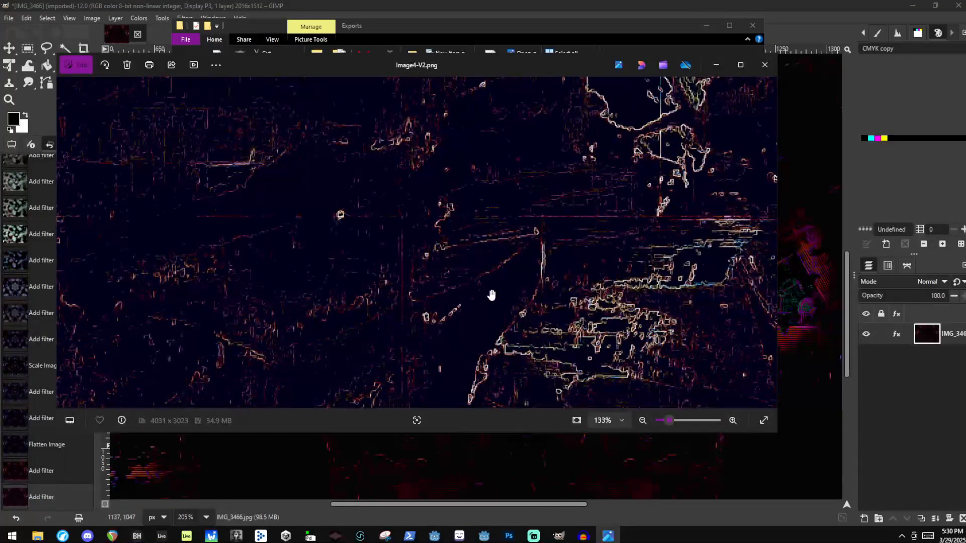
click(764, 65)
click(753, 25)
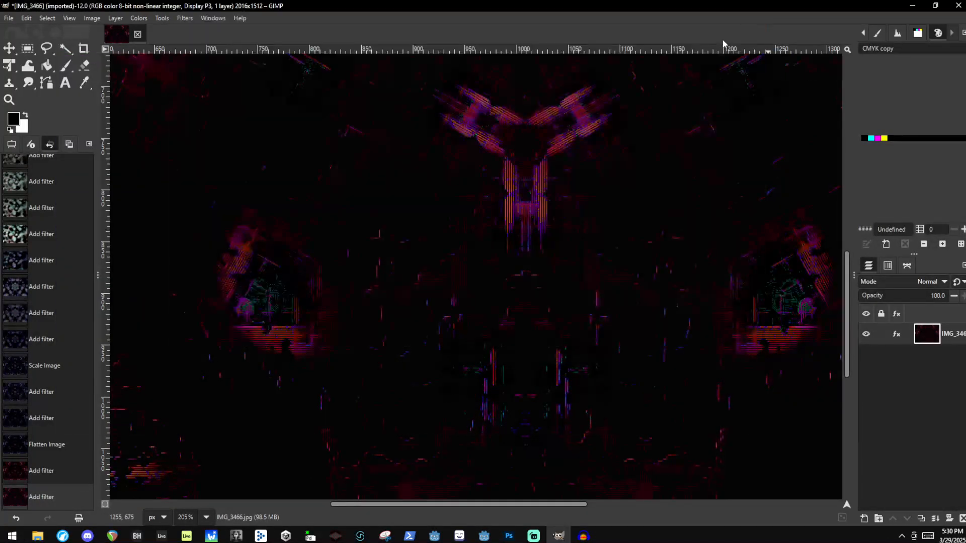
Examine the recoloured artwork in GIMP, covering the upper motifs, the side streaks, the whole image and the lower area
scroll(505, 361, up, 10)
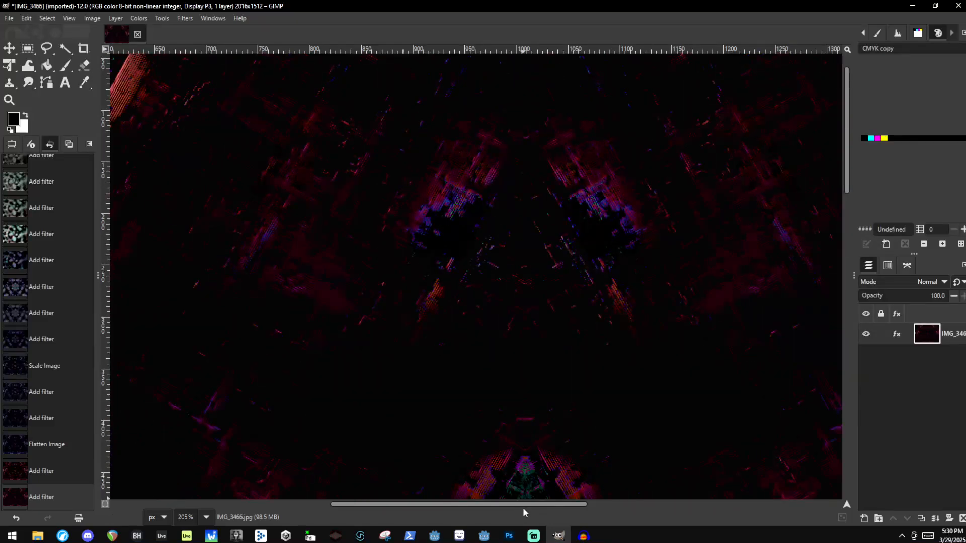
drag(520, 506, 317, 503)
scroll(326, 221, down, 8)
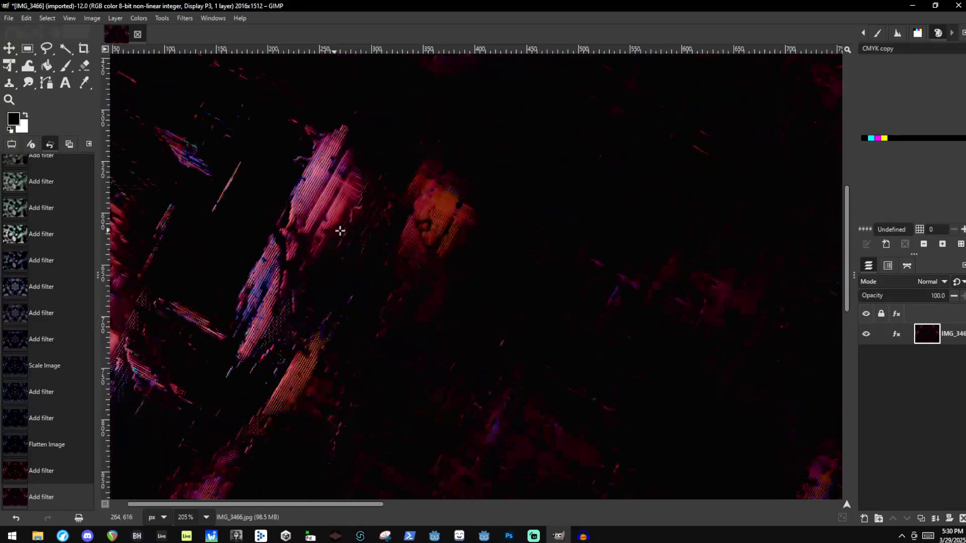
scroll(402, 232, down, 5)
scroll(383, 238, down, 5)
scroll(584, 294, up, 4)
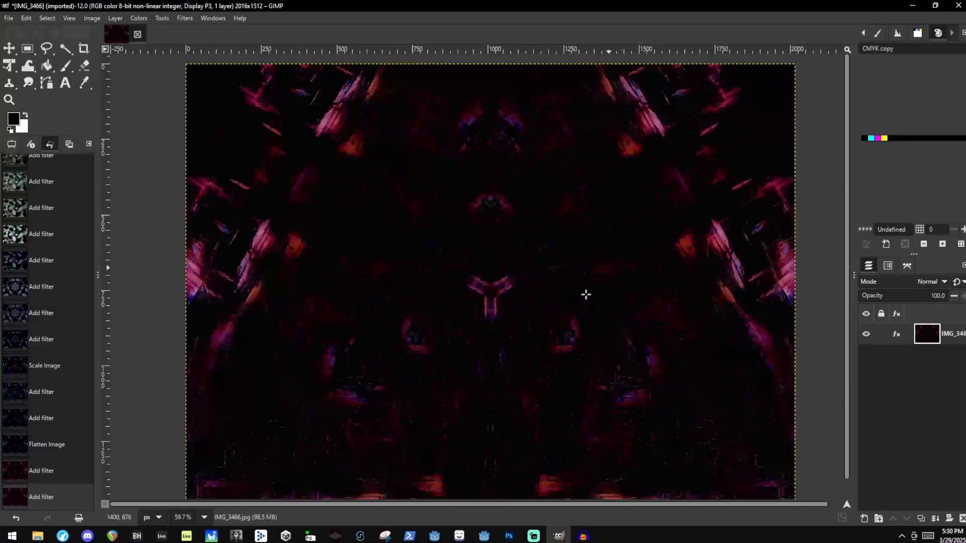
scroll(549, 324, up, 4)
scroll(551, 233, down, 5)
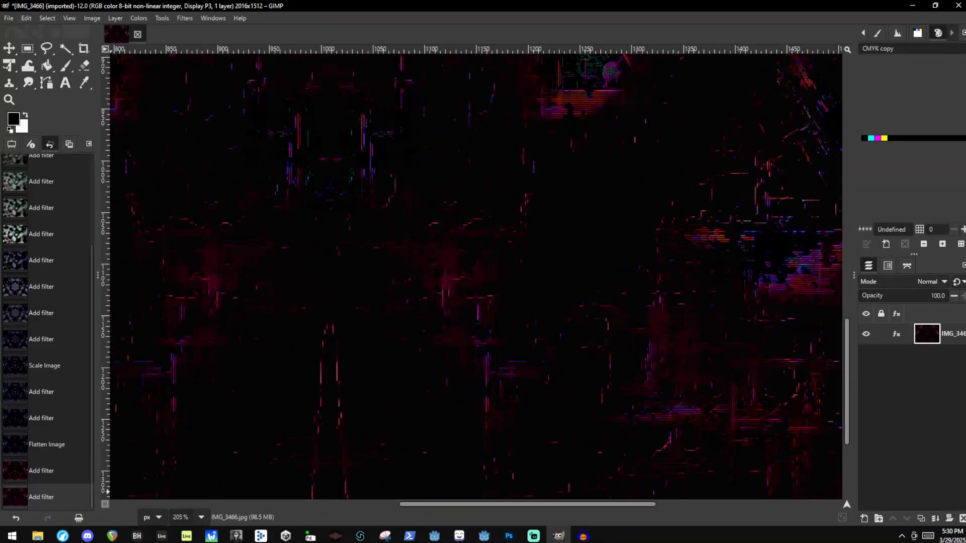
Try the Sobel edge-detect filter on the artwork, inspecting the central Y motif and lowering the opacity to 77.2
scroll(626, 270, down, 7)
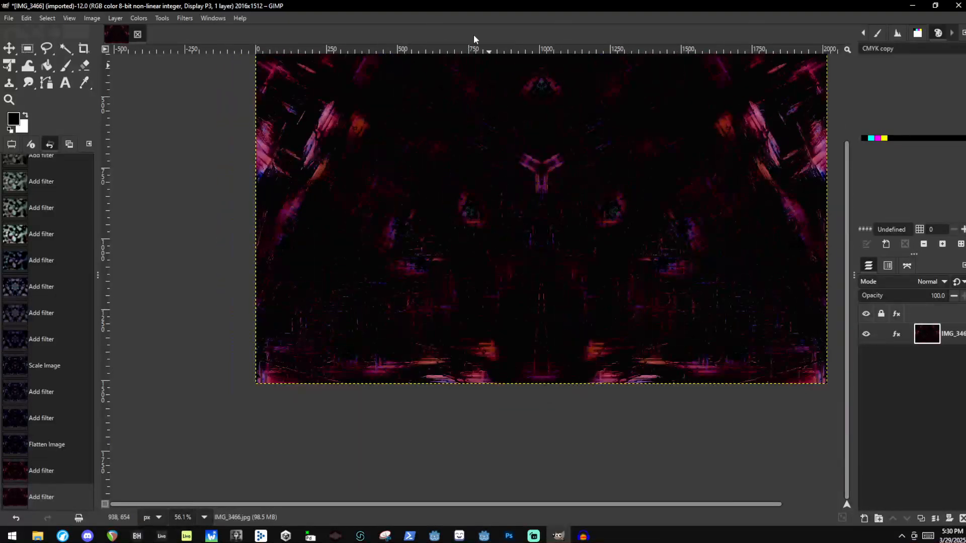
click(179, 18)
mouse_move(249, 145)
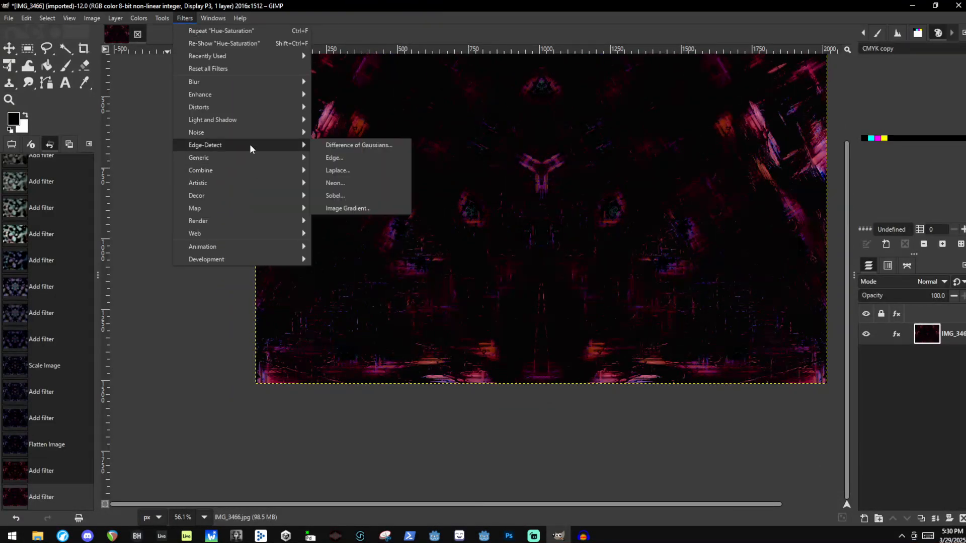
click(342, 197)
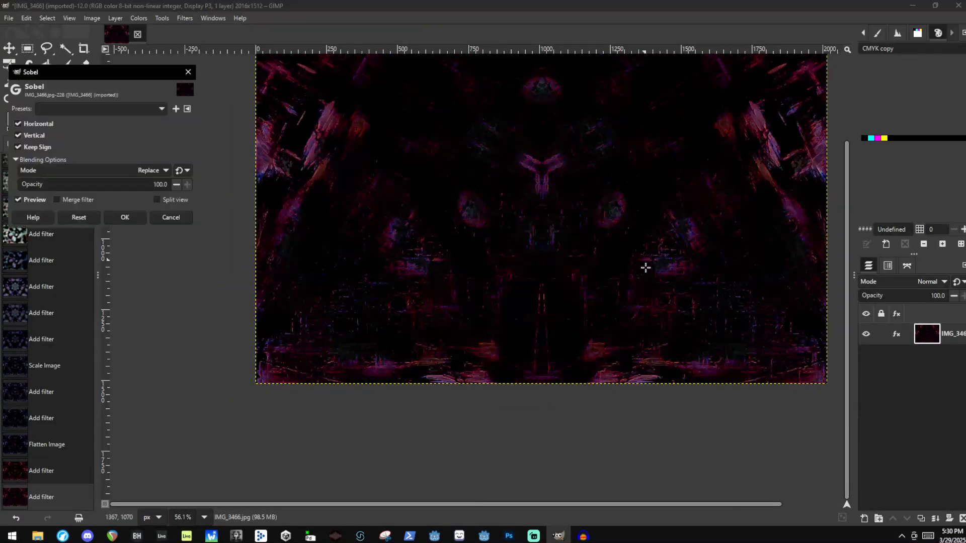
scroll(625, 205, up, 8)
scroll(571, 475, up, 5)
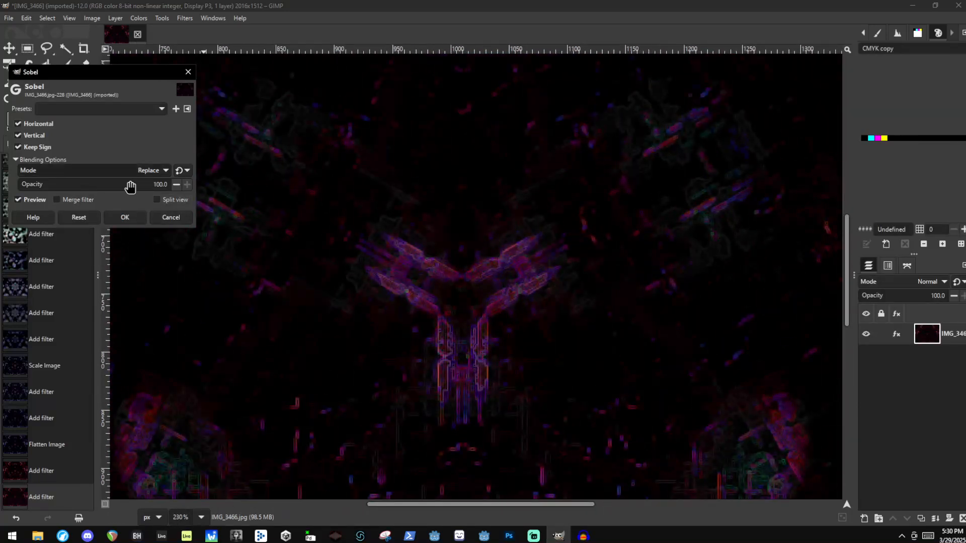
drag(139, 184, 213, 188)
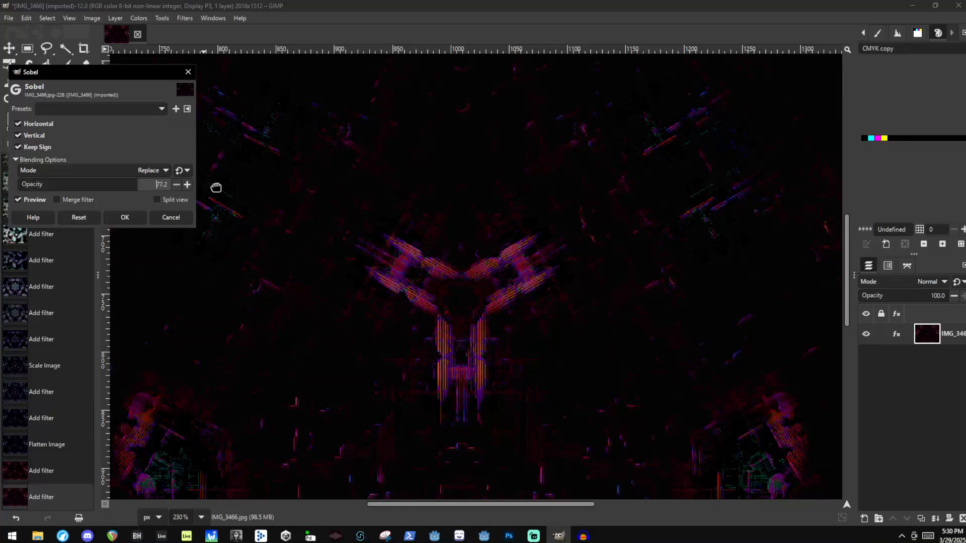
click(122, 217)
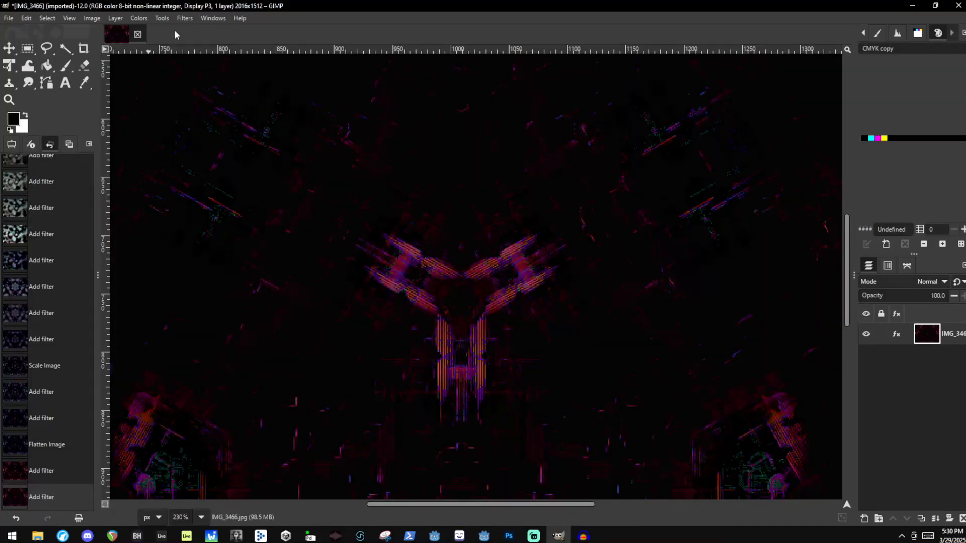
Try the Neon edge-detect filter at radius 5 and intensity 0, checking its effect on the central motifs
click(185, 18)
mouse_move(215, 145)
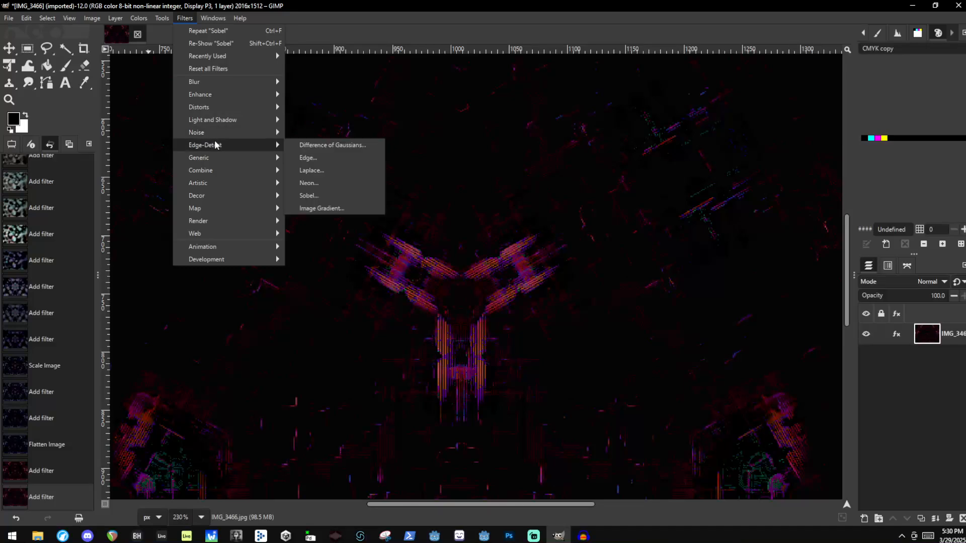
click(348, 184)
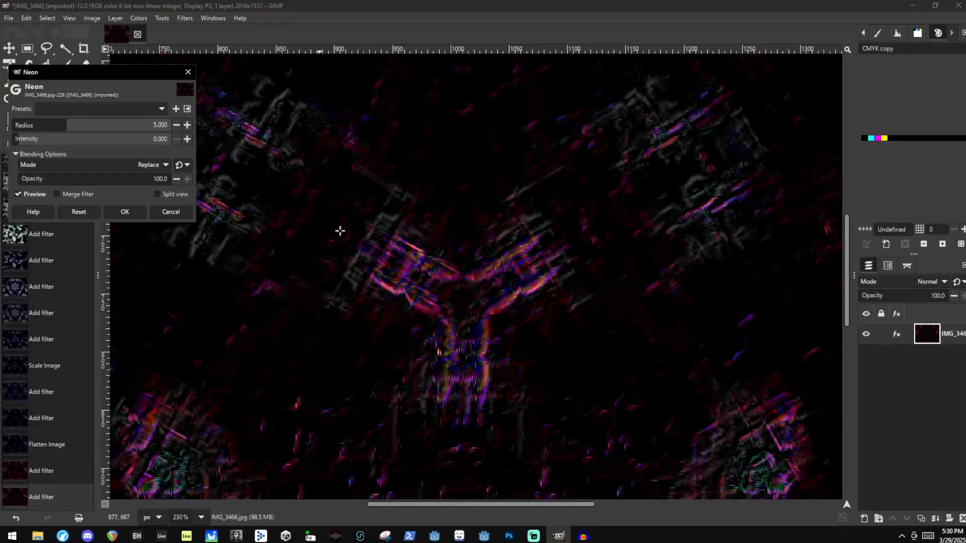
scroll(396, 225, up, 3)
scroll(503, 222, down, 4)
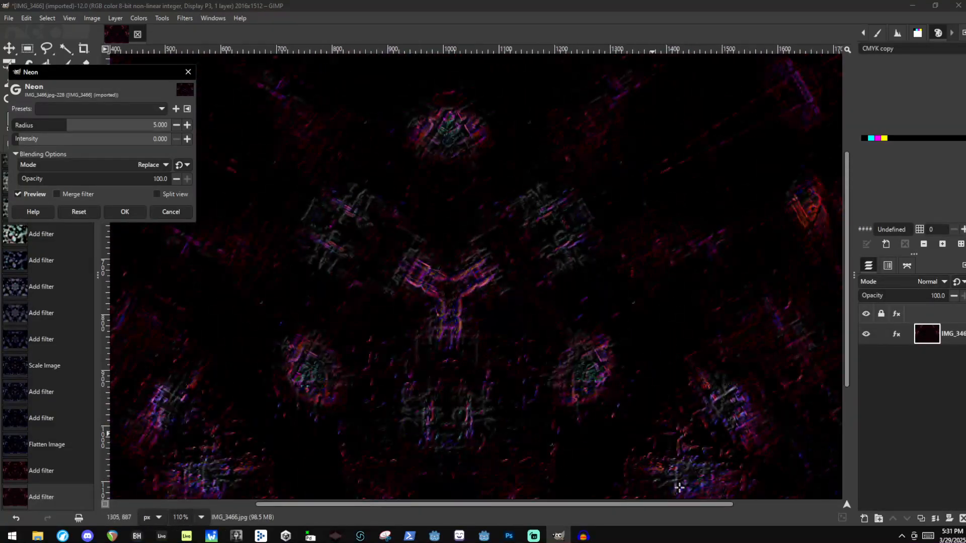
scroll(457, 416, up, 5)
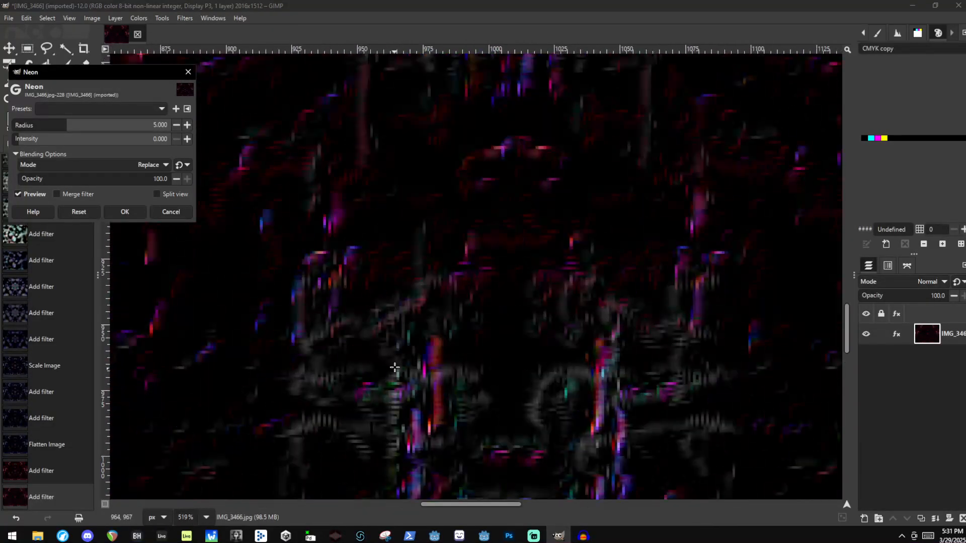
click(169, 211)
Try the Laplace edge-detect filter, checking its effect on the centre and the upper motif
click(177, 19)
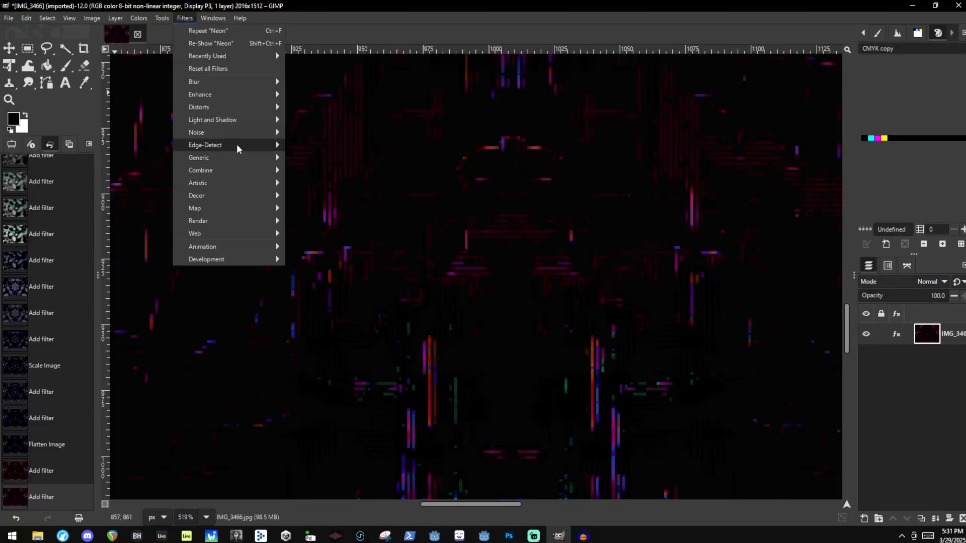
mouse_move(236, 145)
click(318, 169)
scroll(425, 200, down, 10)
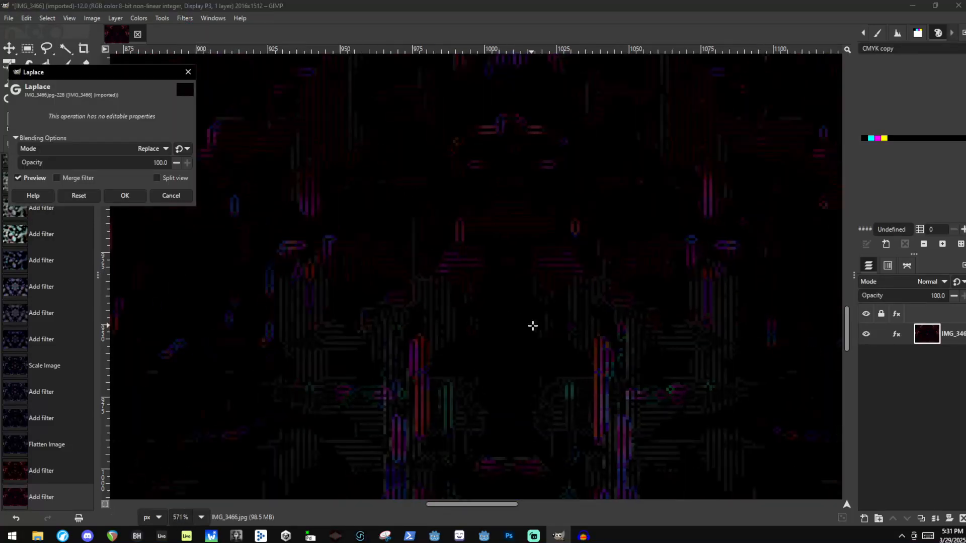
scroll(540, 160, up, 10)
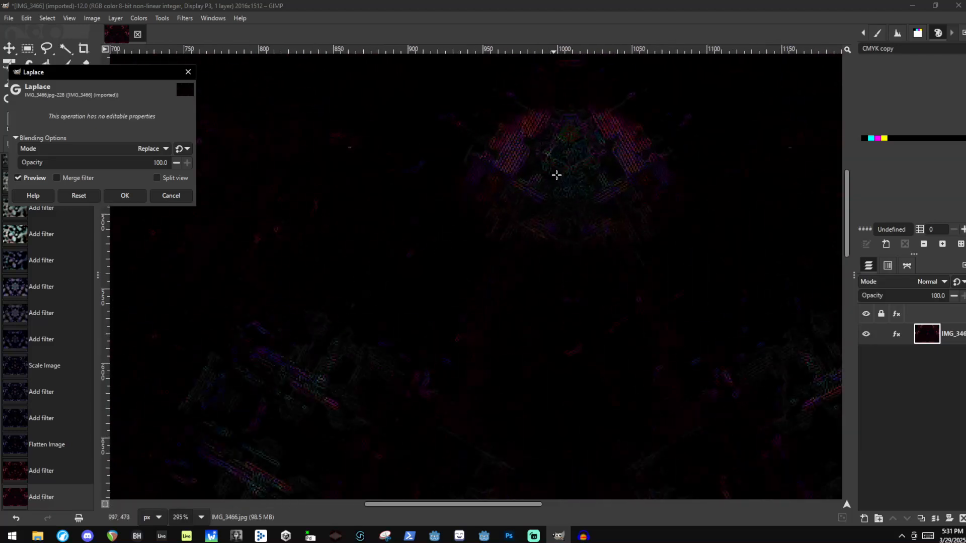
click(143, 198)
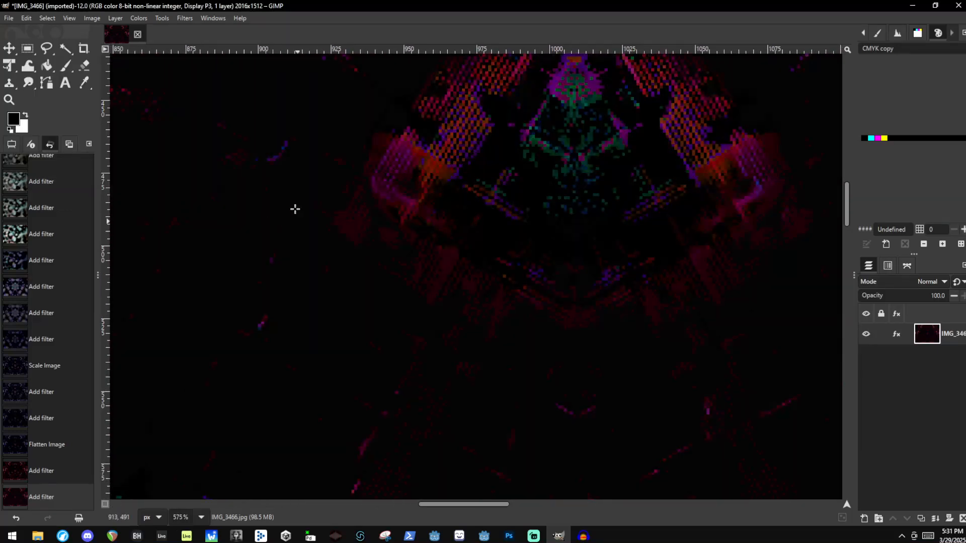
Switch to File Explorer and open the Exports folder inside Pixelation on the GameDev (I:) drive
scroll(451, 224, down, 5)
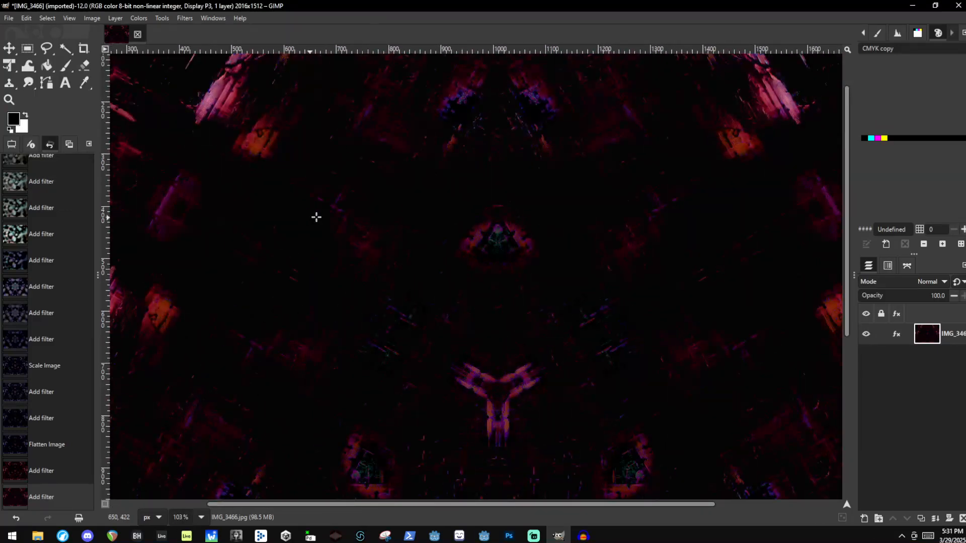
scroll(268, 154, up, 5)
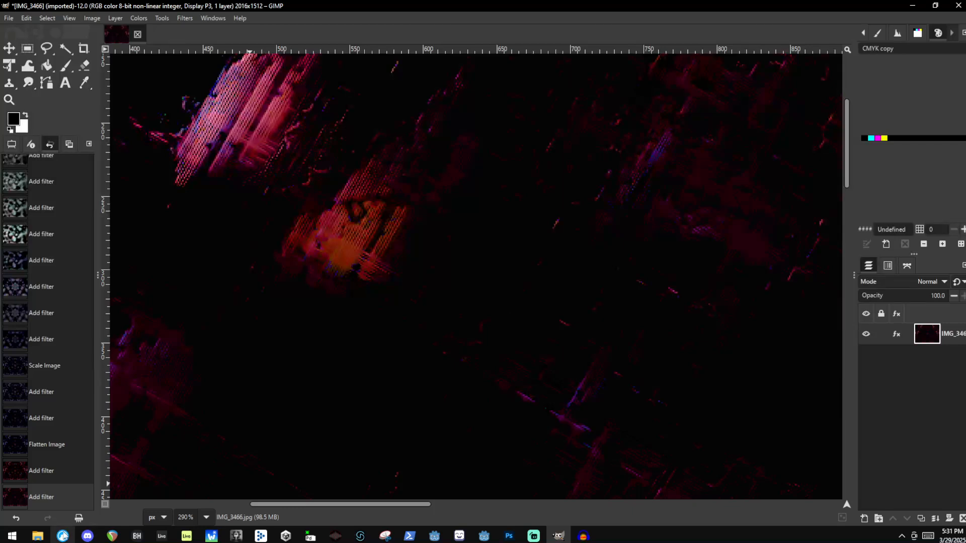
click(37, 536)
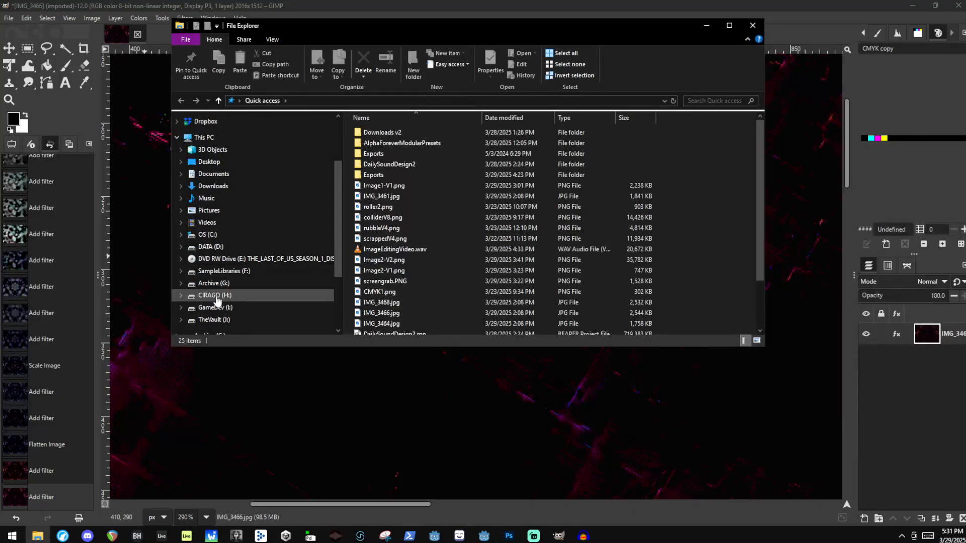
click(217, 309)
double_click(421, 274)
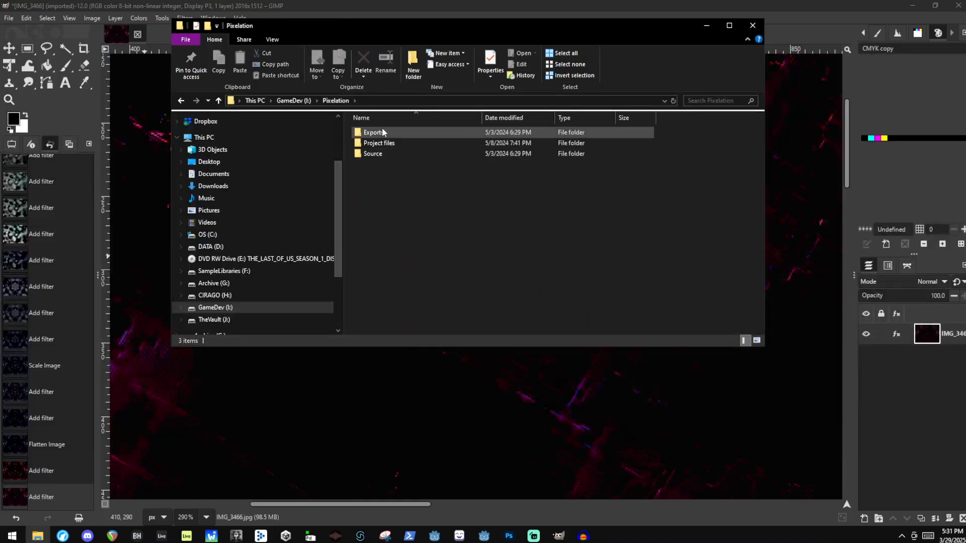
double_click(388, 132)
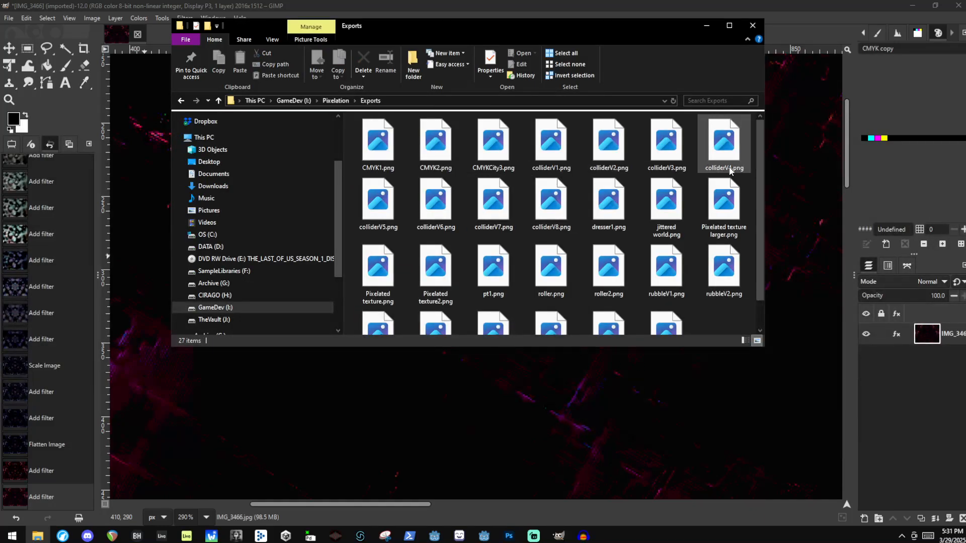
View the earlier exports jittered world.png and roller.png in the image viewer, closing each one after viewing
click(675, 212)
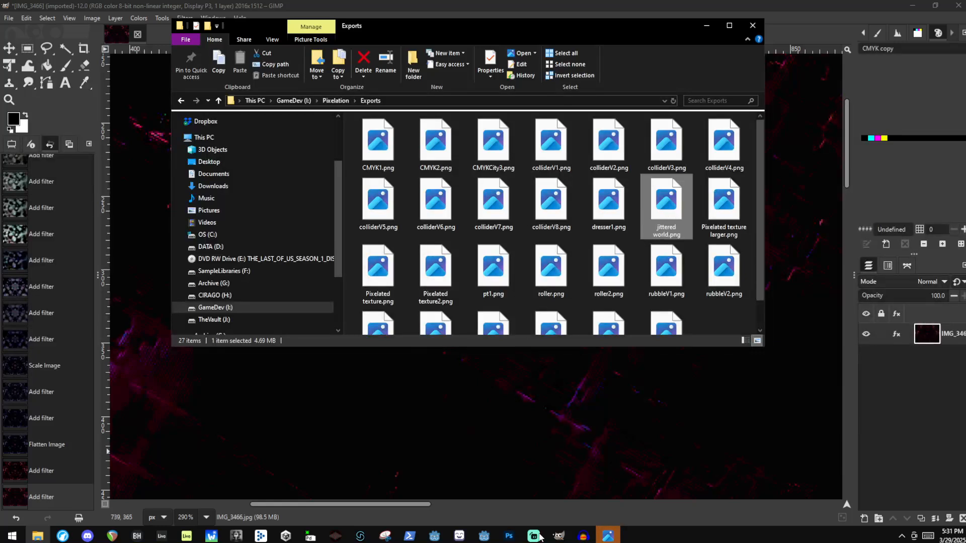
double_click(673, 213)
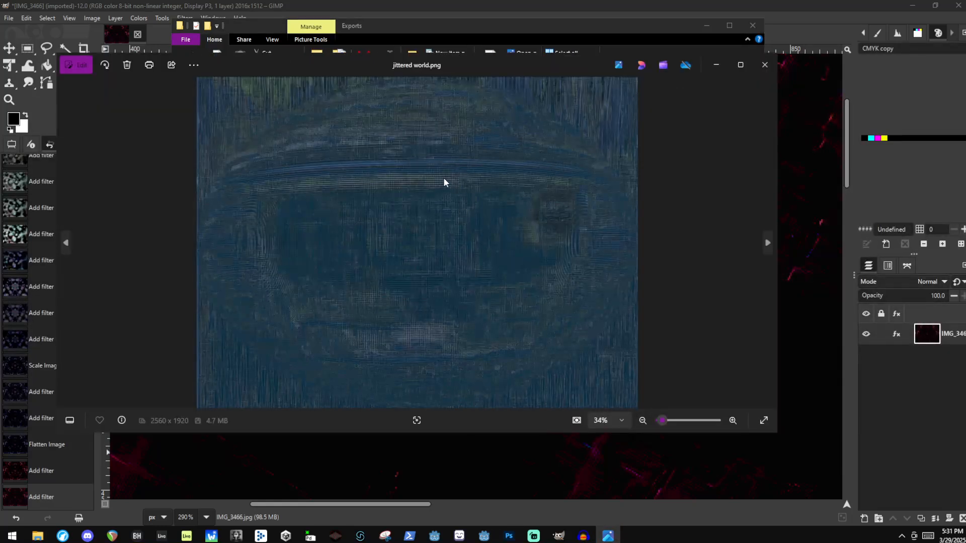
click(765, 64)
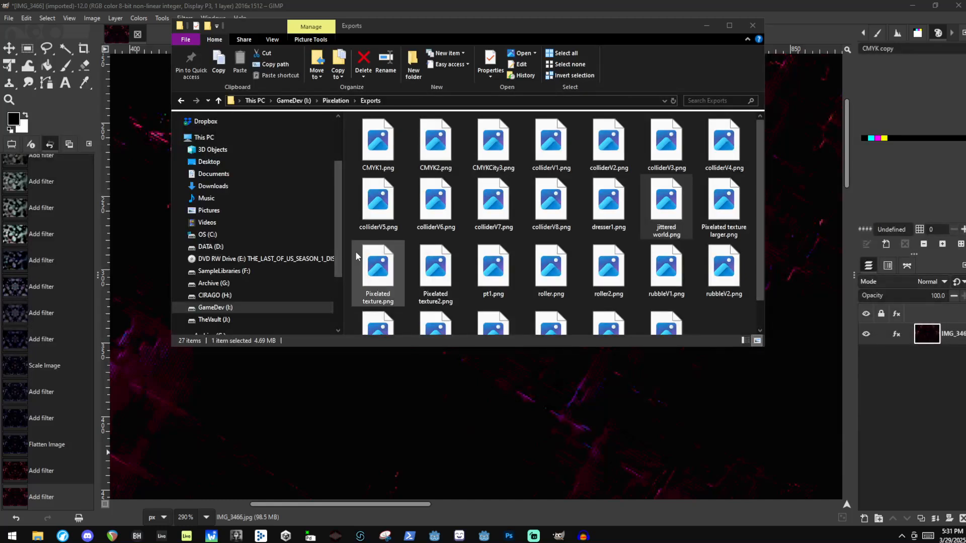
scroll(356, 252, down, 1)
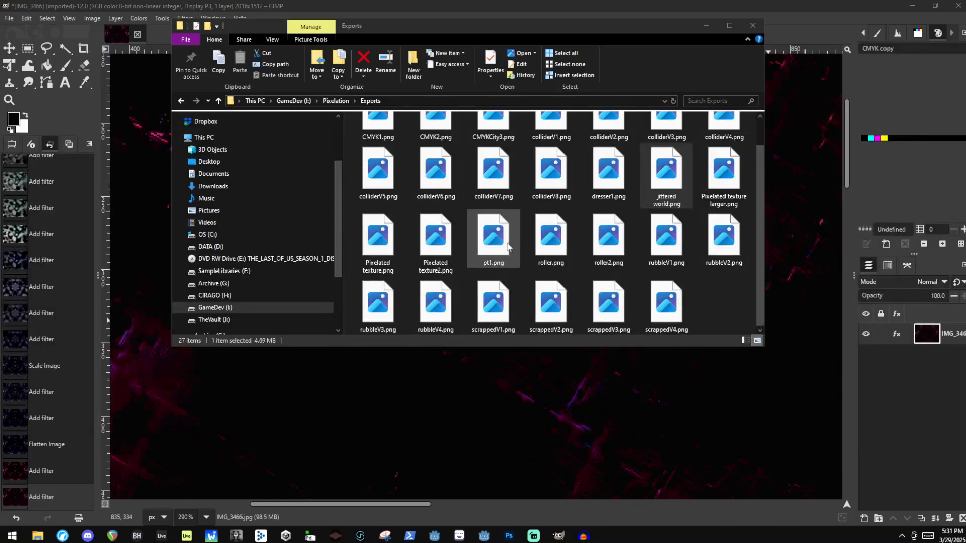
click(562, 240)
double_click(563, 240)
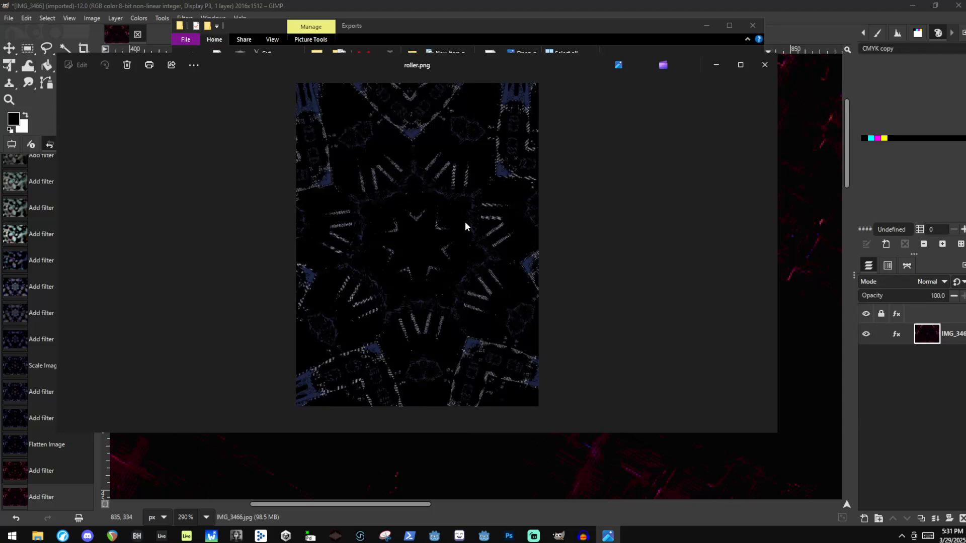
click(765, 64)
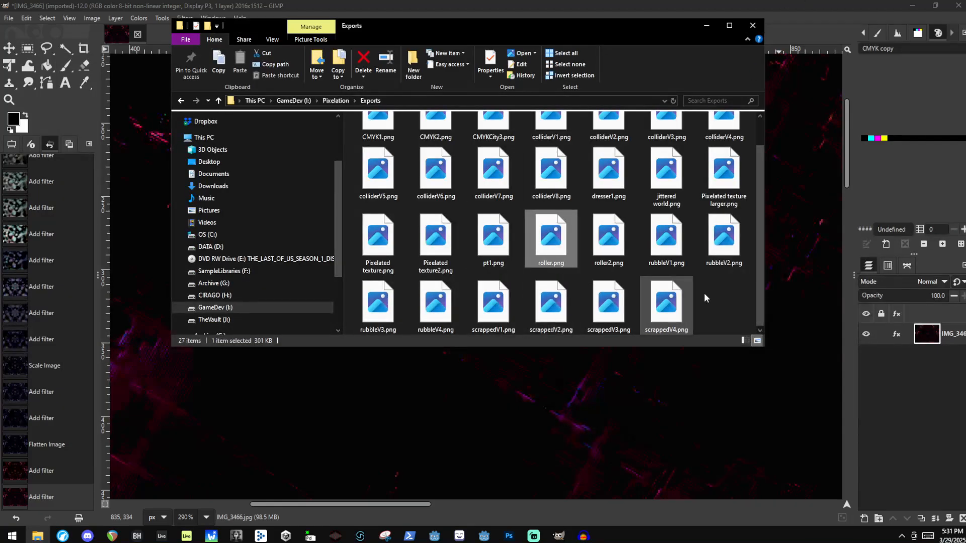
Return to GIMP and examine the artwork's upper streaks, central motifs, and the fine line detail of the lower area
scroll(705, 292, up, 1)
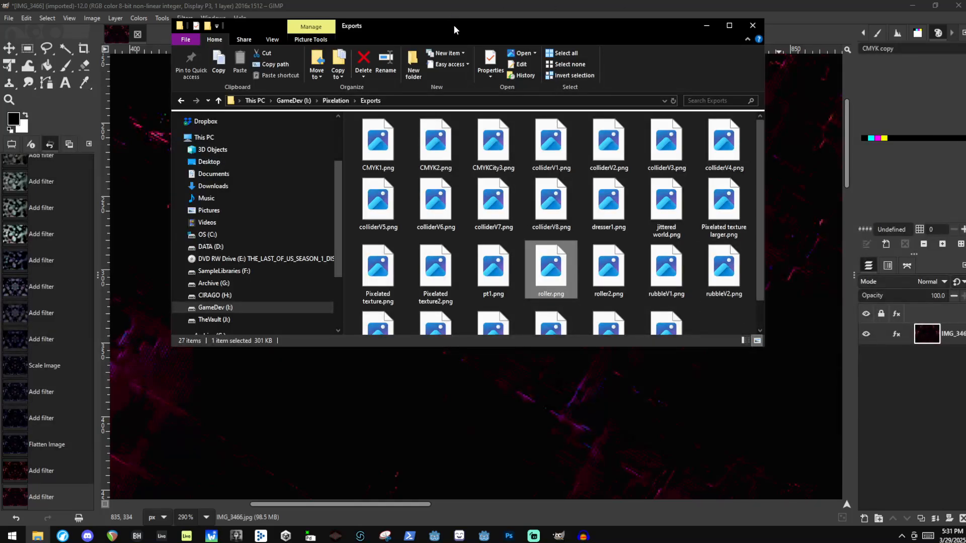
click(462, 5)
scroll(492, 264, up, 5)
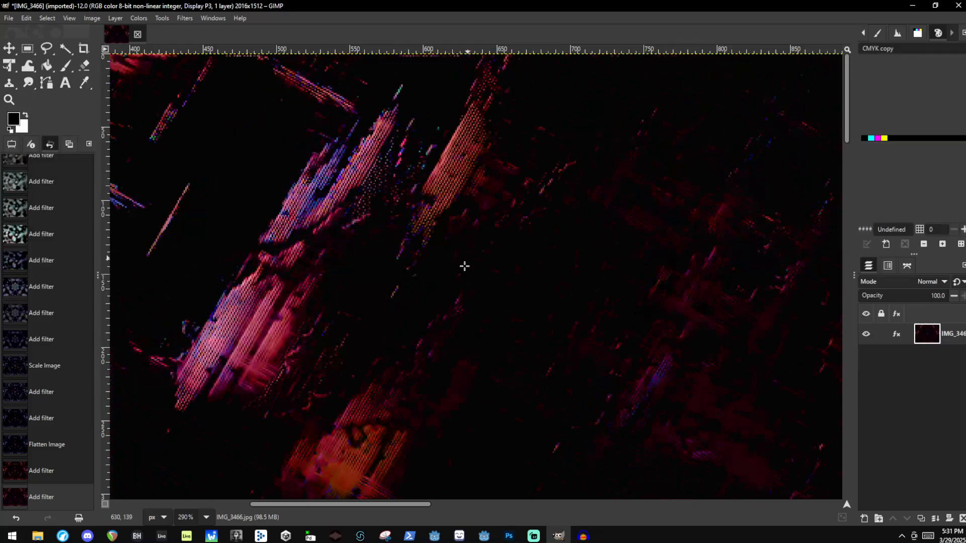
ctrl+scroll(482, 302, down, 5)
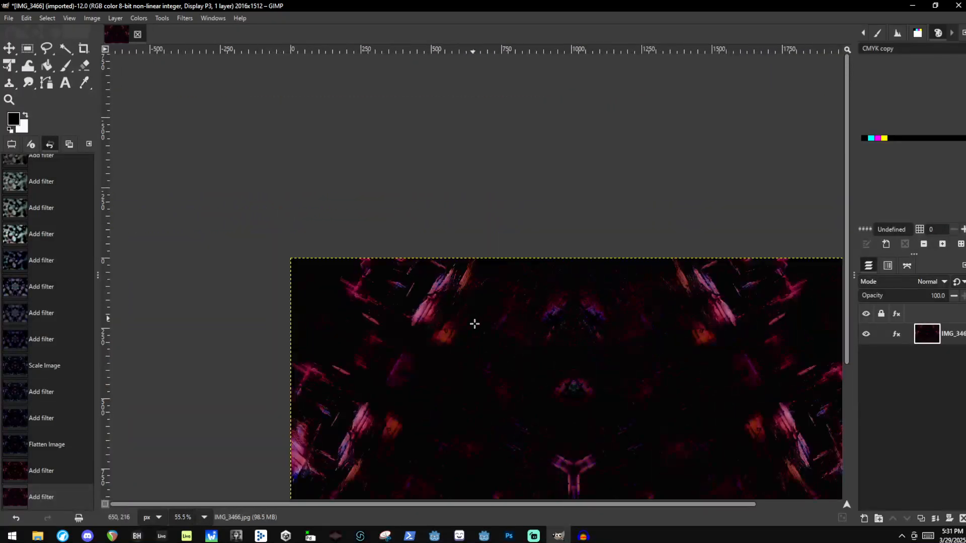
ctrl+scroll(524, 324, down, 2)
ctrl+scroll(624, 467, up, 5)
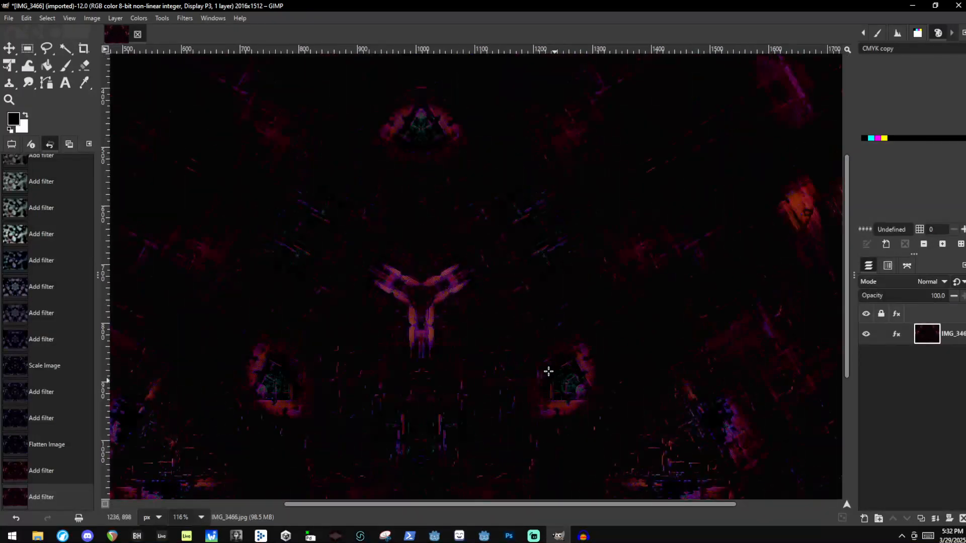
scroll(473, 282, down, 8)
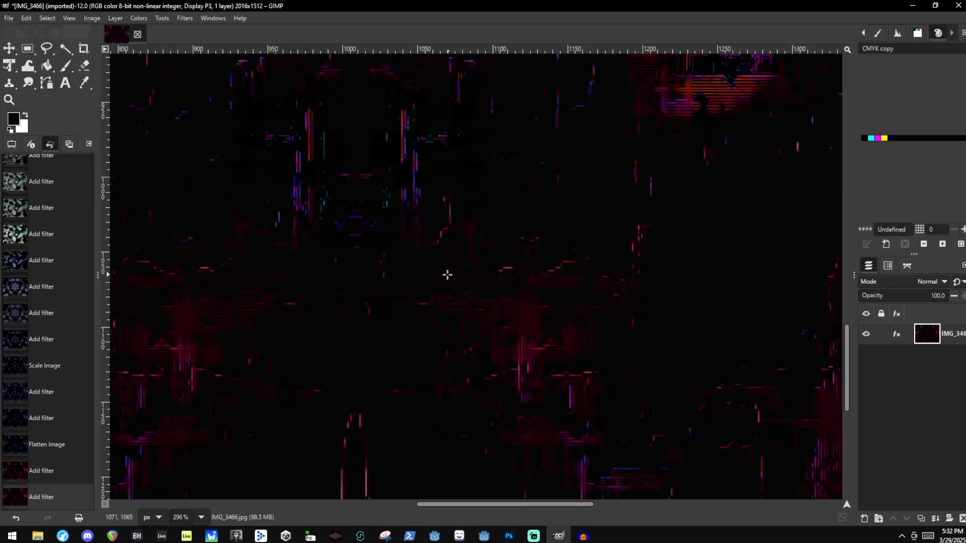
ctrl+scroll(448, 275, down, 4)
ctrl+scroll(626, 304, up, 1)
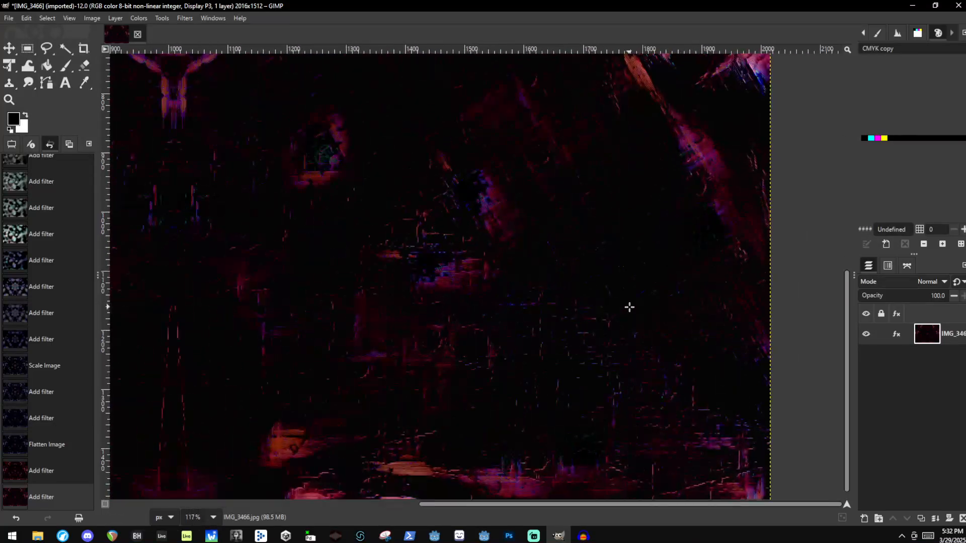
ctrl+scroll(630, 307, up, 3)
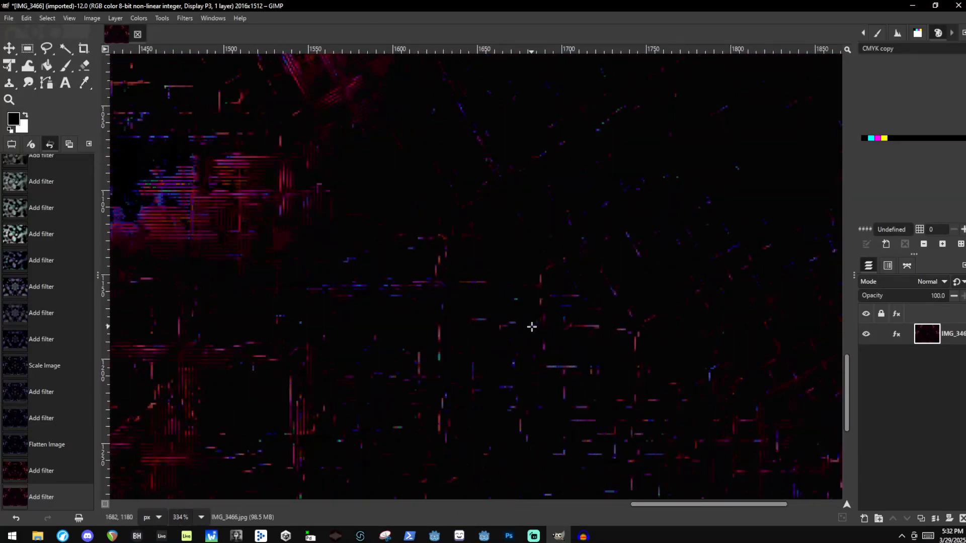
ctrl+scroll(703, 322, down, 9)
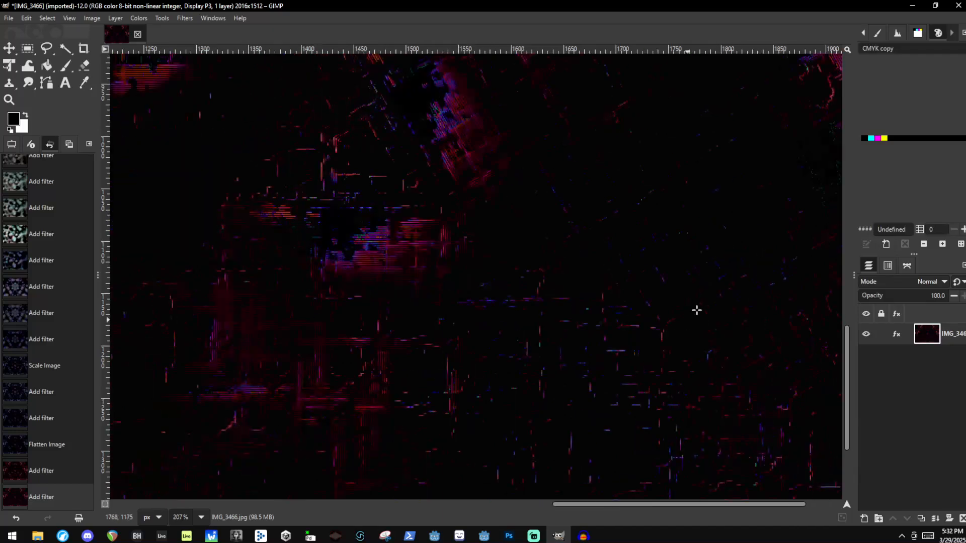
ctrl+scroll(334, 244, up, 10)
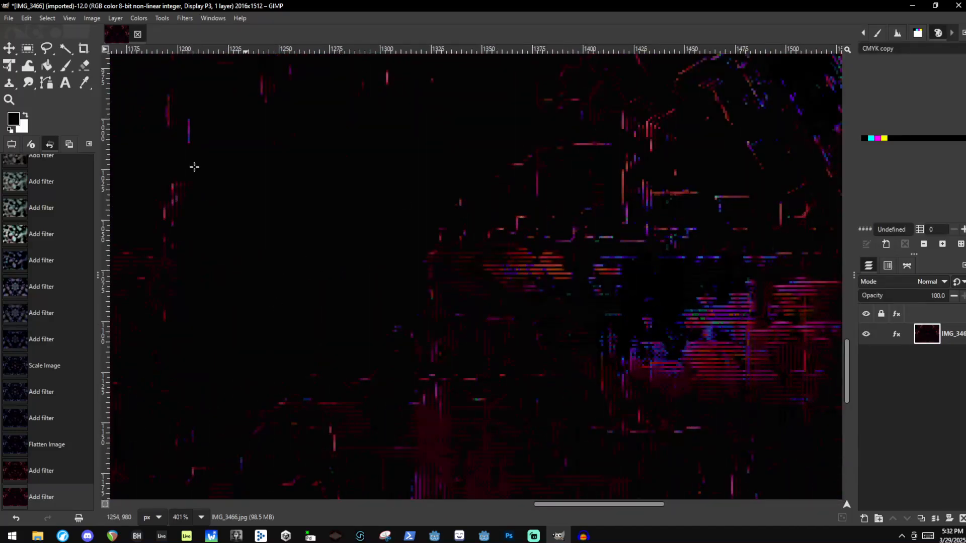
ctrl+scroll(392, 278, down, 5)
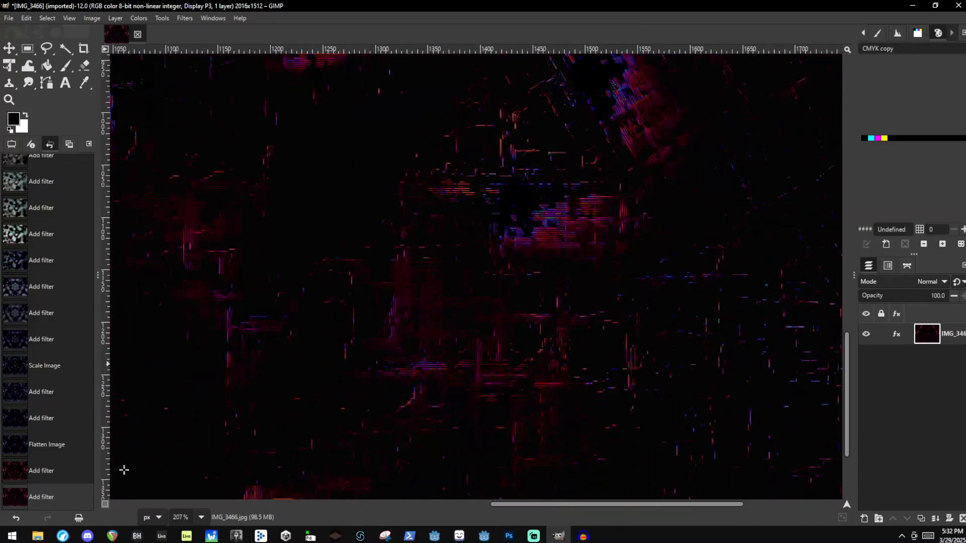
Examine the fine line detail in the artwork's lower area, the paired eye-like motifs, and the triangular motif above the centre
ctrl+scroll(710, 205, down, 5)
ctrl+scroll(695, 191, up, 5)
ctrl+scroll(625, 414, down, 5)
ctrl+scroll(317, 172, up, 6)
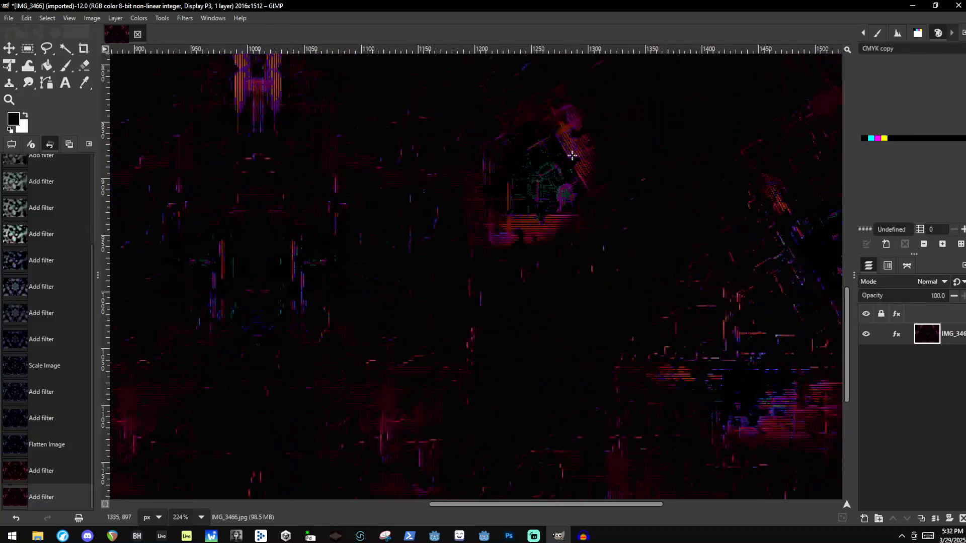
ctrl+scroll(572, 155, up, 4)
ctrl+scroll(589, 276, down, 5)
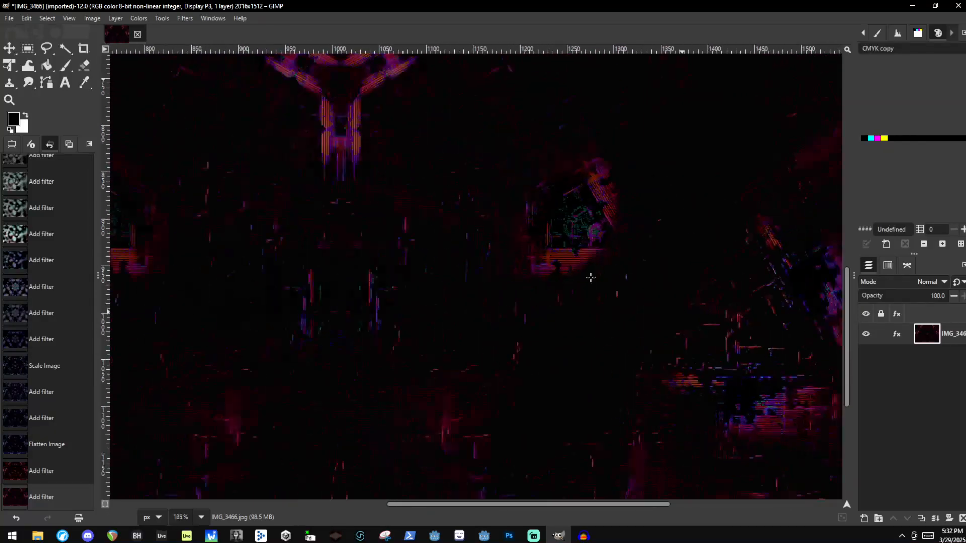
ctrl+scroll(494, 209, up, 4)
ctrl+scroll(473, 228, down, 3)
ctrl+scroll(476, 231, down, 3)
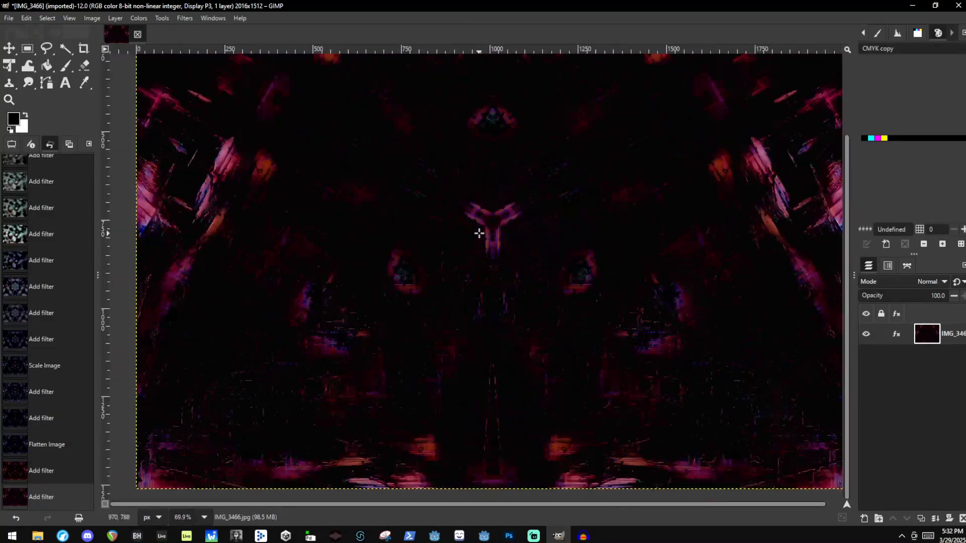
ctrl+scroll(541, 276, up, 2)
ctrl+scroll(628, 250, down, 4)
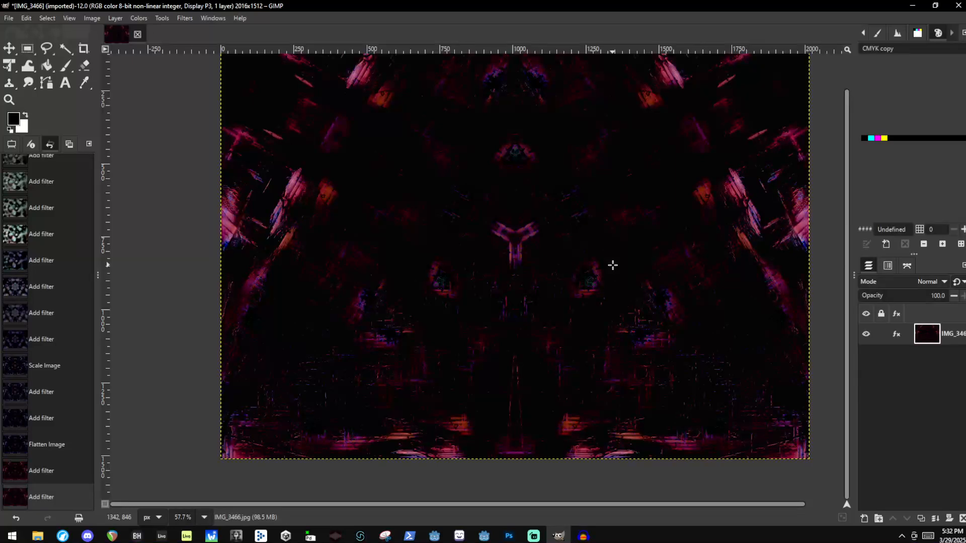
scroll(586, 96, up, 2)
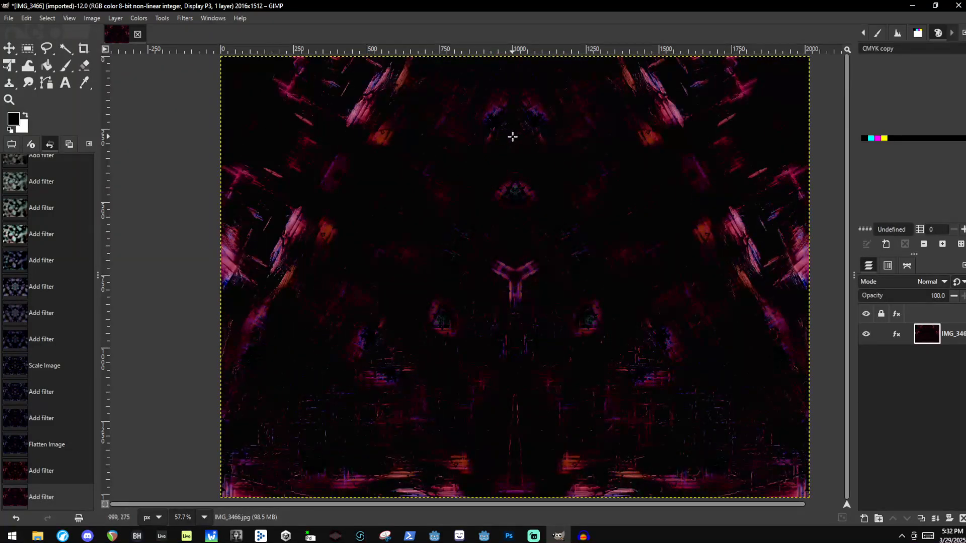
ctrl+scroll(524, 141, up, 5)
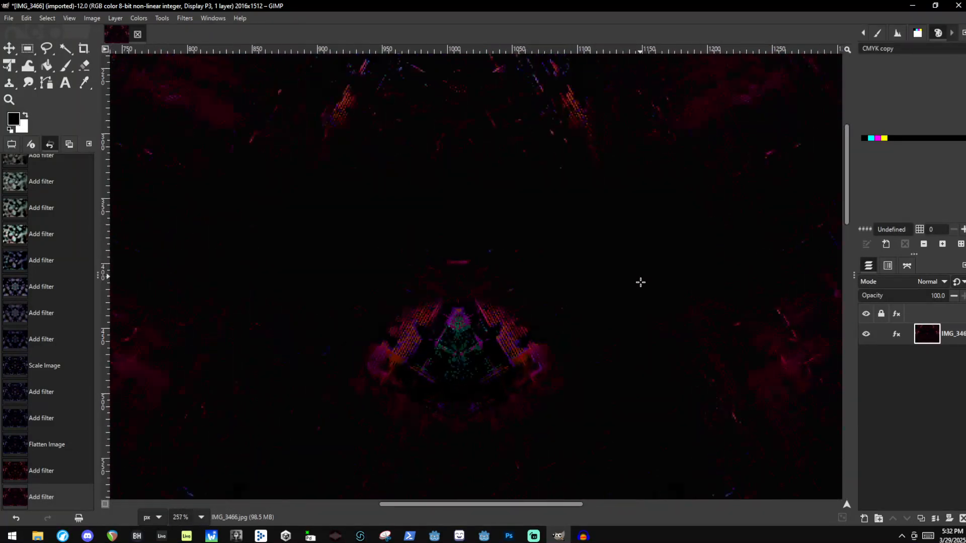
ctrl+scroll(527, 140, down, 4)
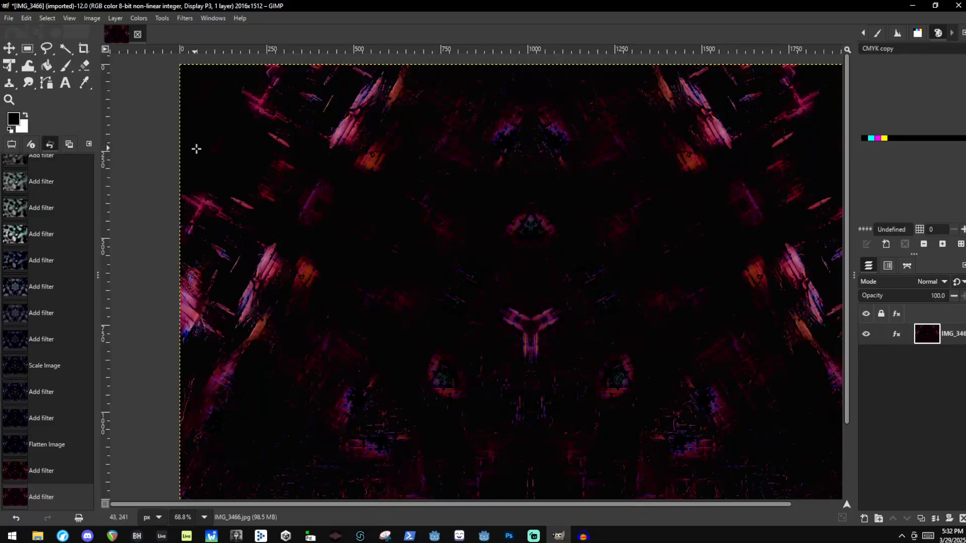
Inspect the texture of the bright diagonal streaks and orange patches along the artwork's left side
ctrl+scroll(290, 143, up, 5)
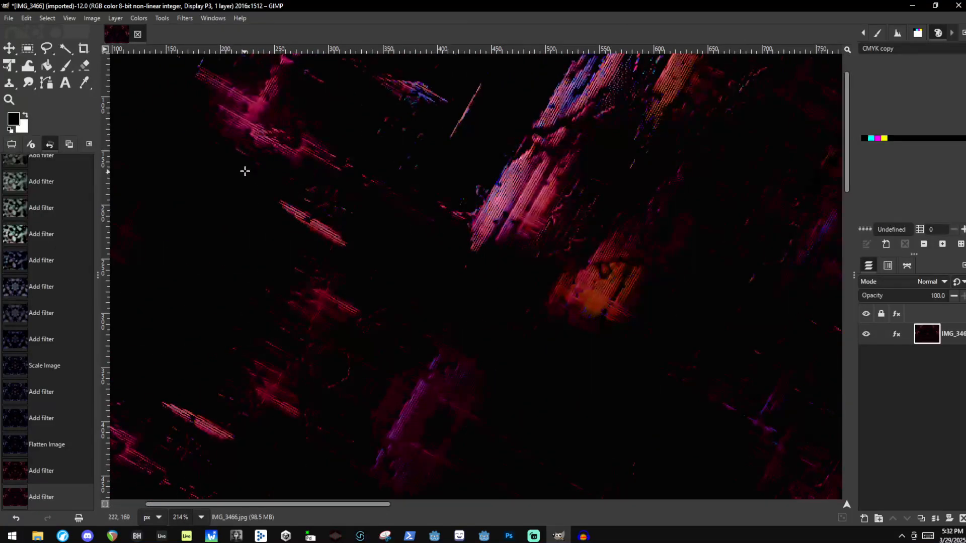
ctrl+scroll(330, 183, down, 2)
ctrl+scroll(595, 286, up, 3)
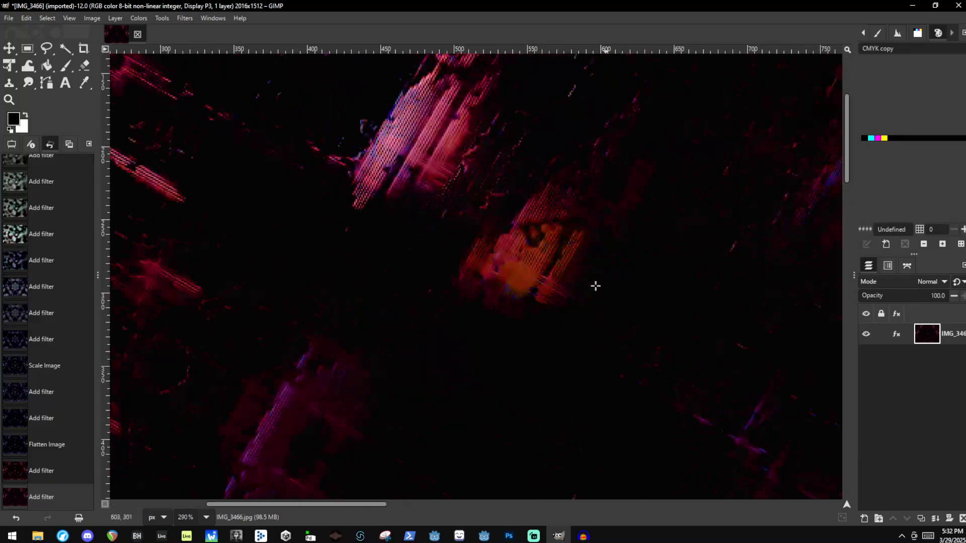
ctrl+scroll(524, 280, down, 3)
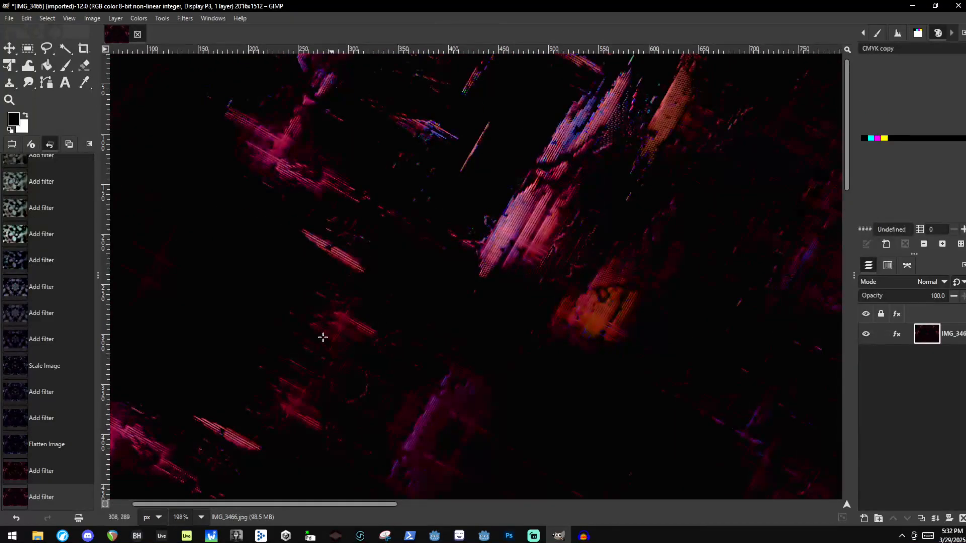
ctrl+scroll(352, 272, down, 2)
ctrl+scroll(337, 351, up, 3)
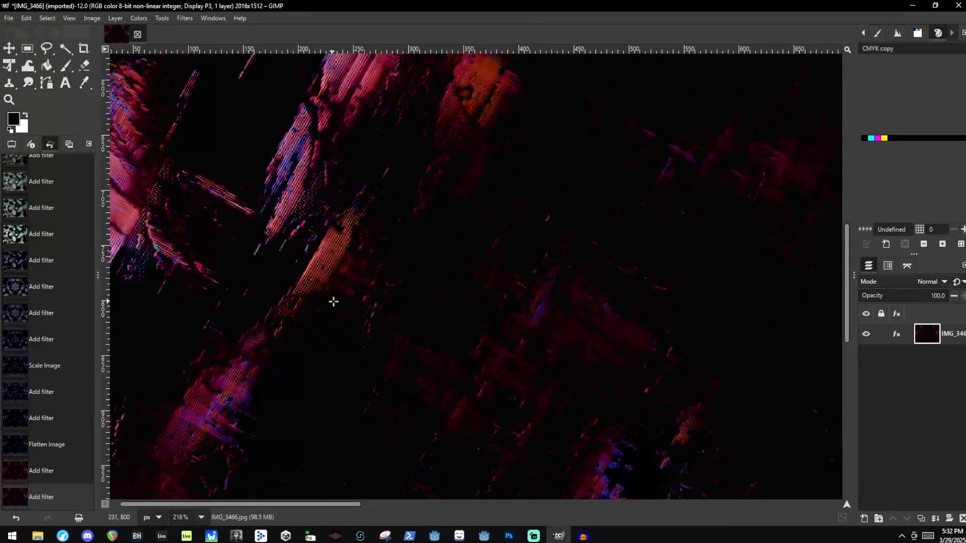
ctrl+scroll(461, 276, down, 8)
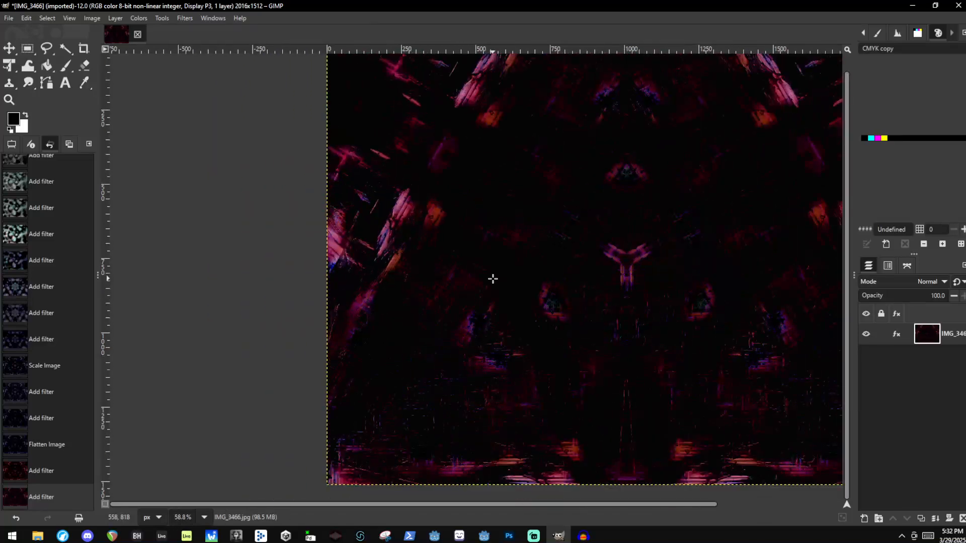
Examine the line texture of the central Y-shaped motif and the triangular motif above it
ctrl+scroll(629, 246, up, 8)
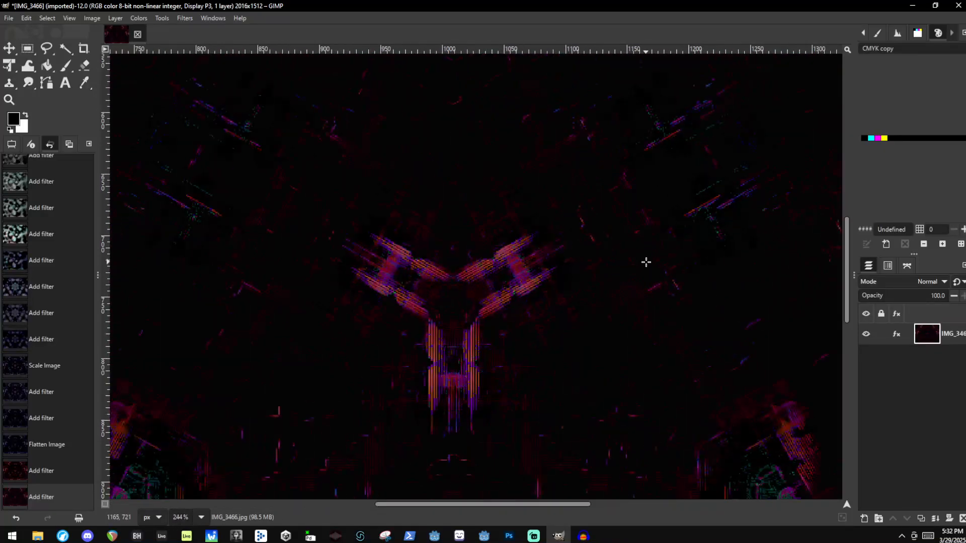
ctrl+scroll(641, 292, up, 2)
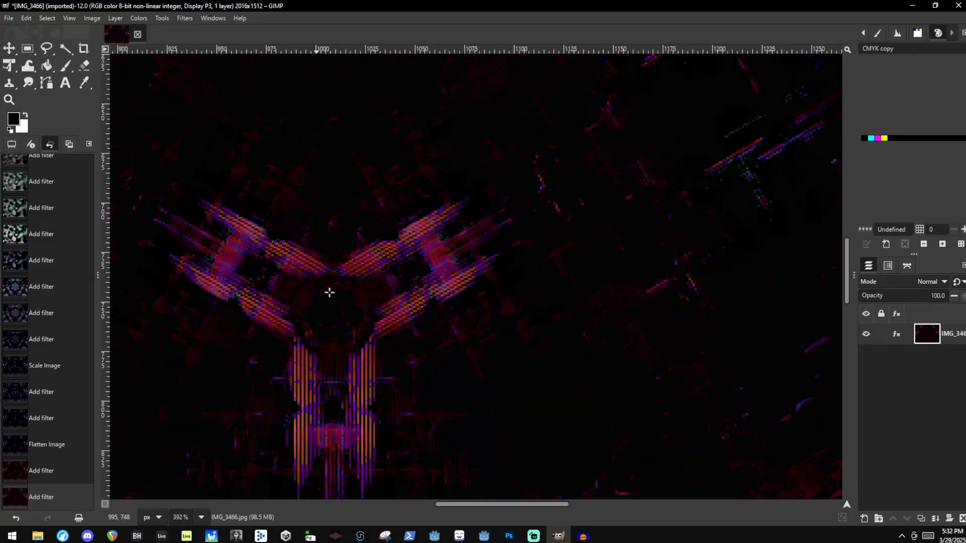
ctrl+scroll(329, 292, down, 12)
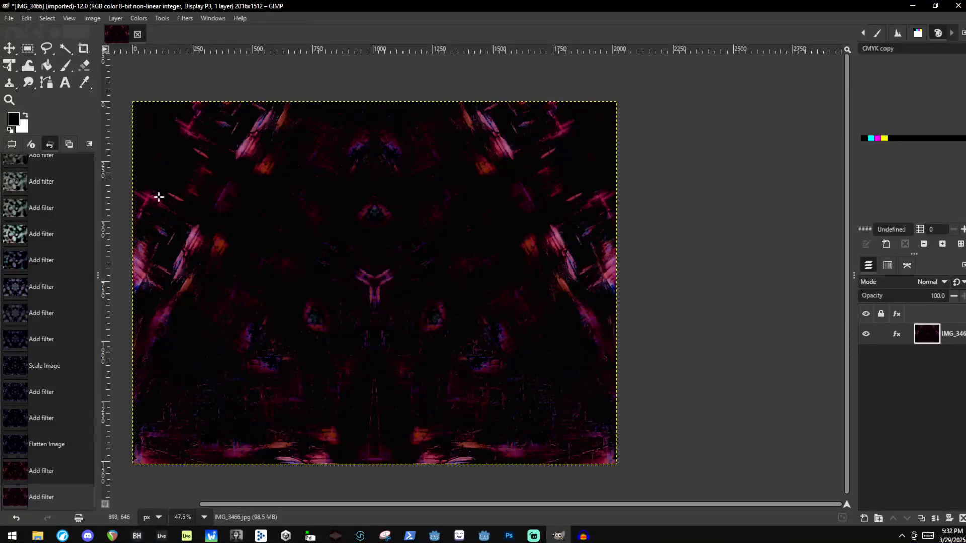
ctrl+scroll(192, 203, up, 3)
ctrl+scroll(484, 217, up, 6)
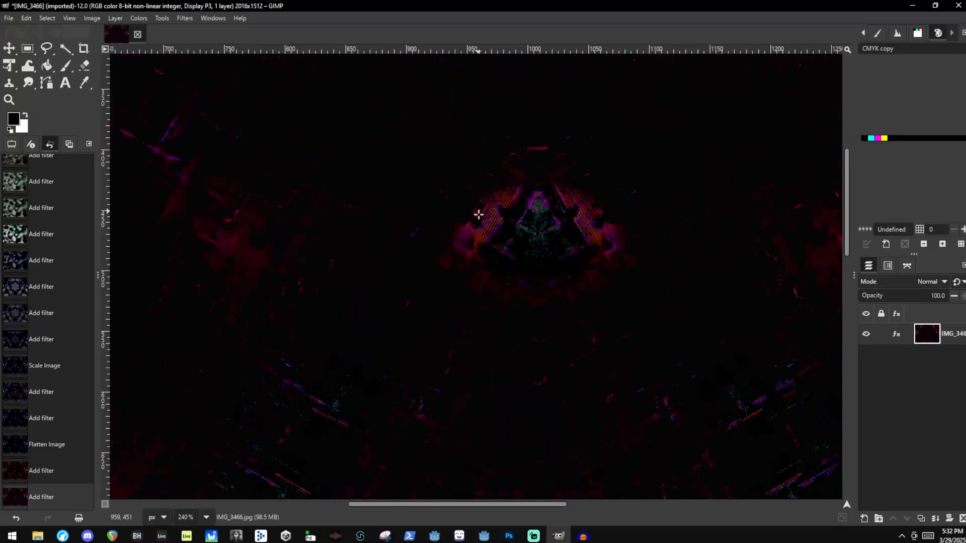
ctrl+scroll(545, 297, down, 2)
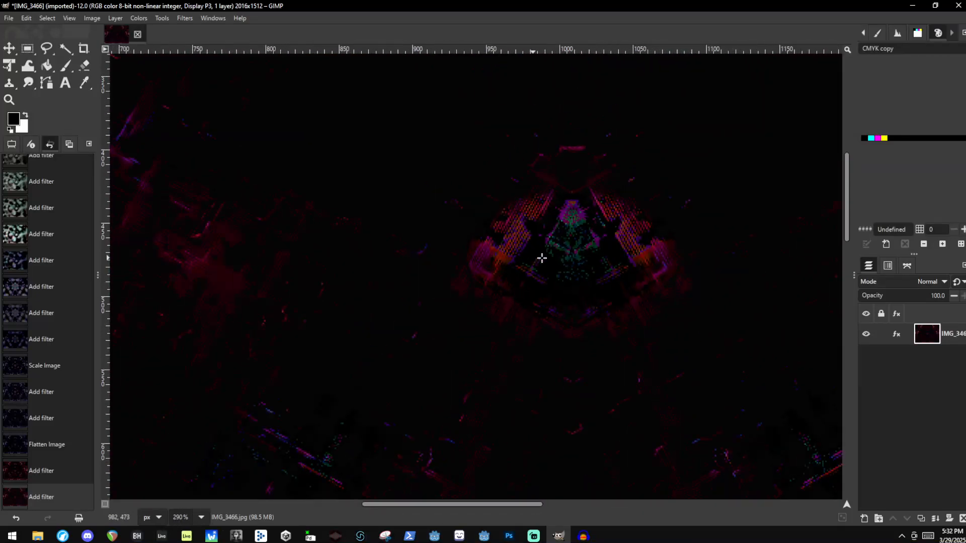
ctrl+scroll(542, 258, down, 3)
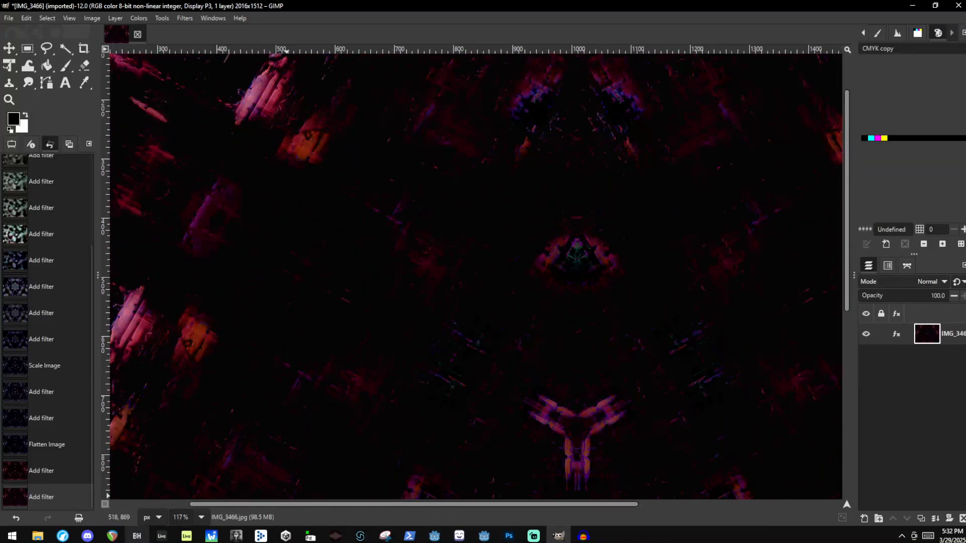
Switch to File Explorer, view roller.png at 800% to inspect its pixel patterns, close the image, and return to GIMP
click(37, 535)
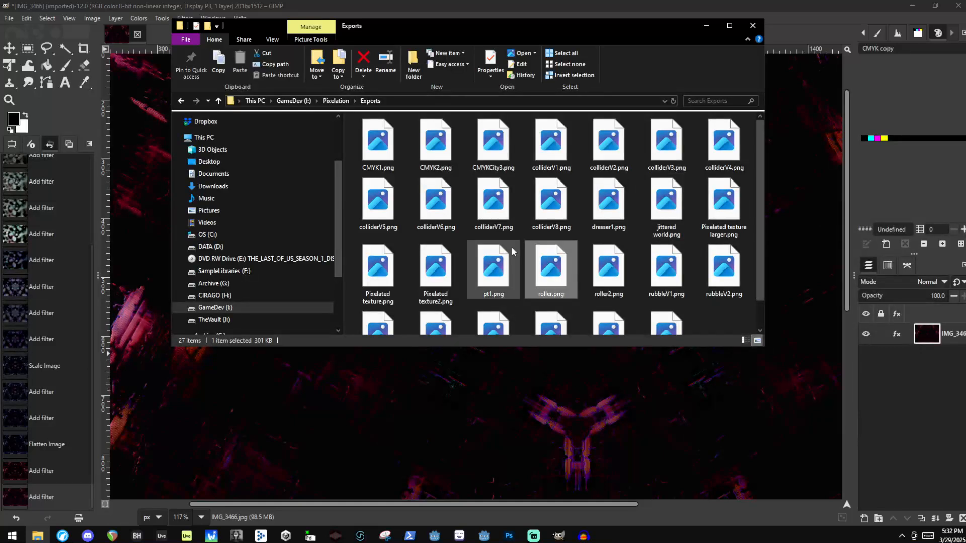
double_click(551, 266)
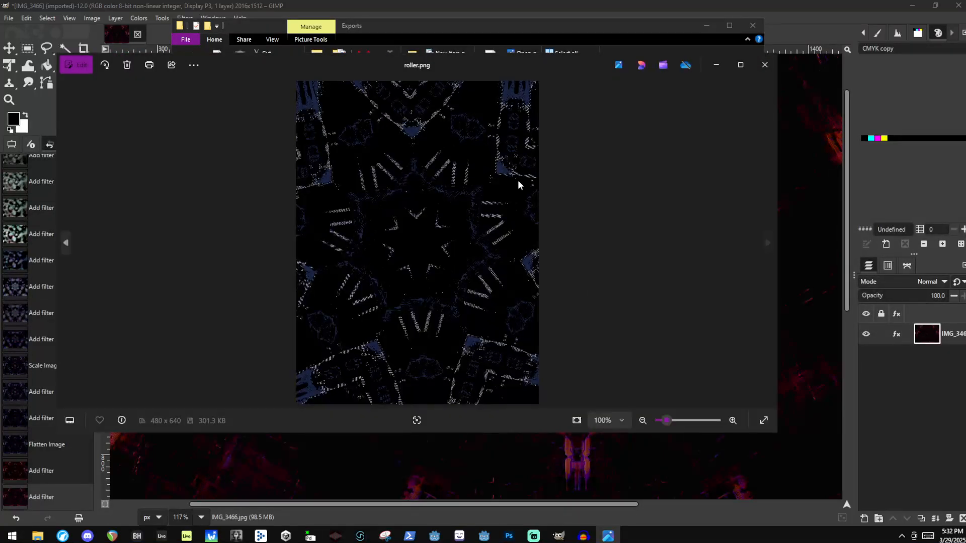
scroll(518, 185, up, 8)
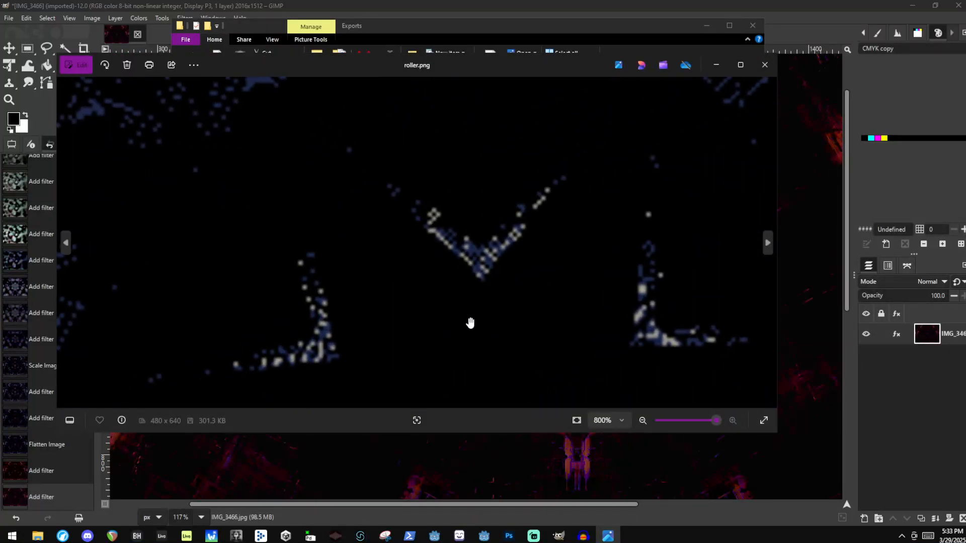
drag(285, 226, 614, 510)
drag(312, 206, 586, 423)
drag(573, 301, 701, 483)
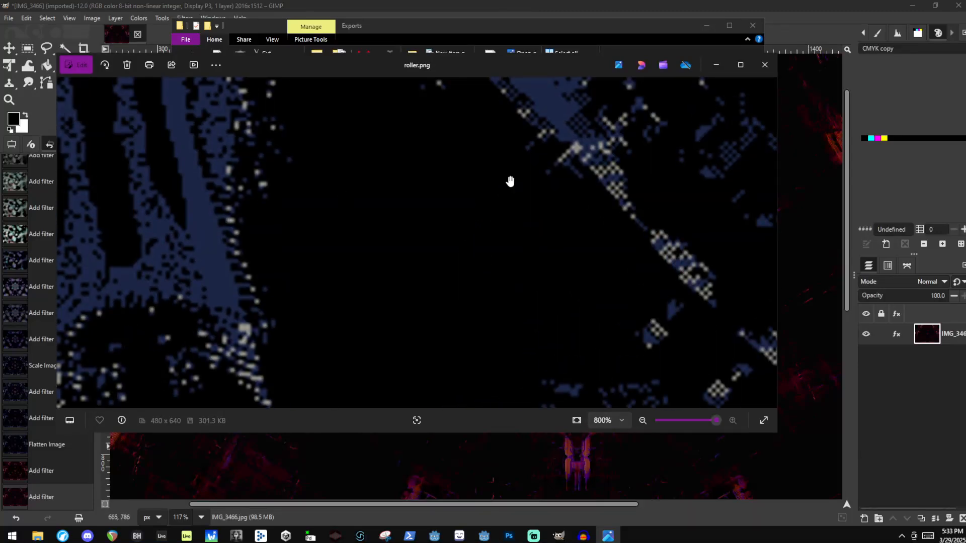
drag(595, 226, 362, 296)
drag(603, 282, 243, 261)
drag(430, 311, 164, 293)
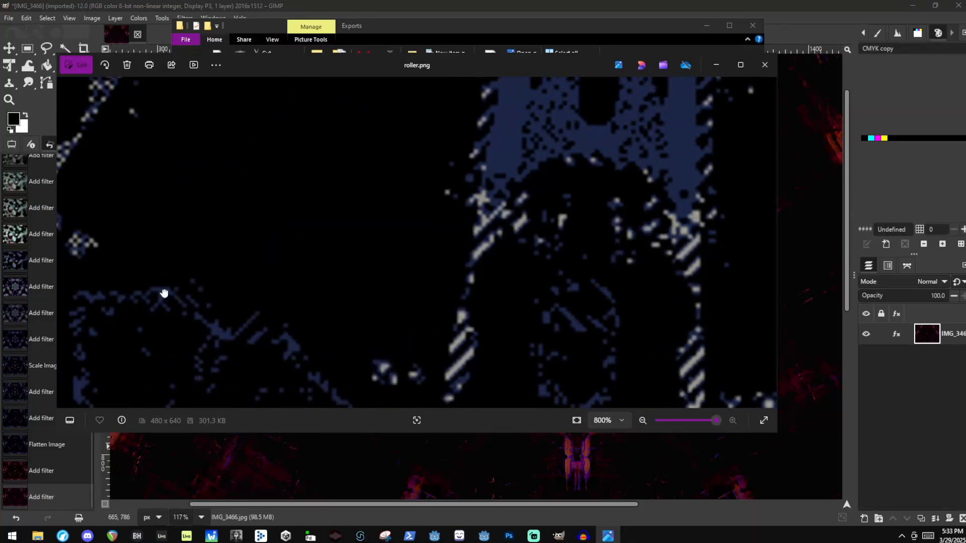
drag(133, 105, 177, 166)
drag(302, 347, 104, 10)
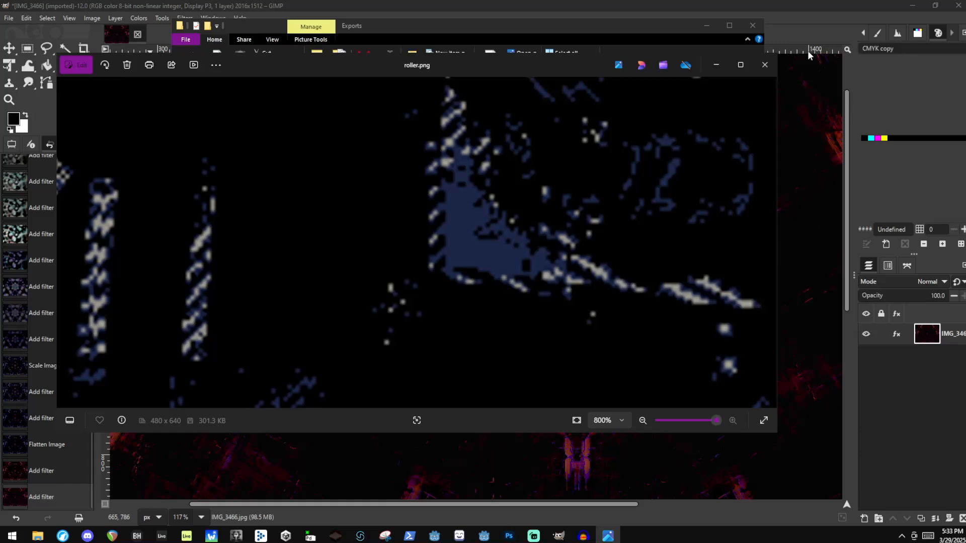
click(758, 72)
click(659, 2)
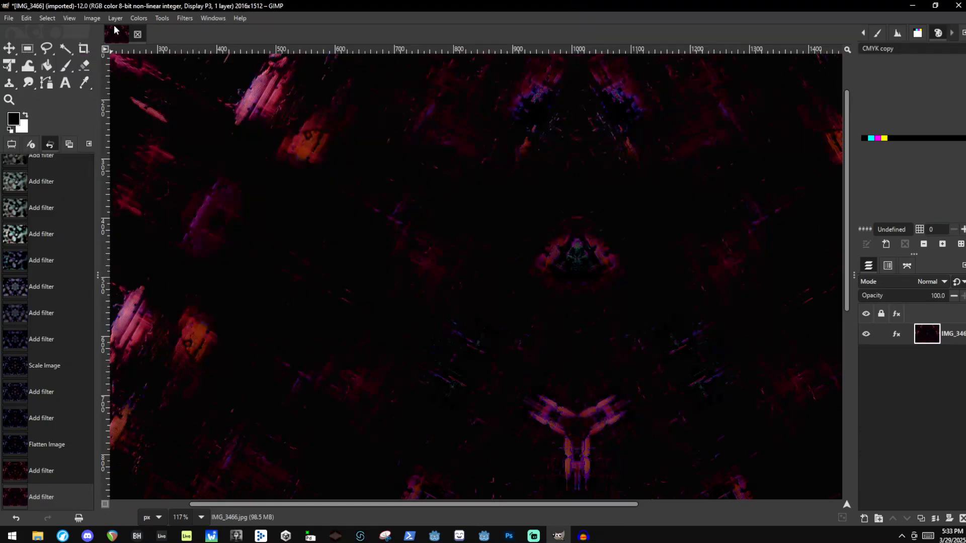
Try the Dither filter with the Bayer dithering method, checking its effect on the fine detail and the whole artwork
click(139, 18)
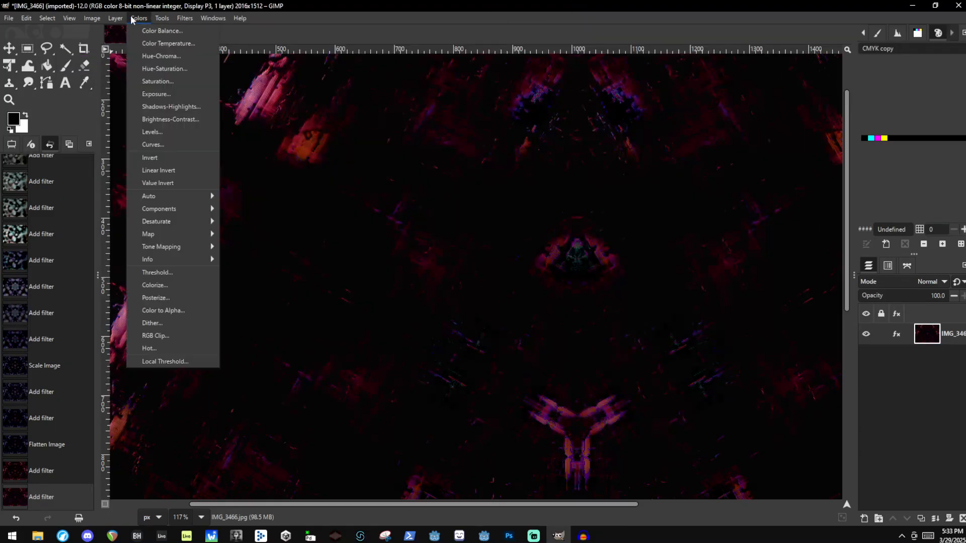
click(162, 324)
scroll(483, 312, up, 5)
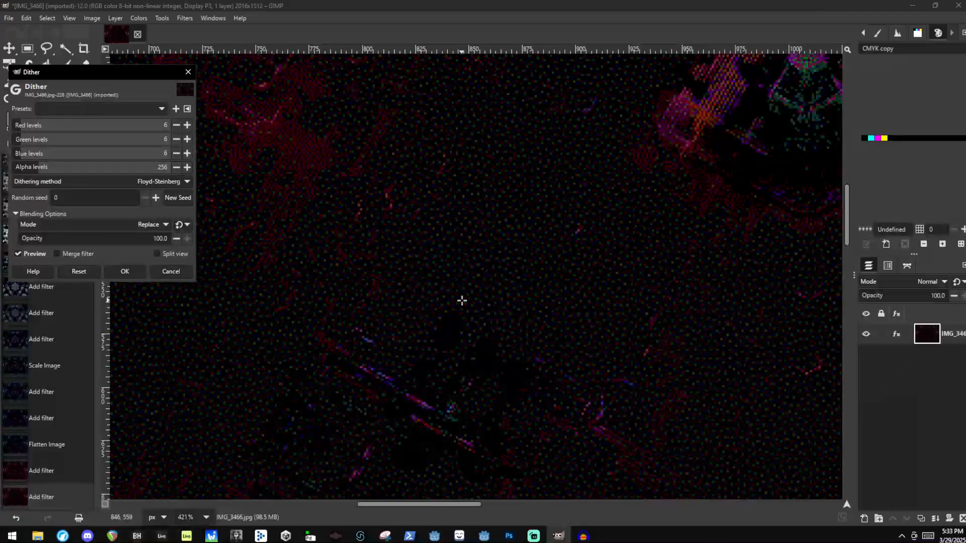
click(82, 182)
click(56, 183)
click(56, 183)
click(57, 198)
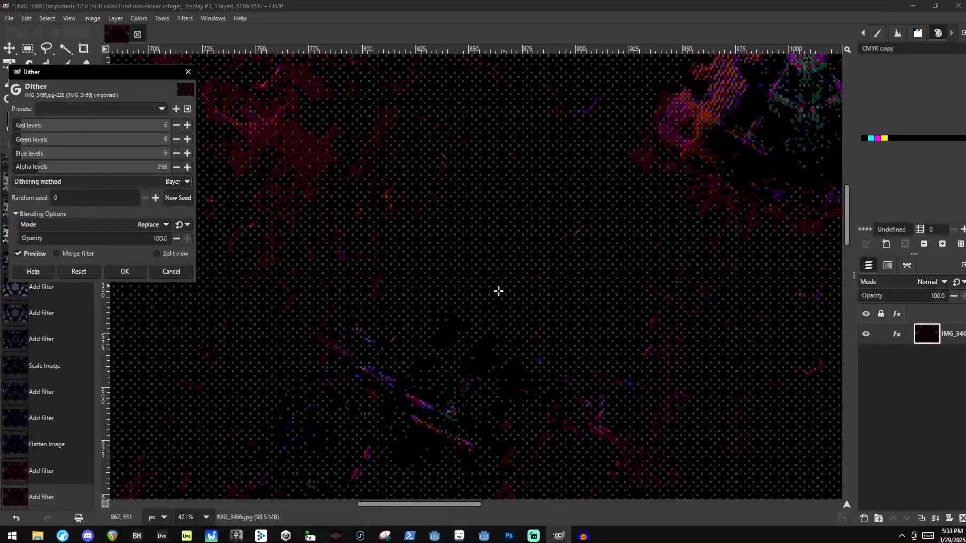
scroll(564, 322, down, 6)
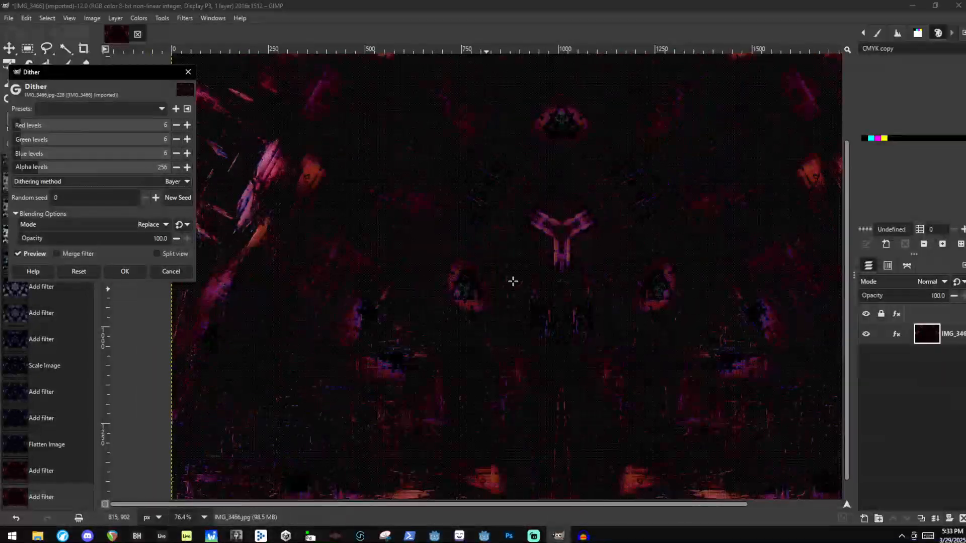
scroll(541, 220, down, 1)
scroll(675, 334, up, 7)
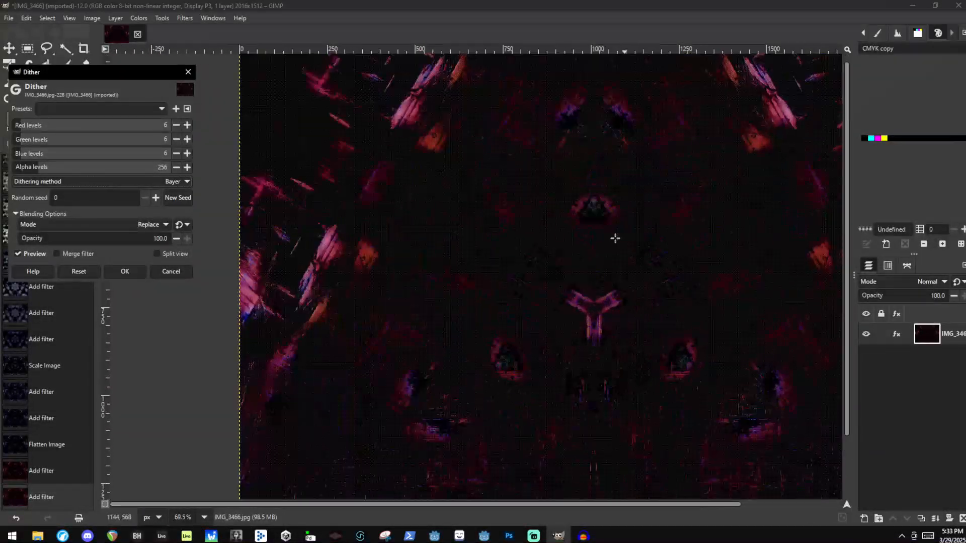
scroll(500, 269, down, 2)
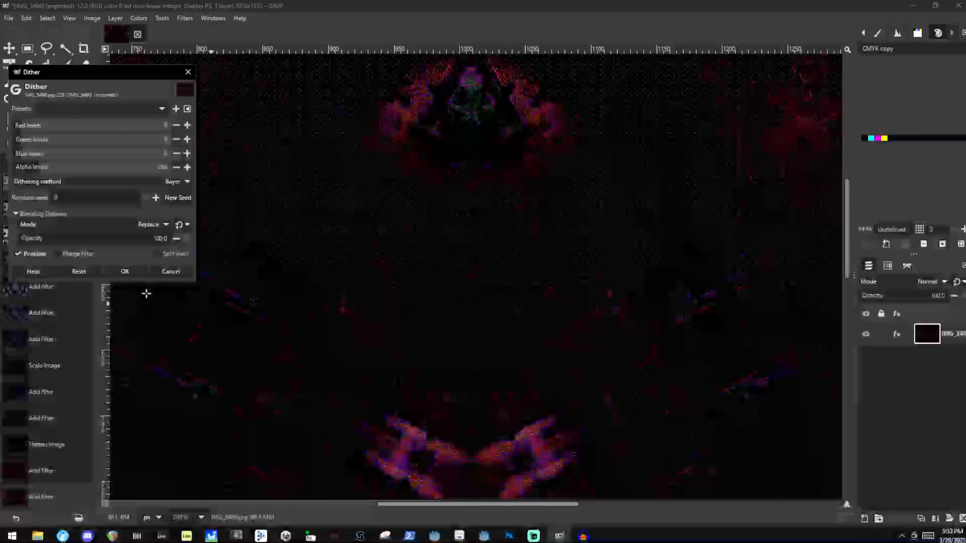
click(171, 272)
Open the image's indexed colour conversion settings, check the palette and dithering options, and cancel the conversion
click(139, 18)
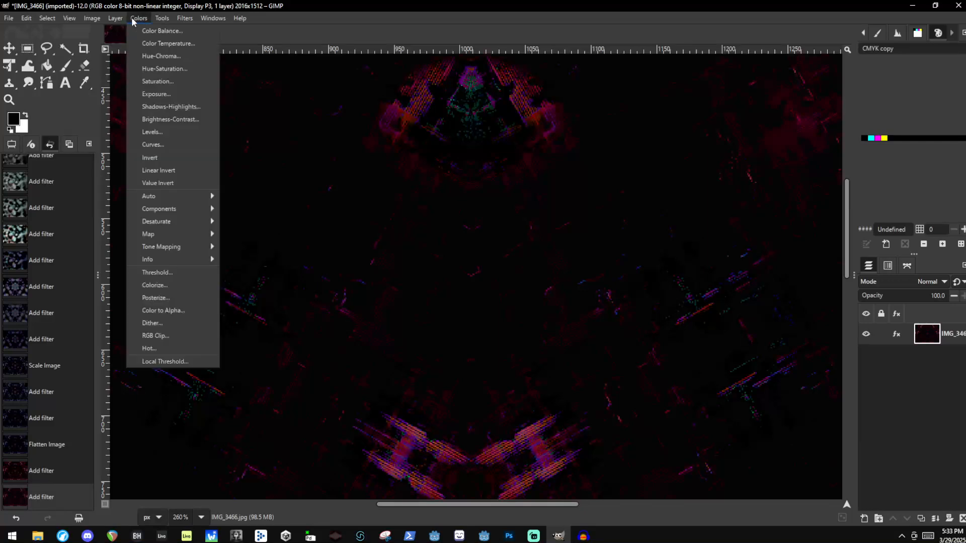
mouse_move(83, 20)
mouse_move(104, 44)
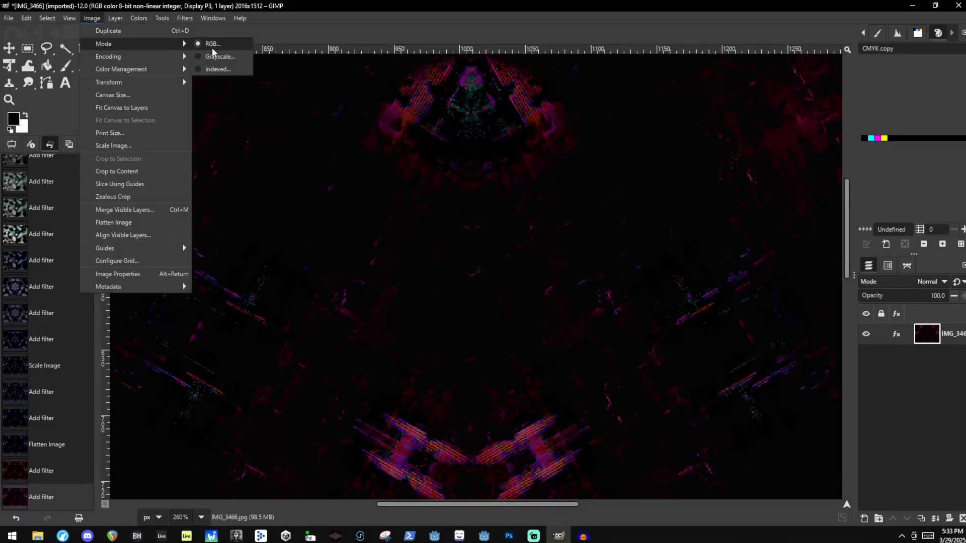
click(220, 70)
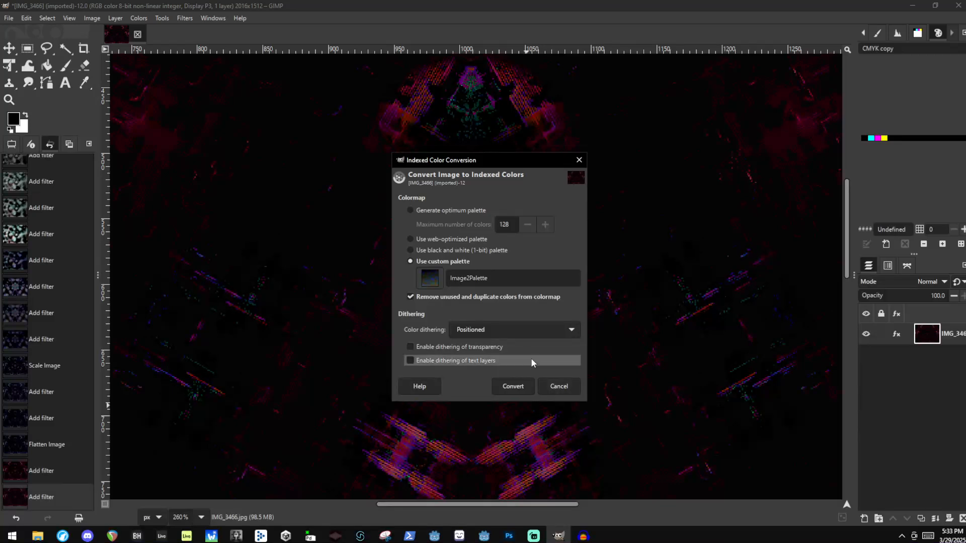
click(556, 390)
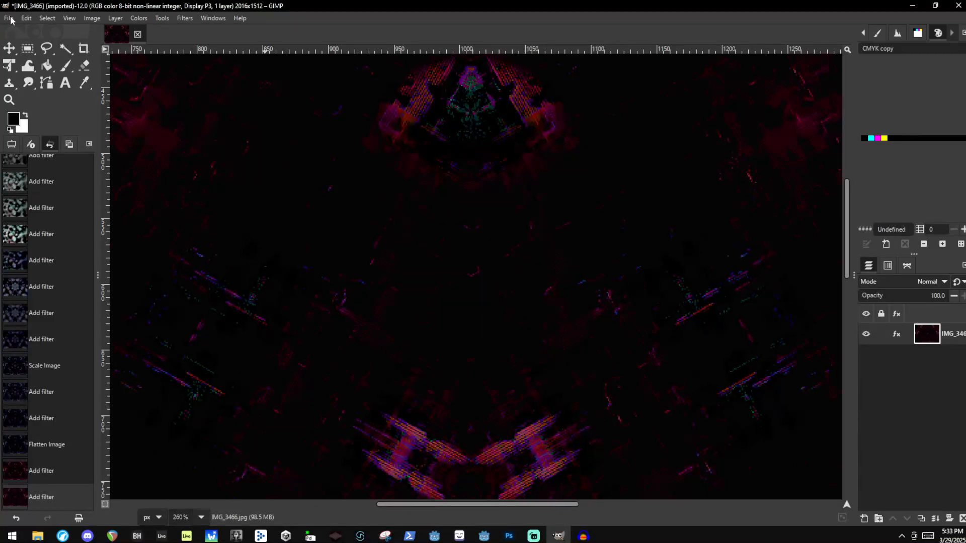
Save the project in the Exports folder under the name Image3-V2.xcf
key(ctrl+s)
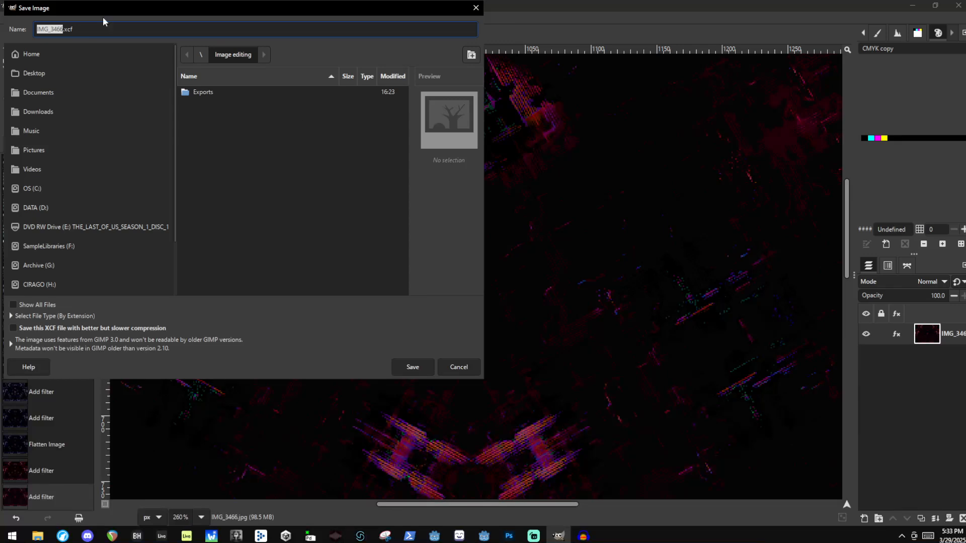
double_click(218, 95)
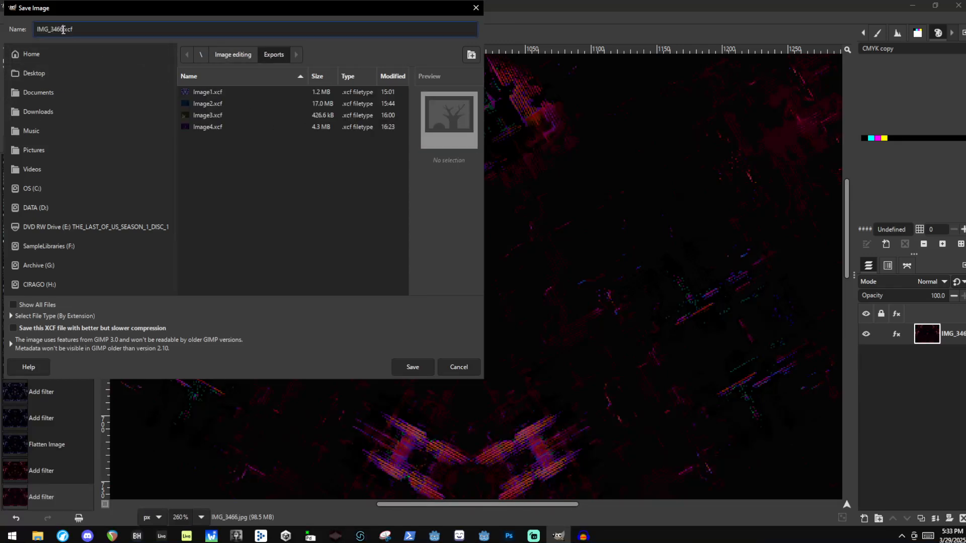
text(IOmag)
key(BackSpace)
text(mage3)
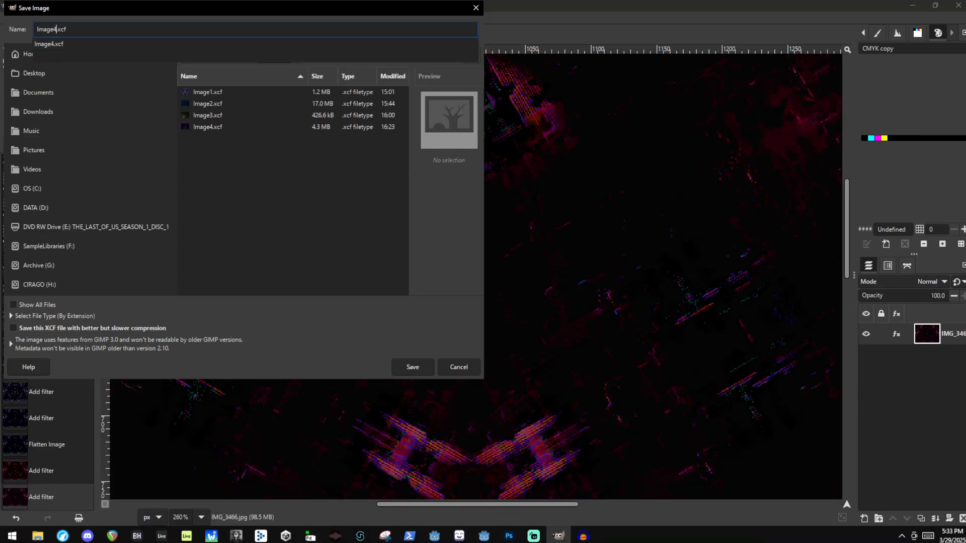
text(-)
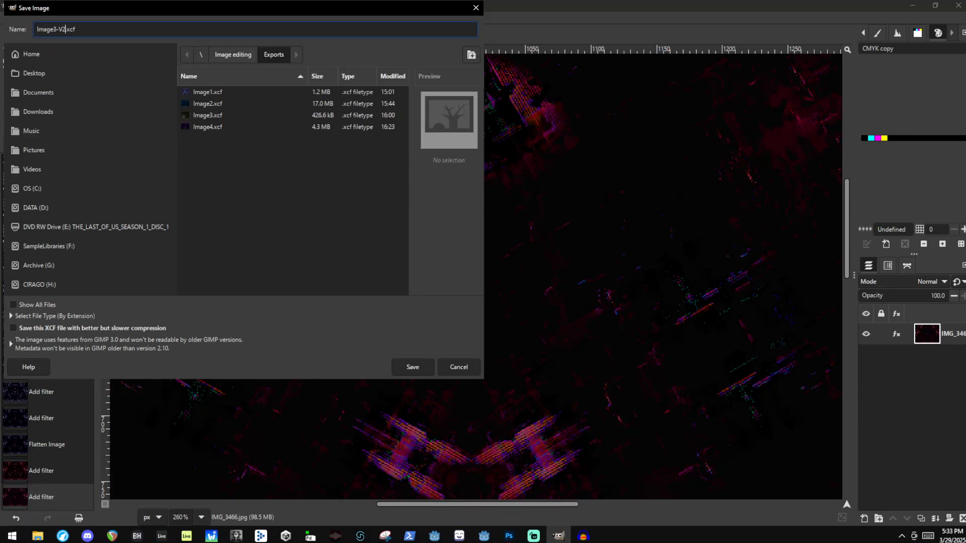
text(V2)
key(Return)
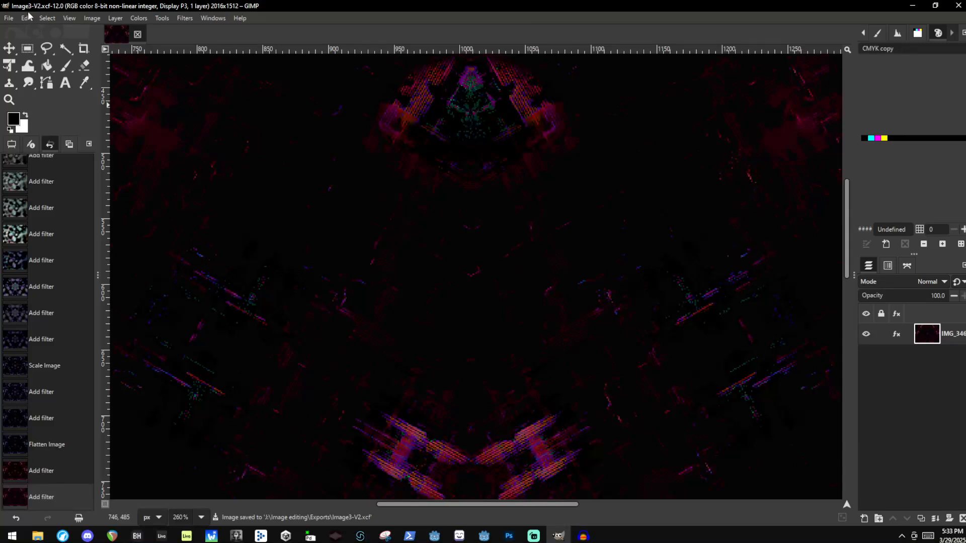
Export the artwork to the Exports folder as Image3-V2-V1.png, keeping the offered PNG options
click(9, 18)
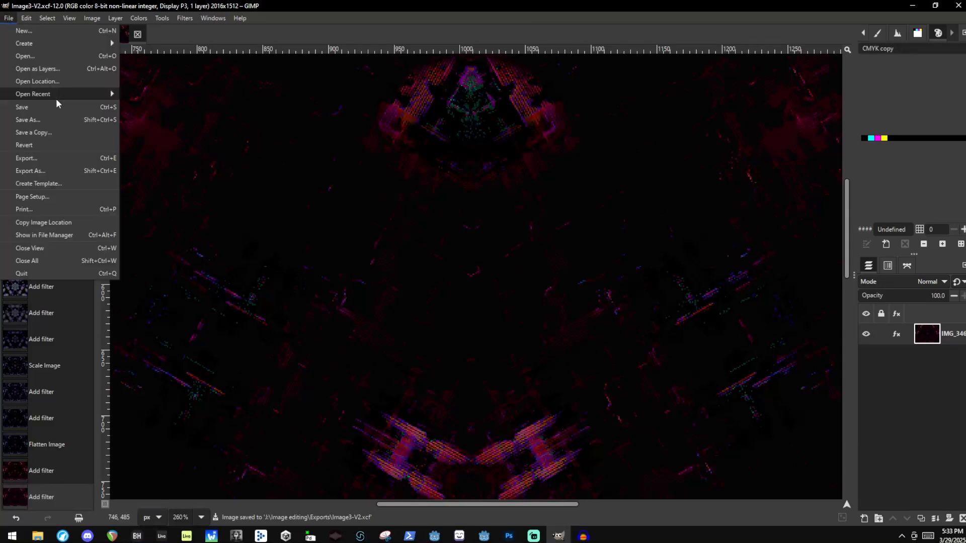
click(70, 170)
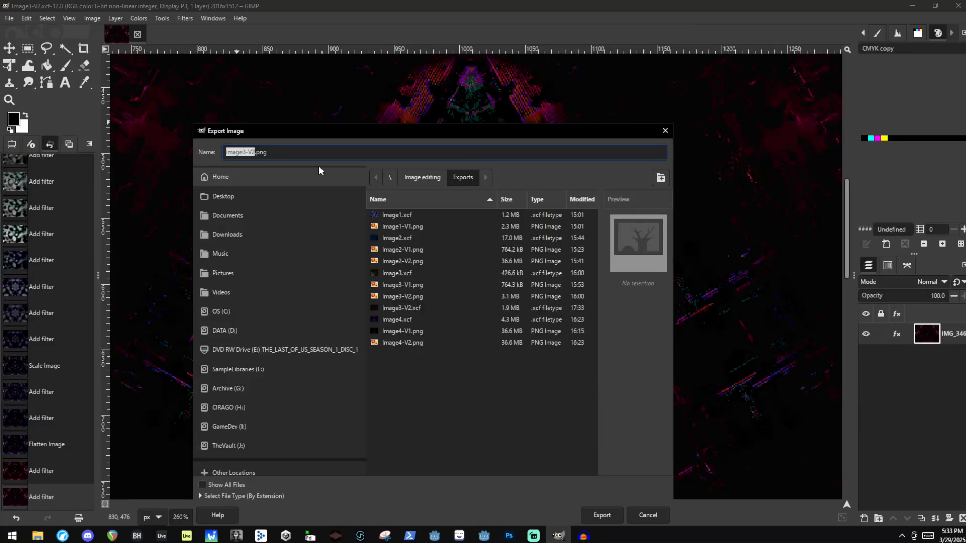
key(Right)
key(BackSpace)
key(BackSpace)
key(BackSpace)
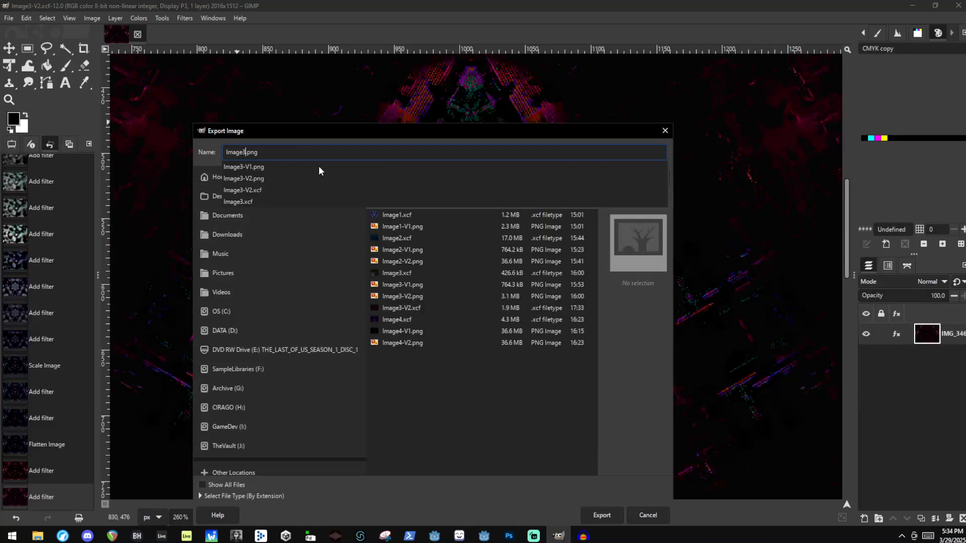
text(-V2-)
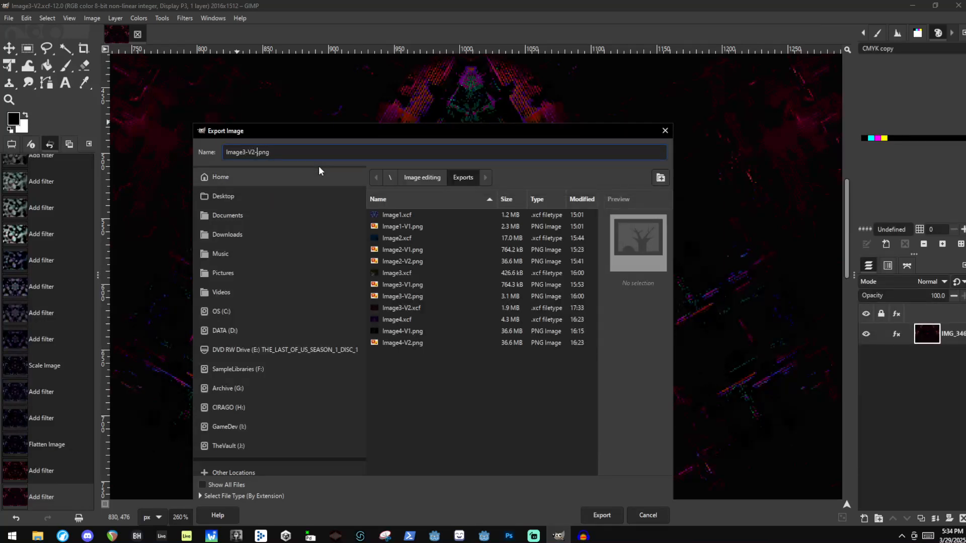
text(V1)
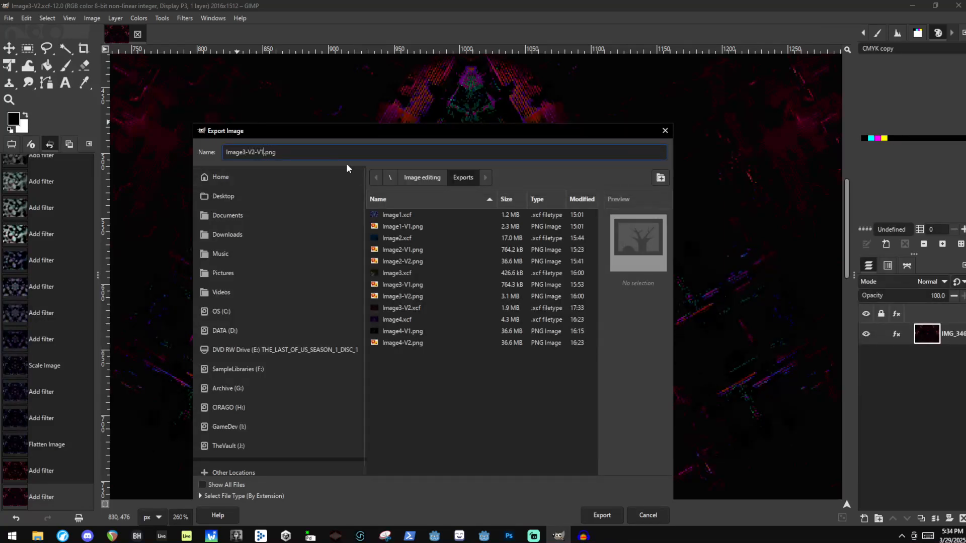
click(603, 516)
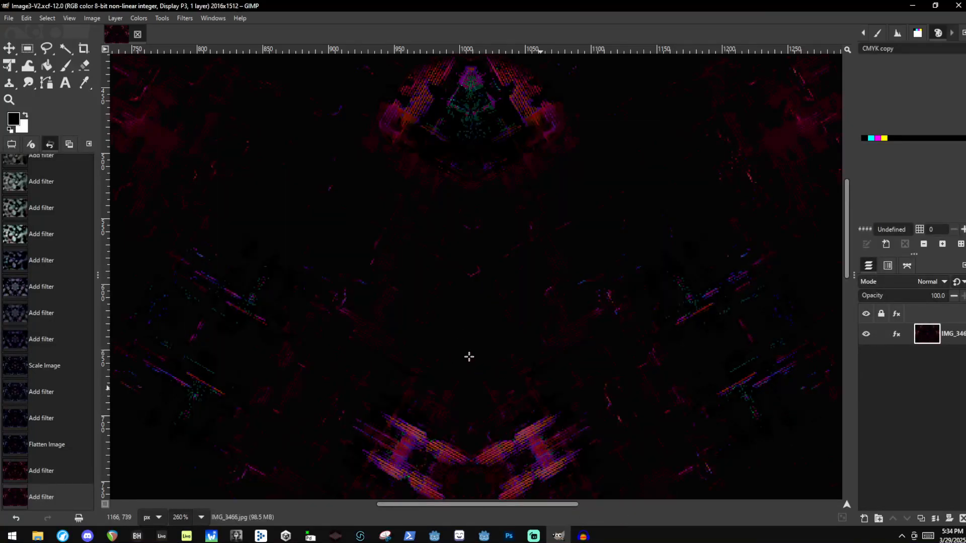
scroll(503, 146, down, 5)
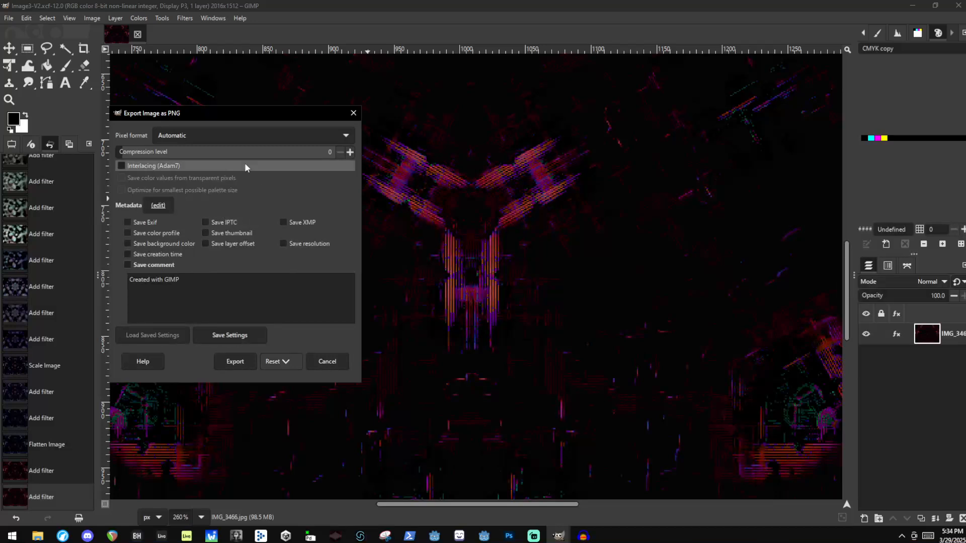
click(244, 363)
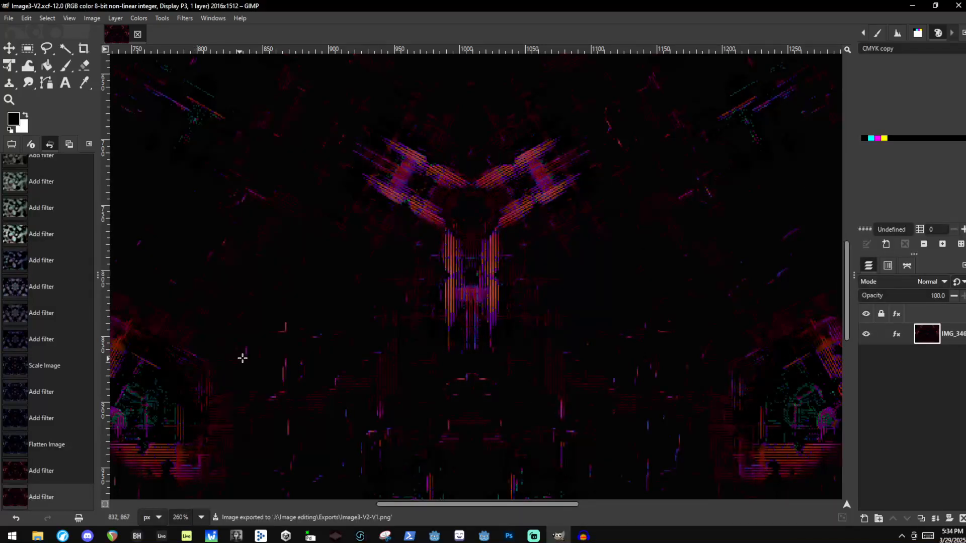
Examine the artwork's fine line detail along its central axis, from the upper edge to the lower part
scroll(362, 162, up, 15)
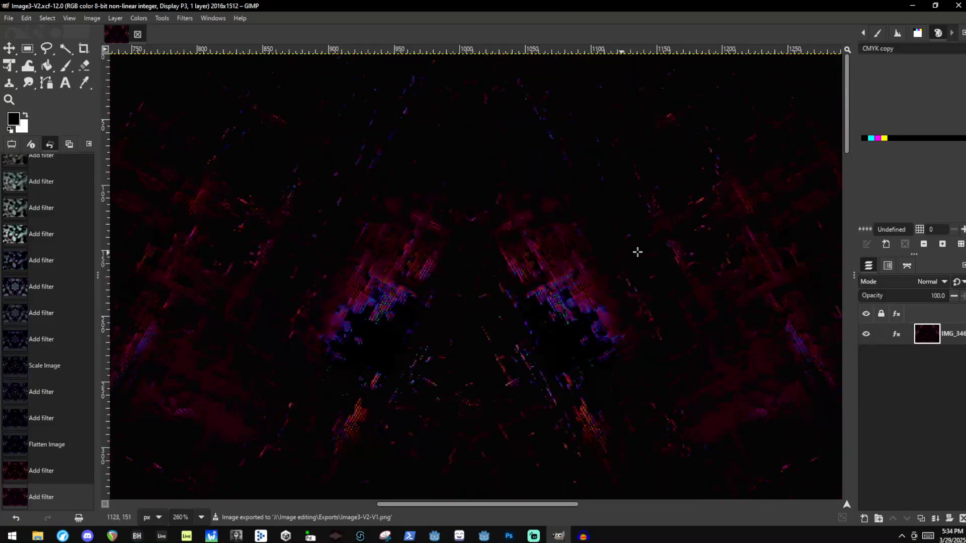
scroll(638, 252, down, 20)
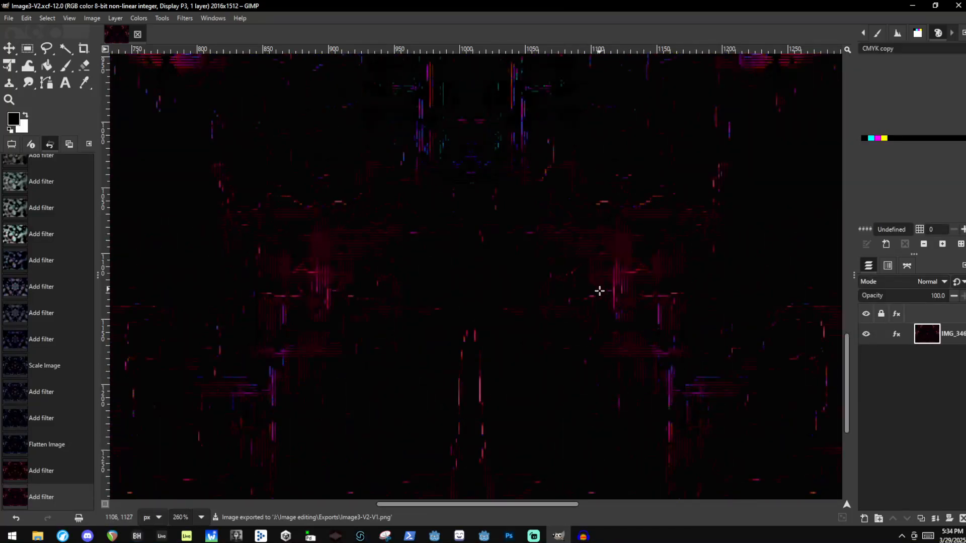
scroll(427, 267, up, 8)
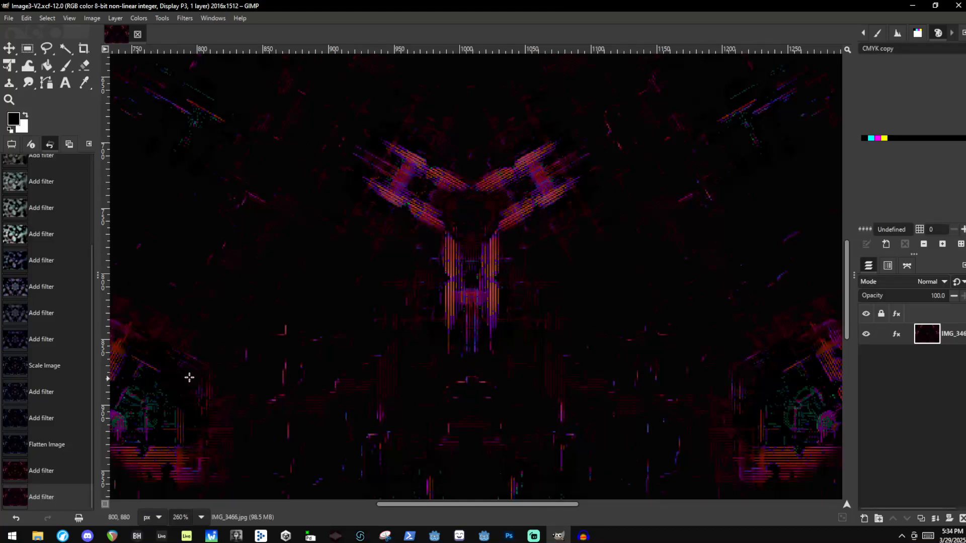
scroll(262, 245, down, 5)
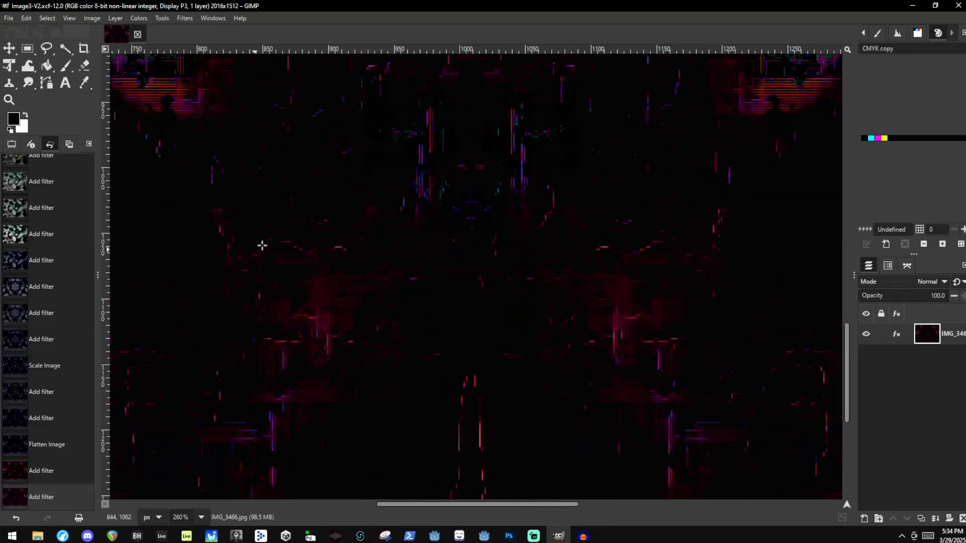
scroll(243, 184, up, 15)
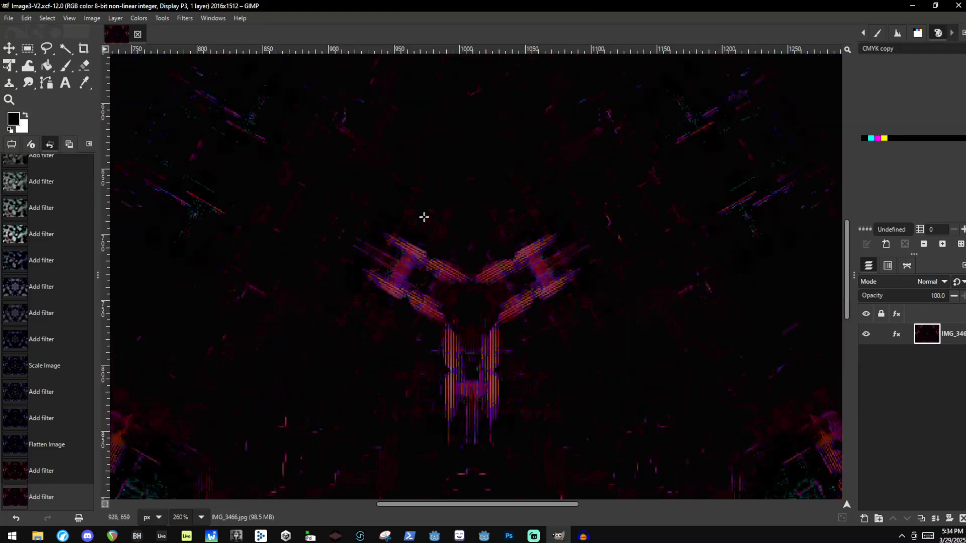
click(215, 18)
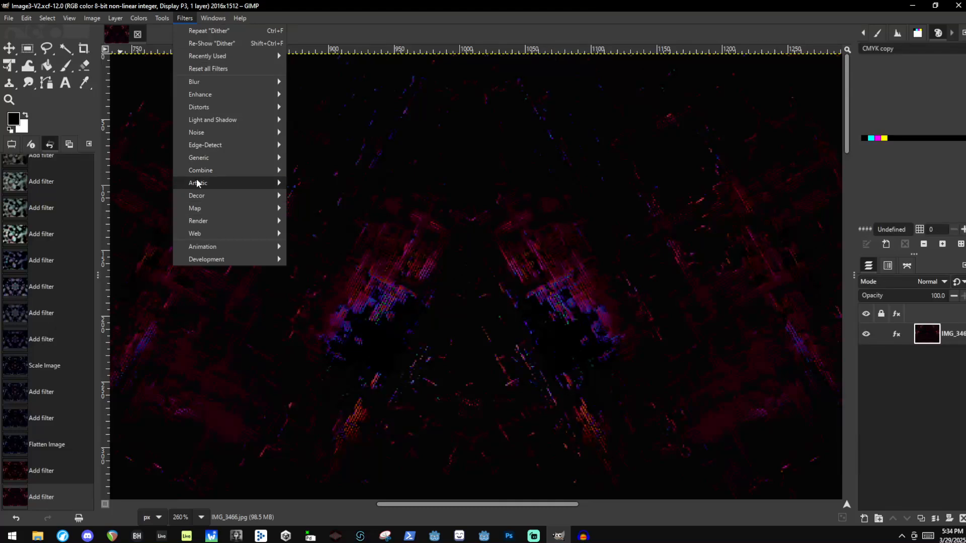
click(419, 3)
scroll(567, 330, down, 5)
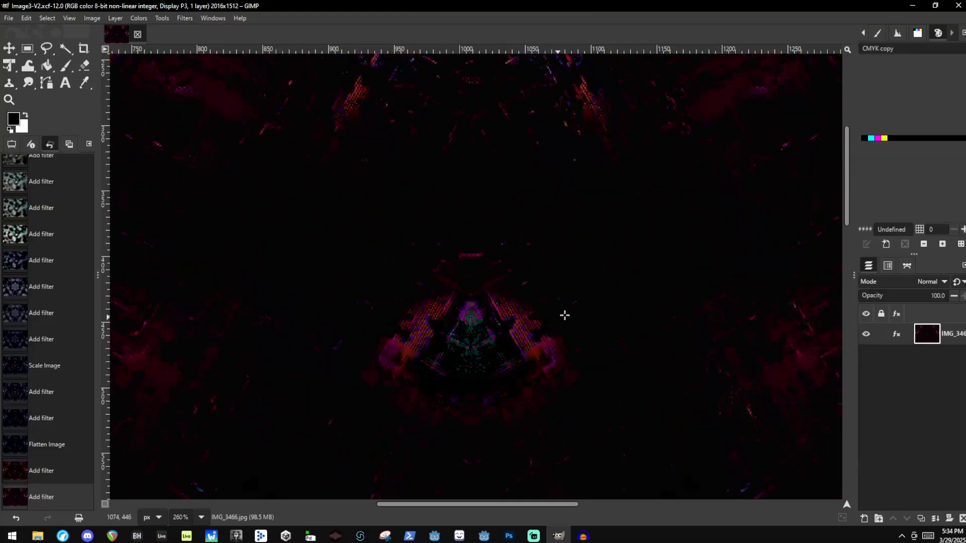
Convert the image to indexed colours with a generated optimum palette of at most 8 colours and Positioned dithering
click(117, 20)
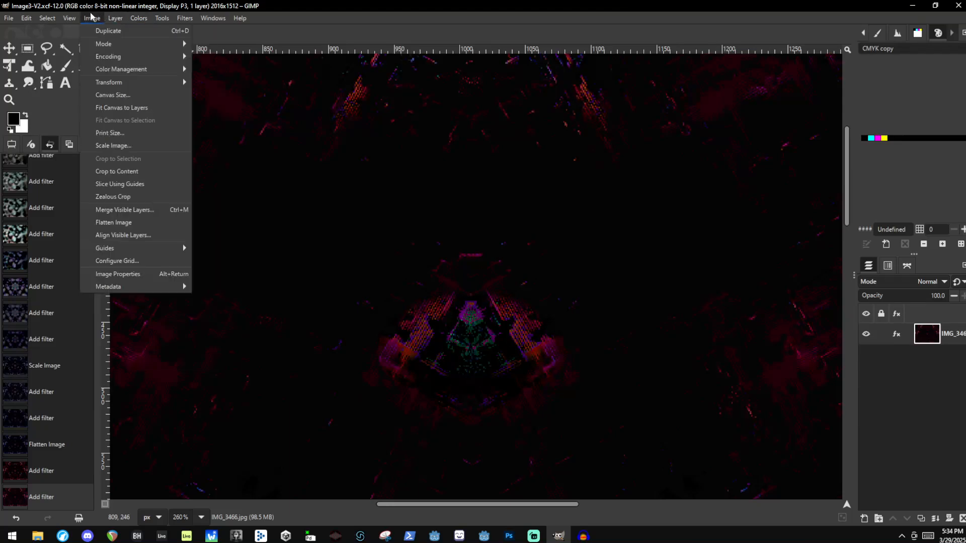
mouse_move(109, 45)
click(226, 72)
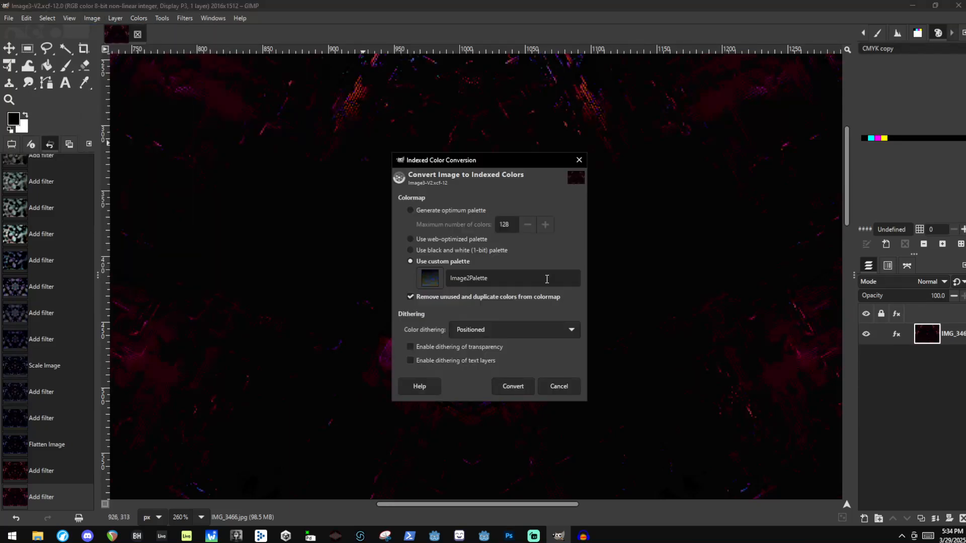
key(Tab)
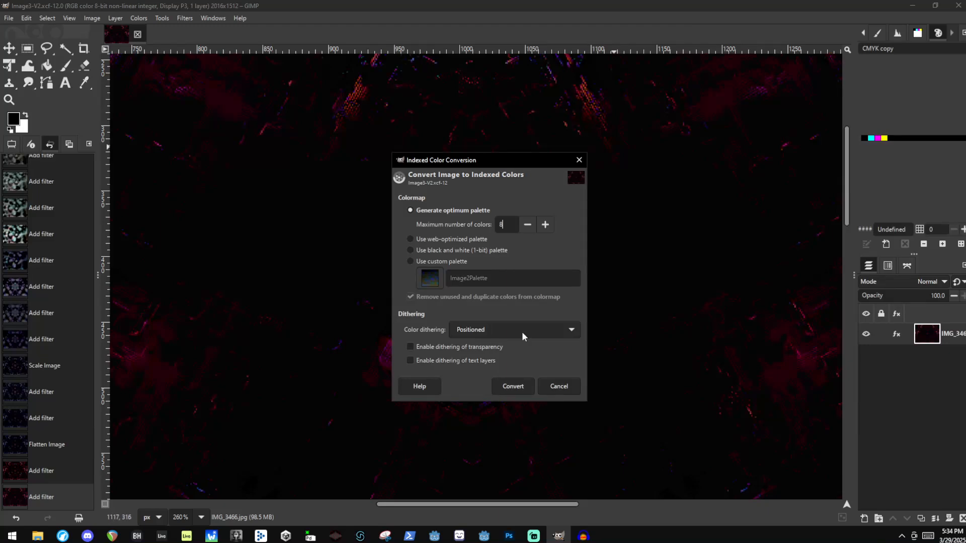
click(517, 385)
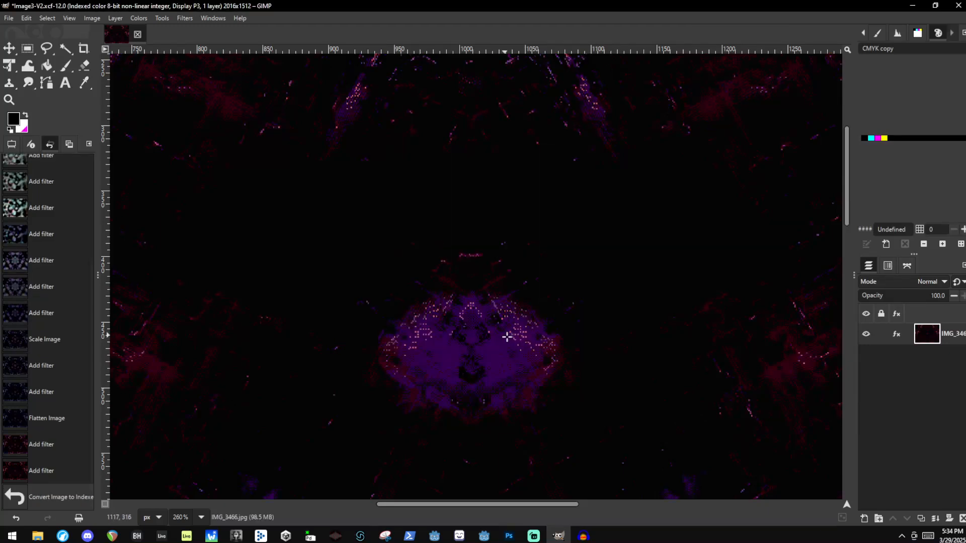
Examine the dithered indexed artwork, comparing the pixel texture in the pink streaks and purple patches with the overall composition
scroll(543, 252, down, 8)
scroll(583, 247, down, 14)
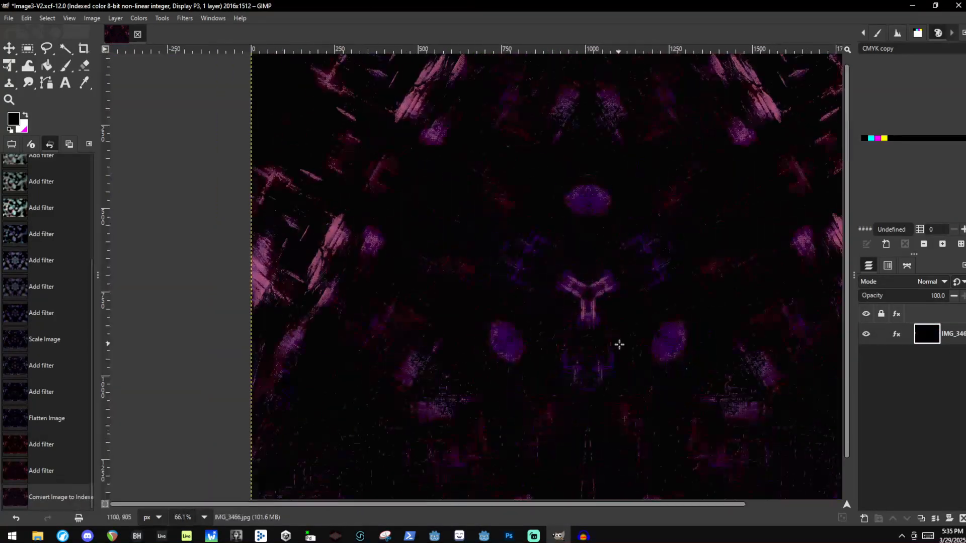
scroll(509, 218, up, 9)
scroll(510, 218, up, 5)
scroll(453, 268, down, 15)
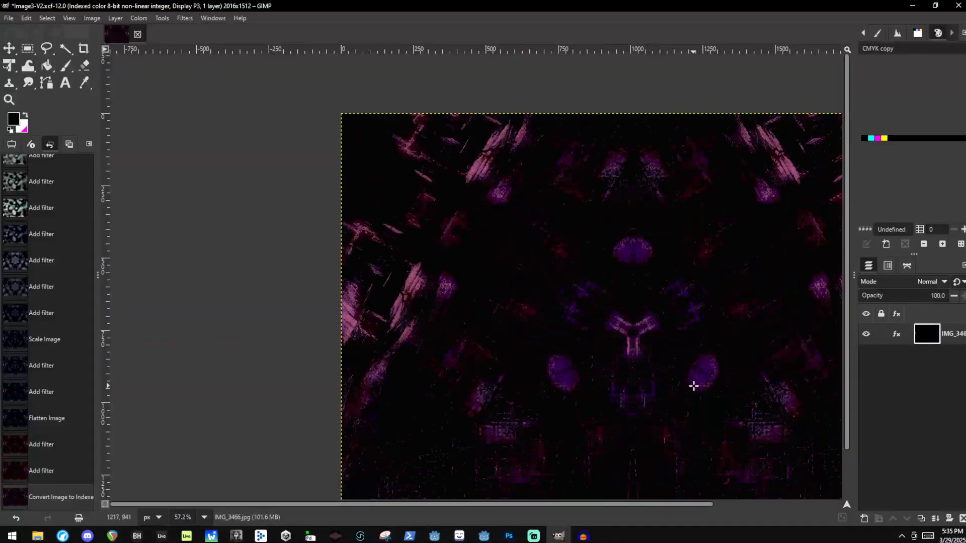
scroll(693, 386, up, 4)
scroll(305, 183, up, 6)
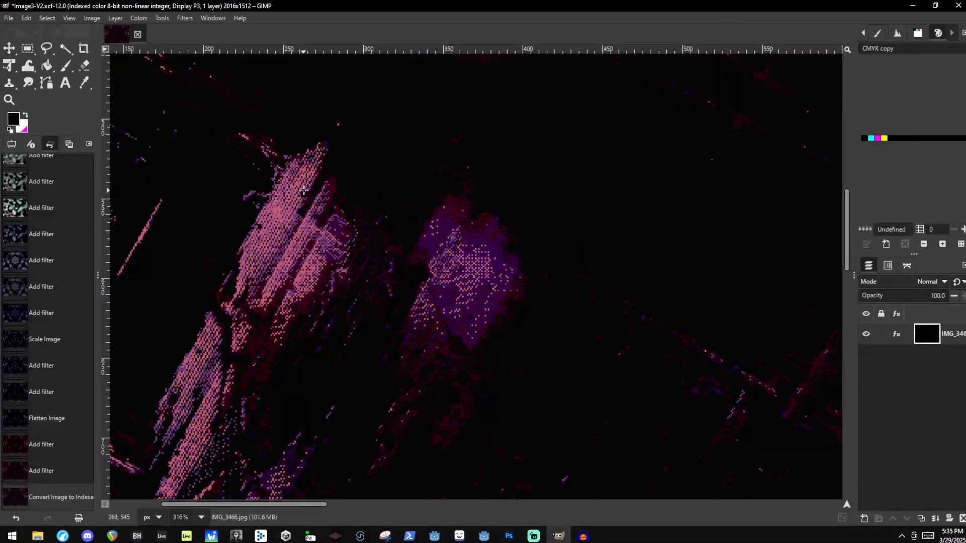
scroll(296, 188, down, 3)
scroll(498, 274, down, 4)
scroll(679, 347, up, 6)
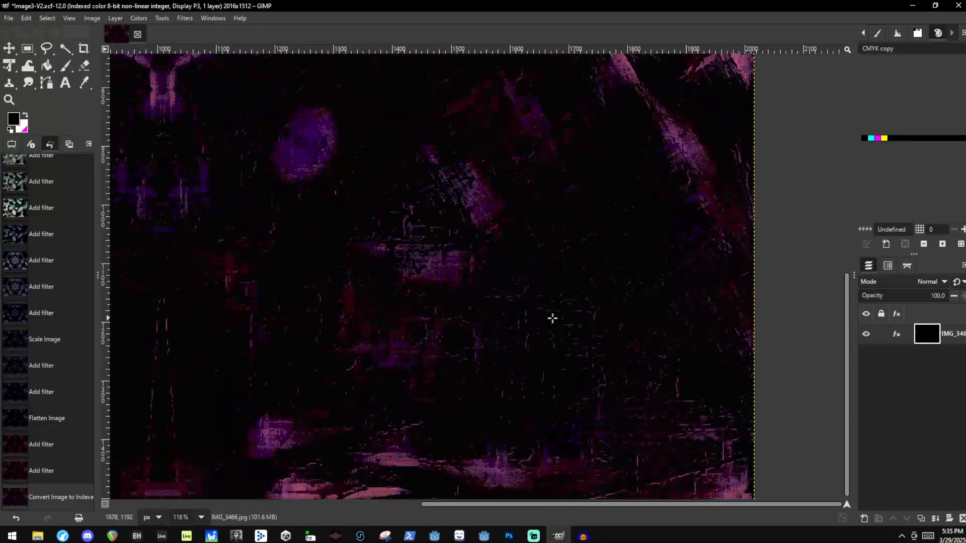
scroll(544, 318, down, 5)
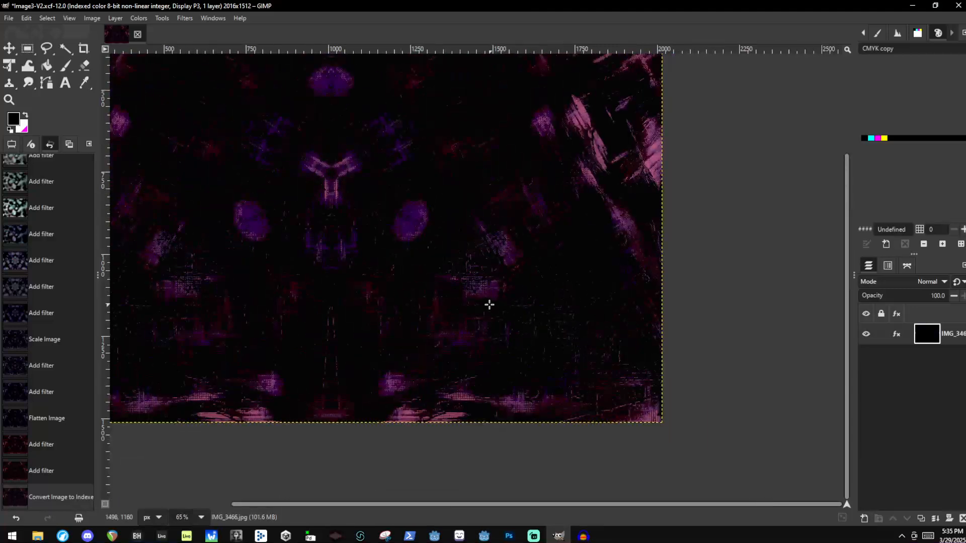
scroll(294, 183, up, 2)
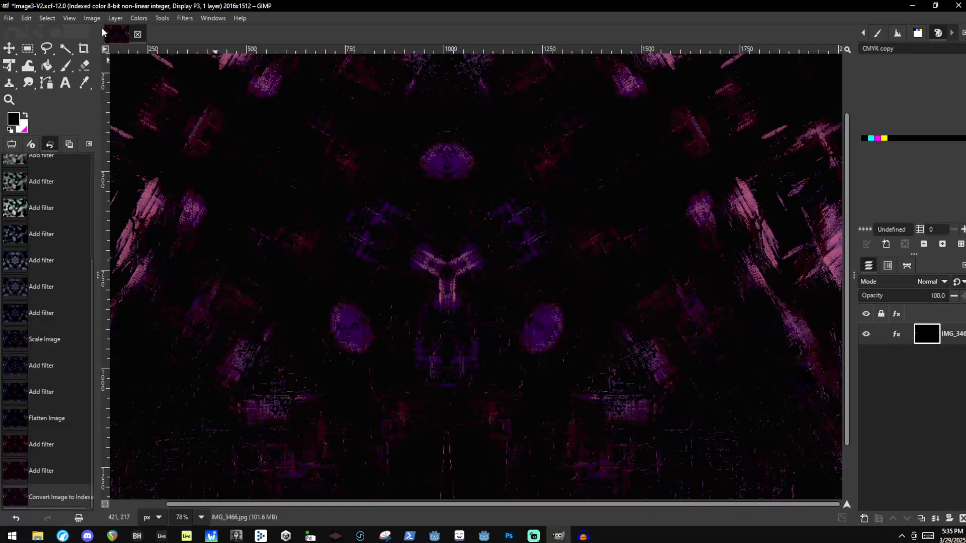
scroll(580, 322, down, 3)
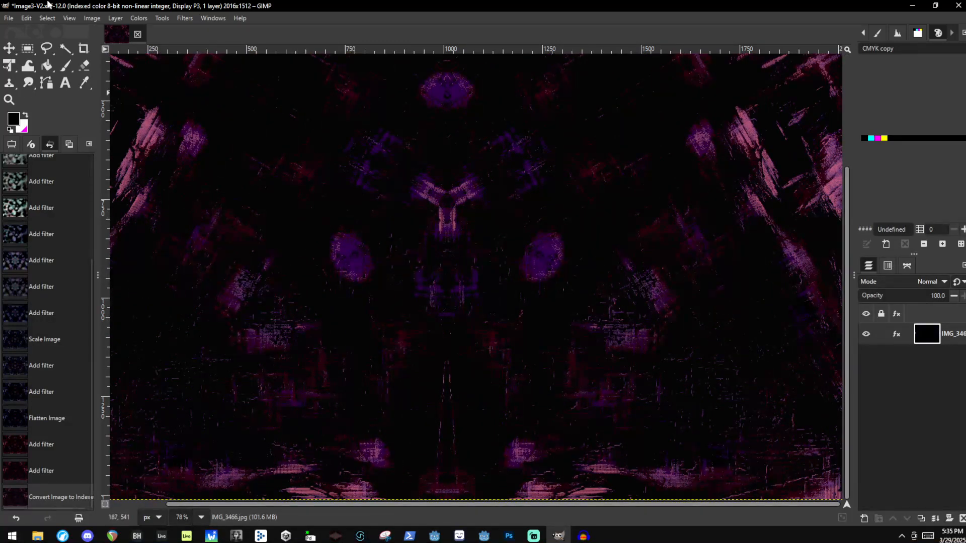
click(92, 18)
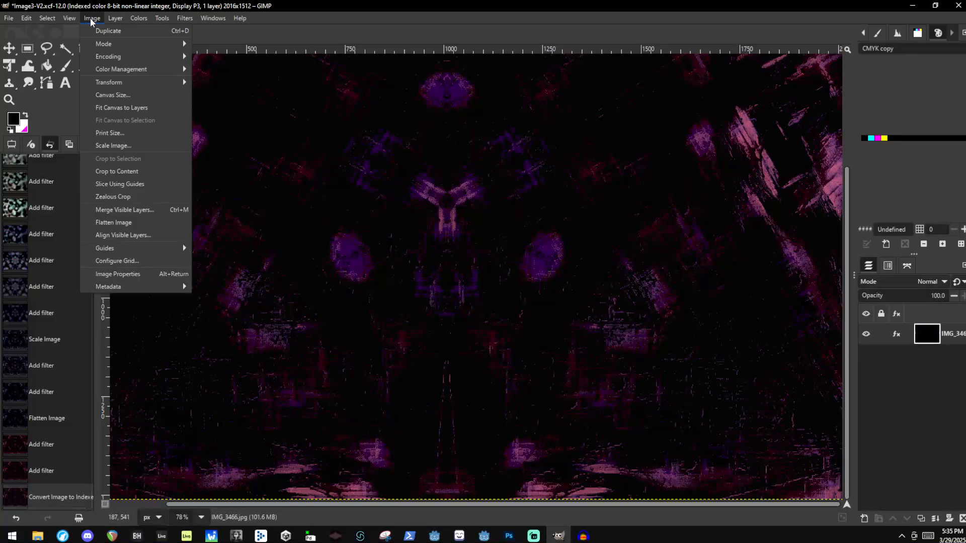
click(104, 2)
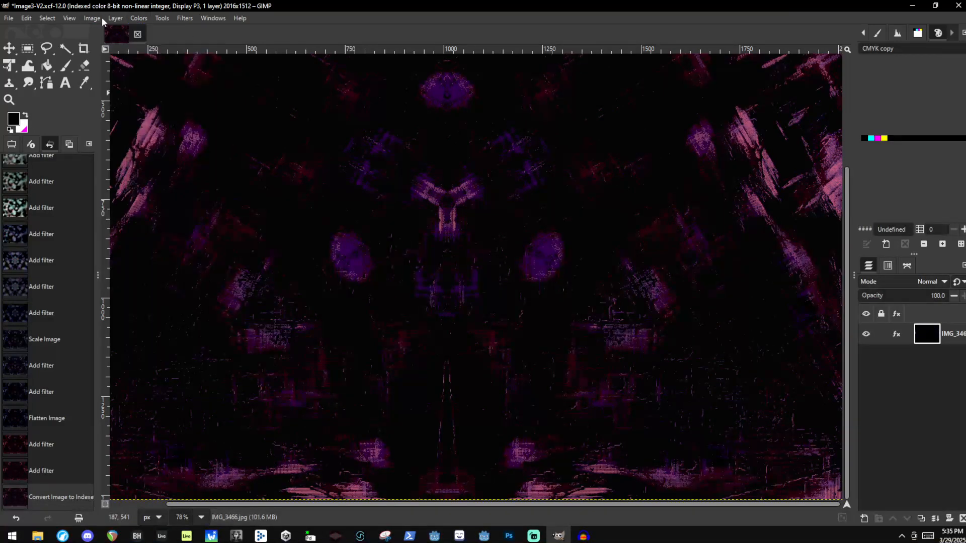
scroll(71, 376, up, 5)
scroll(74, 370, down, 5)
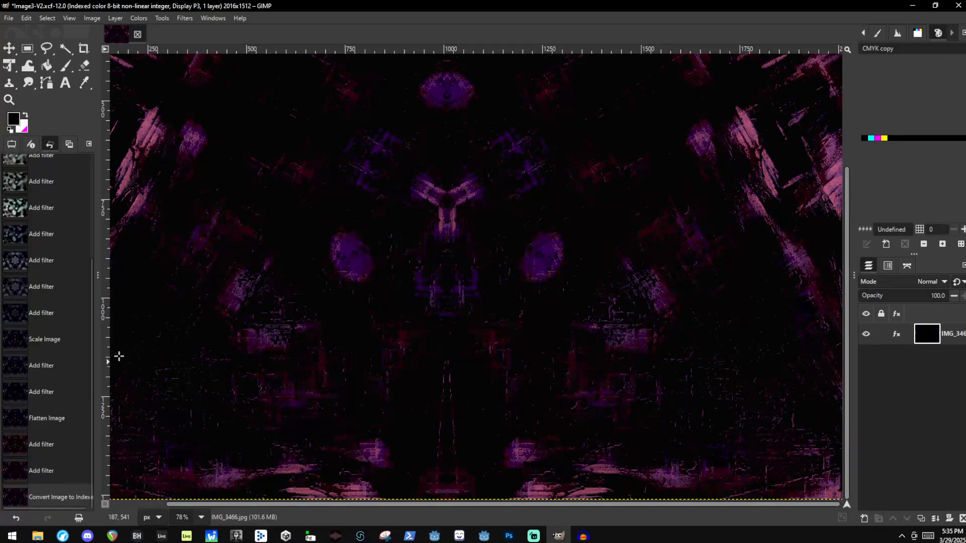
click(94, 19)
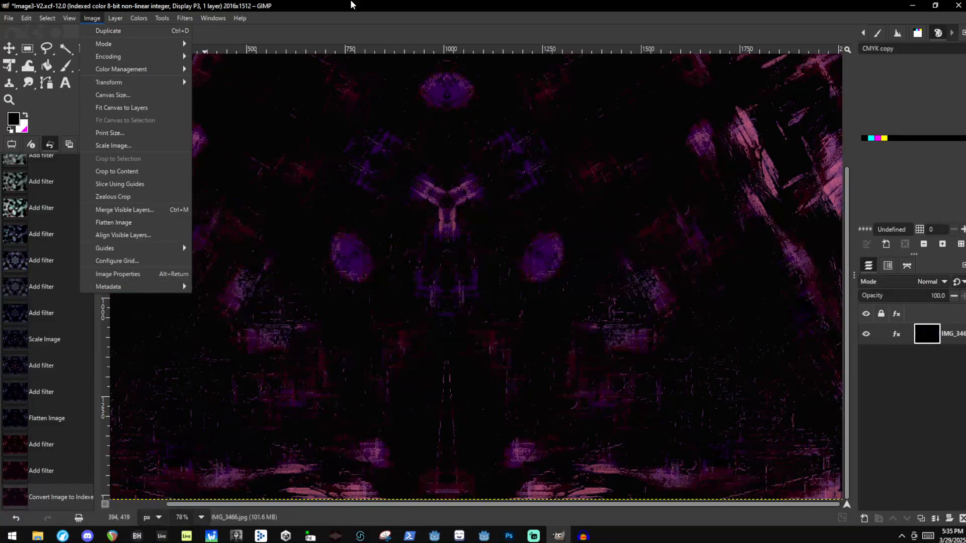
Undo the 8-colour indexed conversion after reviewing the whole purple composition
click(352, 4)
scroll(537, 225, up, 5)
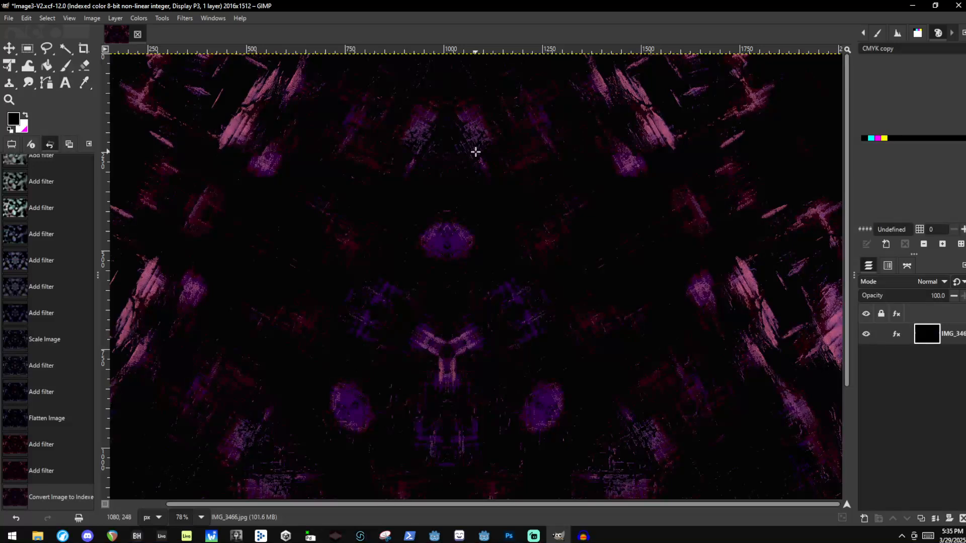
scroll(481, 165, down, 4)
scroll(457, 211, up, 3)
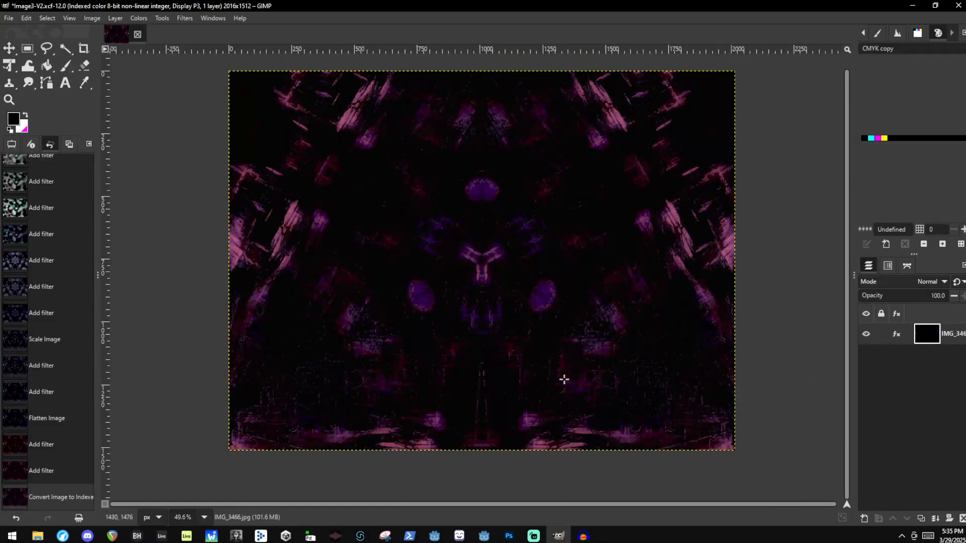
scroll(509, 156, up, 1)
scroll(527, 193, up, 1)
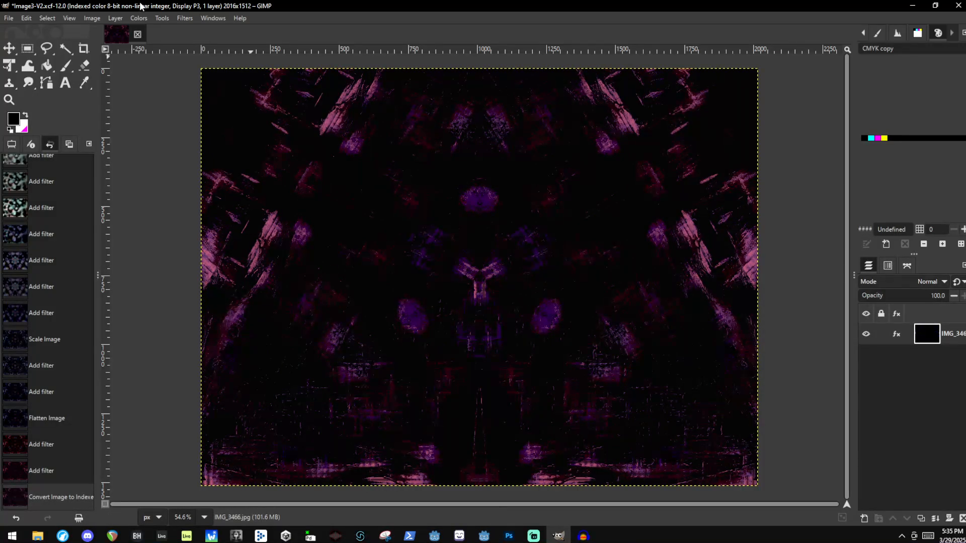
key(ctrl+z)
Convert the image to indexed colours with a generated optimum palette of at most 16 colours and Positioned dithering
click(91, 18)
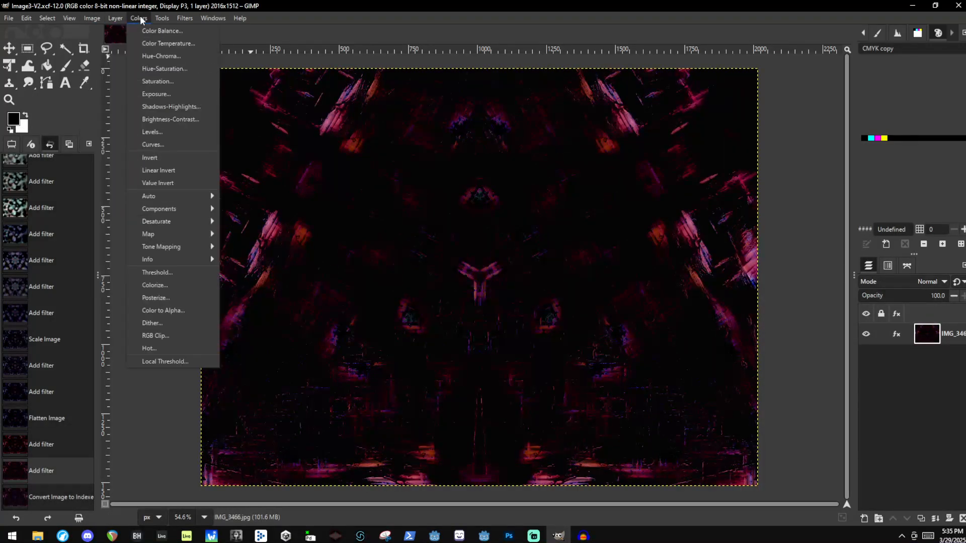
mouse_move(181, 44)
click(218, 69)
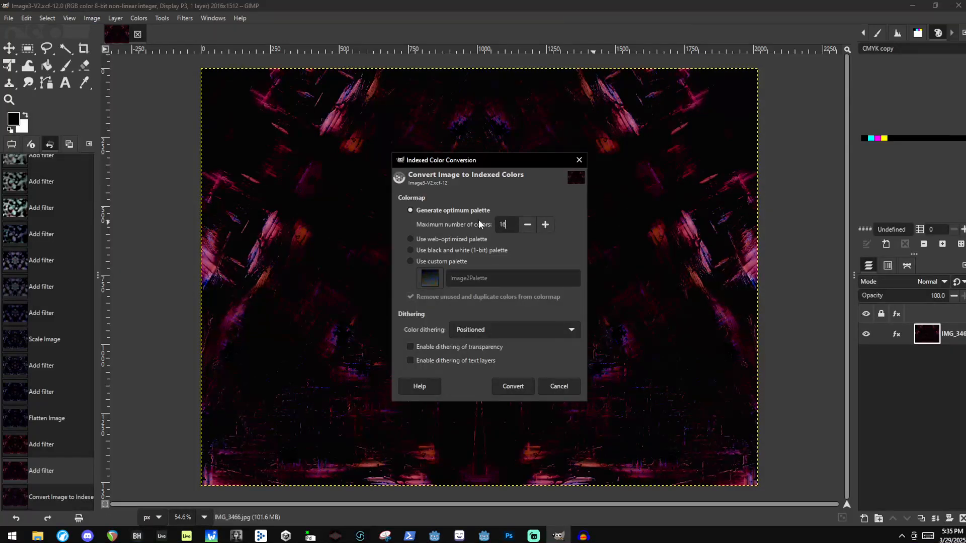
click(518, 387)
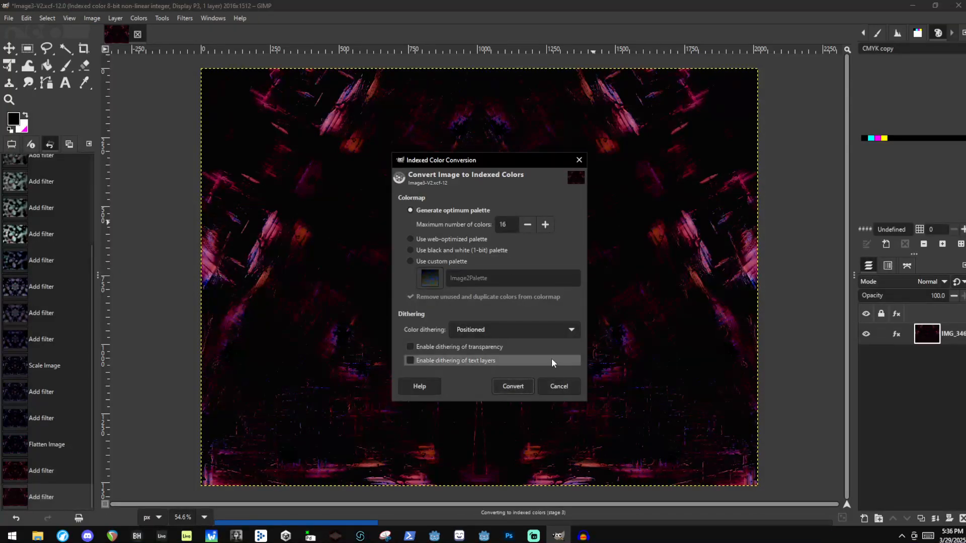
Examine the 16-colour dithering in the central Y shape, the green-orange spots and the pink streaks, then in the overall composition
ctrl+scroll(470, 312, up, 4)
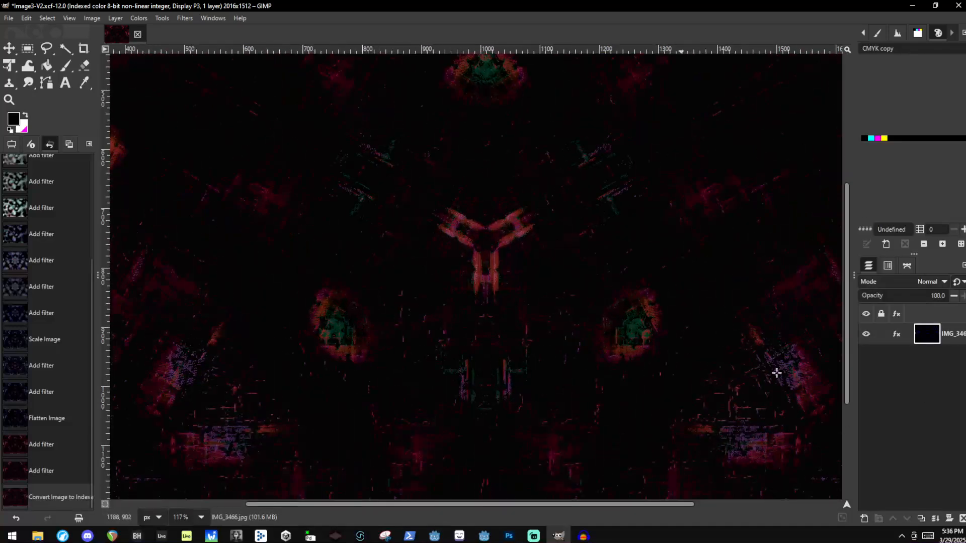
ctrl+scroll(662, 337, up, 14)
ctrl+scroll(611, 314, down, 11)
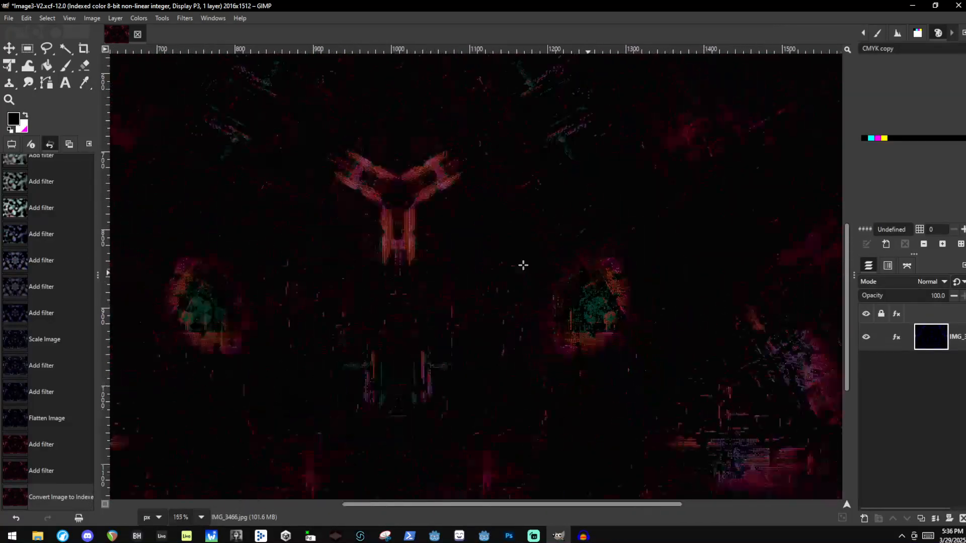
ctrl+scroll(369, 119, up, 3)
ctrl+scroll(256, 166, down, 4)
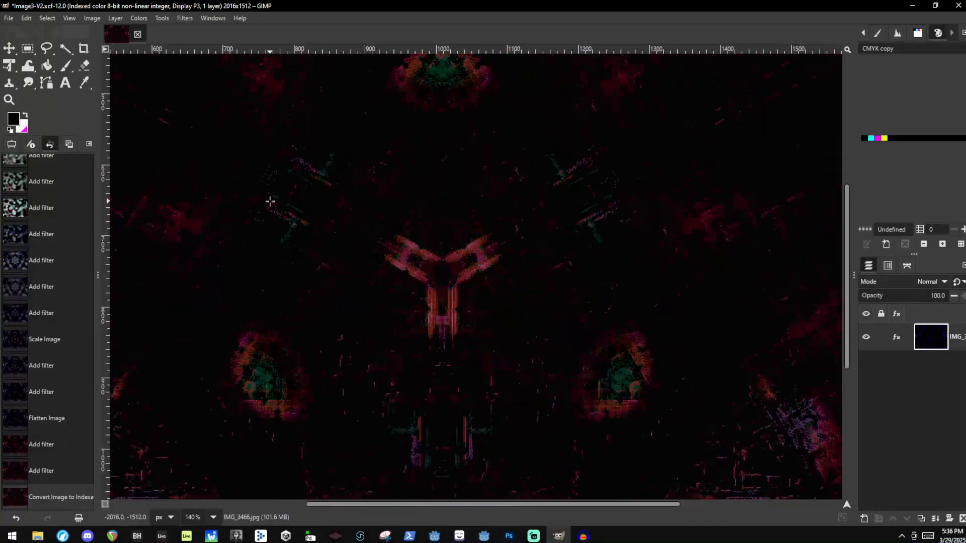
ctrl+scroll(164, 337, up, 6)
ctrl+scroll(170, 336, down, 3)
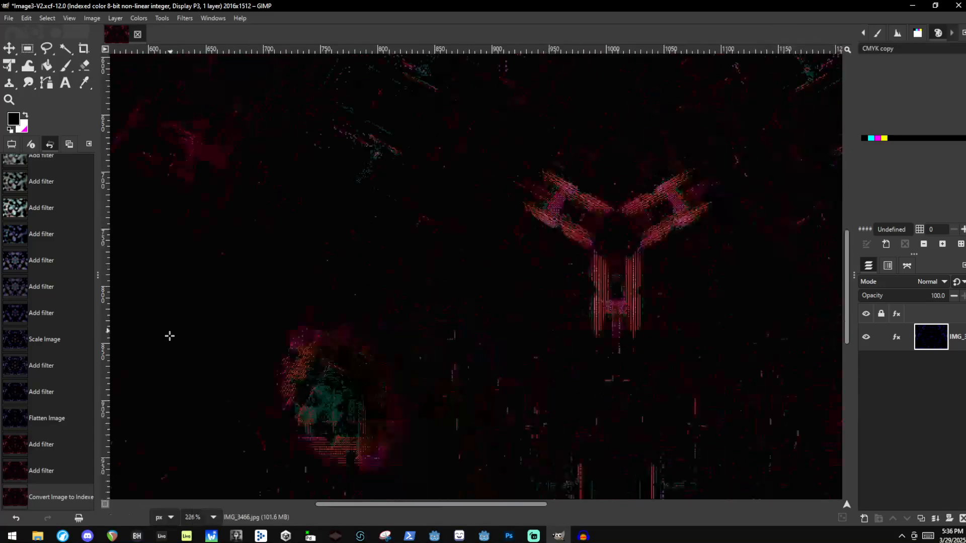
ctrl+scroll(170, 336, down, 4)
ctrl+scroll(787, 151, up, 6)
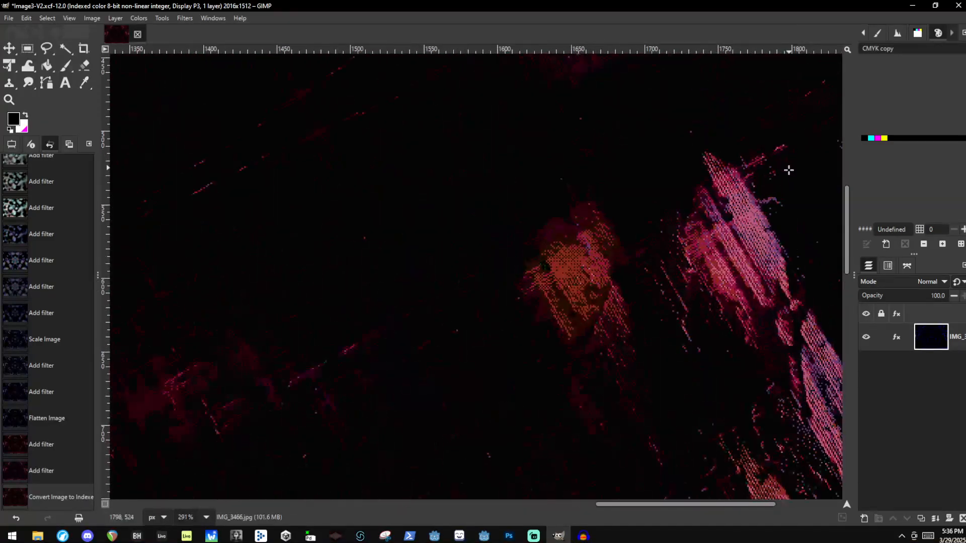
ctrl+scroll(768, 194, down, 5)
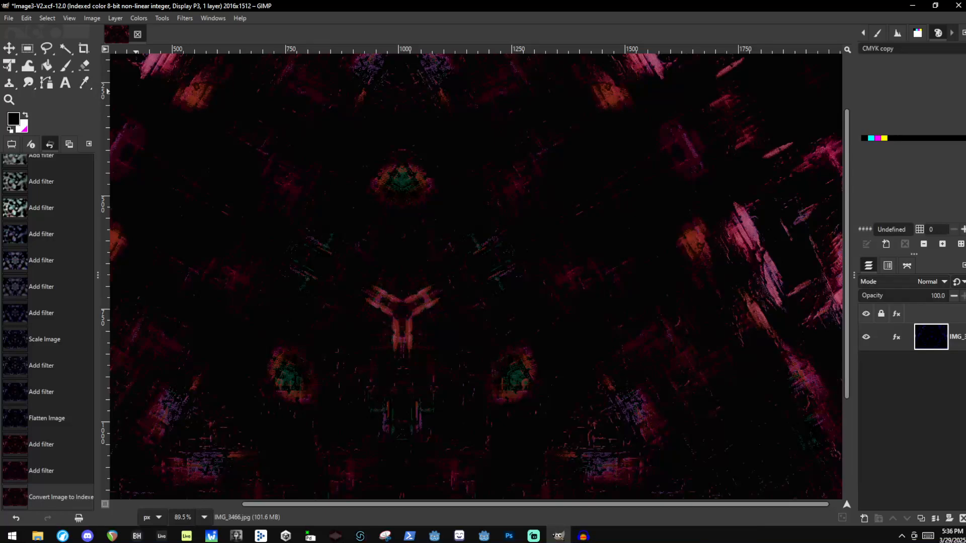
ctrl+scroll(561, 308, down, 3)
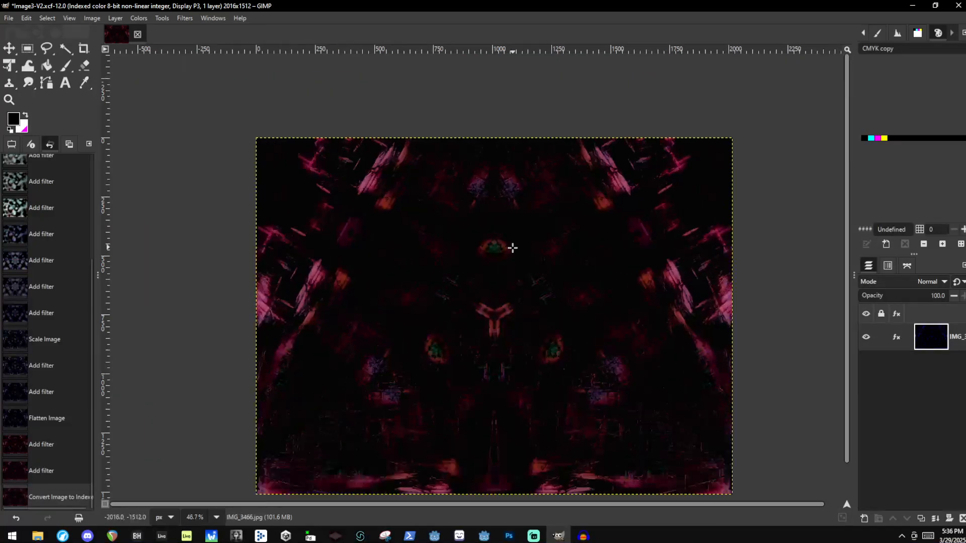
ctrl+scroll(478, 272, up, 1)
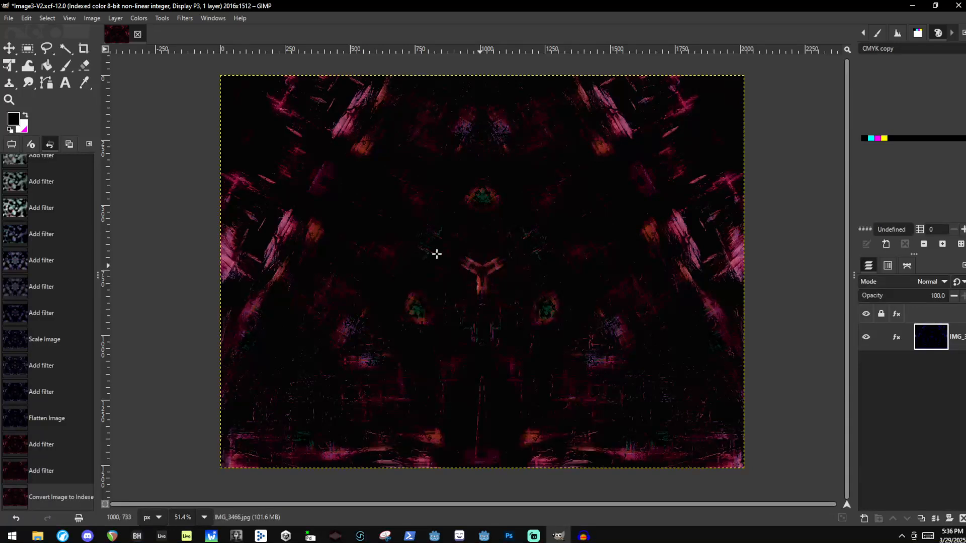
Undo the 16-colour indexed conversion
key(ctrl+z)
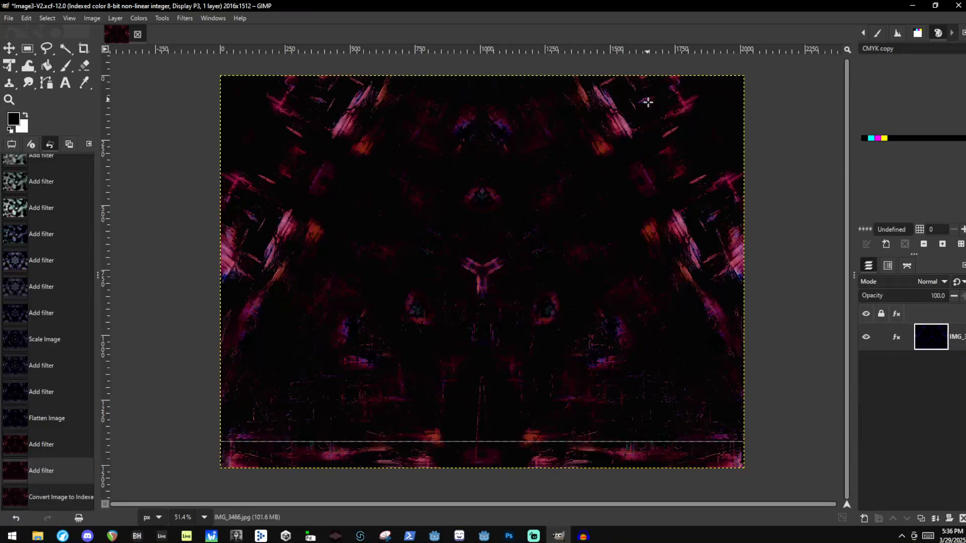